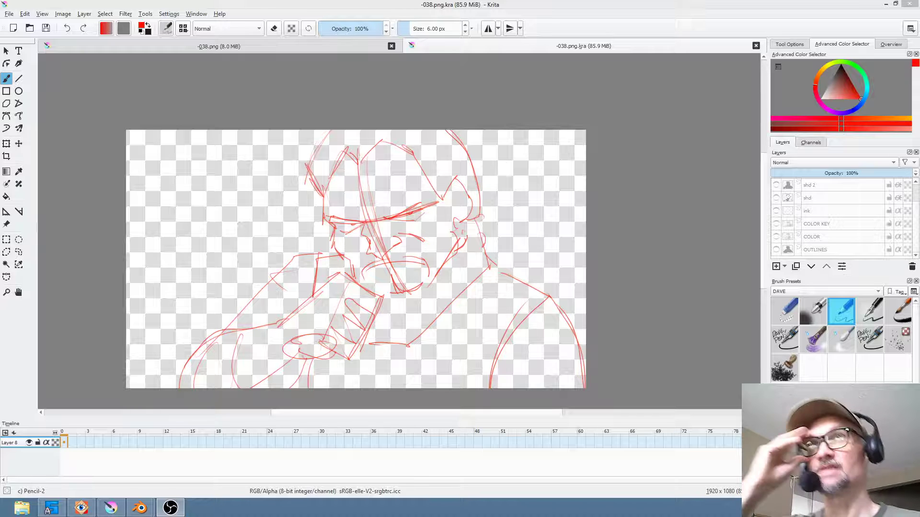
Pick black as the foreground colour and activate the Freehand Path tool, checking its foreground-colour fill and brush outline options
drag(915, 212, 916, 189)
ctrl+middle_drag(456, 265, 517, 270)
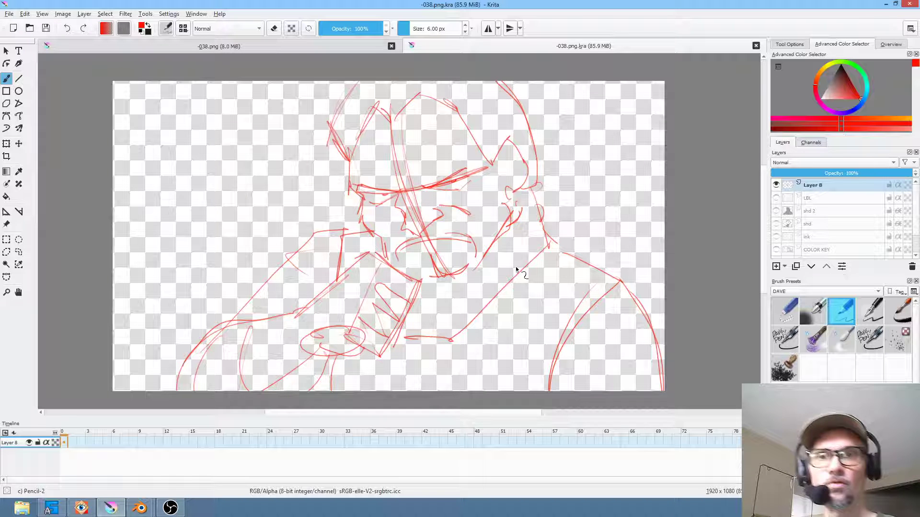
click(841, 69)
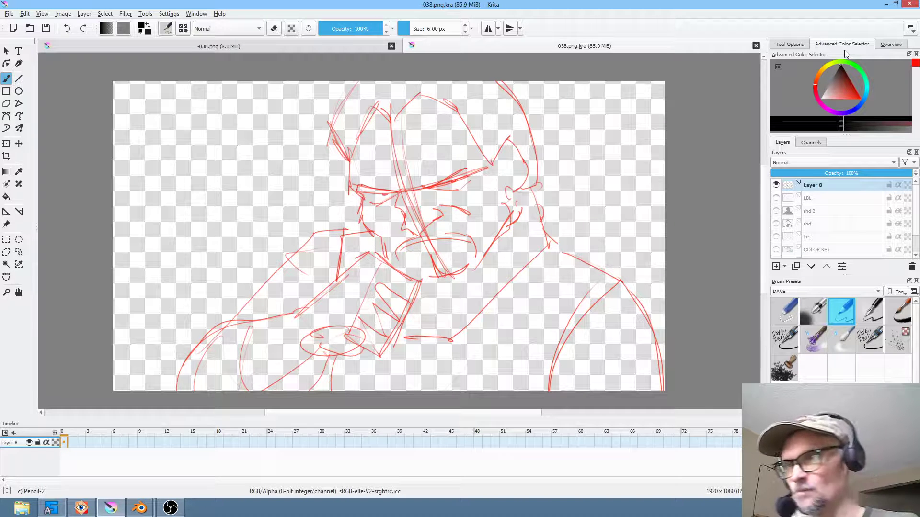
click(19, 118)
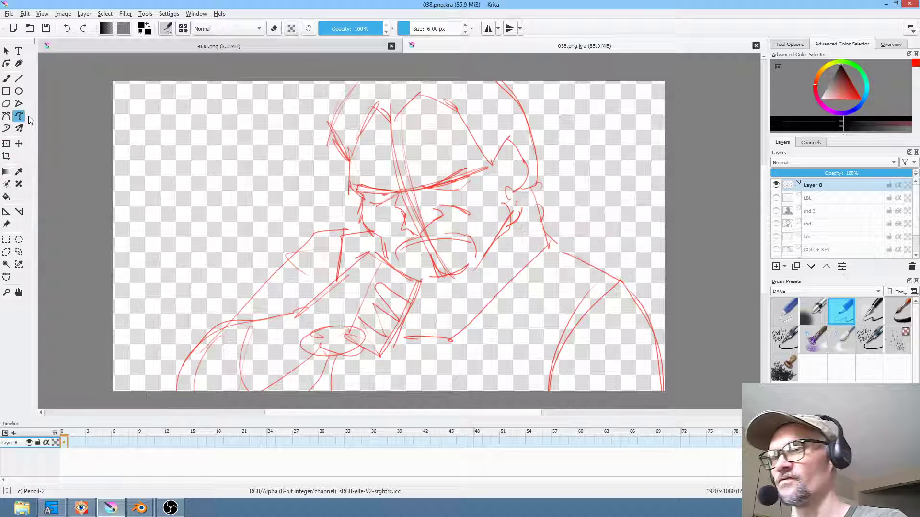
click(797, 44)
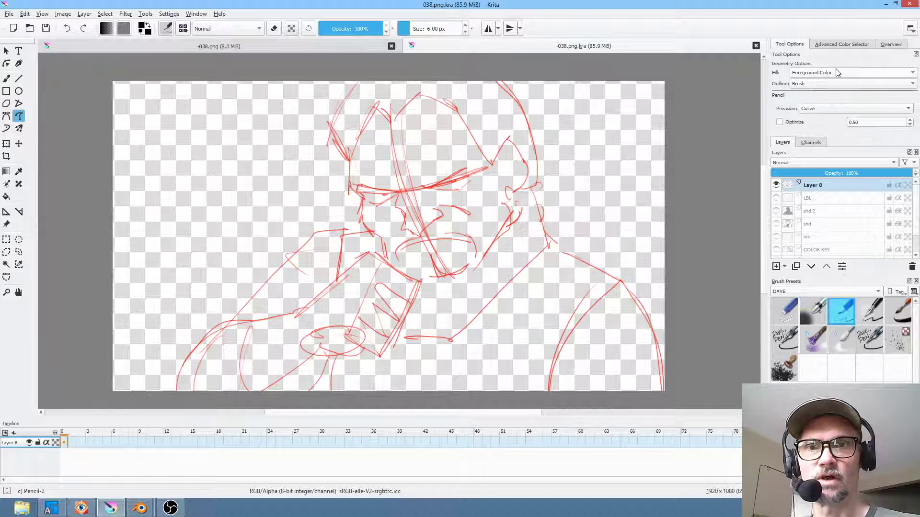
click(831, 45)
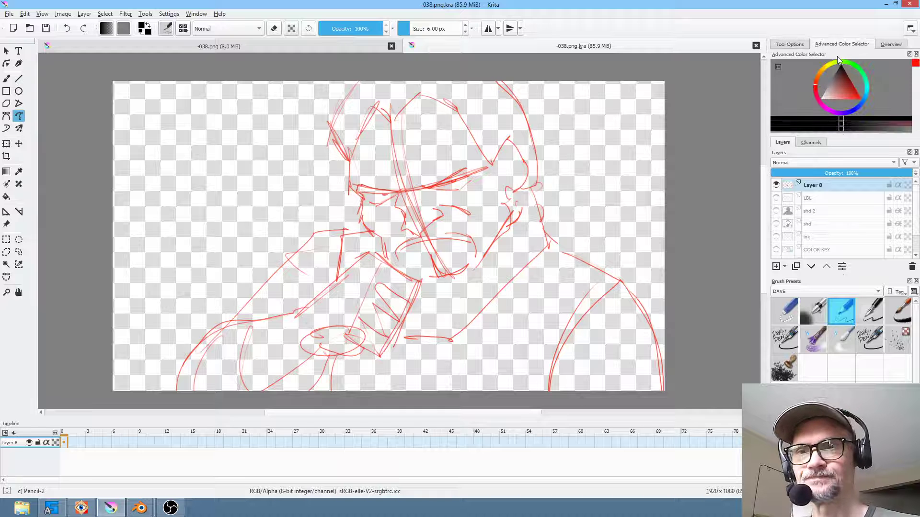
Add a new paint layer and move it directly beneath the red sketch layer
click(917, 216)
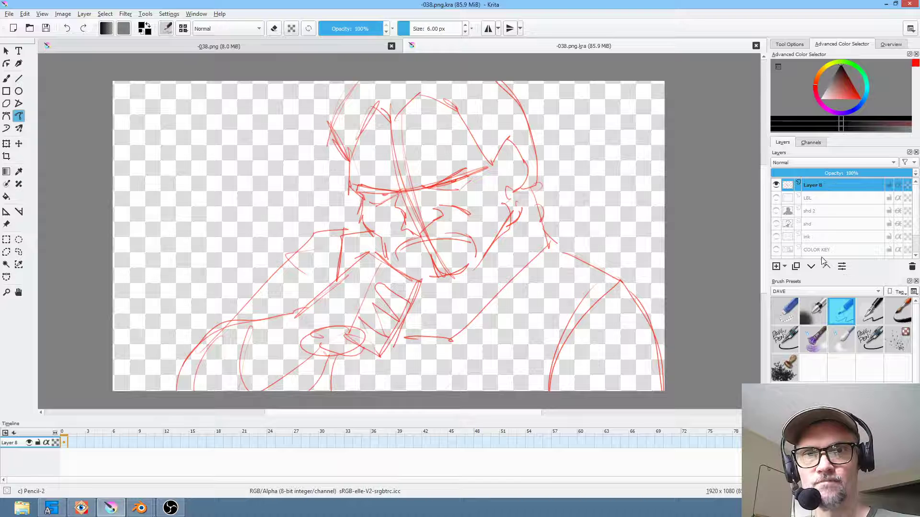
click(776, 266)
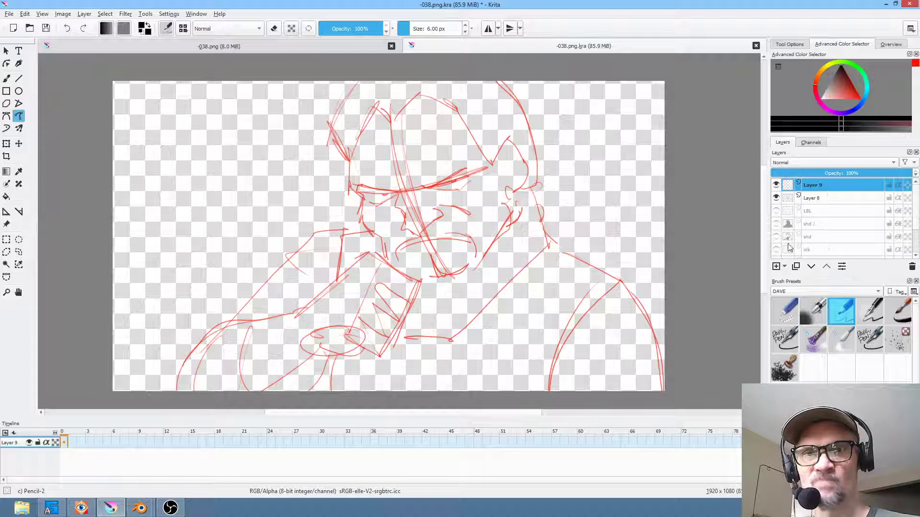
click(810, 266)
click(788, 186)
click(776, 185)
click(776, 185)
click(825, 201)
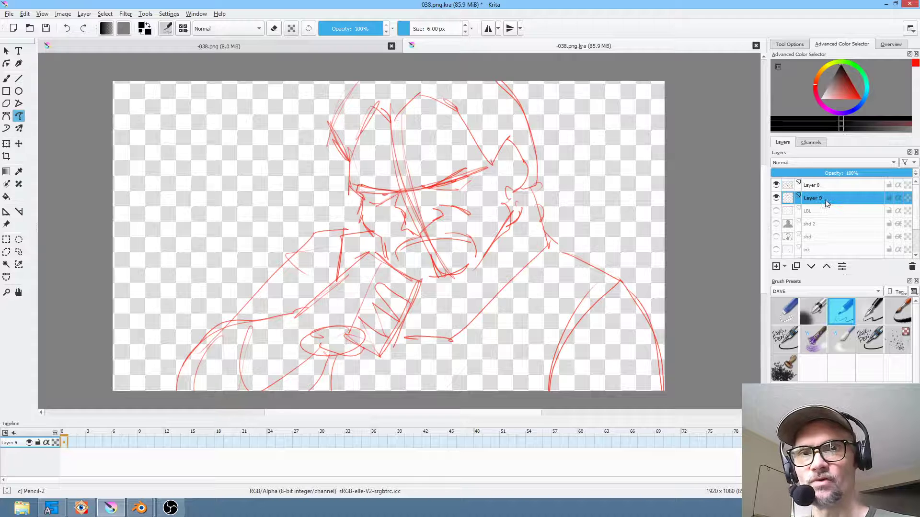
Trace the whole figure as a filled black silhouette under the sketch, and add an empty layer above it
mouse_move(376, 71)
mouse_down()
mouse_move(332, 128)
mouse_move(365, 234)
mouse_move(316, 237)
mouse_move(180, 389)
mouse_move(193, 408)
mouse_up()
mouse_move(261, 408)
mouse_down()
mouse_move(332, 360)
mouse_move(335, 405)
mouse_move(674, 405)
mouse_move(658, 336)
mouse_move(628, 287)
mouse_move(557, 237)
mouse_move(537, 185)
mouse_move(541, 162)
mouse_move(471, 68)
mouse_move(448, 59)
mouse_up()
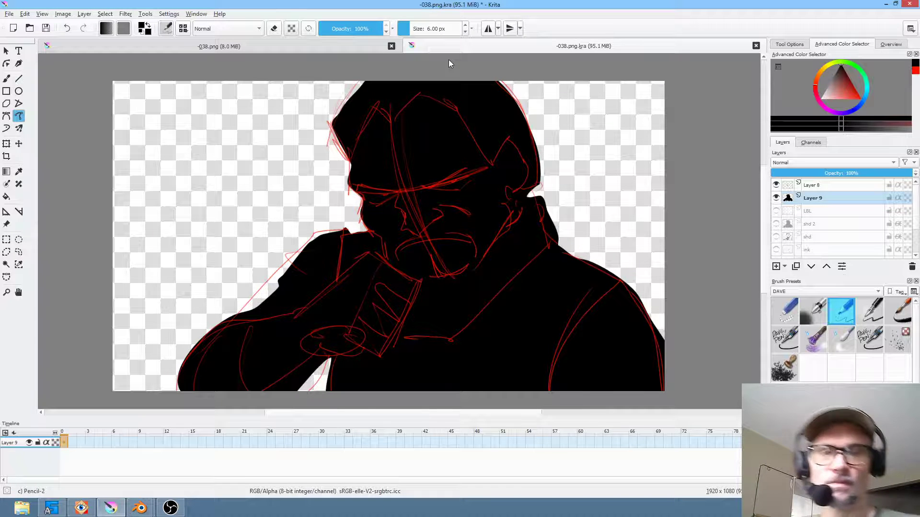
click(776, 267)
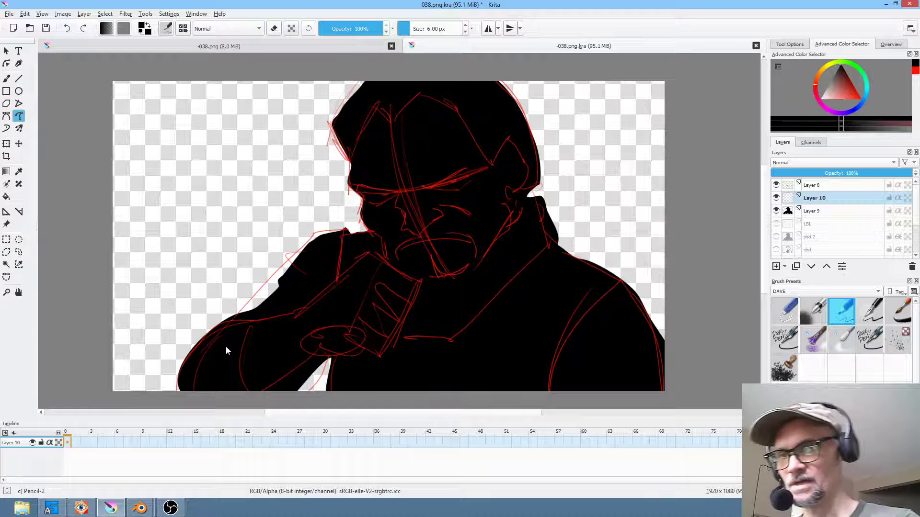
On the silhouette layer, set the path precision to Raw and add black shapes that fill out the raised arm and its shoulder
click(831, 212)
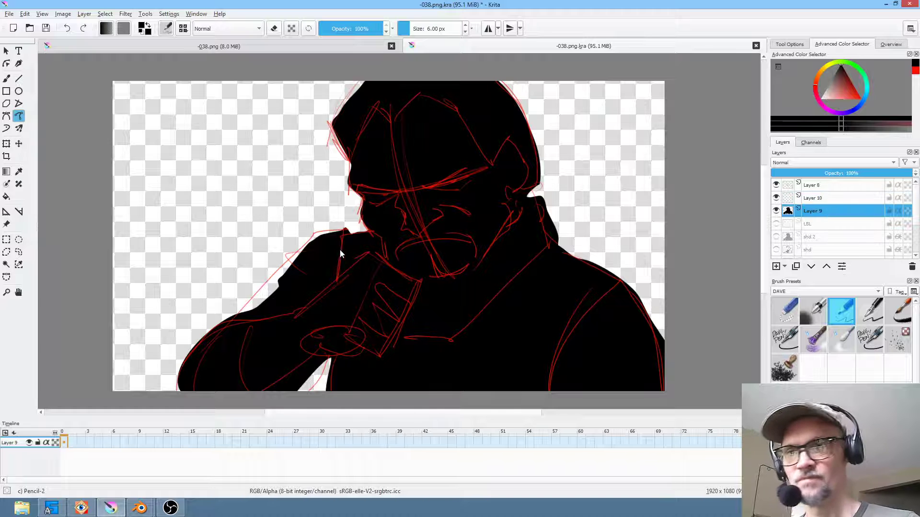
click(798, 44)
click(825, 107)
click(824, 99)
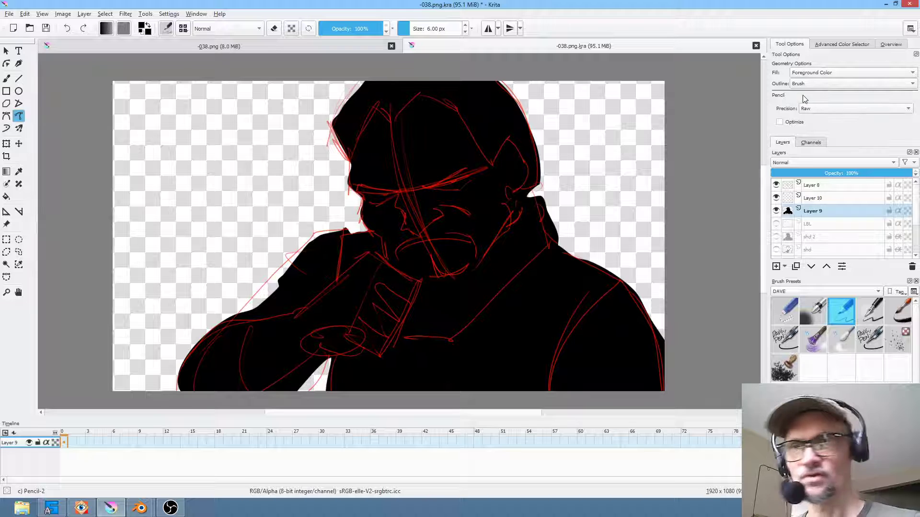
mouse_move(341, 229)
mouse_down()
mouse_move(315, 235)
mouse_move(270, 294)
mouse_up()
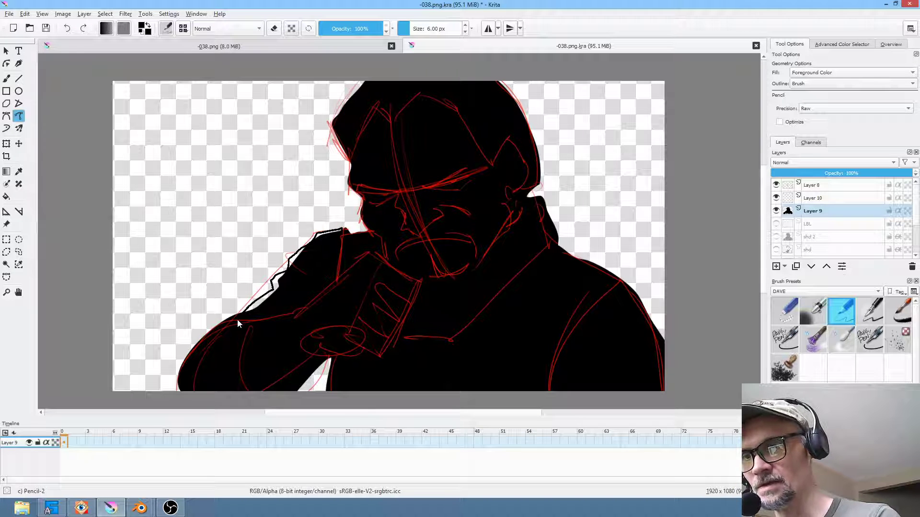
drag(238, 323, 240, 320)
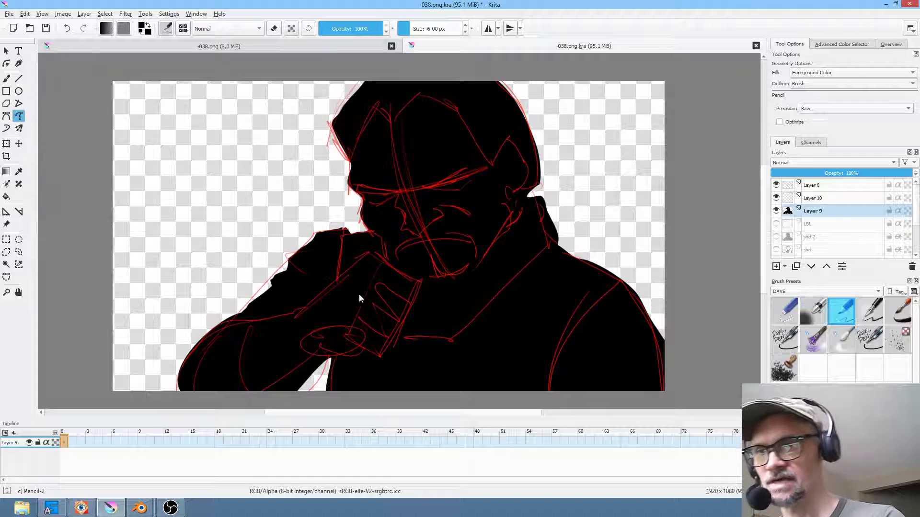
drag(344, 236, 383, 238)
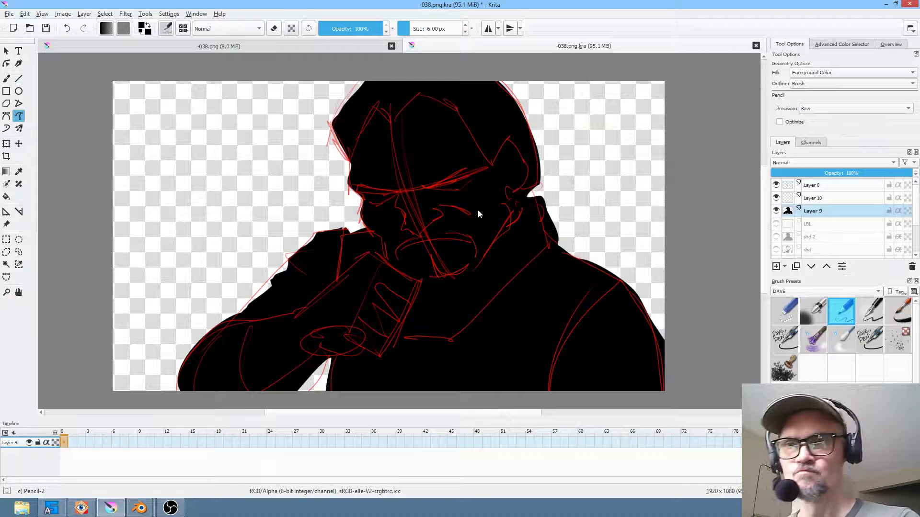
Erase small pieces from the silhouette's collar and far shoulder edge, and refill the notch cut into the shoulder with black
key(e)
mouse_move(539, 194)
mouse_down()
mouse_move(564, 244)
mouse_move(594, 202)
mouse_up()
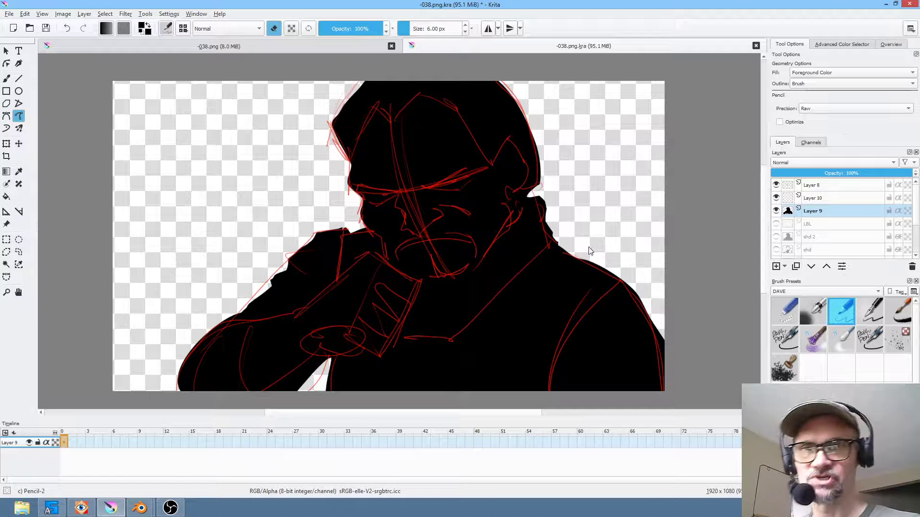
mouse_move(617, 273)
mouse_down()
mouse_move(616, 288)
mouse_move(645, 294)
mouse_up()
key(e)
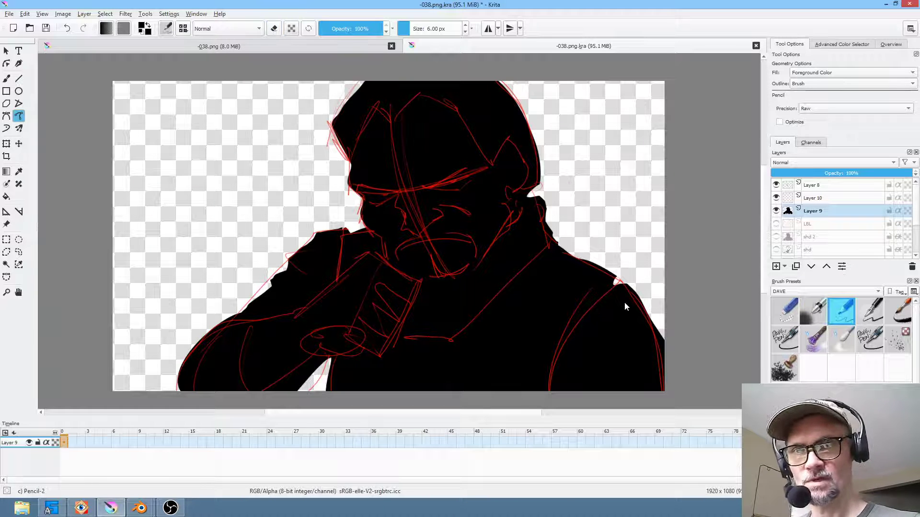
key(e)
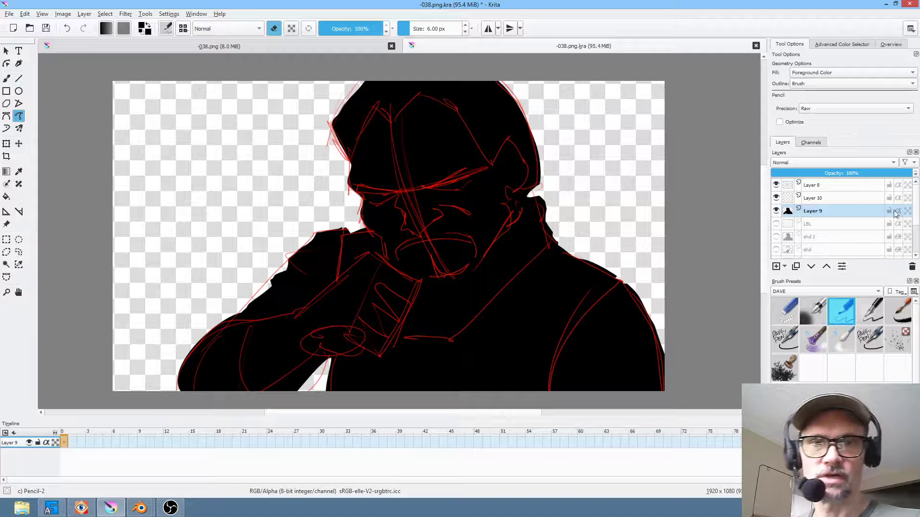
Turn on alpha inheritance for the empty layer above the silhouette so its paint stays within the black shape
click(838, 198)
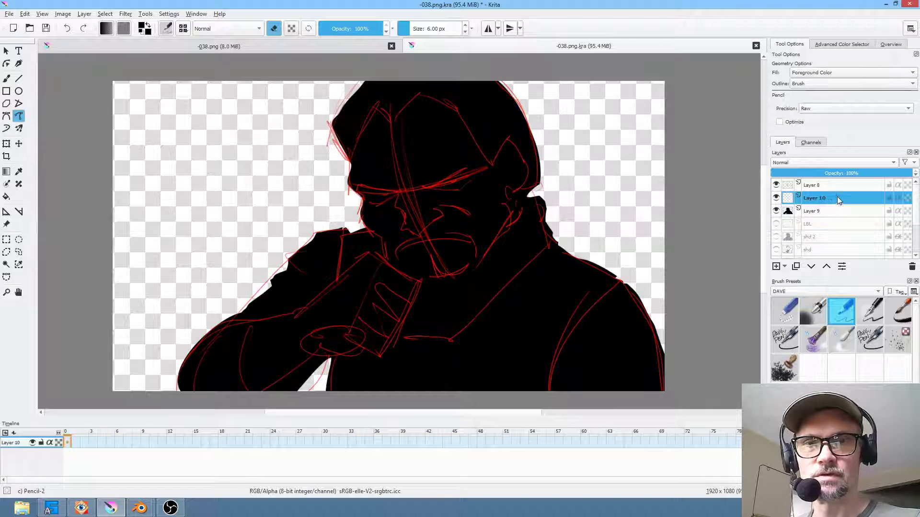
click(775, 198)
click(775, 198)
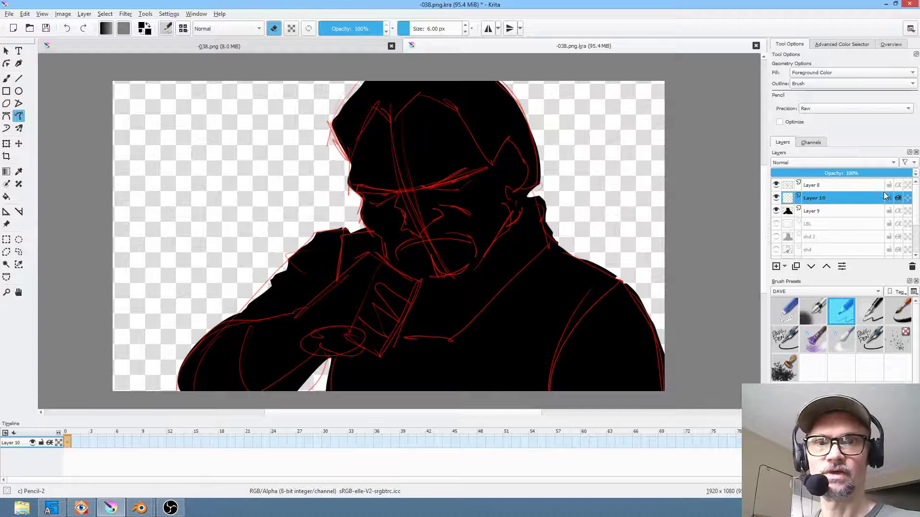
mouse_move(900, 200)
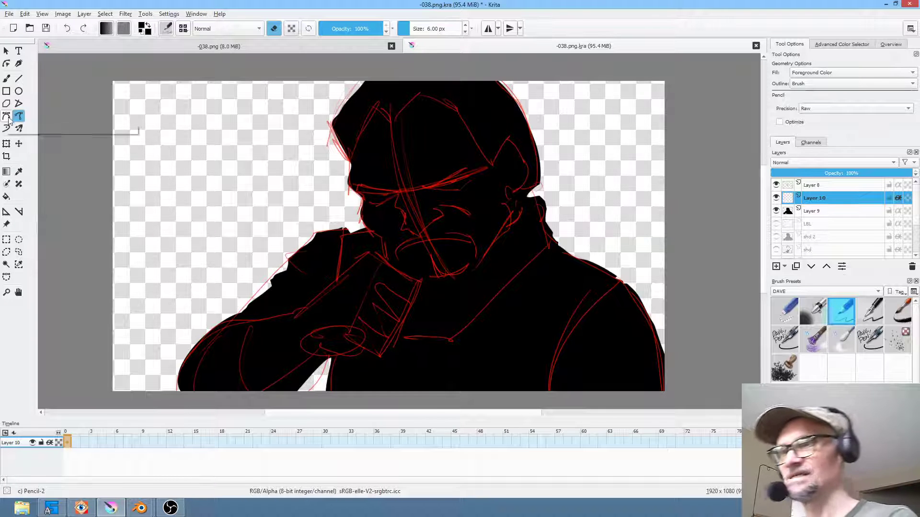
Trace the face with ear and the fist as filled light pink shapes on the clipped layer
click(842, 44)
click(828, 101)
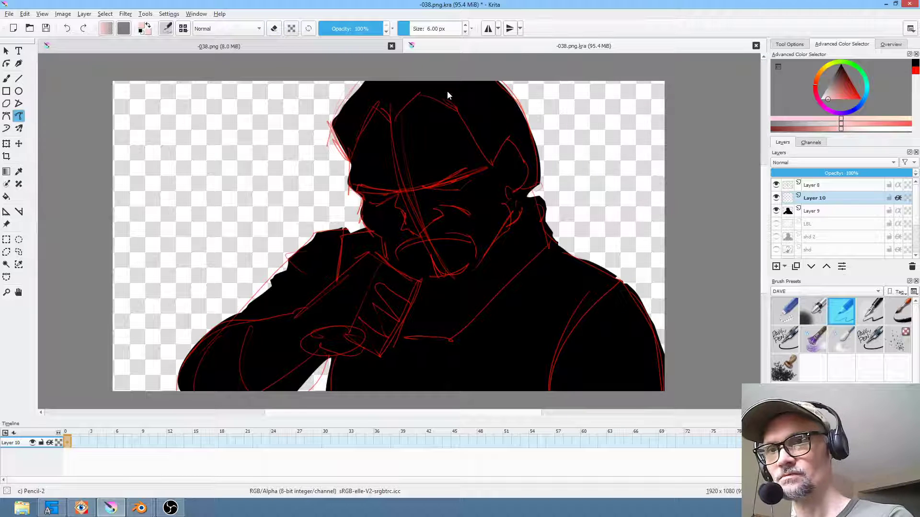
mouse_move(453, 107)
mouse_down()
mouse_move(412, 92)
mouse_move(372, 108)
mouse_up()
mouse_move(352, 150)
mouse_down()
mouse_move(358, 206)
mouse_move(386, 259)
mouse_move(423, 286)
mouse_up()
mouse_move(514, 219)
mouse_down()
mouse_move(524, 149)
mouse_move(507, 139)
mouse_move(494, 163)
mouse_move(460, 102)
mouse_up()
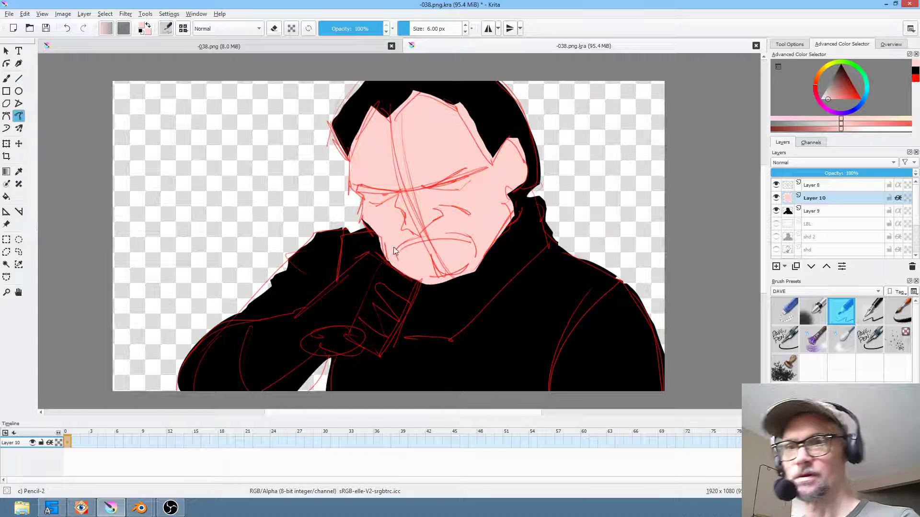
mouse_move(388, 261)
mouse_down()
mouse_move(372, 253)
mouse_move(311, 297)
mouse_up()
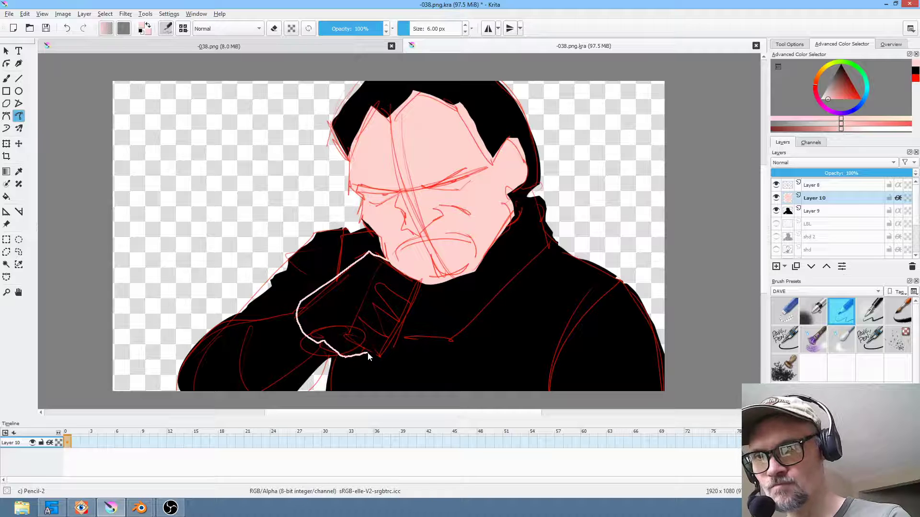
mouse_move(398, 334)
mouse_down()
mouse_move(424, 288)
mouse_move(422, 269)
mouse_up()
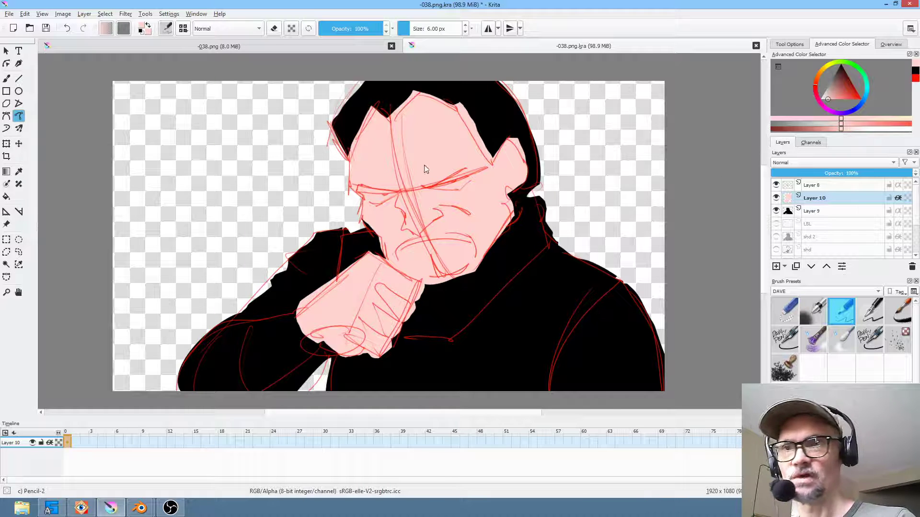
Set the blending mode to Behind and fill the collar around the neck with medium green
click(247, 26)
click(240, 38)
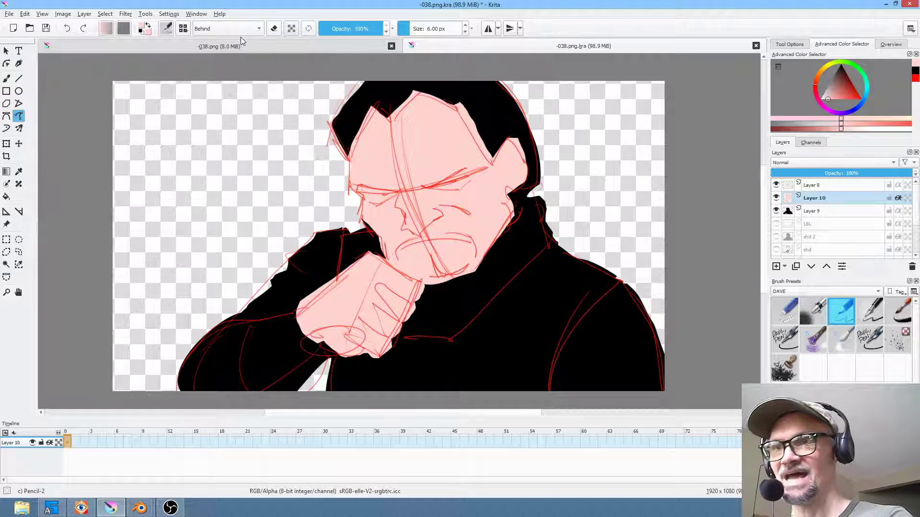
click(846, 81)
click(861, 71)
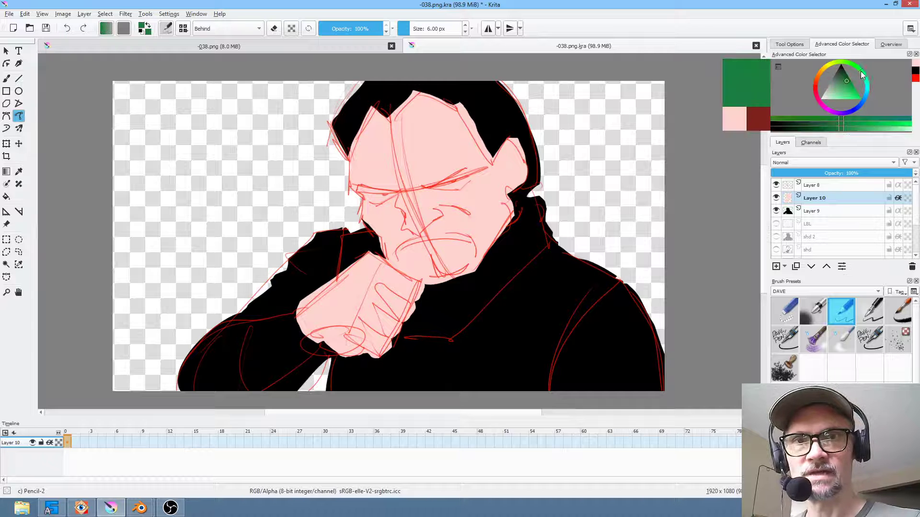
click(844, 85)
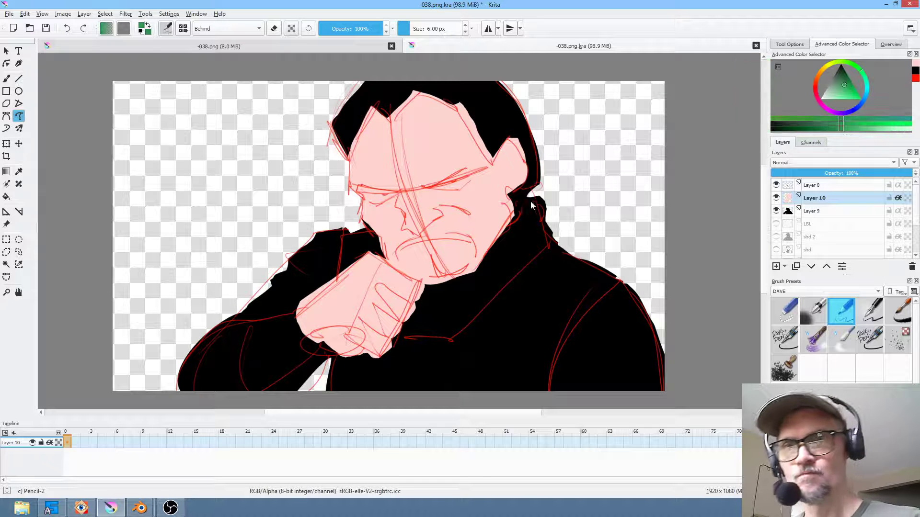
mouse_move(509, 214)
mouse_down()
mouse_move(546, 194)
mouse_move(563, 237)
mouse_move(440, 341)
mouse_move(378, 268)
mouse_up()
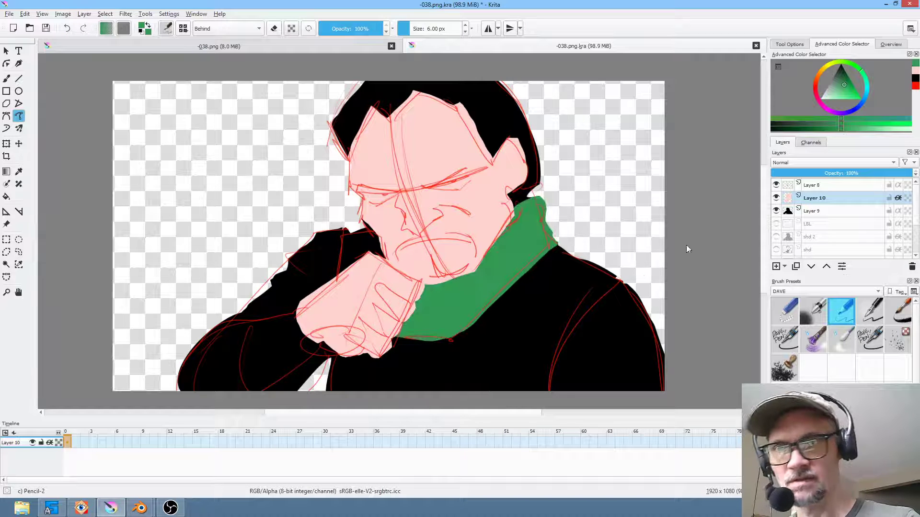
Fill the jacket's chest panels and the shoulder behind the fist with pale green shapes
click(832, 94)
mouse_move(528, 260)
mouse_down()
mouse_move(641, 280)
mouse_move(556, 379)
mouse_move(419, 416)
mouse_move(434, 347)
mouse_up()
mouse_move(395, 321)
mouse_down()
mouse_move(374, 387)
mouse_move(330, 405)
mouse_move(347, 352)
mouse_up()
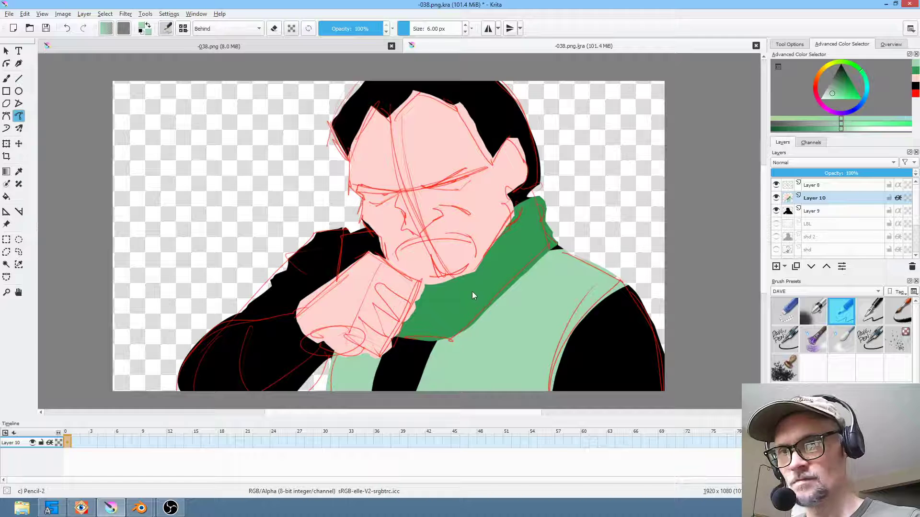
mouse_move(355, 272)
mouse_down()
mouse_move(348, 235)
mouse_move(240, 253)
mouse_move(174, 350)
mouse_move(280, 319)
mouse_up()
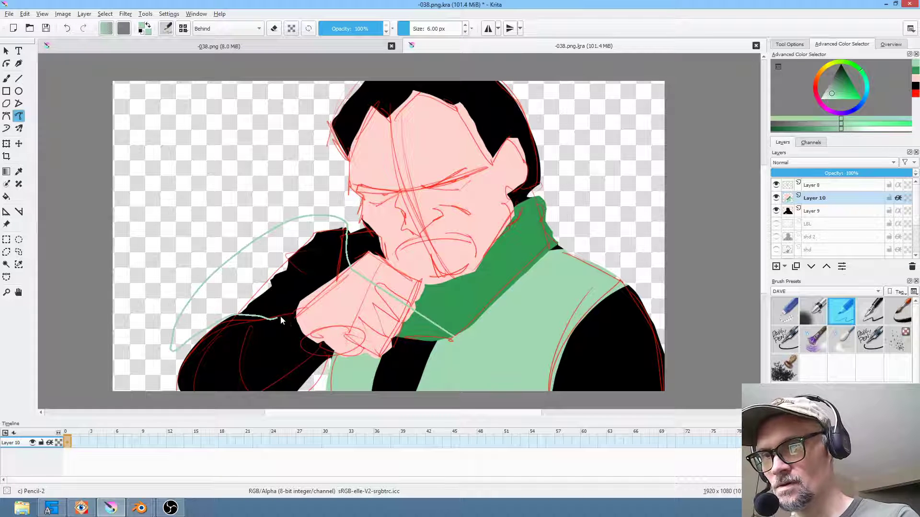
drag(339, 288, 340, 289)
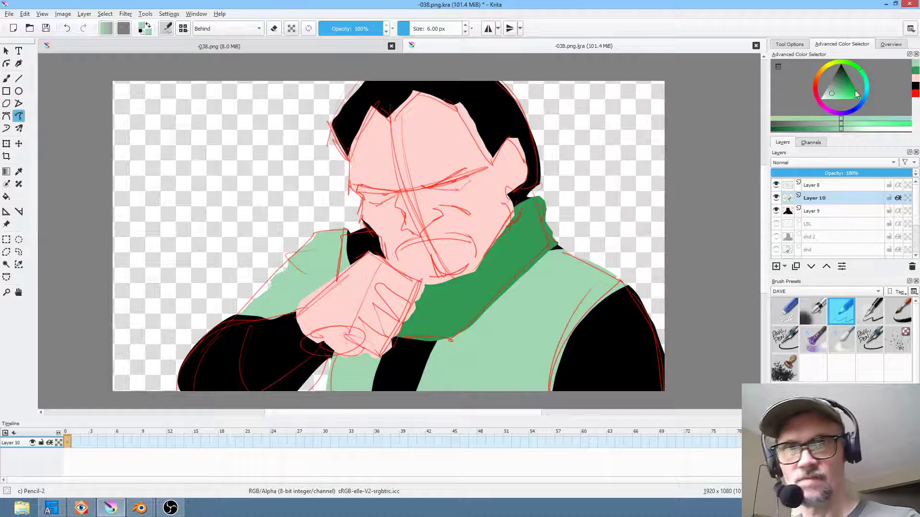
Fill the forearm below the fist with beige, and sample the jacket's pale green as the foreground colour
click(821, 71)
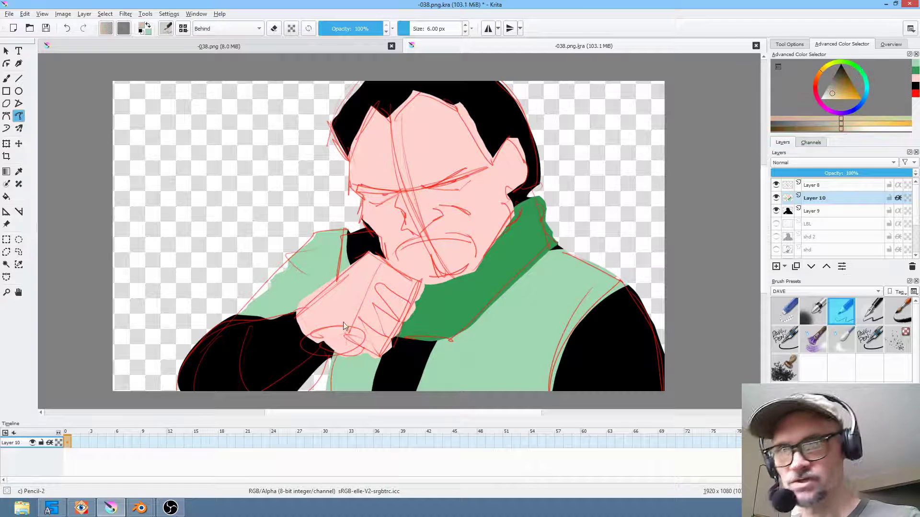
mouse_move(268, 312)
mouse_down()
mouse_move(229, 355)
mouse_move(294, 401)
mouse_move(337, 341)
mouse_up()
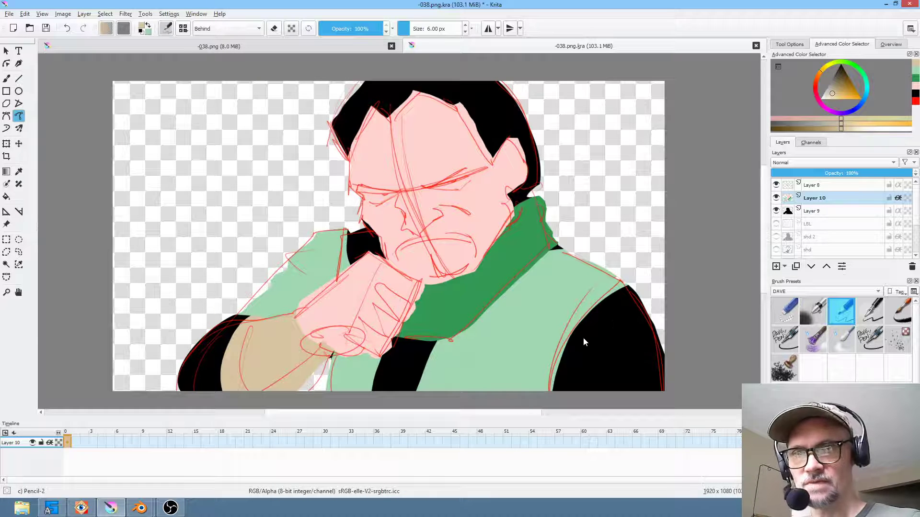
ctrl+click(492, 338)
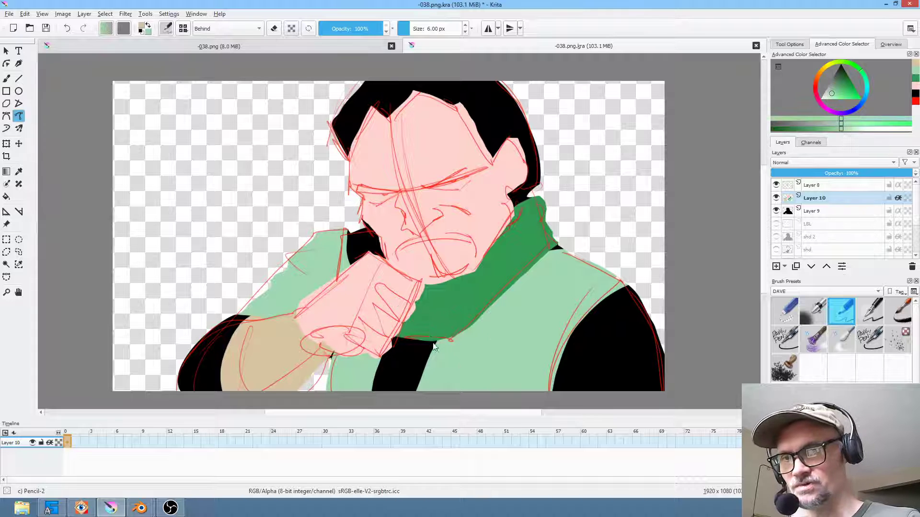
Fill the gap in the jacket front below the collar and the black shoulder and sleeve with pale green
mouse_move(487, 336)
mouse_down()
mouse_move(373, 364)
mouse_move(362, 398)
mouse_up()
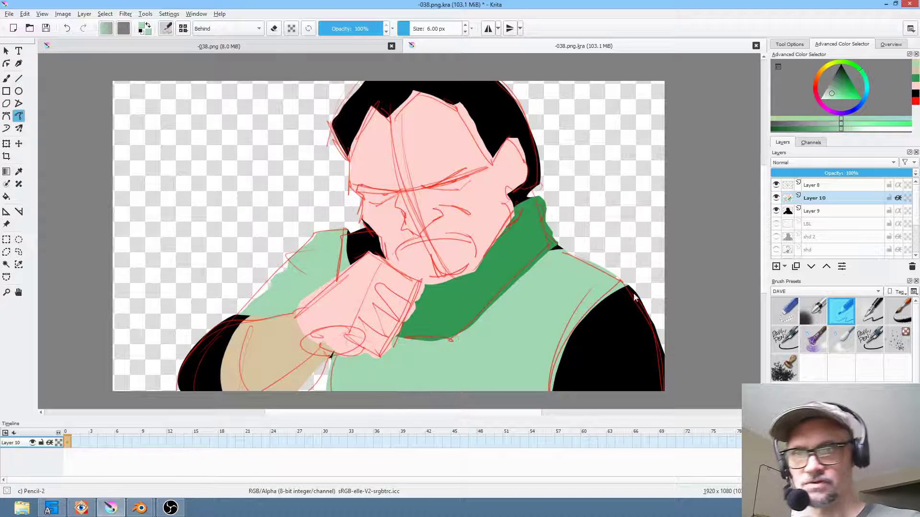
ctrl+click(273, 337)
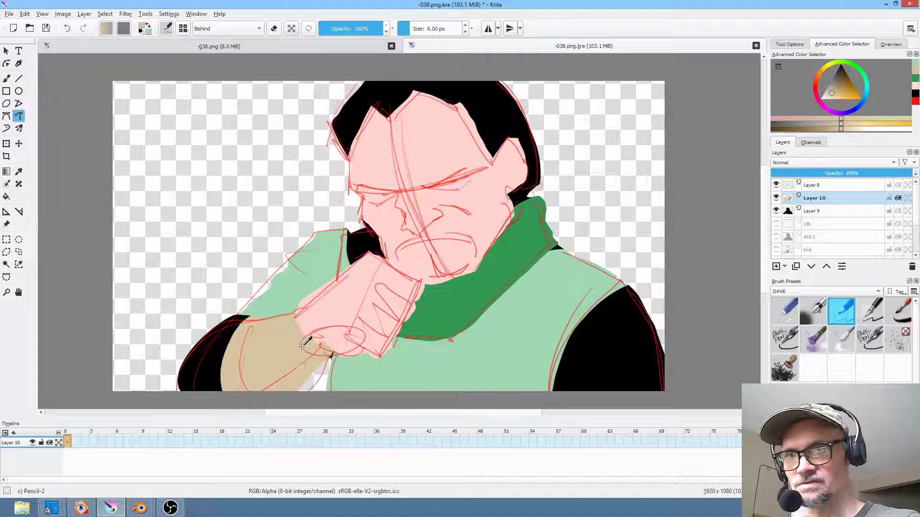
ctrl+click(322, 262)
mouse_move(646, 281)
mouse_down()
mouse_move(691, 302)
mouse_move(631, 359)
mouse_move(652, 331)
mouse_up()
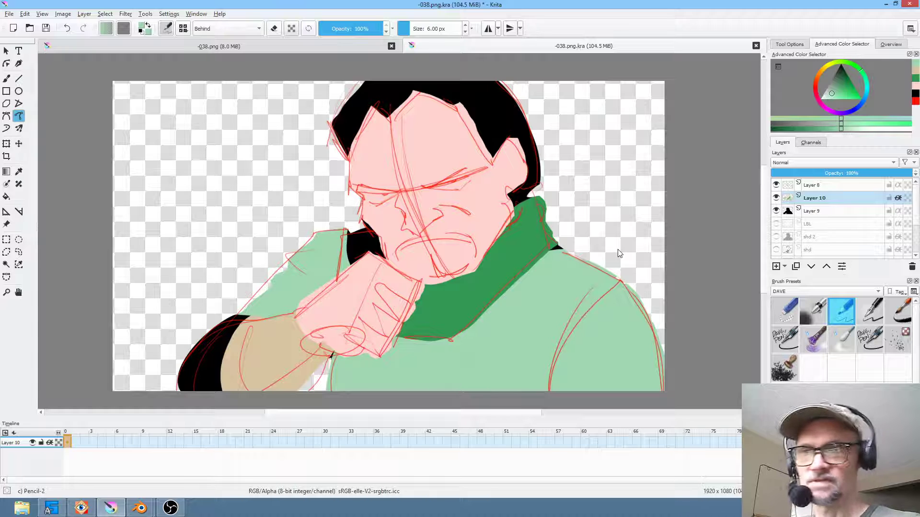
Fill the collar gap between chin and raised shoulder with medium green, and the elbow beside the forearm with pale green
ctrl+click(449, 301)
mouse_move(347, 215)
mouse_down()
mouse_move(408, 239)
mouse_move(345, 212)
mouse_up()
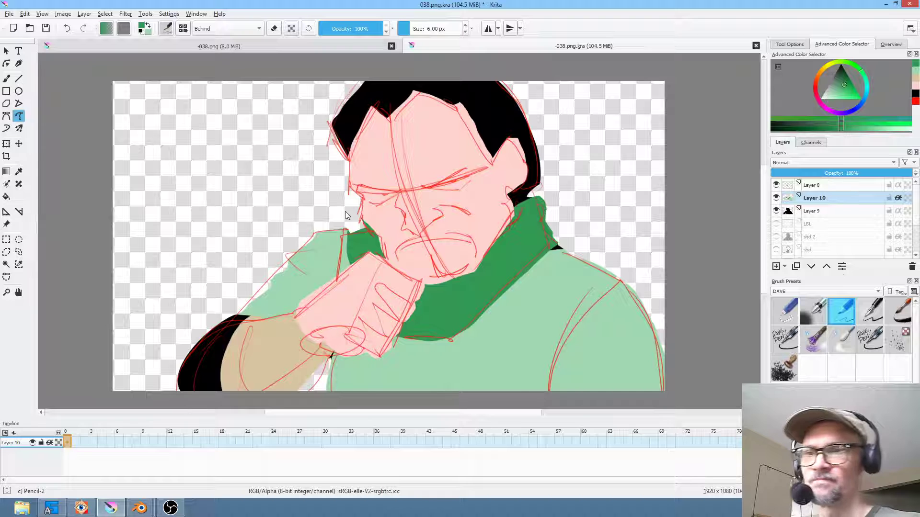
ctrl+click(281, 298)
mouse_move(263, 328)
mouse_down()
mouse_move(174, 358)
mouse_move(263, 309)
mouse_up()
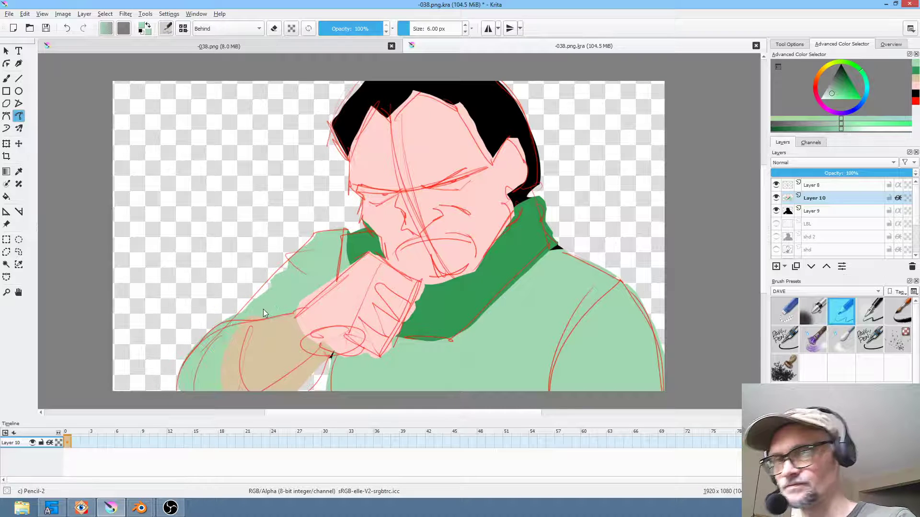
Check the flat colours with the red sketch layer hidden
click(776, 185)
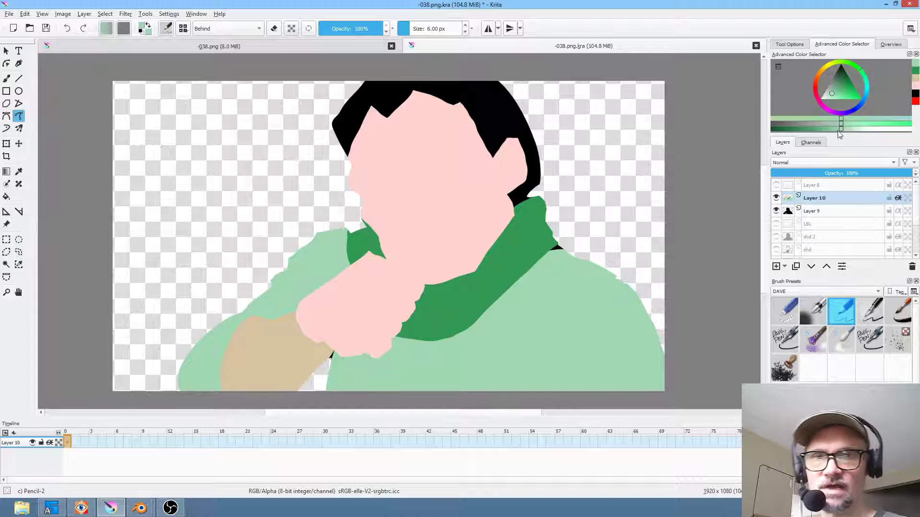
click(775, 185)
click(776, 184)
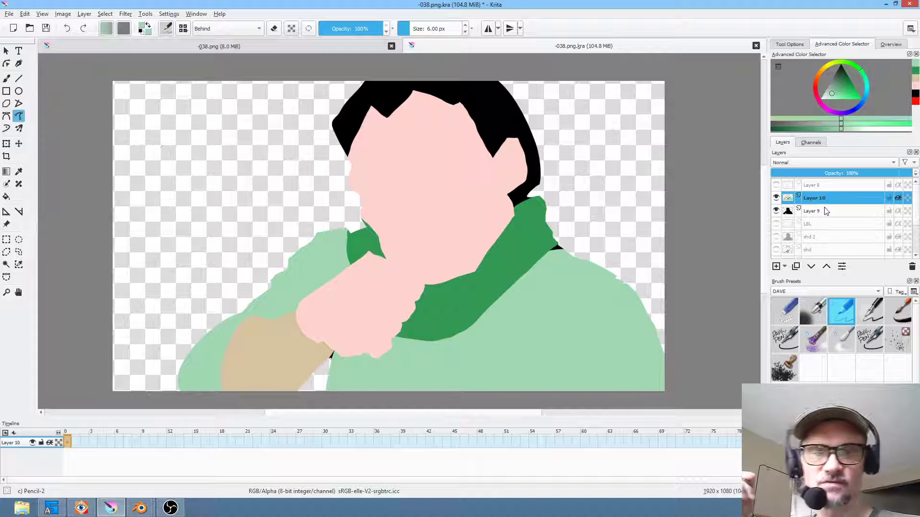
Choose the pencil preset and black as the foreground colour, and add a new layer directly above the flat-colour layer
click(842, 304)
drag(844, 86, 846, 57)
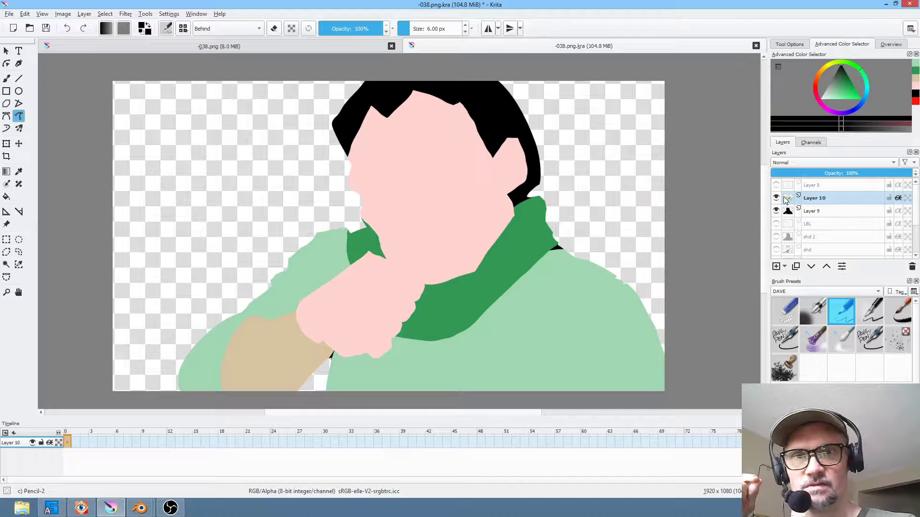
click(830, 197)
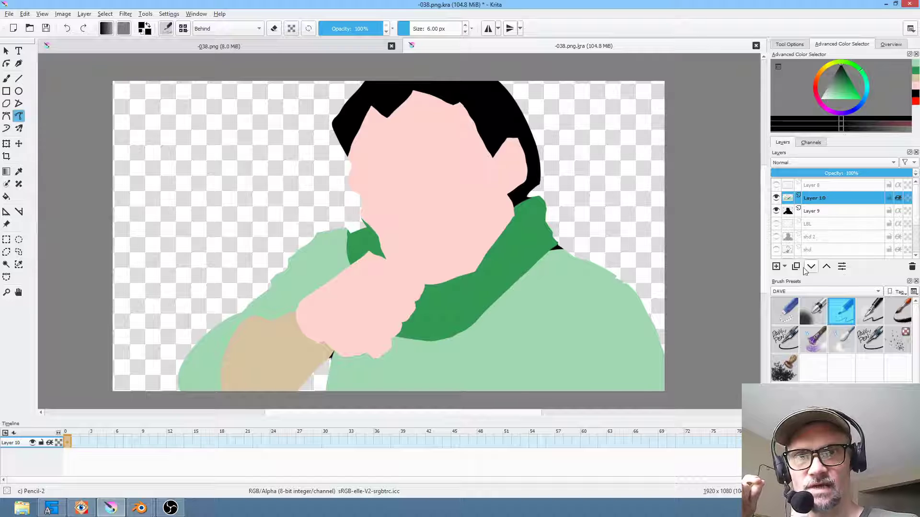
click(776, 266)
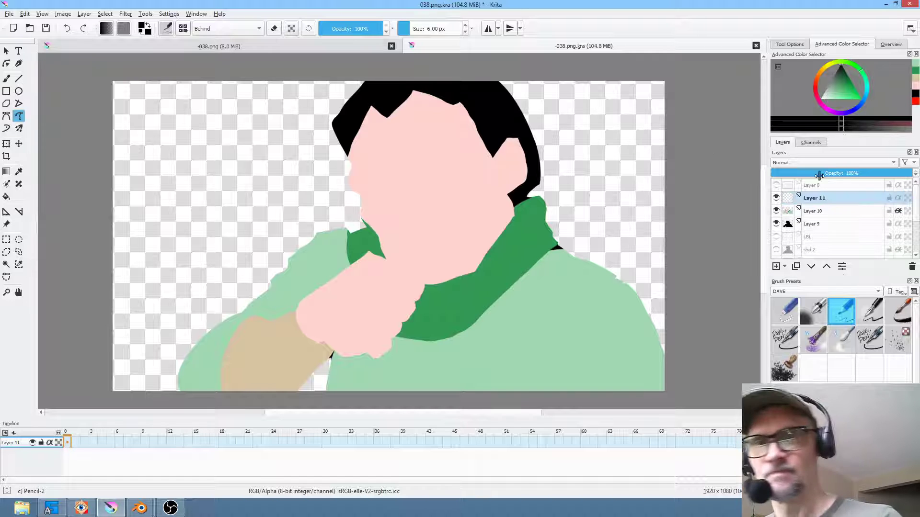
Show the sketch layer again, lower its opacity so the lines are faint, and make the new empty layer active
click(776, 185)
click(819, 185)
mouse_move(846, 171)
mouse_down()
mouse_move(786, 173)
mouse_move(801, 171)
mouse_up()
click(825, 198)
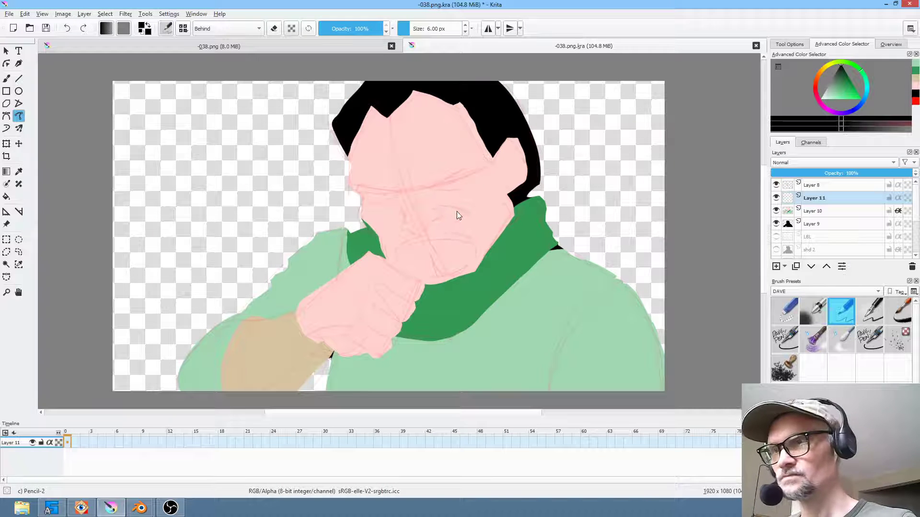
Draw thin black freehand lines for the eyes, eyebrows, nose, cheek creases and frowning mouth, following the sketch
key(b)
scroll(487, 172, up, 3)
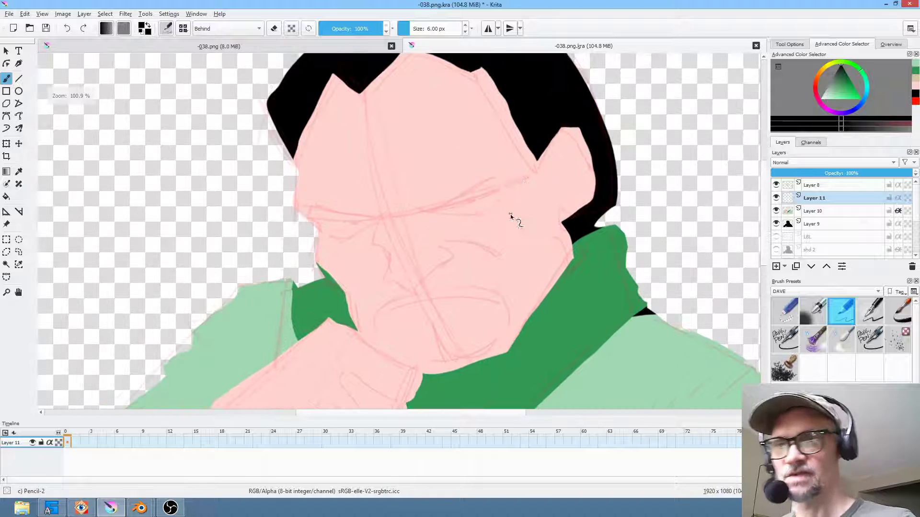
mouse_move(419, 208)
mouse_down()
mouse_move(434, 210)
mouse_move(491, 181)
mouse_up()
drag(437, 209, 503, 190)
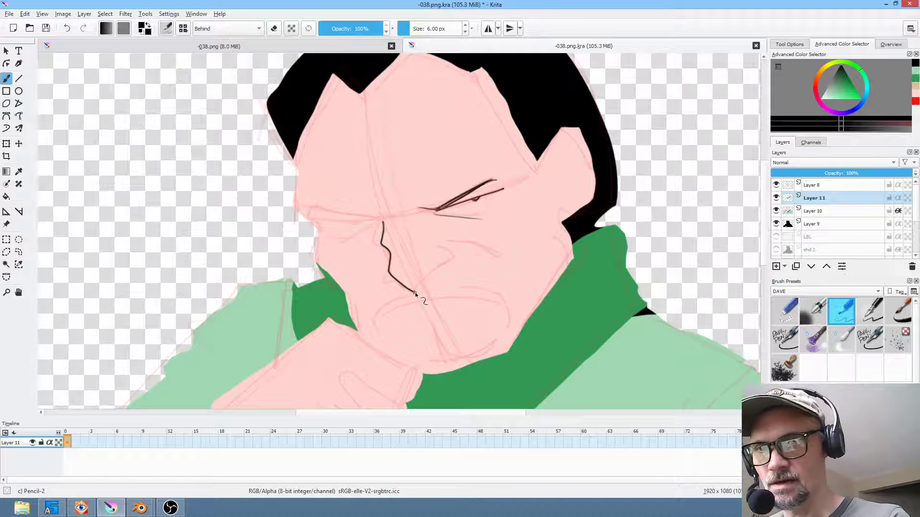
drag(453, 259, 430, 254)
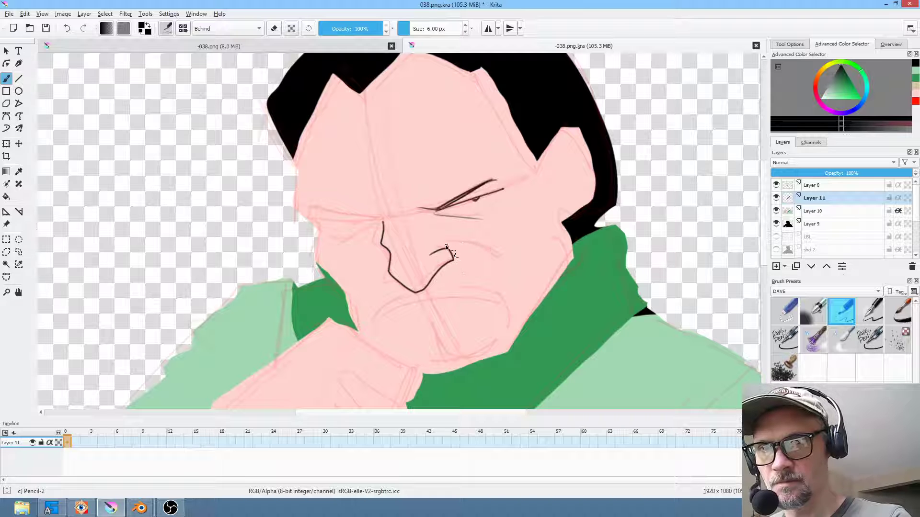
drag(424, 303, 497, 303)
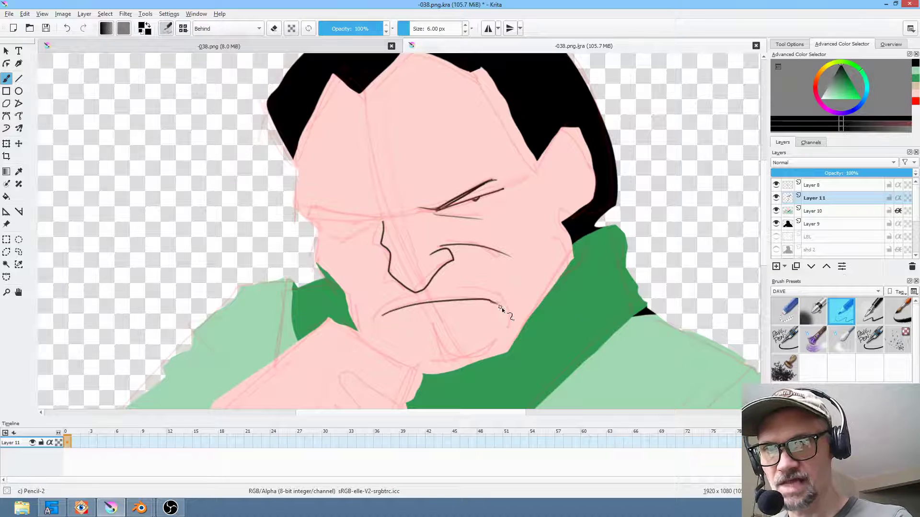
drag(367, 295, 386, 269)
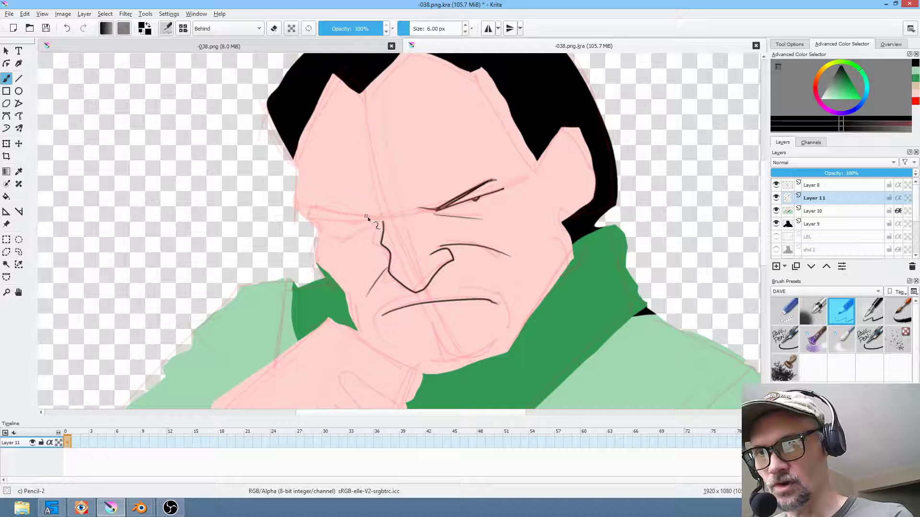
mouse_move(381, 220)
mouse_down()
mouse_move(324, 223)
mouse_move(352, 236)
mouse_move(383, 221)
mouse_move(320, 213)
mouse_up()
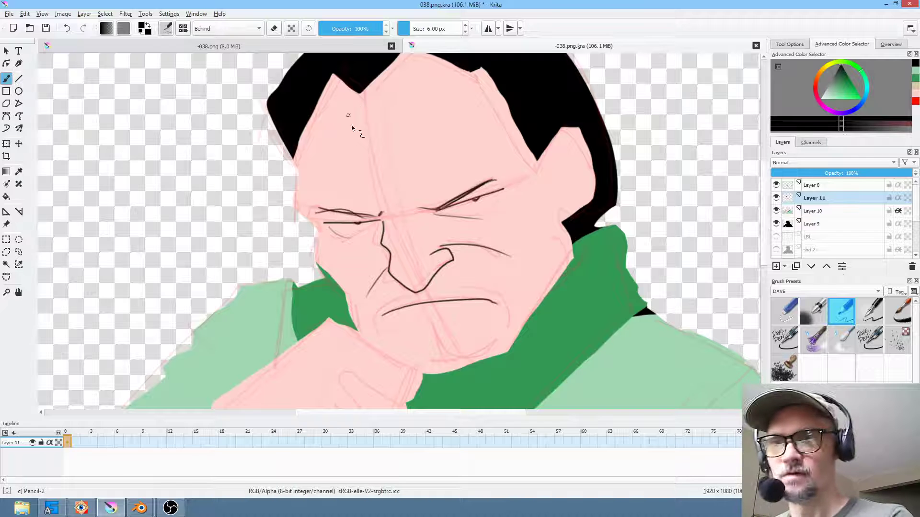
Add black lines for the inner ear, the collar folds and the collar's lower edge
scroll(352, 125, up, 2)
mouse_move(495, 280)
middle_down()
mouse_move(439, 298)
mouse_move(503, 240)
mouse_move(513, 214)
middle_up()
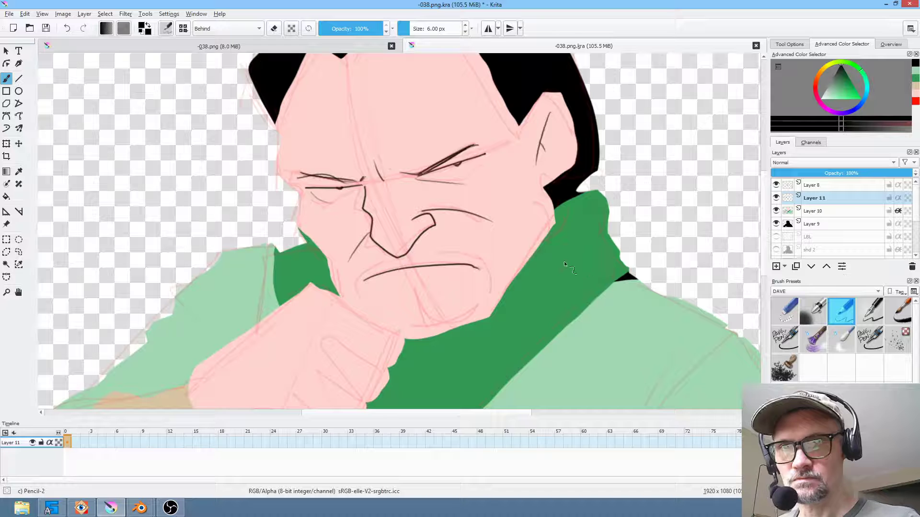
drag(584, 238, 504, 337)
middle_drag(540, 297, 581, 206)
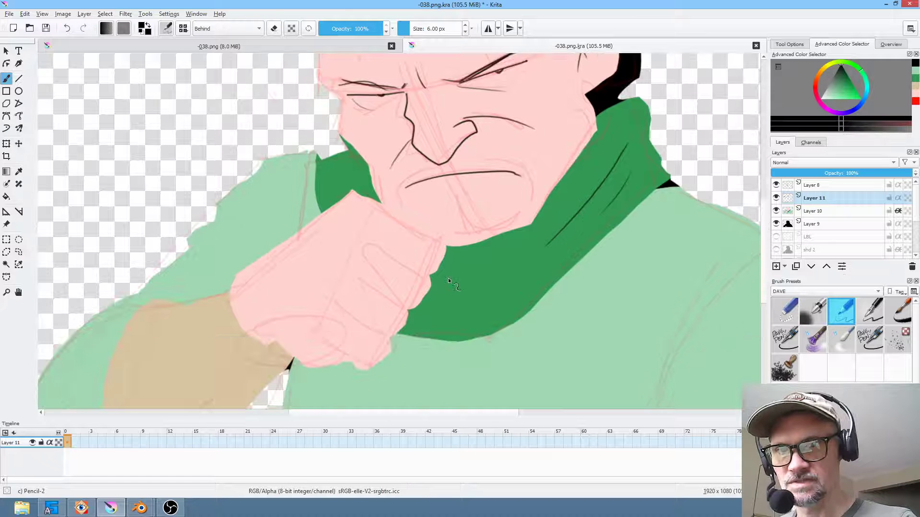
drag(441, 316, 486, 307)
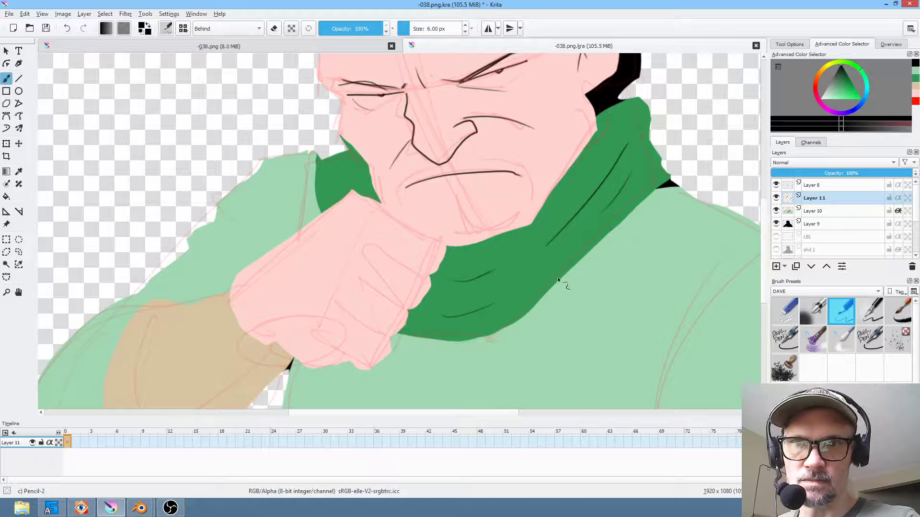
drag(556, 282, 530, 309)
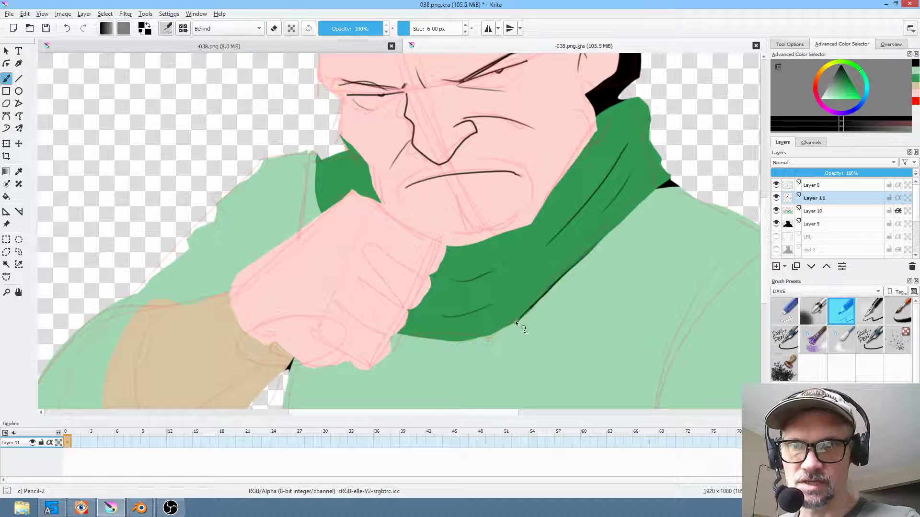
Draw black lines for the wrist, the finger separations of the fist and the edges of the beige forearm
scroll(440, 222, down, 2)
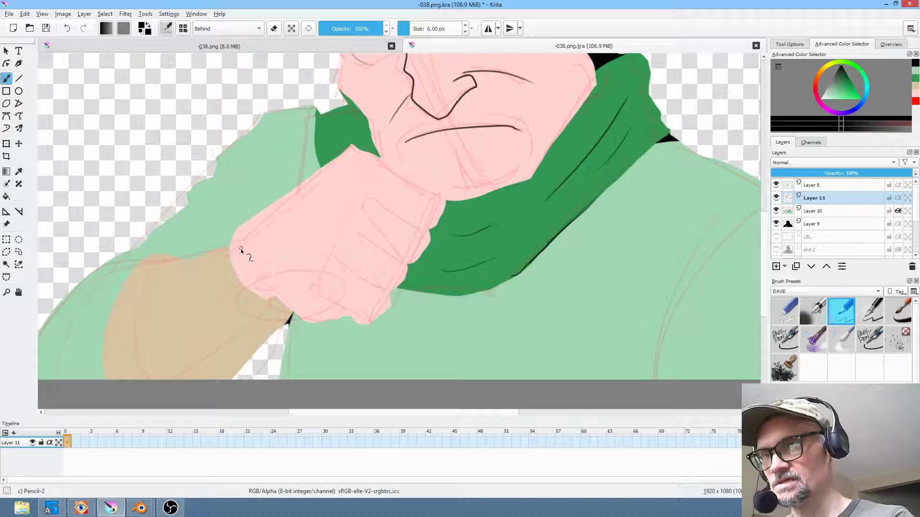
drag(237, 279, 247, 293)
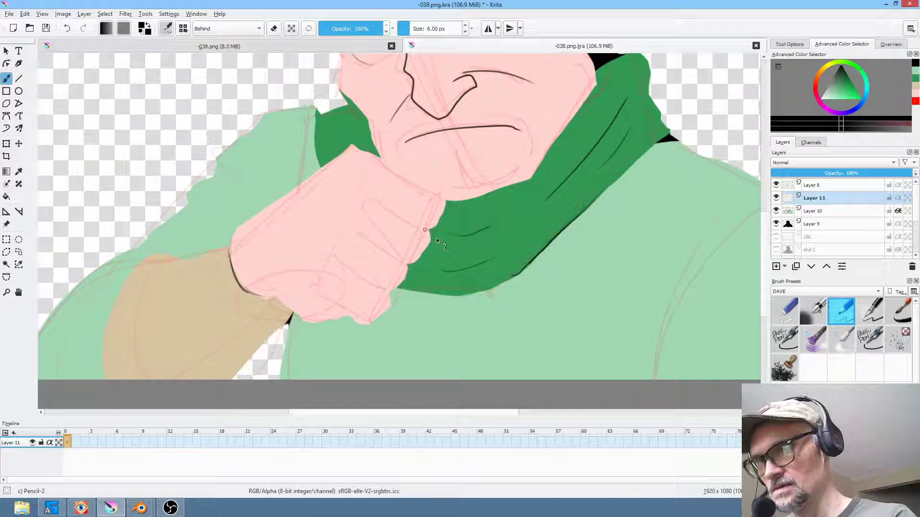
drag(361, 228, 397, 246)
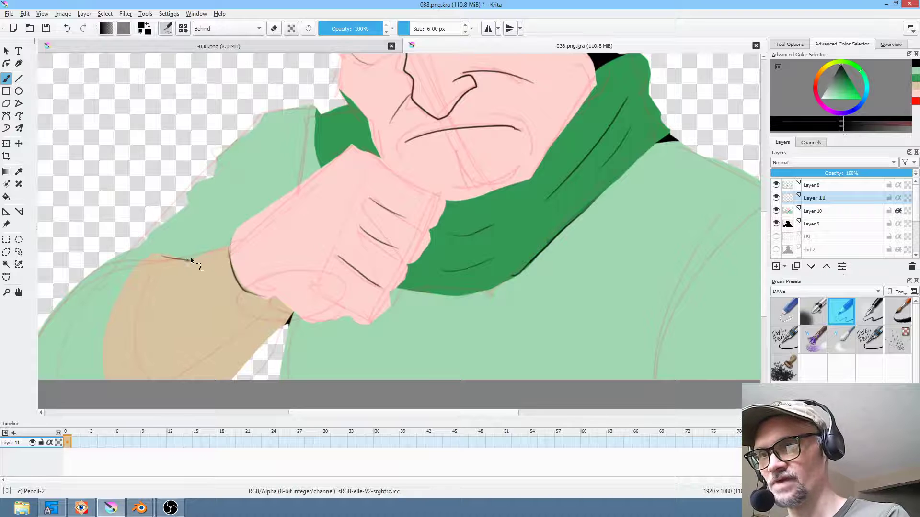
middle_drag(309, 328, 360, 242)
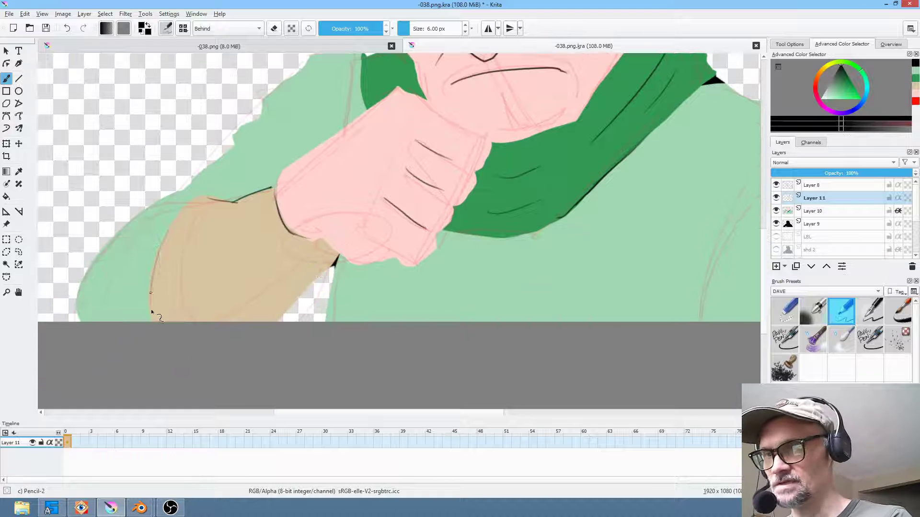
middle_drag(535, 242, 505, 264)
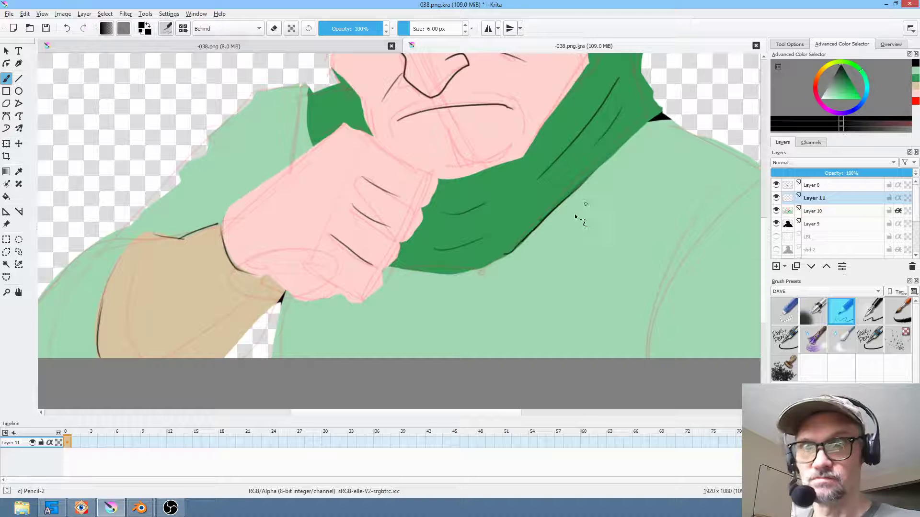
Draw the jacket's front opening lines and the curved armhole seam in black
drag(514, 266, 500, 356)
middle_drag(604, 289, 494, 295)
drag(596, 221, 543, 360)
drag(253, 311, 253, 392)
scroll(439, 302, down, 5)
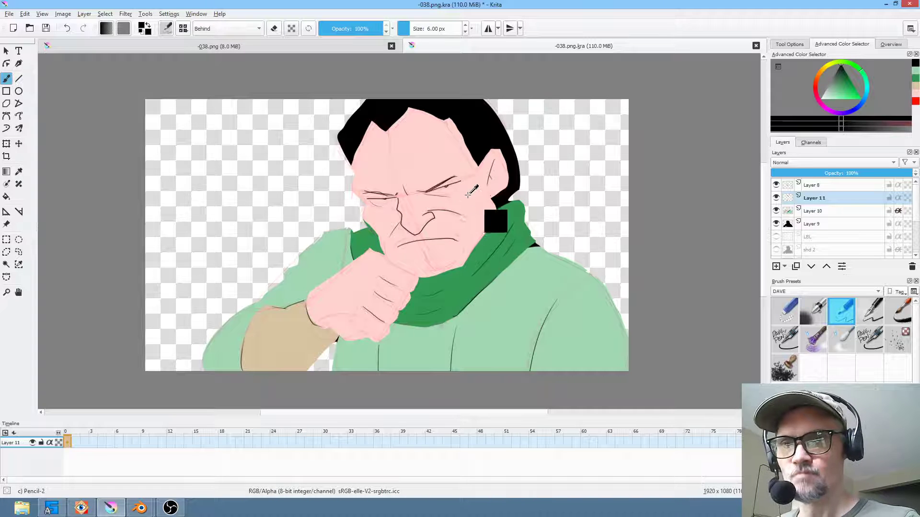
Make the flat-colour layer active, choose white and the filled freehand path tool, and set the blending mode to Normal
ctrl+click(471, 207)
click(834, 211)
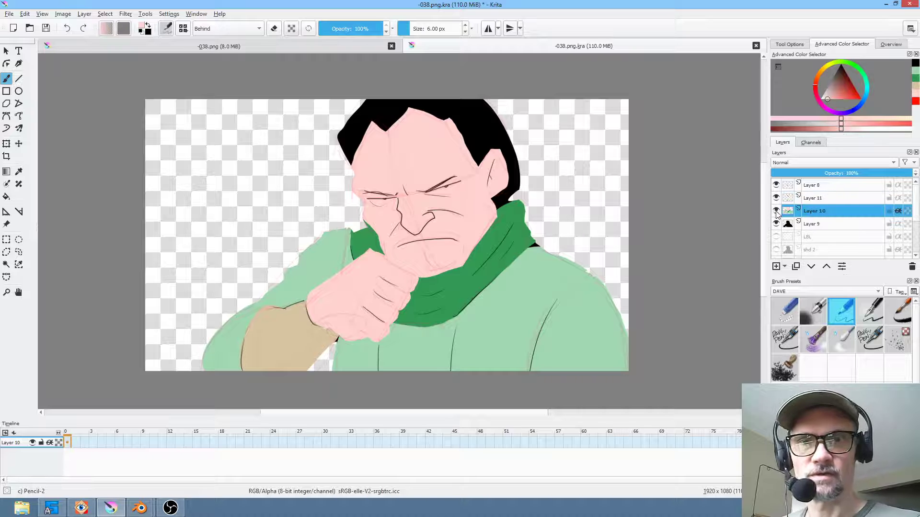
click(820, 99)
ctrl+middle_drag(425, 244, 530, 292)
click(17, 117)
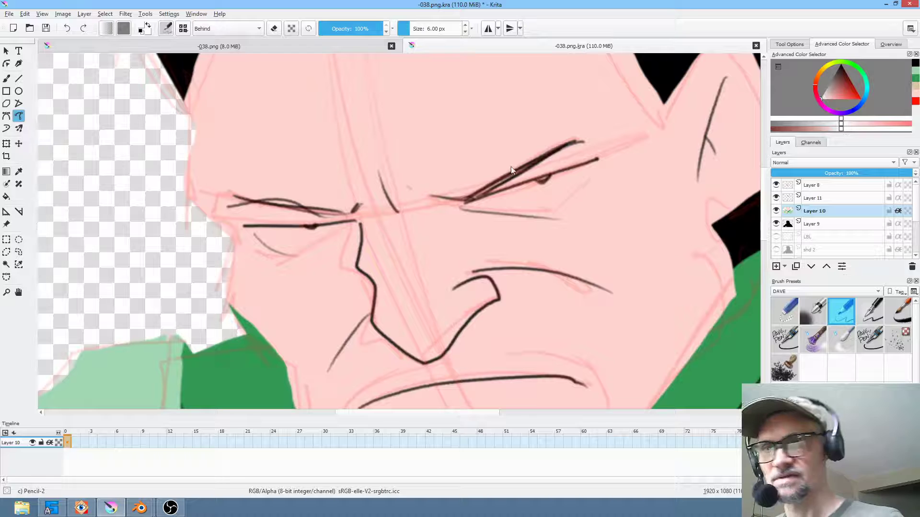
mouse_move(473, 201)
mouse_down()
mouse_move(585, 165)
mouse_move(475, 203)
mouse_up()
click(240, 26)
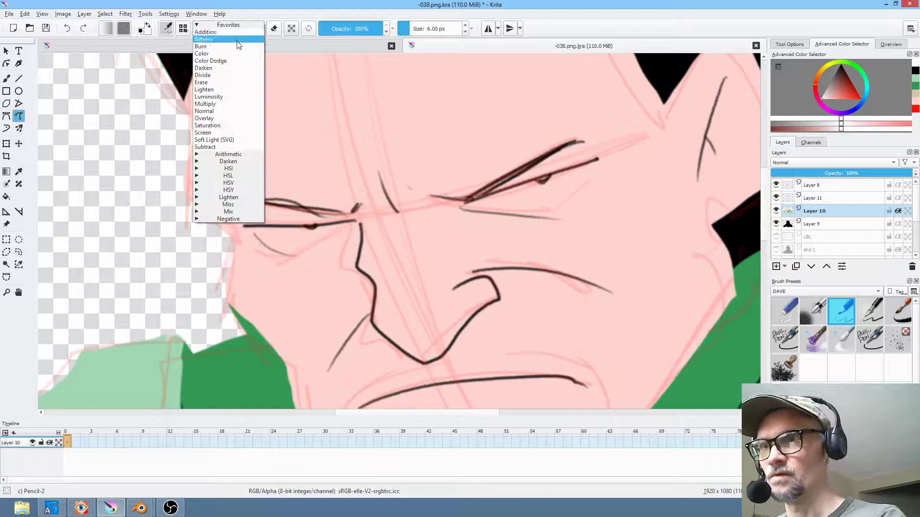
click(225, 111)
Fill the whites of both eyes with freehand shapes under the eyelid lines
mouse_move(490, 201)
mouse_down()
mouse_move(595, 160)
mouse_move(550, 205)
mouse_move(496, 204)
mouse_up()
drag(583, 166, 485, 198)
drag(347, 224, 261, 230)
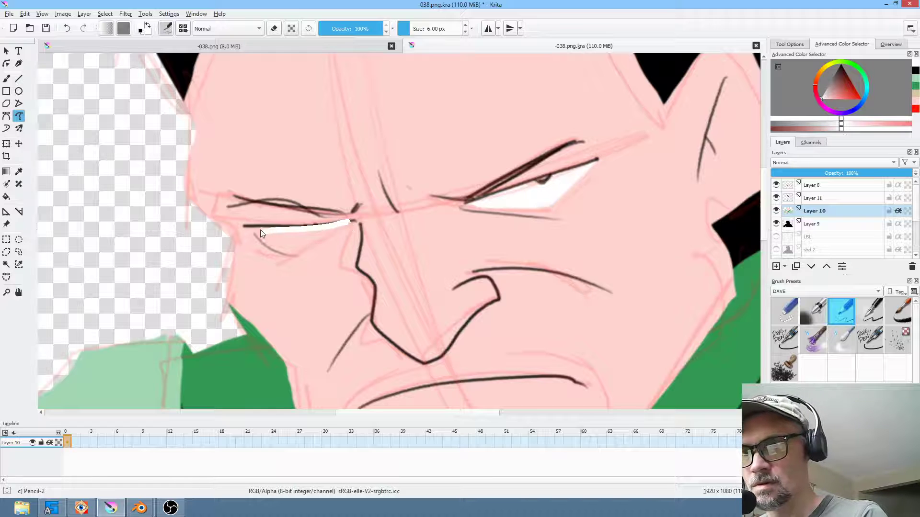
drag(315, 250, 357, 238)
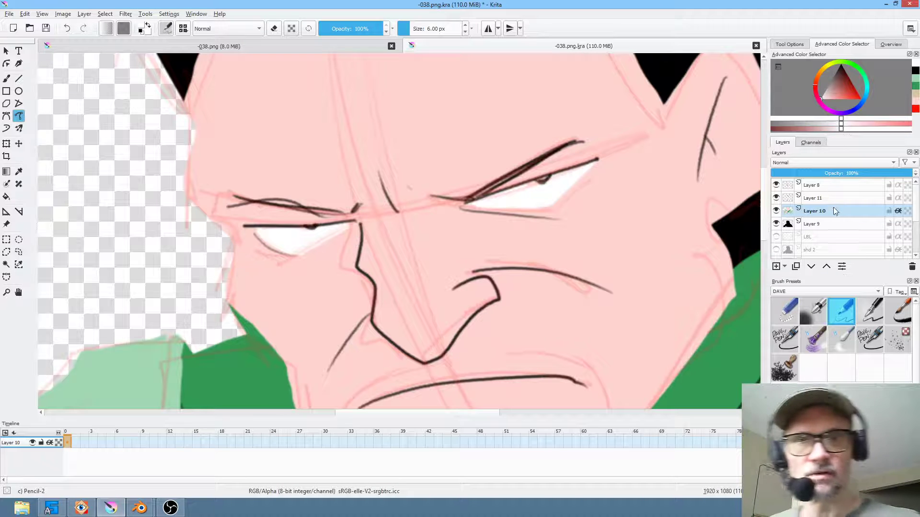
Add a new layer above the line layer, choose black as the colour, and turn on Inherit Alpha for the layer
key(Insert)
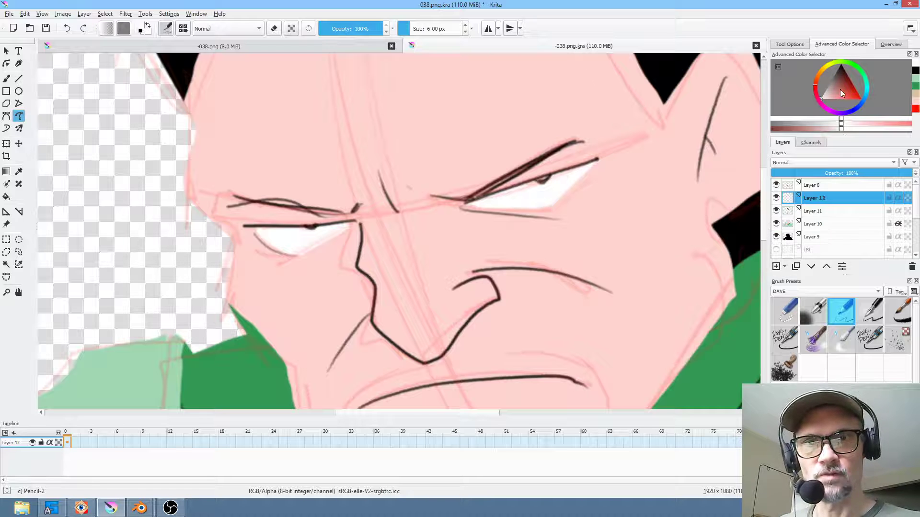
drag(841, 92, 841, 65)
click(898, 198)
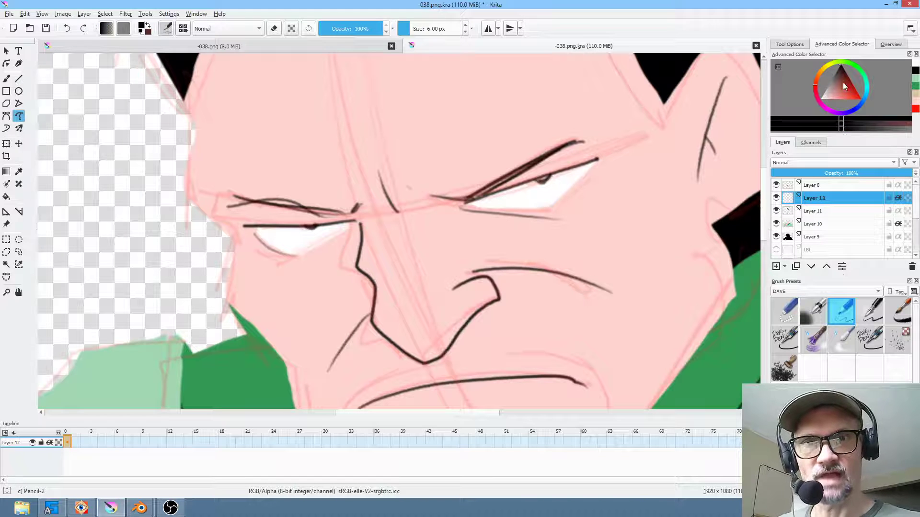
Fill solid black shadow shapes over both eye sockets, under the nose and below the lower lip
mouse_move(464, 204)
mouse_down()
mouse_move(598, 148)
mouse_move(584, 220)
mouse_move(455, 214)
mouse_up()
mouse_move(343, 214)
mouse_down()
mouse_move(240, 205)
mouse_move(335, 242)
mouse_move(356, 218)
mouse_up()
middle_drag(447, 285, 447, 189)
mouse_move(501, 197)
mouse_down()
mouse_move(439, 256)
mouse_move(391, 260)
mouse_move(493, 228)
mouse_move(504, 207)
mouse_up()
middle_drag(505, 314, 523, 258)
drag(528, 261, 437, 278)
Fill black shadow shapes in the collar fold under the chin and on the jacket beneath the collar
mouse_move(507, 278)
middle_down()
mouse_move(522, 209)
mouse_move(504, 143)
middle_up()
mouse_move(649, 236)
mouse_down()
mouse_move(519, 354)
mouse_move(439, 328)
mouse_up()
middle_drag(652, 247, 623, 142)
mouse_move(708, 161)
mouse_down()
mouse_move(642, 236)
mouse_move(377, 352)
mouse_move(353, 329)
mouse_move(675, 178)
mouse_up()
mouse_move(633, 273)
ctrl+middle_down()
mouse_move(506, 328)
mouse_move(502, 349)
ctrl+middle_up()
middle_drag(601, 286, 563, 307)
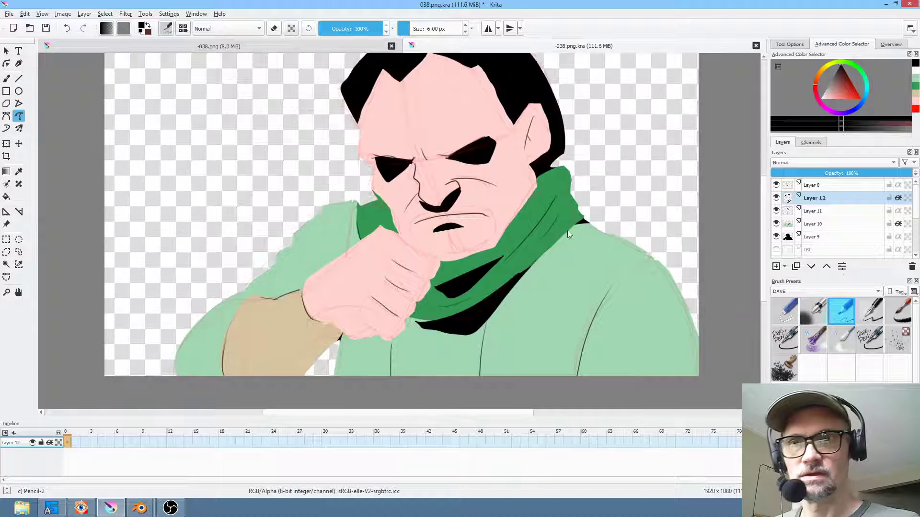
Fill a black shadow on the shoulder beneath the collar and lower the shadow layer's opacity to 16%
mouse_move(519, 278)
mouse_down()
mouse_move(614, 216)
mouse_move(524, 276)
mouse_up()
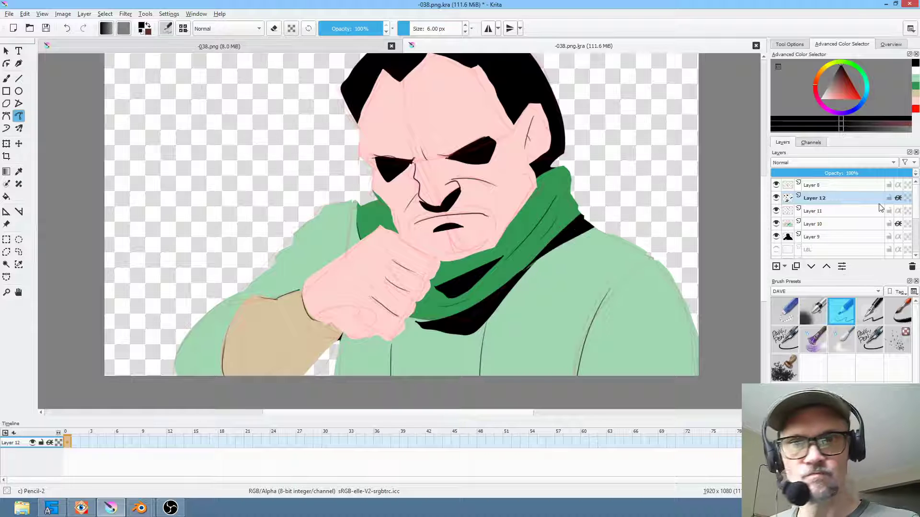
drag(762, 181, 794, 177)
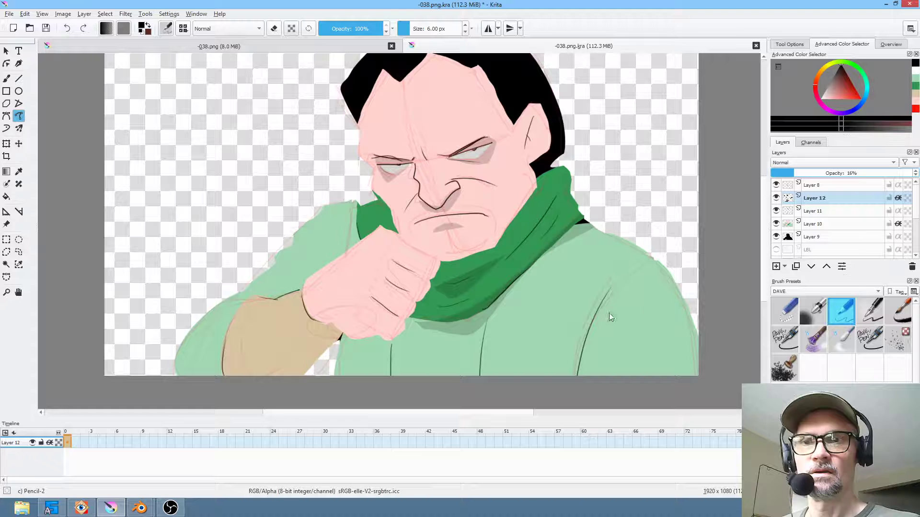
Fill shadow shapes on the collar below the jaw and inside the ear, and hide the sketch on Layer 8
mouse_move(539, 183)
mouse_down()
mouse_move(496, 236)
mouse_move(538, 195)
mouse_up()
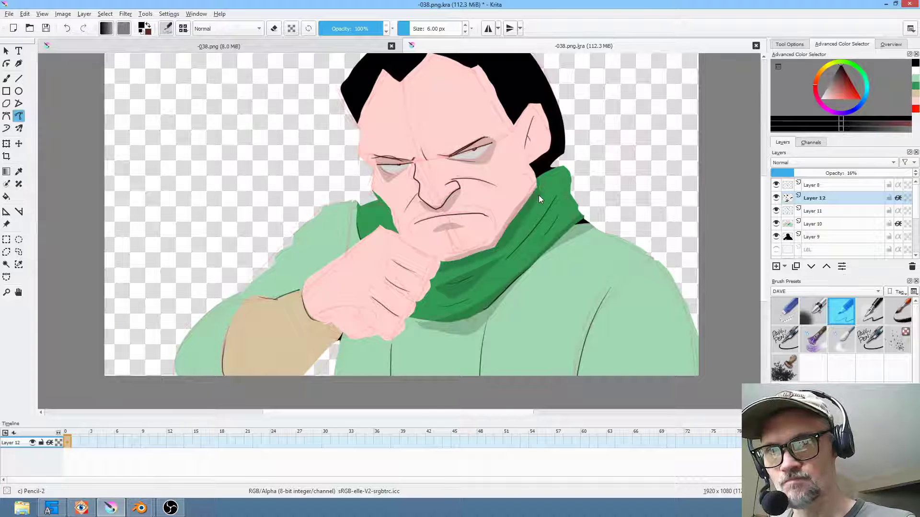
scroll(539, 194, up, 2)
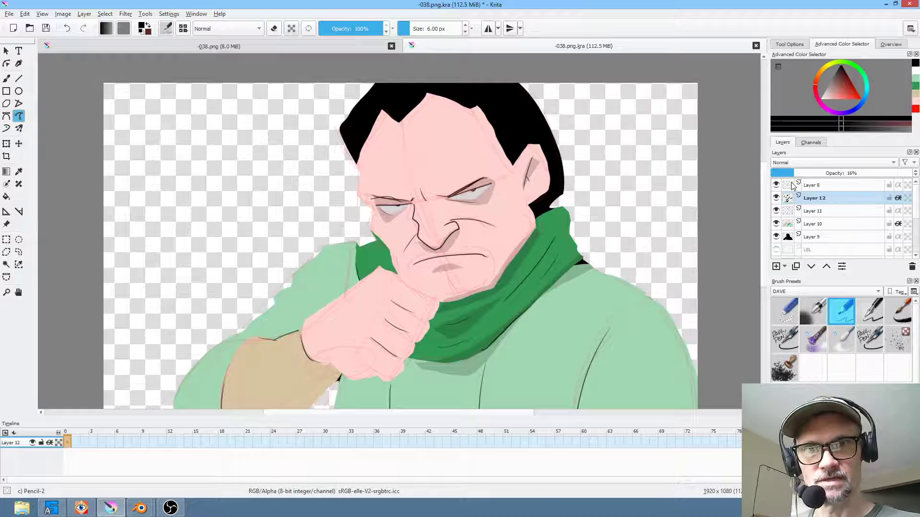
click(776, 185)
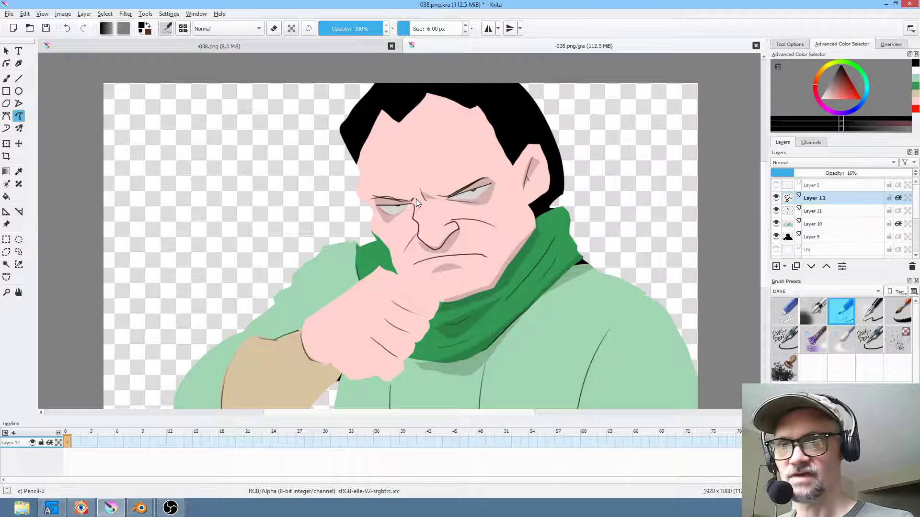
Fill shadow shapes on the side of the nose and along the underside of the fist and cuff
middle_drag(486, 231, 503, 211)
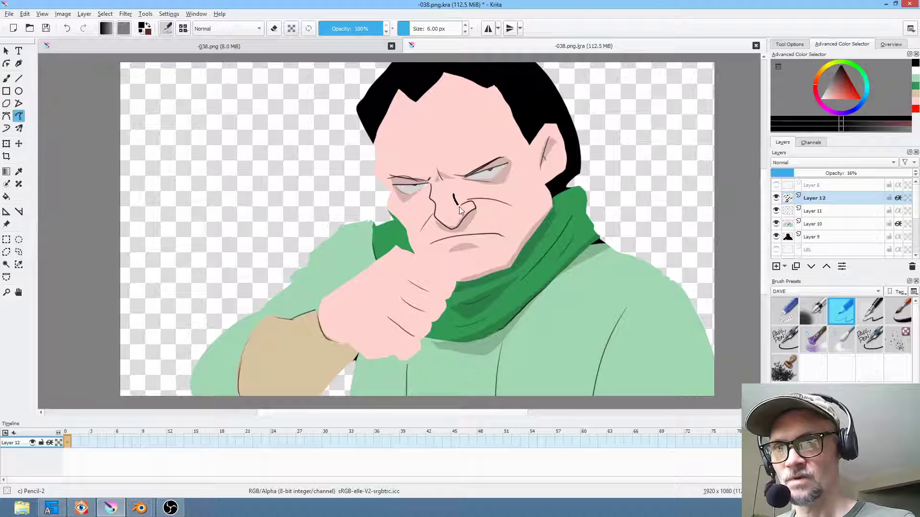
middle_drag(563, 273, 569, 245)
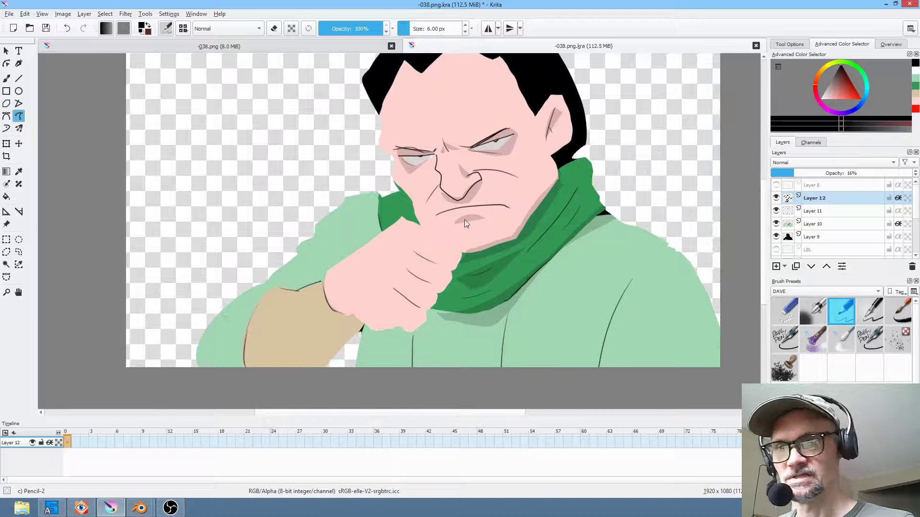
mouse_move(316, 366)
mouse_down()
mouse_move(369, 324)
mouse_move(394, 330)
mouse_move(370, 332)
mouse_up()
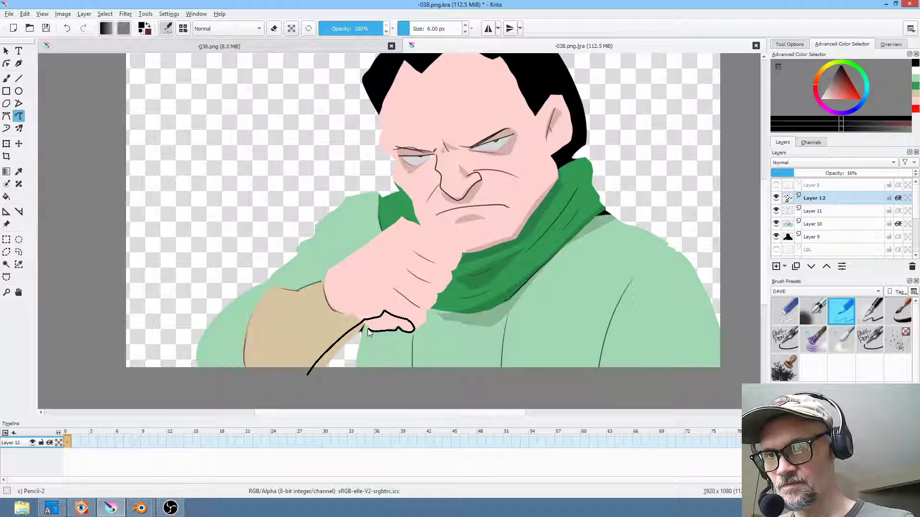
key(ctrl+z)
Fill thin shadow shapes for the forehead wrinkles and along the forehead beneath the whole hairline
mouse_move(475, 255)
middle_down()
mouse_move(365, 318)
mouse_move(402, 341)
middle_up()
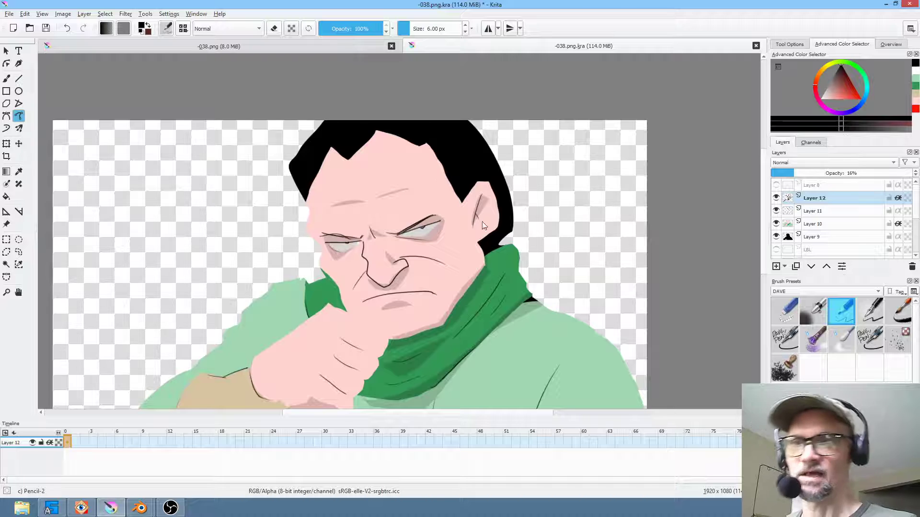
middle_drag(485, 225, 509, 261)
drag(329, 236, 361, 183)
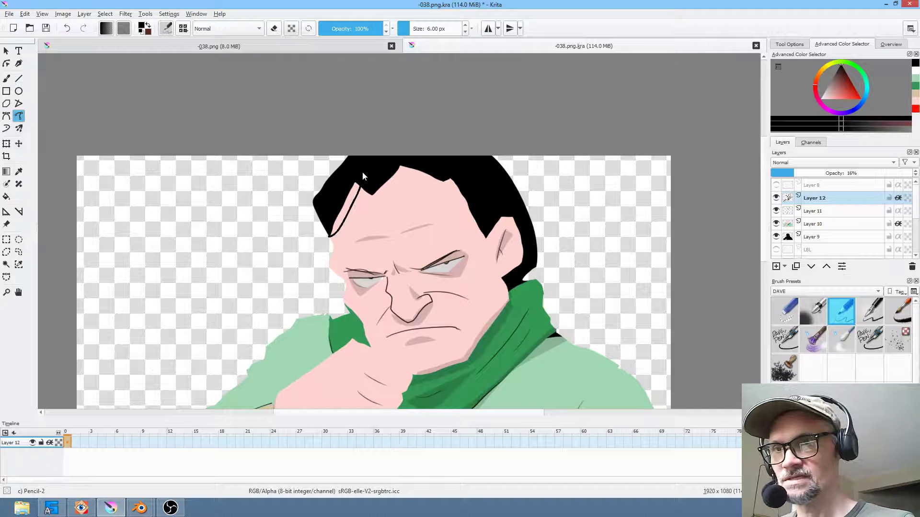
key(ctrl+z)
key(ctrl+z)
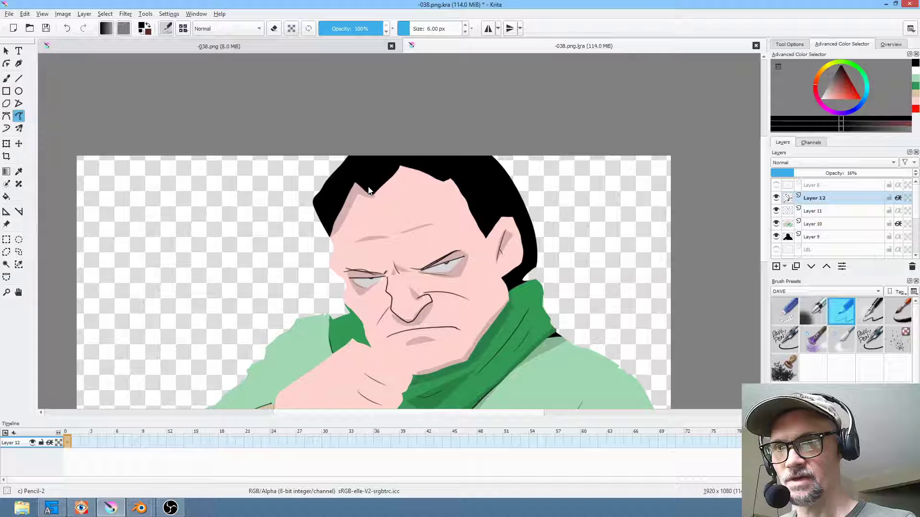
drag(443, 188, 463, 208)
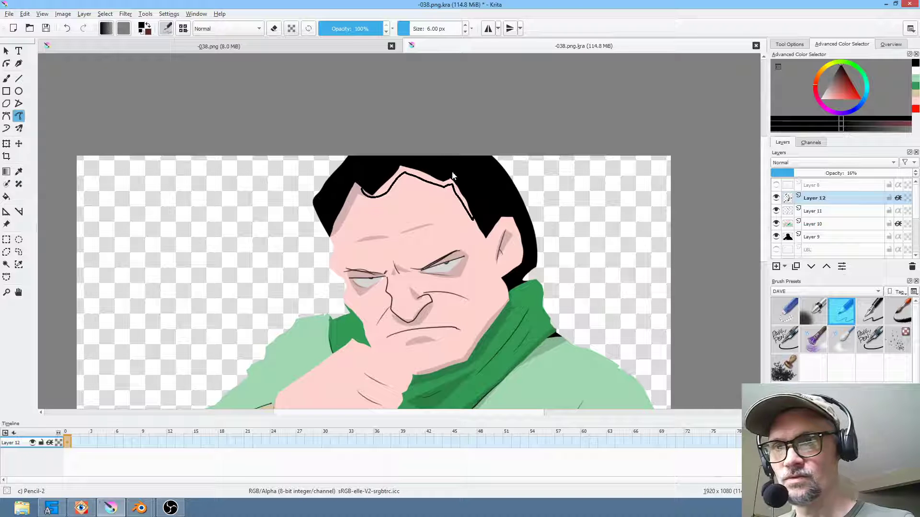
key(ctrl+z)
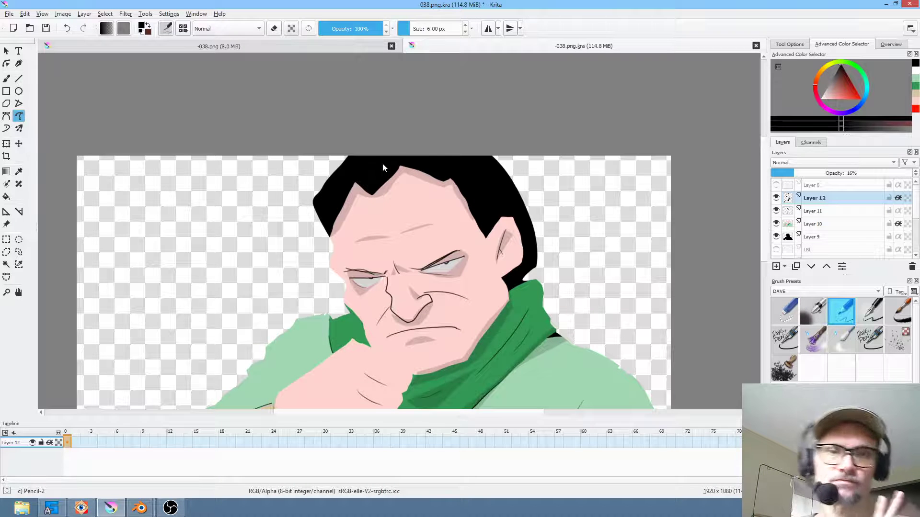
View the black silhouette on Layer 9 in isolation, restore the full view, and duplicate the layer
click(820, 238)
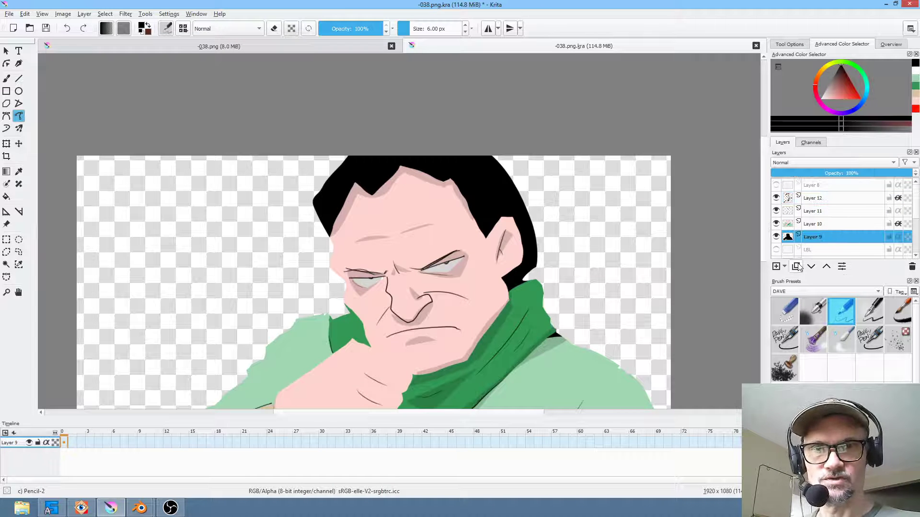
alt+click(815, 236)
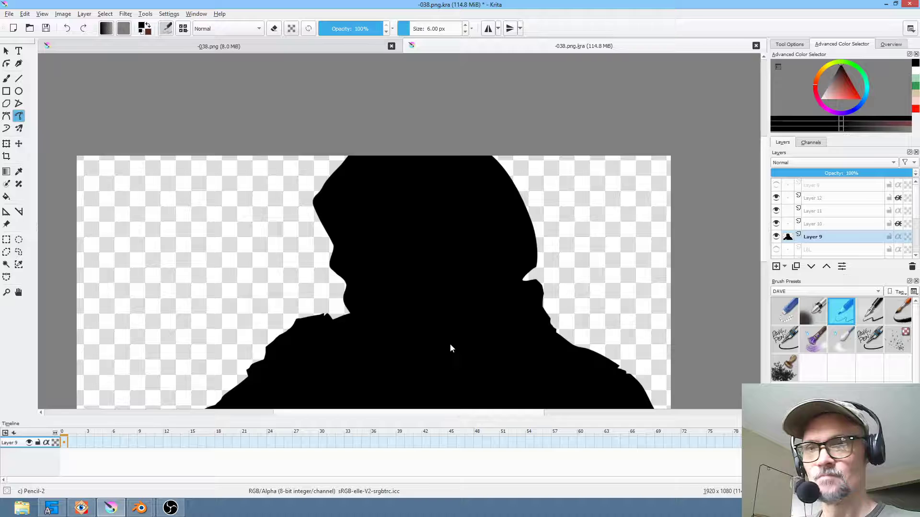
middle_drag(557, 280, 567, 180)
alt+click(822, 233)
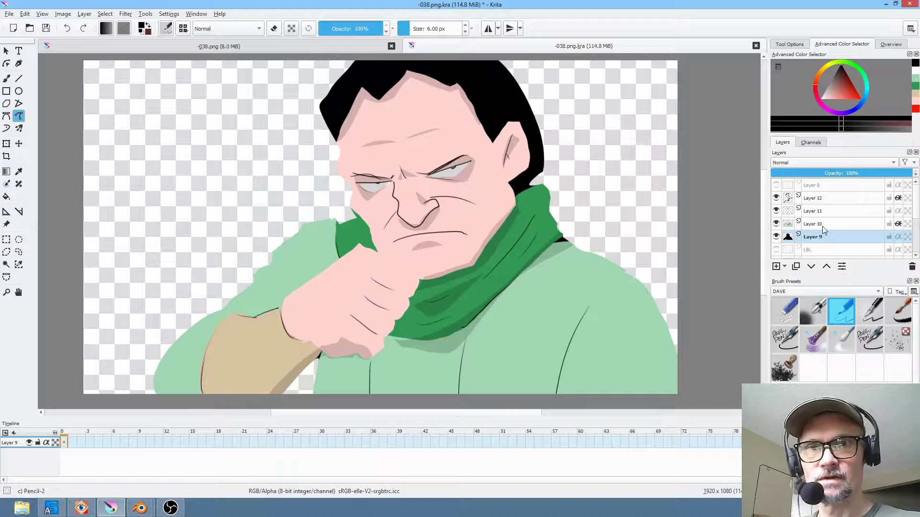
click(796, 267)
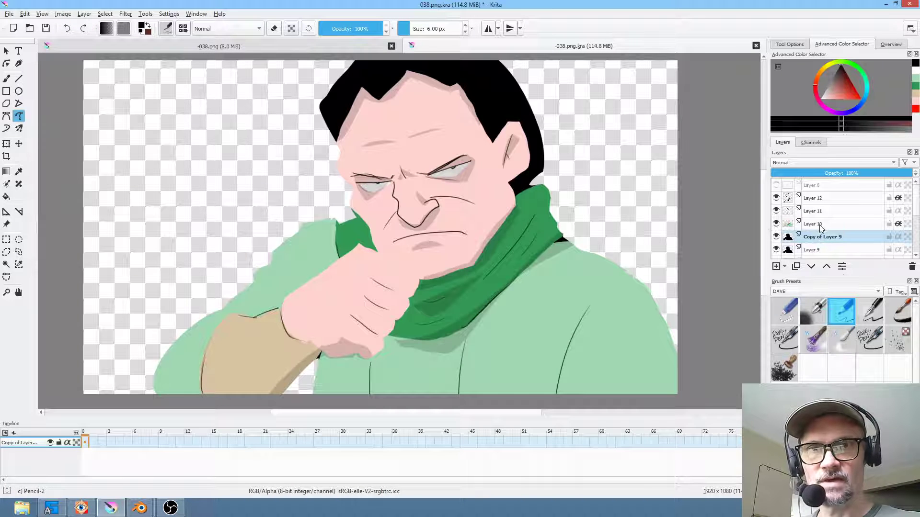
Select Layer 10 and toggle the visibility of Layer 9 and its copy to compare the stacked silhouettes
click(820, 227)
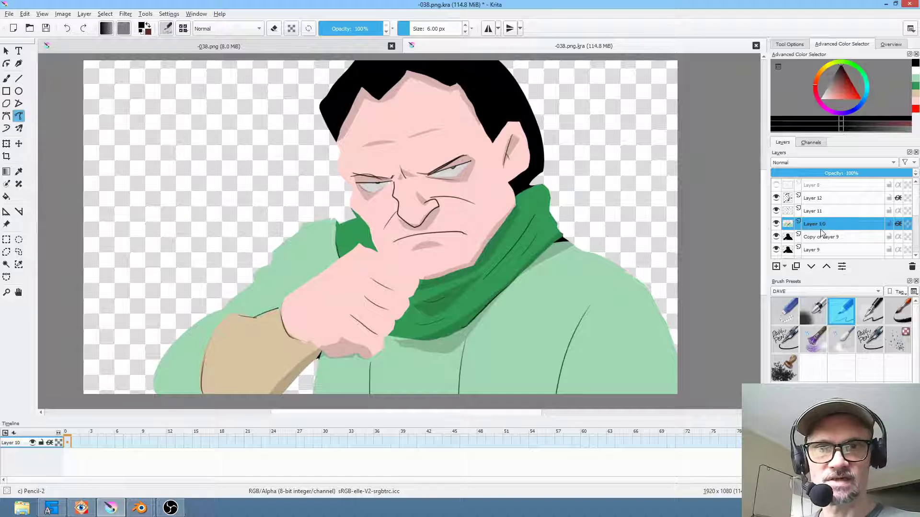
click(776, 236)
click(776, 250)
click(776, 236)
click(776, 237)
click(776, 237)
click(776, 237)
click(776, 236)
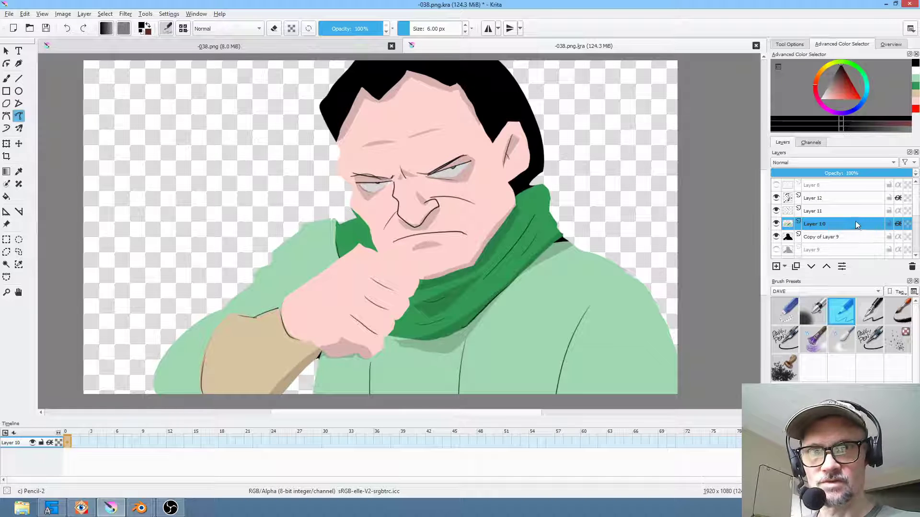
click(776, 250)
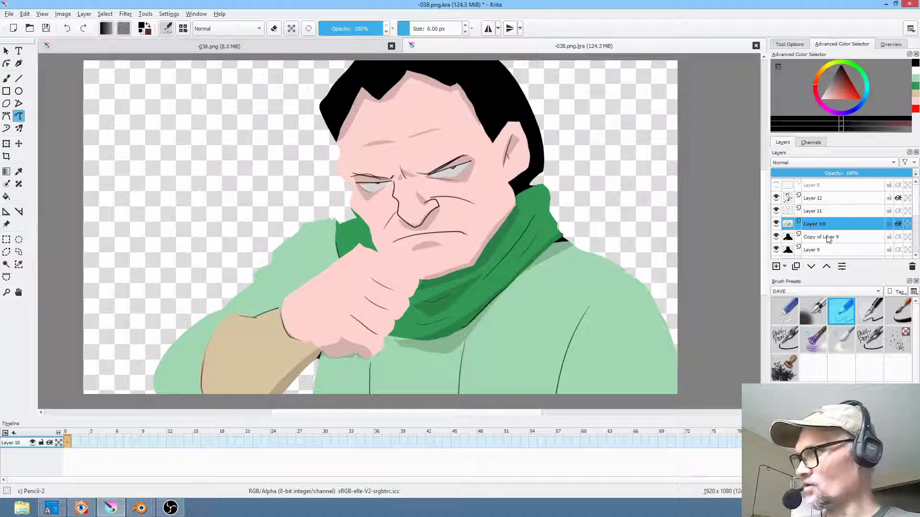
Merge Layer 10 down into the copy of Layer 9 and view the merged colours in isolation
key(ctrl+e)
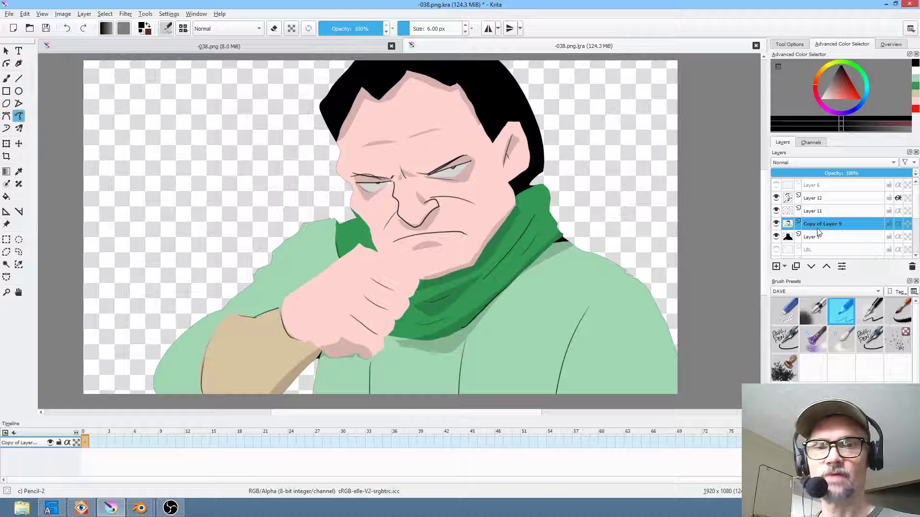
alt+click(788, 224)
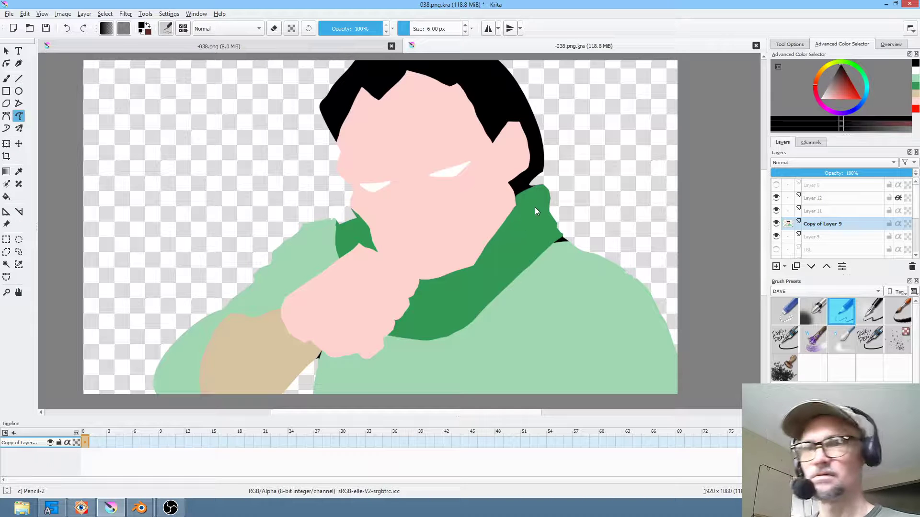
Apply a Blur filter to the black silhouette on Layer 9
click(814, 237)
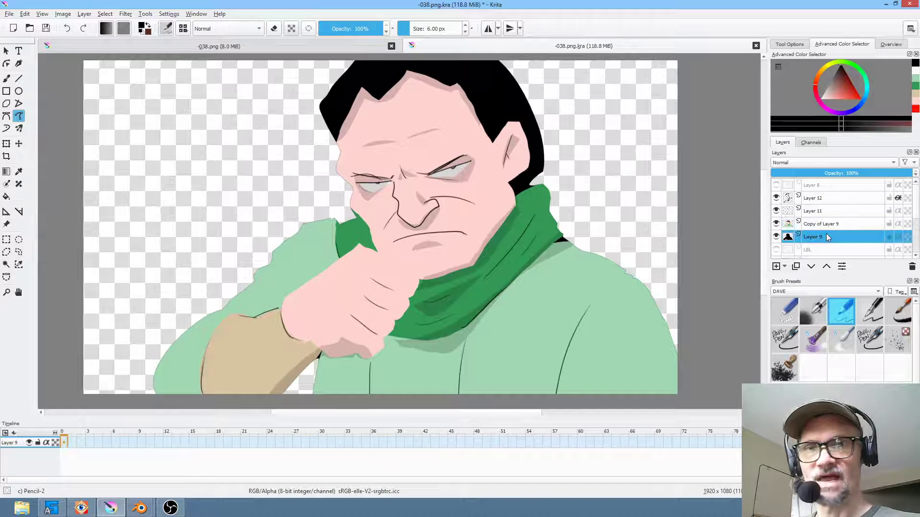
alt+click(827, 237)
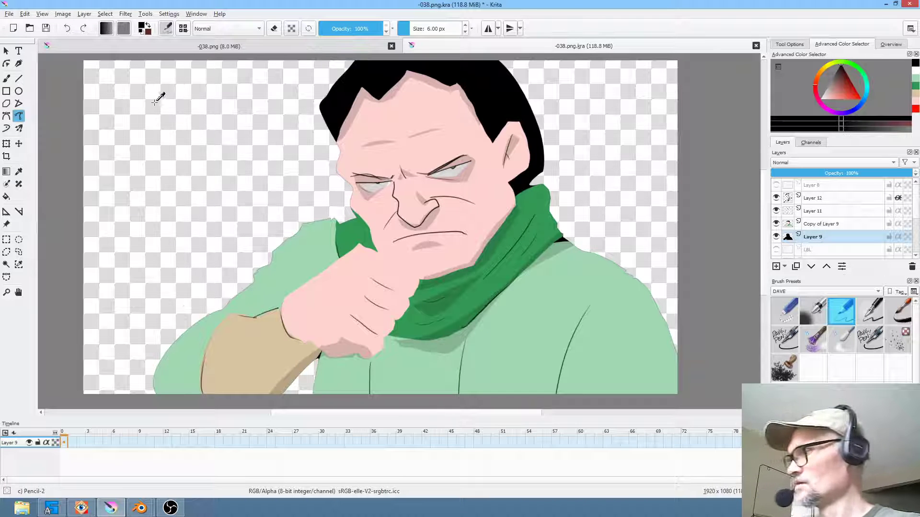
click(125, 13)
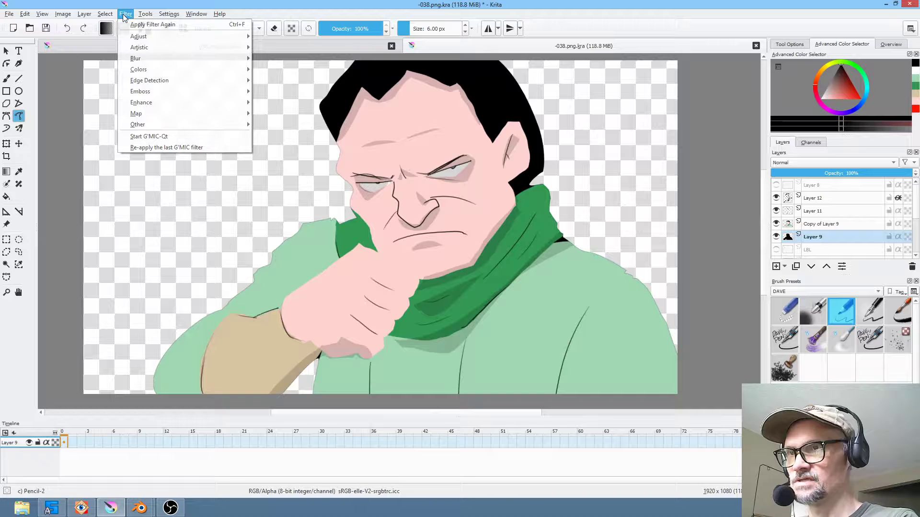
mouse_move(136, 58)
click(273, 59)
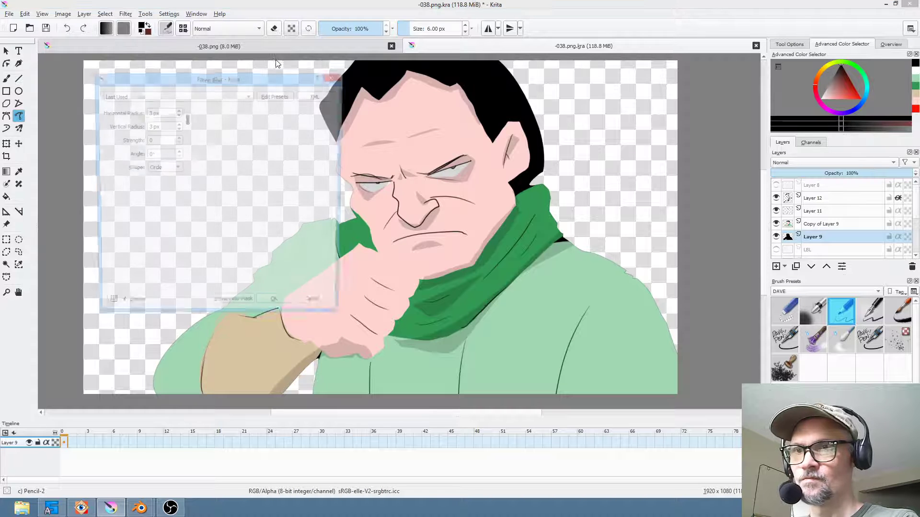
click(288, 309)
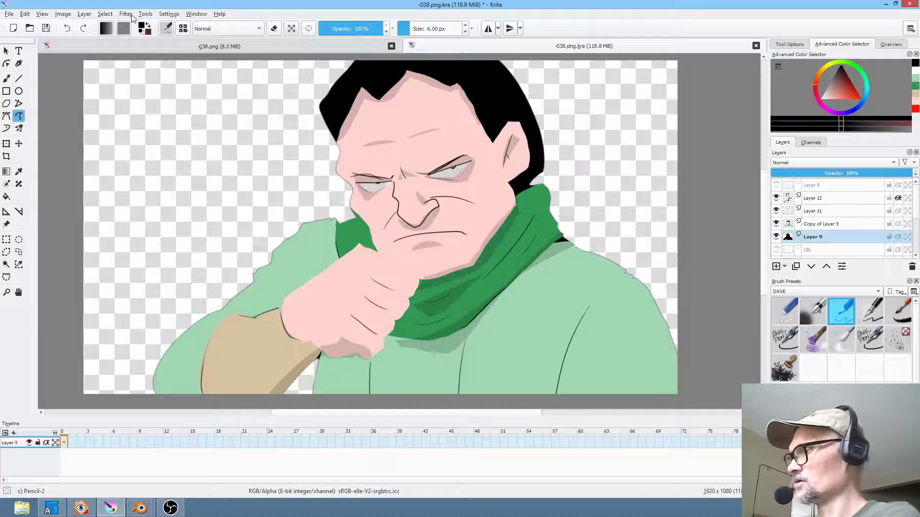
Apply a Color Adjustment to Layer 9 with the RGBA curve's white end lowered to output 0 at input 255
key(ctrl+m)
click(153, 99)
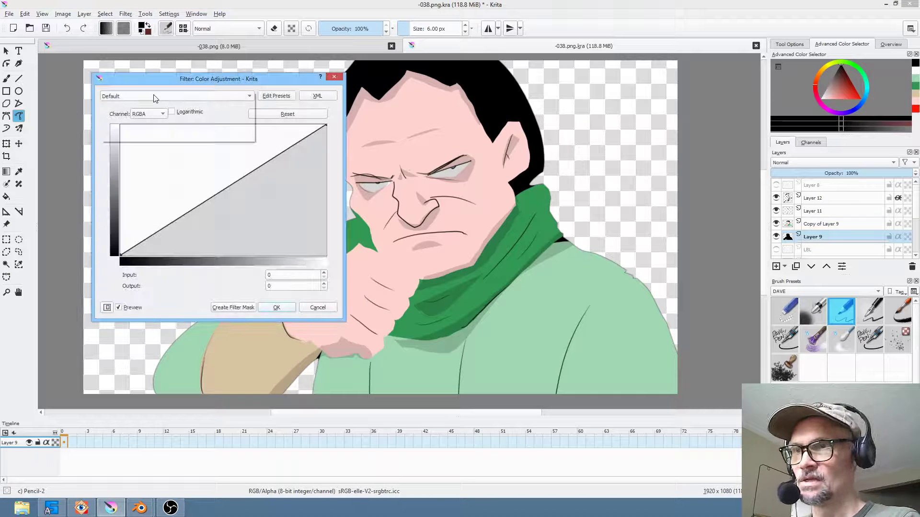
click(191, 96)
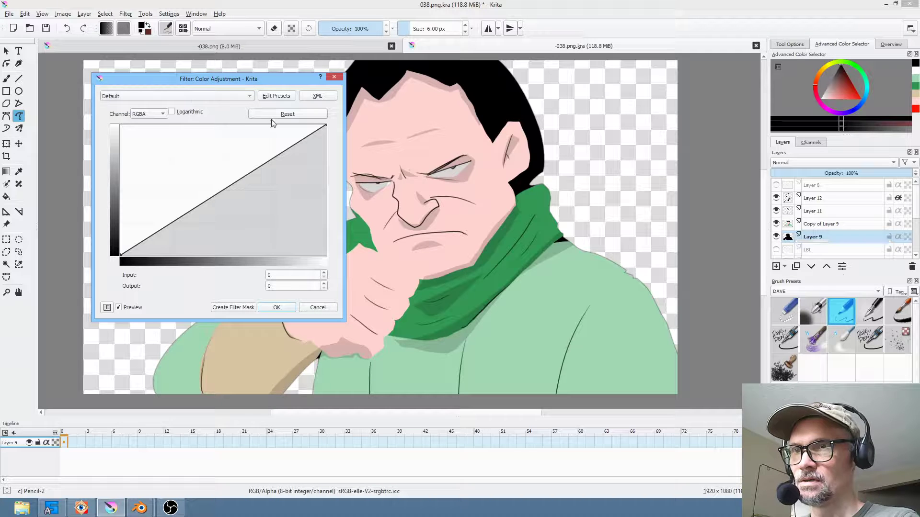
drag(324, 124, 352, 271)
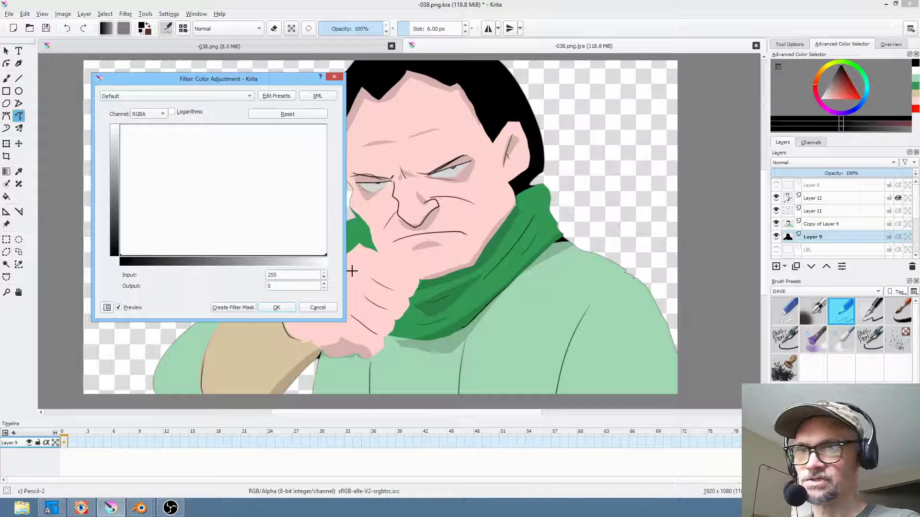
click(286, 308)
Examine the soft dark outline around the shoulder up close, switching isolation of Layer 9 on and off
ctrl+scroll(609, 263, up, 3)
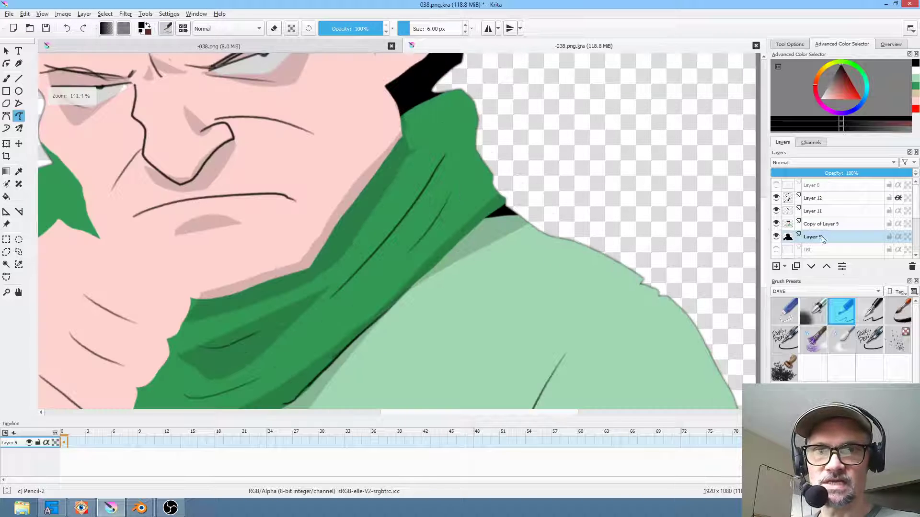
key(shift+i)
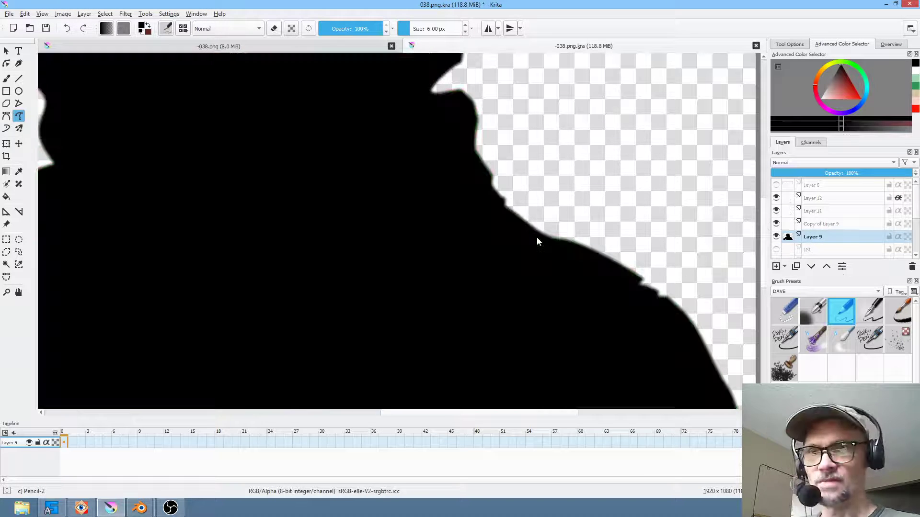
key(shift+i)
ctrl+scroll(533, 244, down, 3)
ctrl+scroll(537, 245, up, 1)
key(shift+i)
key(shift+i)
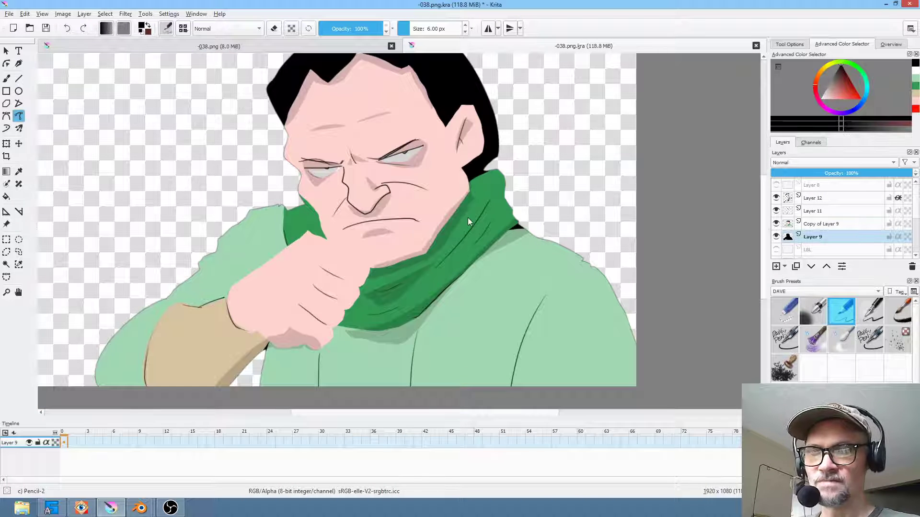
Duplicate the blurred black silhouette layer twice beneath the merged colour layer
middle_drag(452, 250, 457, 242)
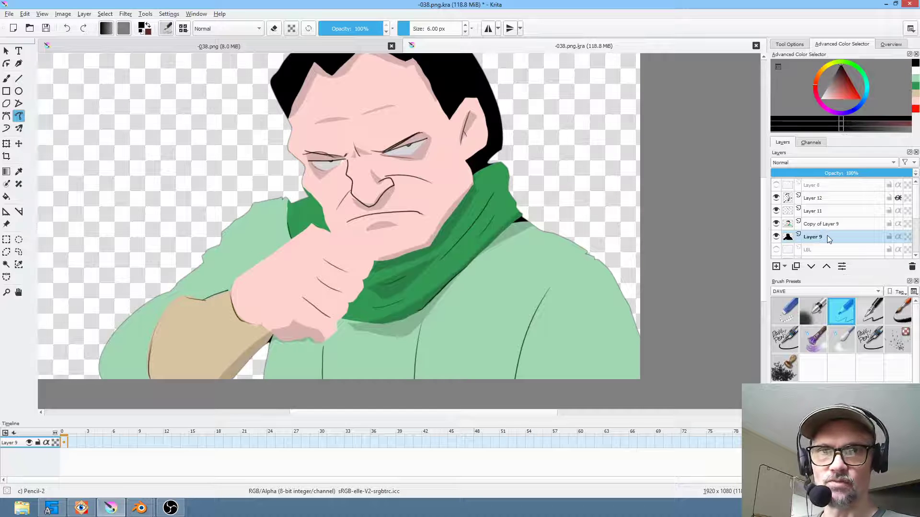
click(796, 267)
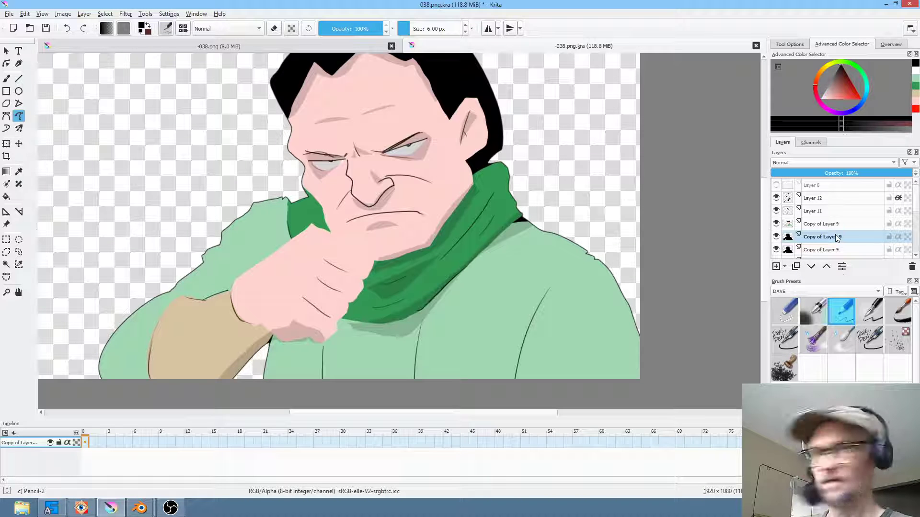
Undo the duplication of the black silhouette layer and slightly lower the opacity of Layer 9
scroll(836, 238, down, 1)
key(ctrl+z)
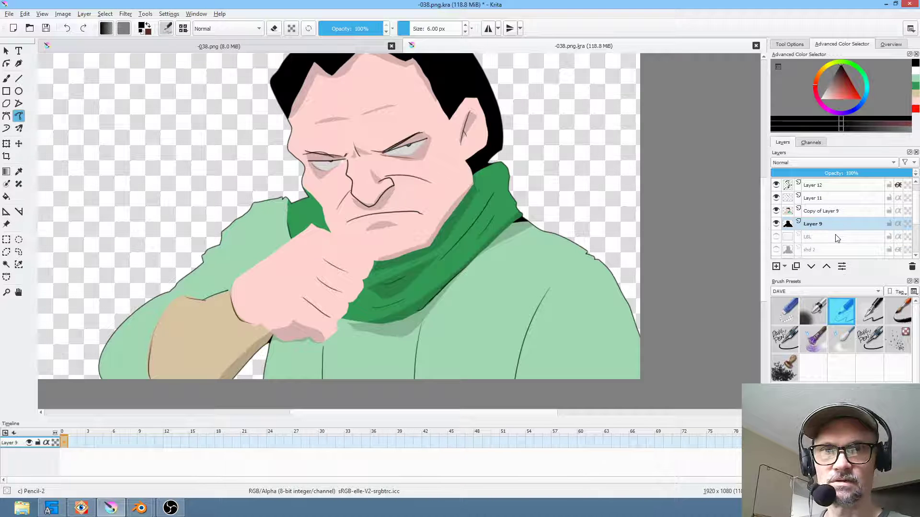
mouse_move(893, 173)
mouse_down()
mouse_move(772, 173)
mouse_move(890, 171)
mouse_up()
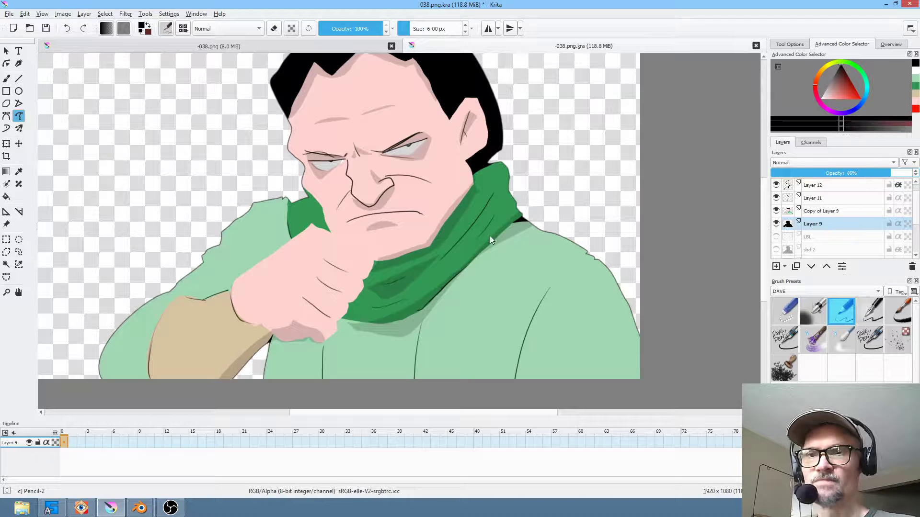
scroll(489, 237, down, 2)
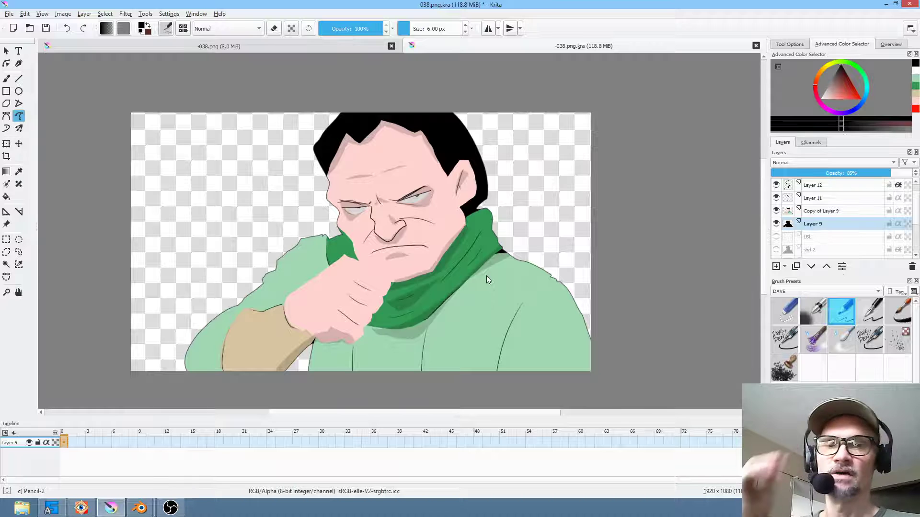
View the rough red sketch on Layer 8 in isolation, then leave isolation and hide the layer again
scroll(813, 184, up, 1)
click(775, 185)
click(824, 189)
key(i)
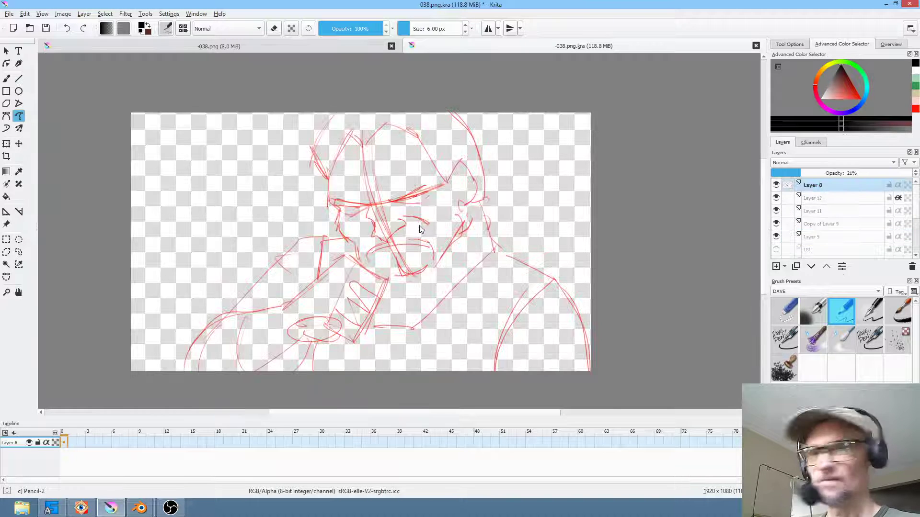
key(i)
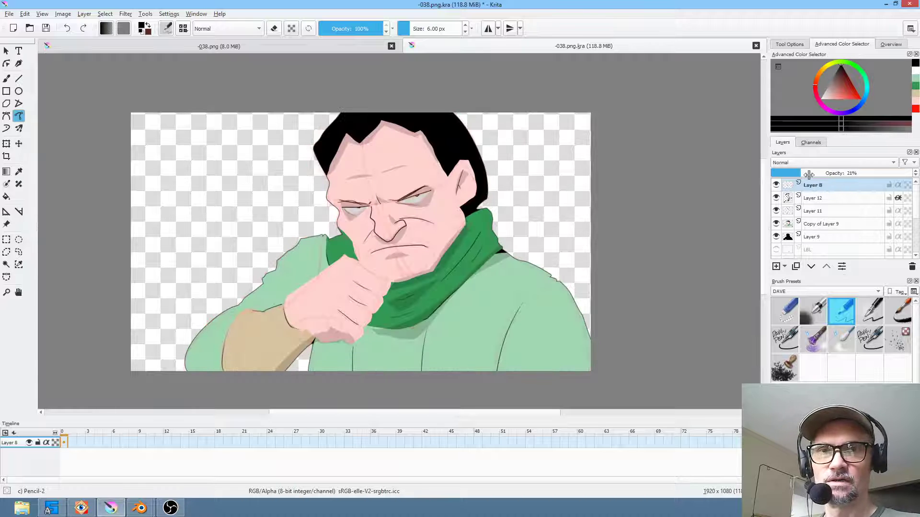
click(775, 185)
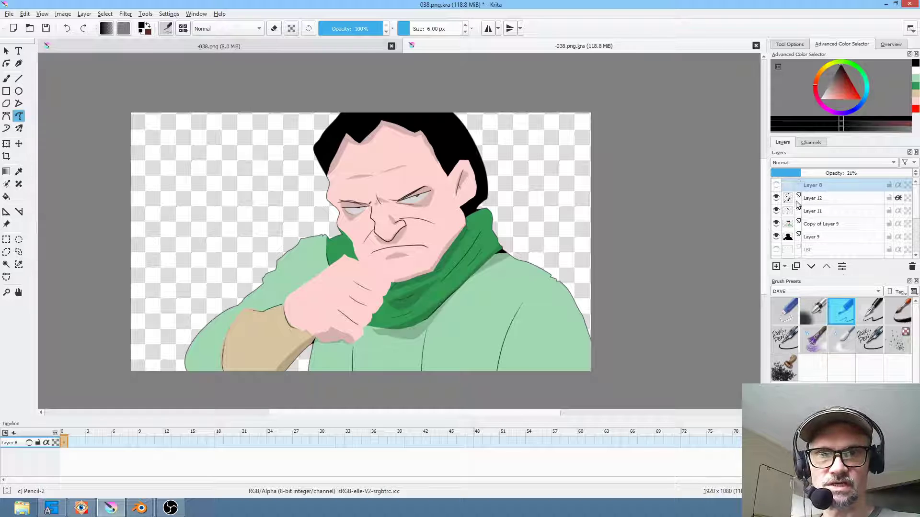
Delete the character drawing's layers from Layer 8 down through Layer 9
click(830, 187)
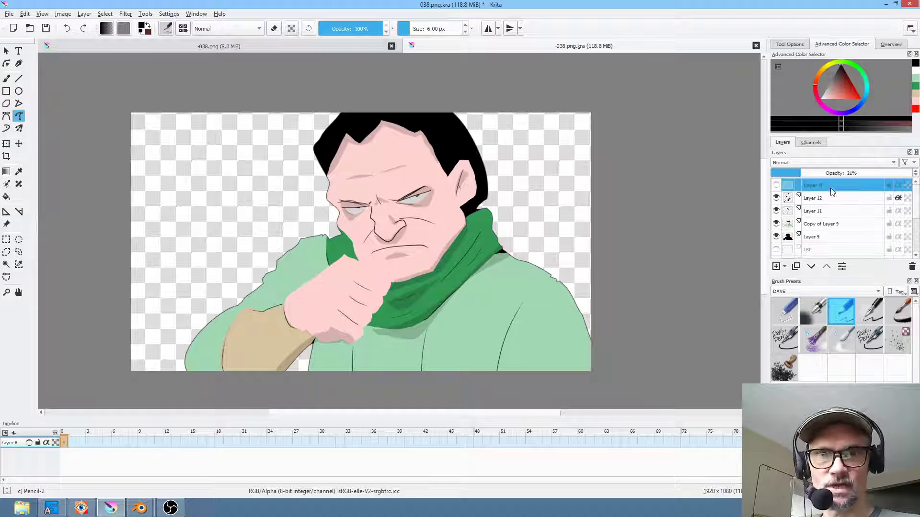
shift+click(832, 237)
click(912, 266)
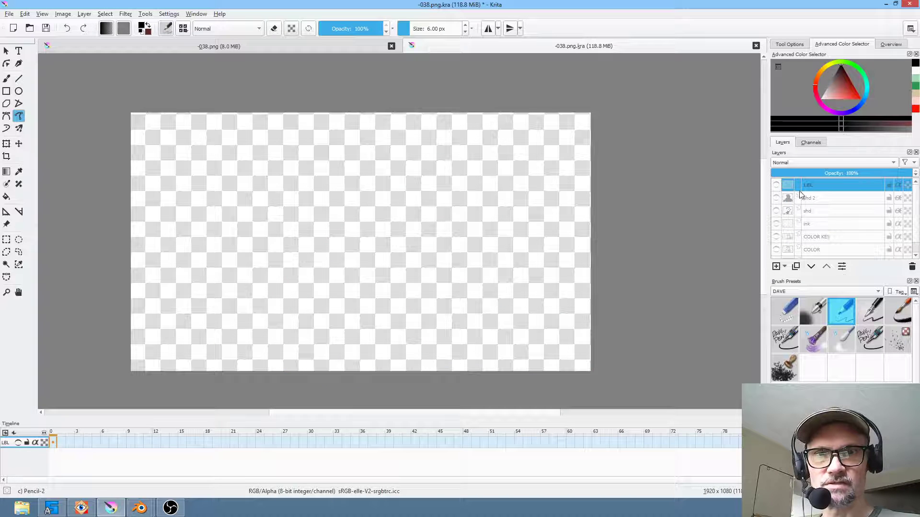
Show the shd 2, shd, ink, COLOR and OUTLINES layers and leave COLOR KEY hidden
click(775, 199)
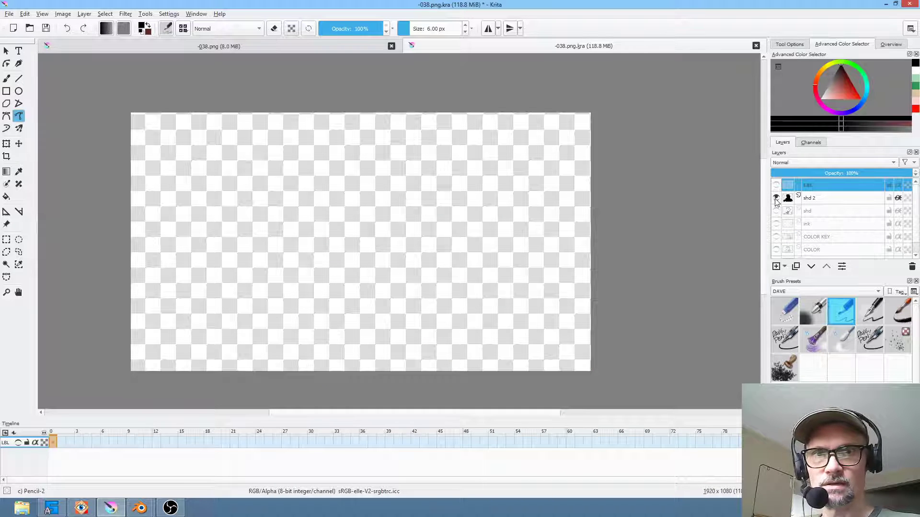
drag(776, 210, 776, 236)
scroll(796, 214, down, 1)
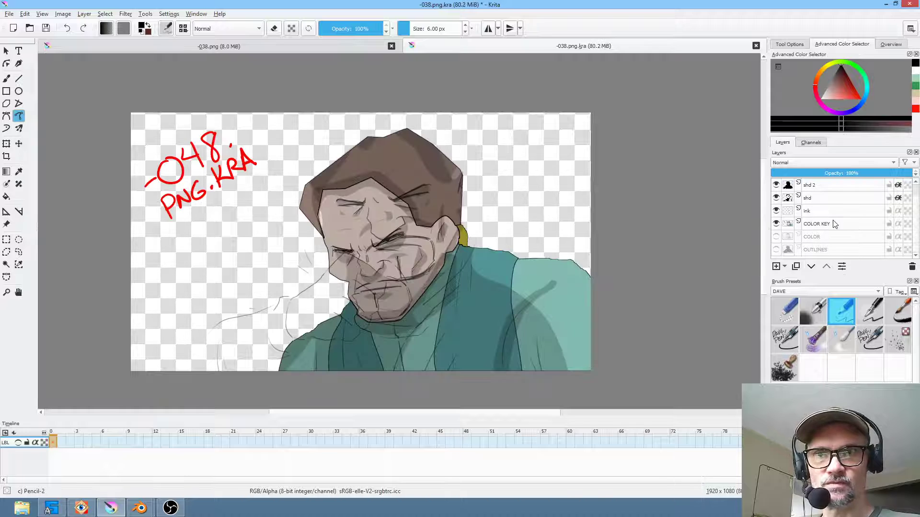
click(775, 223)
click(776, 236)
click(776, 249)
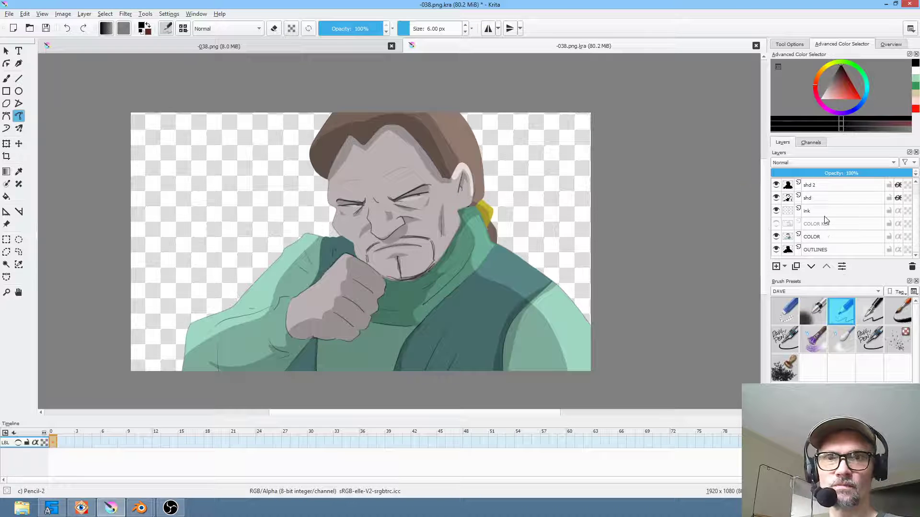
Compare the character with and without shading by switching the shd and shd 2 layers off and on
scroll(812, 224, up, 1)
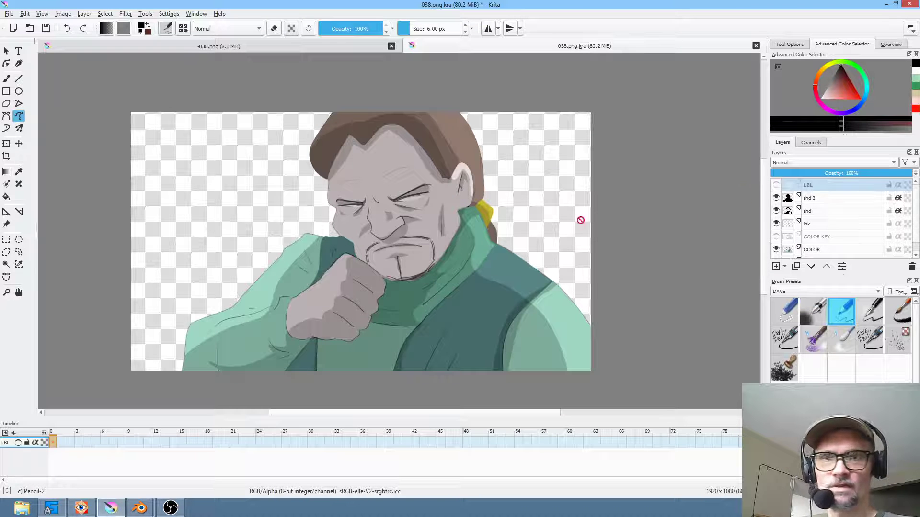
click(776, 211)
click(776, 198)
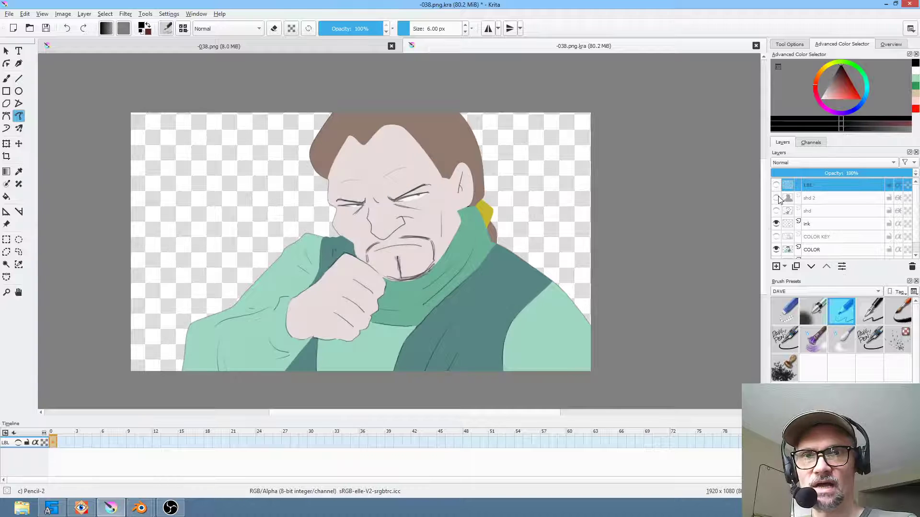
click(776, 198)
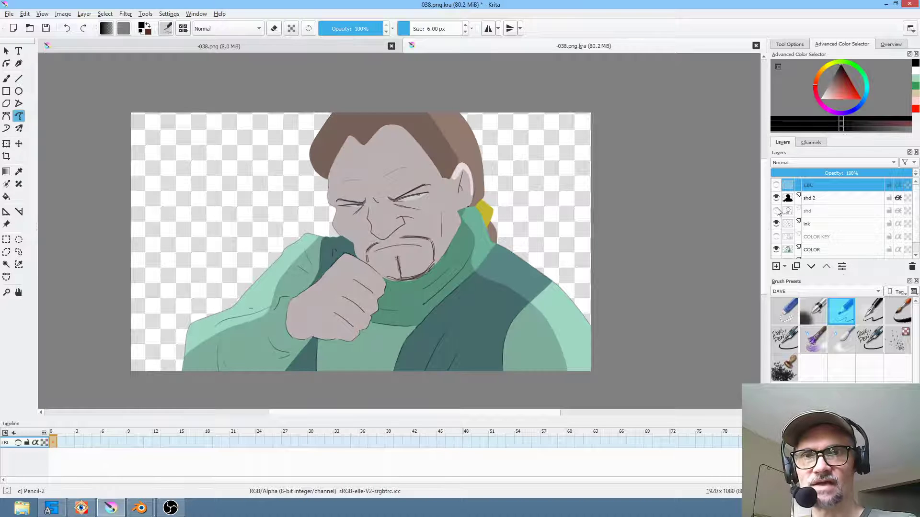
click(776, 211)
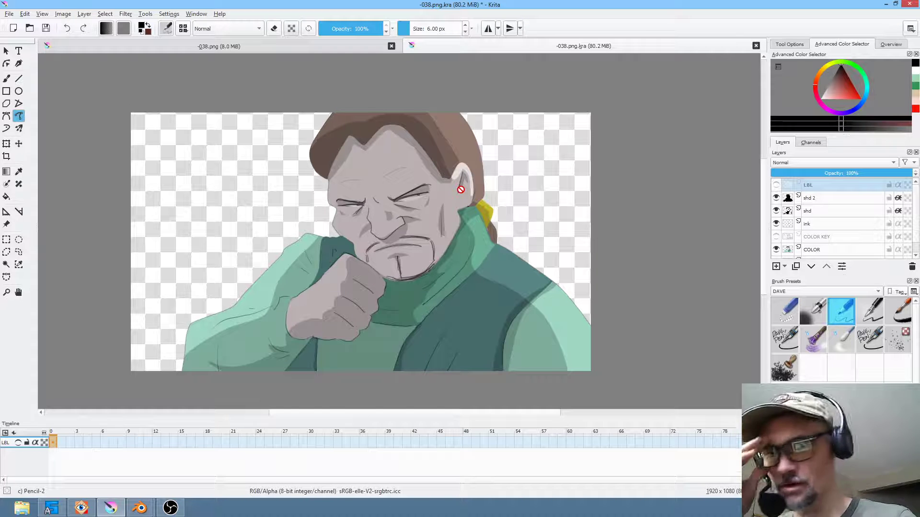
Draw a small black stitch mark on the sweater's chest below the fist on the ink layer with the freehand brush
click(827, 221)
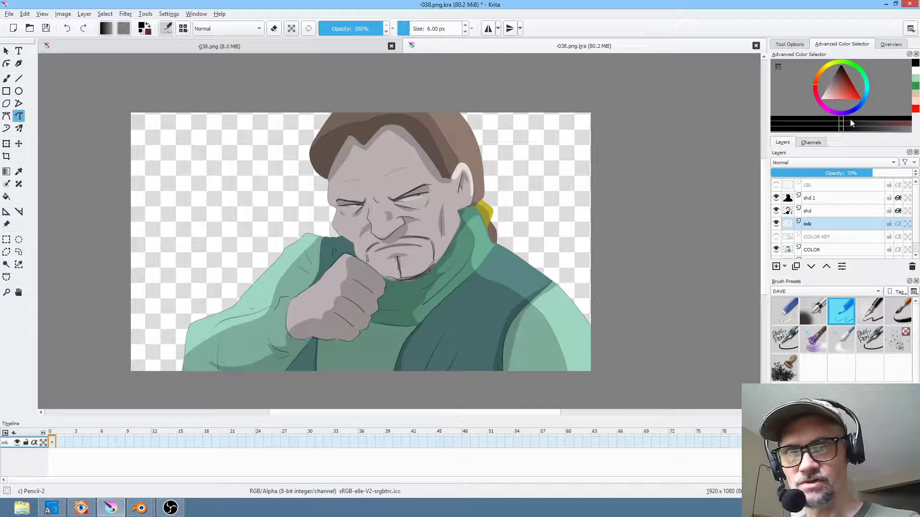
click(838, 82)
drag(838, 78, 840, 65)
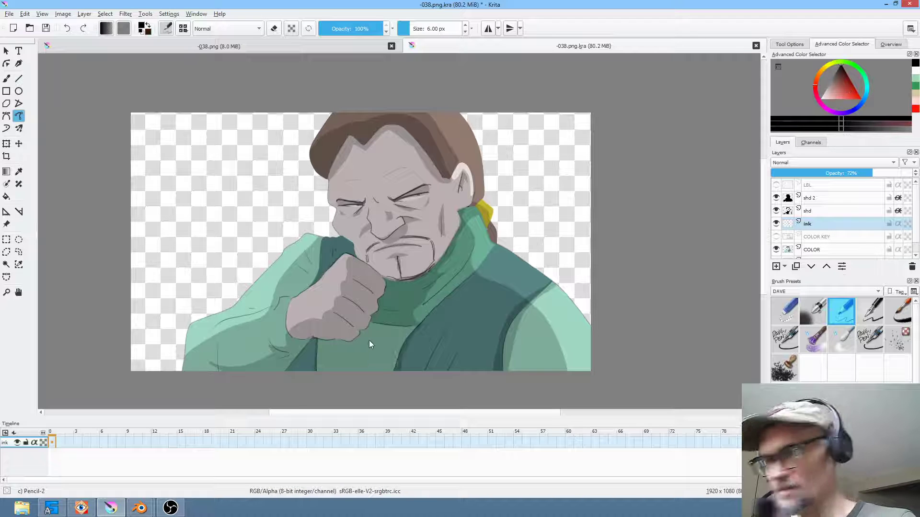
key(b)
drag(355, 354, 364, 362)
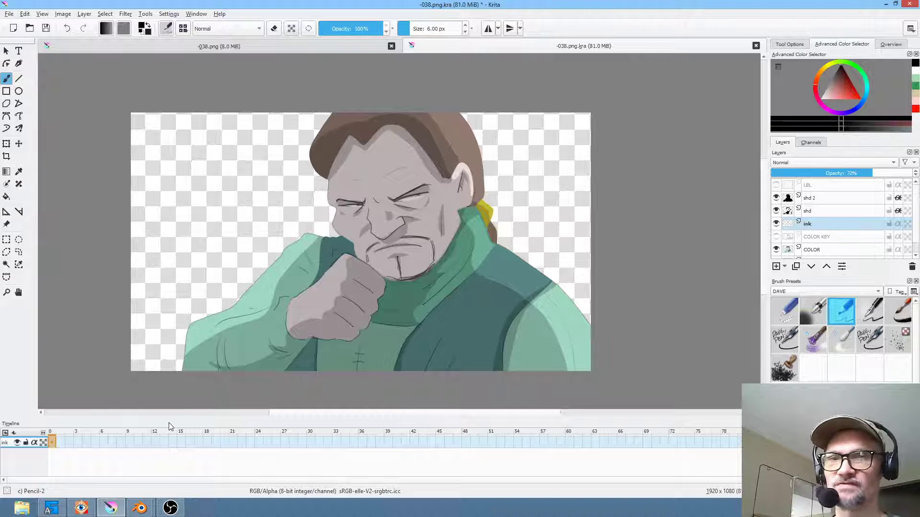
Merge all layers from shd 2 down to OUTLINES into a single layer
click(820, 199)
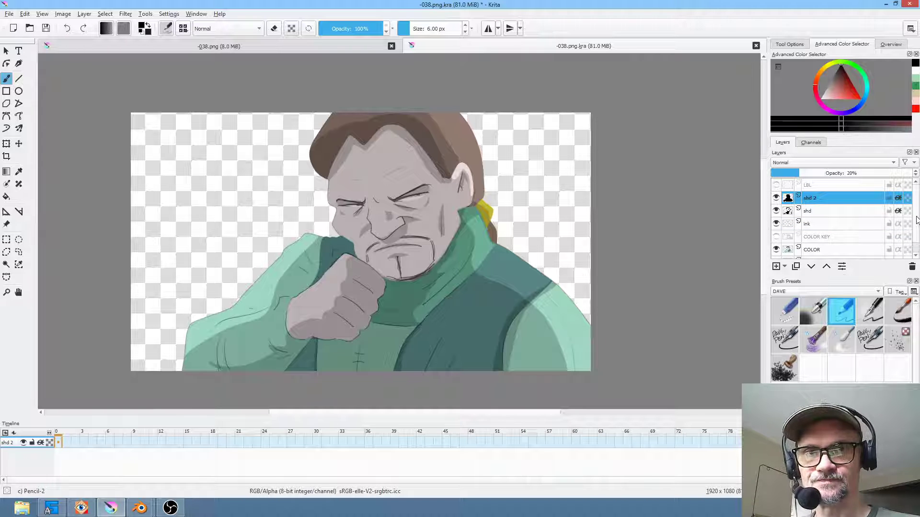
scroll(916, 221, down, 1)
shift+click(828, 249)
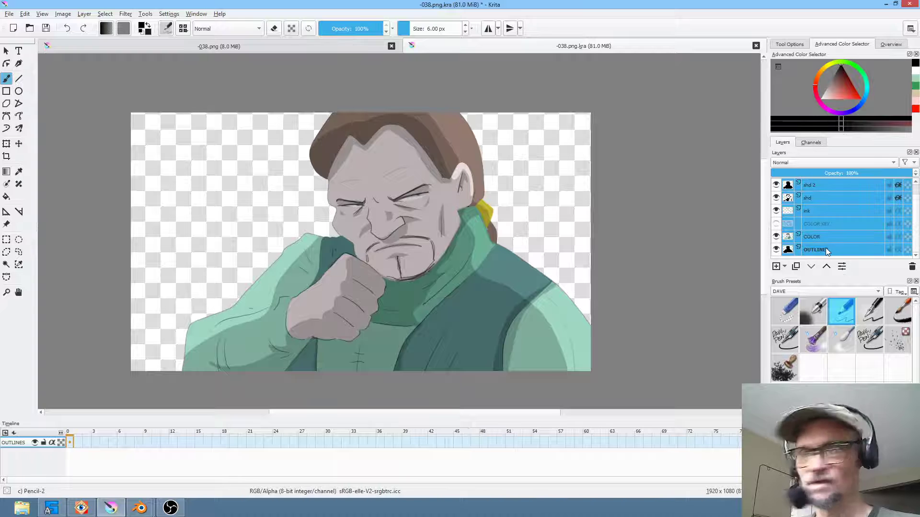
key(ctrl+e)
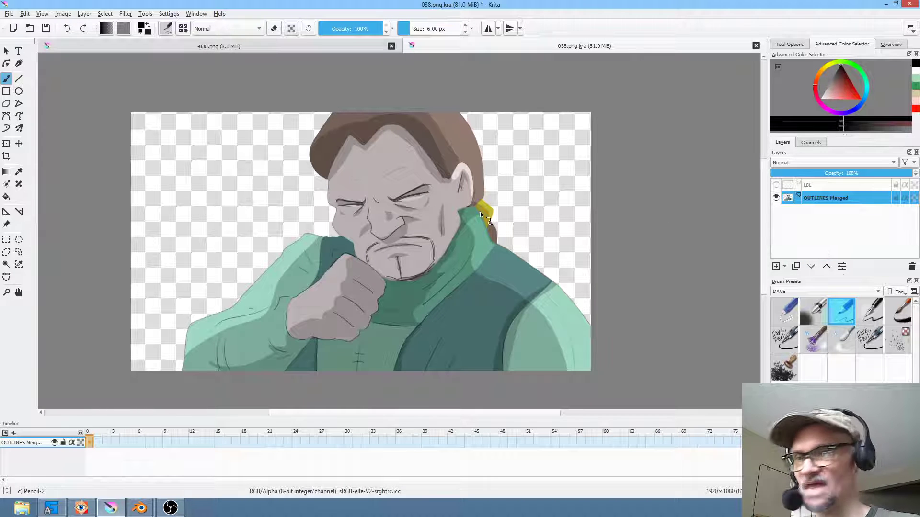
Outline a freehand selection around the raised forearm and fist on the merged layer
middle_drag(454, 275, 470, 251)
key(l)
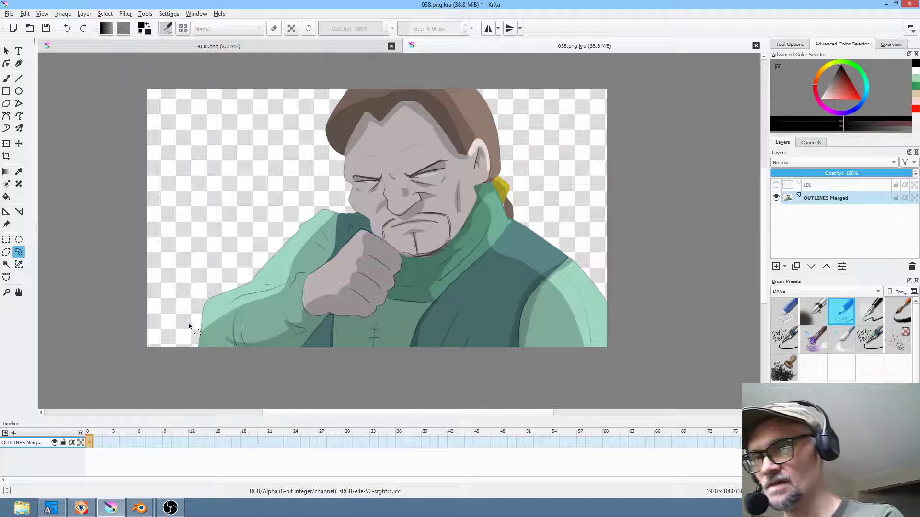
mouse_move(232, 299)
mouse_down()
mouse_move(275, 291)
mouse_move(328, 260)
mouse_up()
mouse_move(359, 230)
mouse_down()
mouse_move(402, 260)
mouse_move(389, 294)
mouse_up()
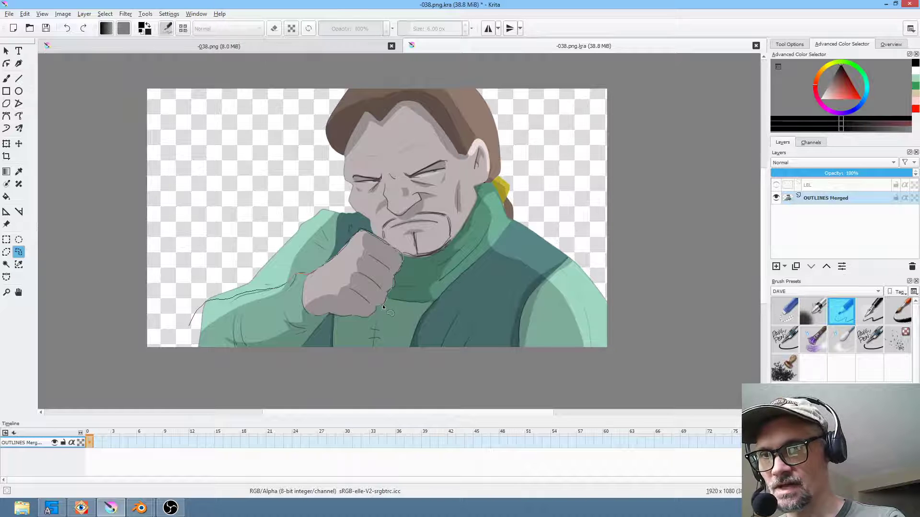
mouse_move(329, 317)
mouse_down()
mouse_move(294, 355)
mouse_move(174, 357)
mouse_move(176, 338)
mouse_up()
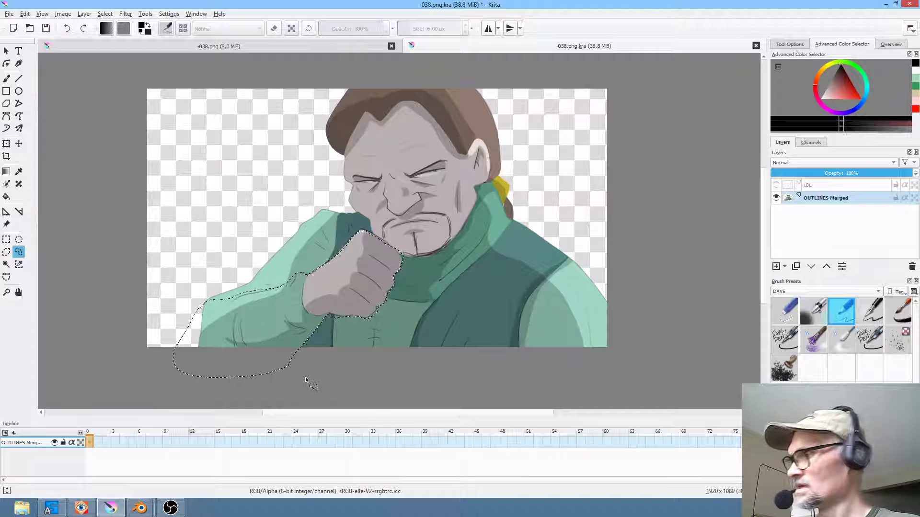
Transform the selected forearm, moving it up beside the head and rotating it so the fist points upward
key(ctrl+t)
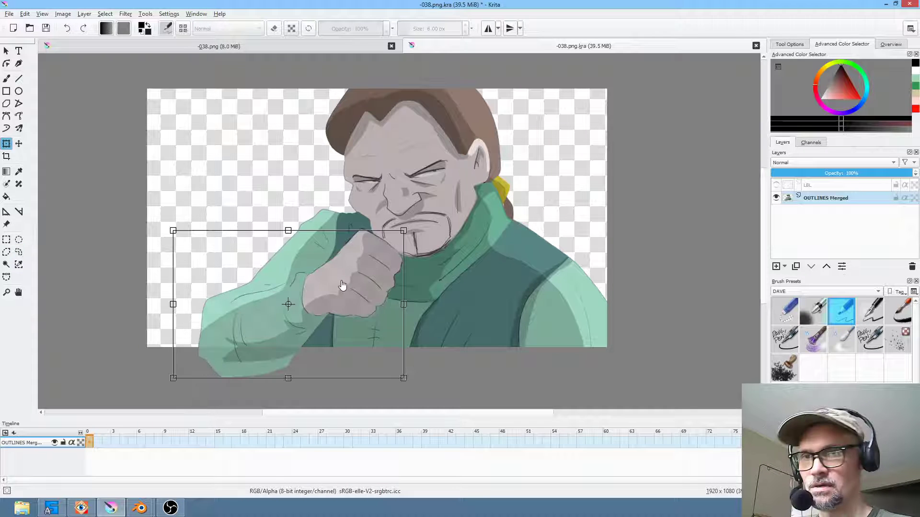
drag(339, 283, 247, 148)
drag(339, 180, 323, 92)
drag(196, 150, 217, 182)
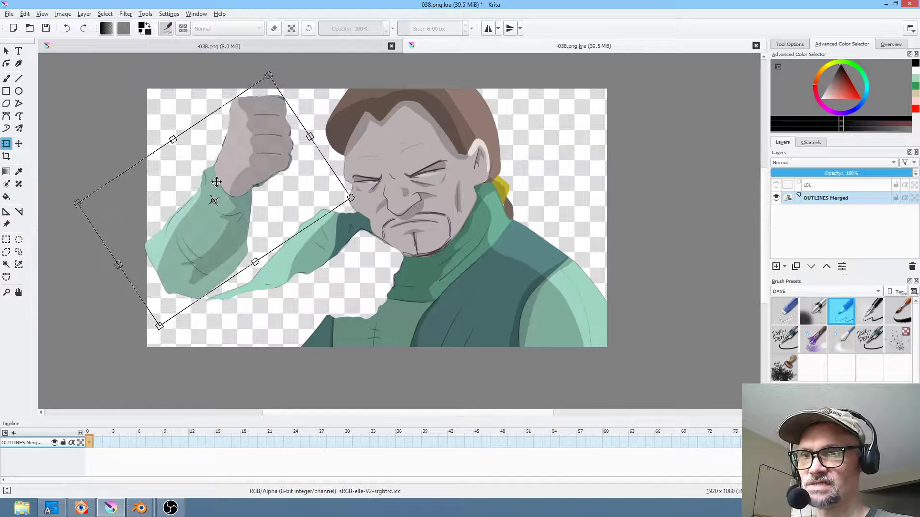
key(Return)
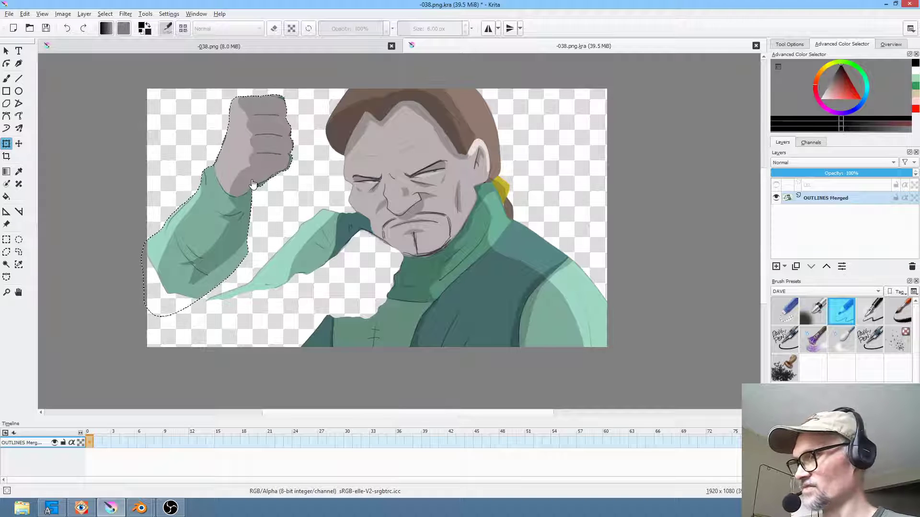
Cut the forearm from the merged layer, paste it onto its own layer and clear the selection
key(ctrl+x)
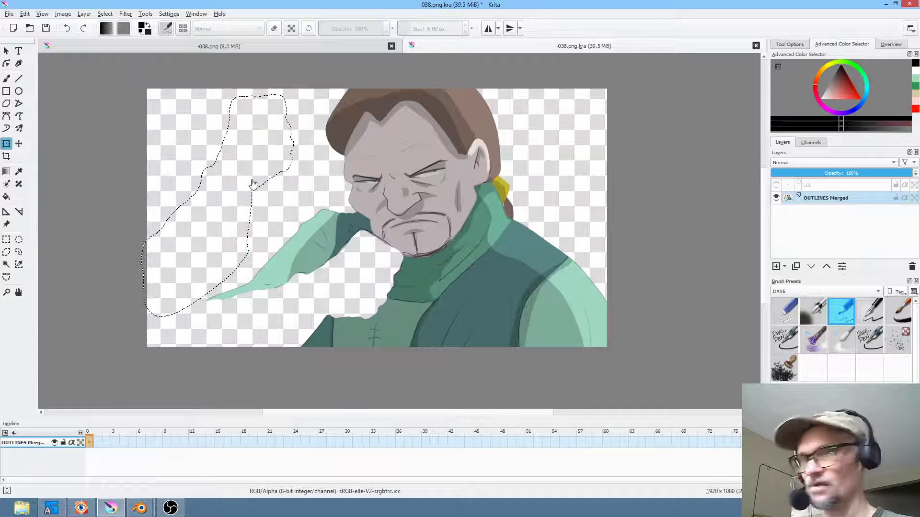
key(ctrl+v)
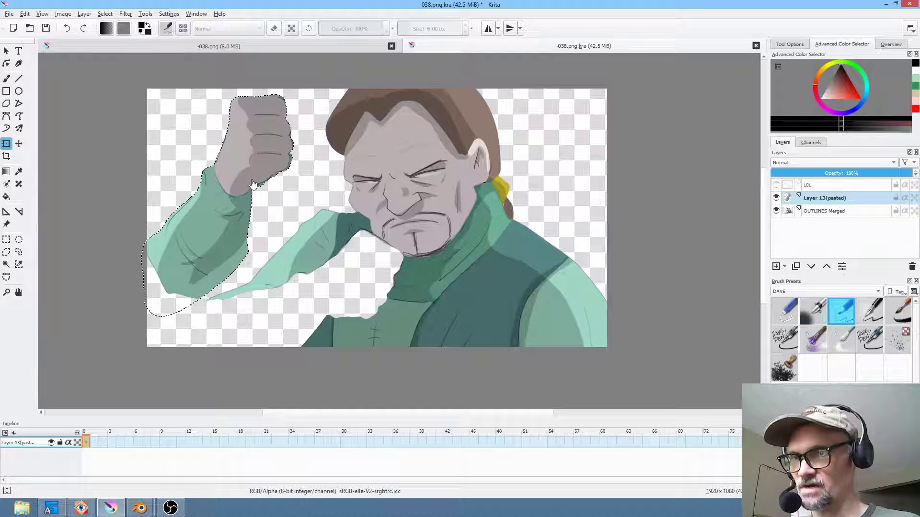
key(ctrl+shift+a)
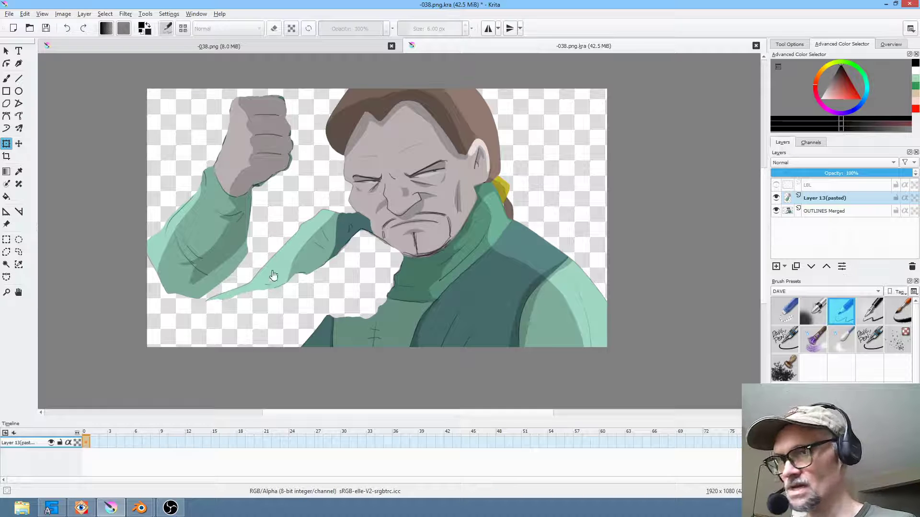
Fill the gap left by the forearm on the OUTLINES Merged layer with the light green picked from the sleeve
click(19, 115)
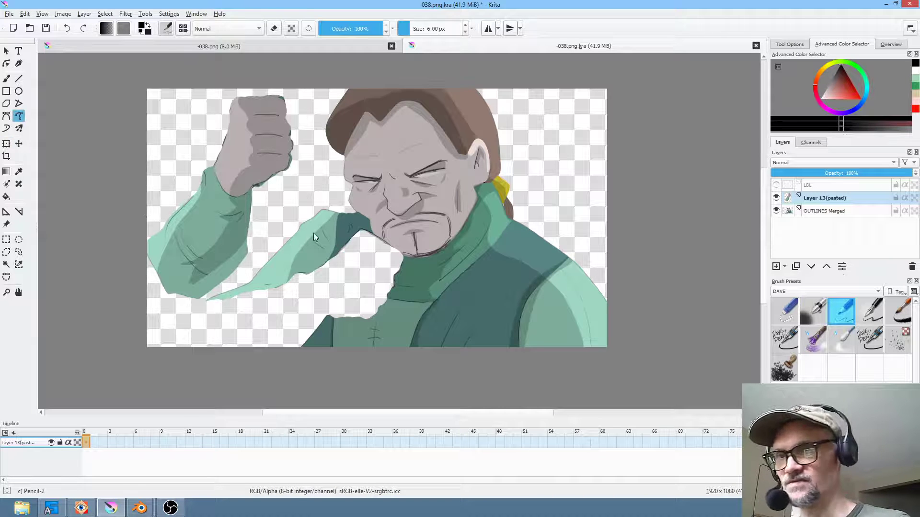
click(833, 212)
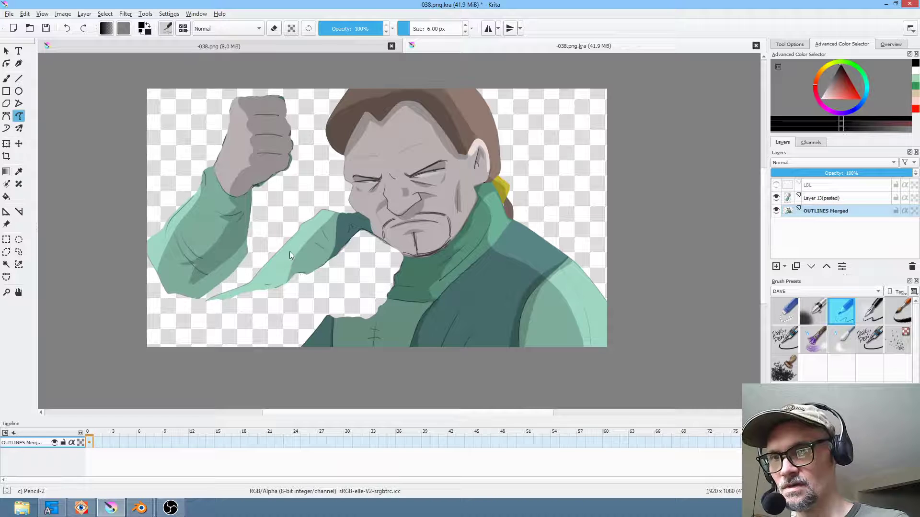
ctrl+click(278, 267)
mouse_move(278, 267)
mouse_down()
mouse_move(208, 302)
mouse_move(220, 352)
mouse_move(266, 361)
mouse_move(297, 353)
mouse_move(331, 317)
mouse_up()
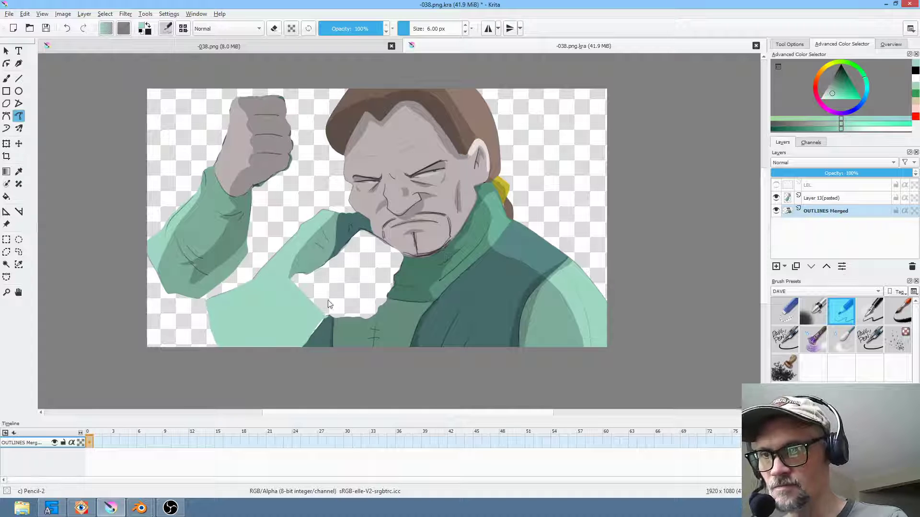
key(f)
click(341, 298)
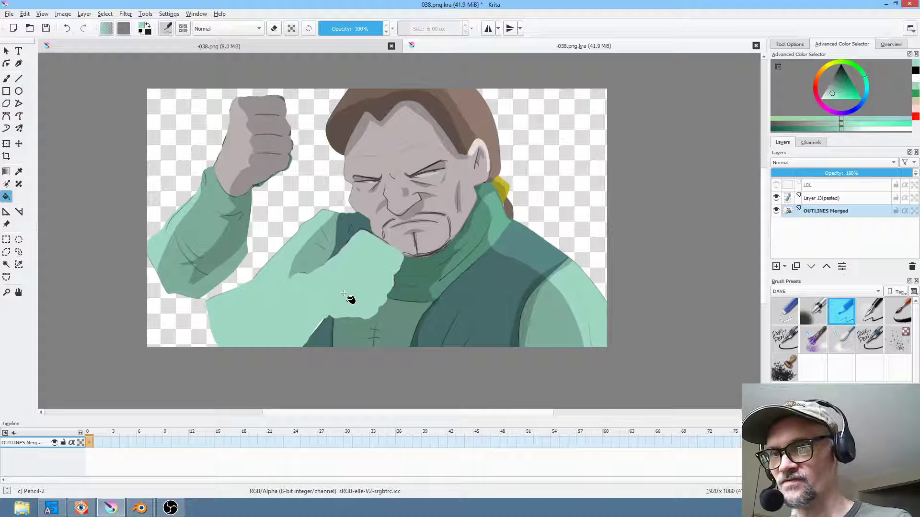
click(19, 116)
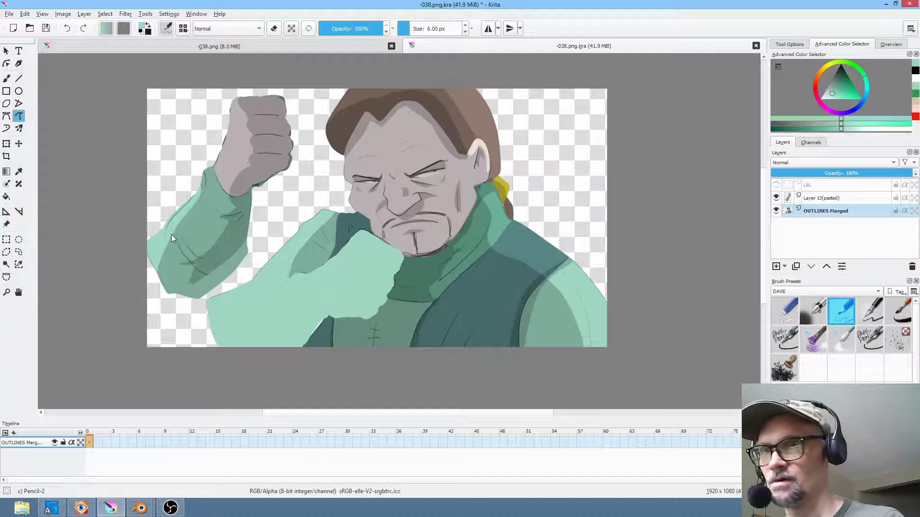
Extend the vest's front strip down across the filled gap on the OUTLINES Merged layer with the dark teal picked from the vest
ctrl+click(353, 228)
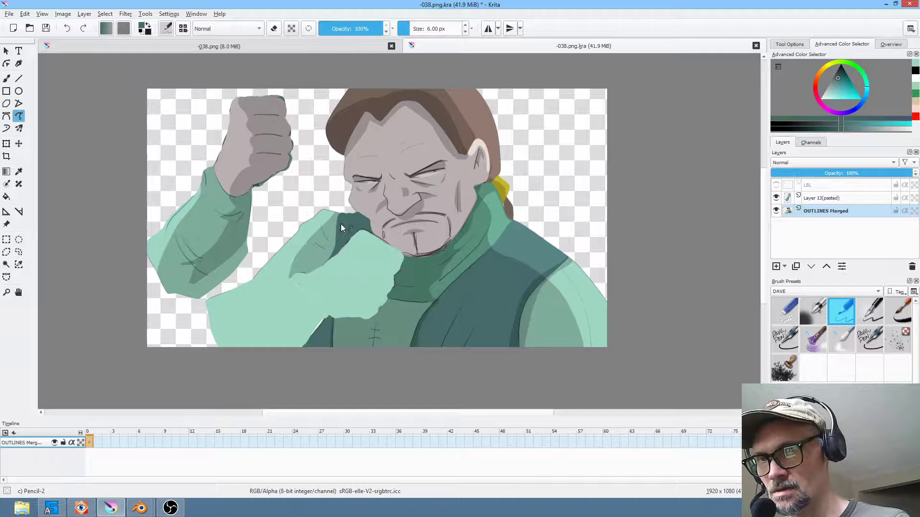
mouse_move(336, 243)
mouse_down()
mouse_move(343, 246)
mouse_move(320, 266)
mouse_up()
mouse_move(296, 355)
mouse_down()
mouse_move(318, 361)
mouse_move(329, 349)
mouse_up()
drag(347, 286, 374, 220)
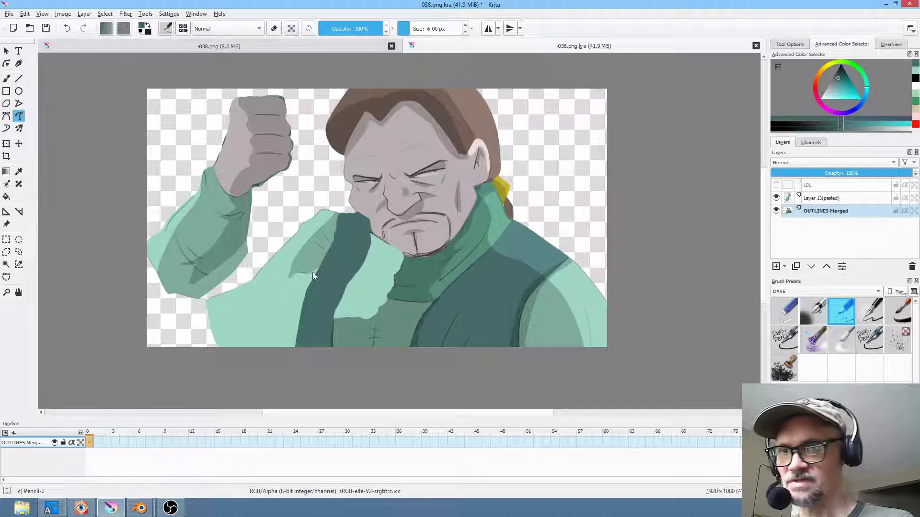
Extend the turtleneck collar under the chin across the filled gap with the dark green picked from the collar
ctrl+click(304, 260)
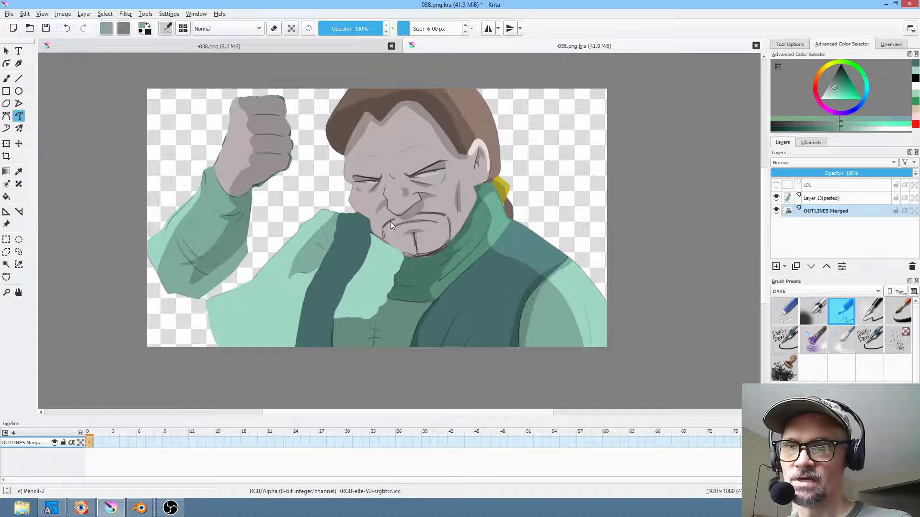
ctrl+click(413, 265)
mouse_move(413, 265)
mouse_down()
mouse_move(411, 257)
mouse_move(424, 278)
mouse_up()
key(ctrl+z)
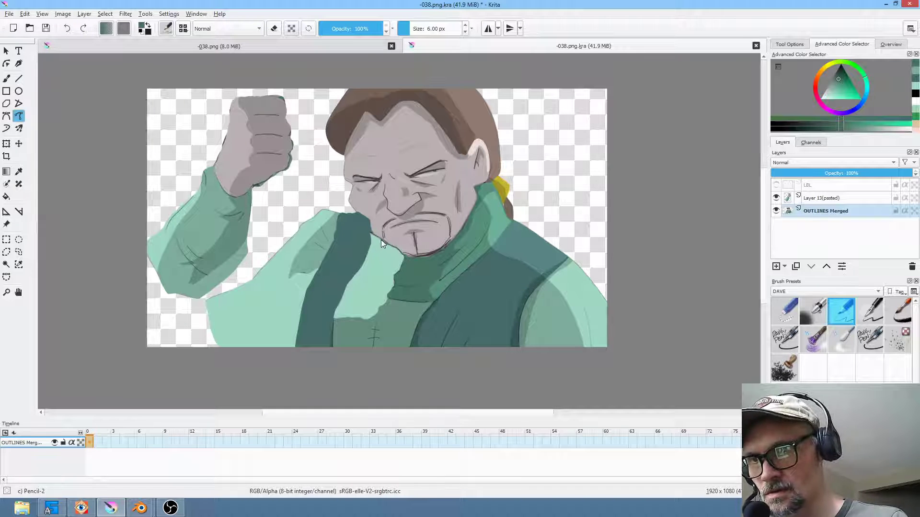
drag(378, 300, 416, 289)
Fill the remaining chest gap with the picked shirt green and patch the jawline above the collar with the picked skin colour
ctrl+click(396, 304)
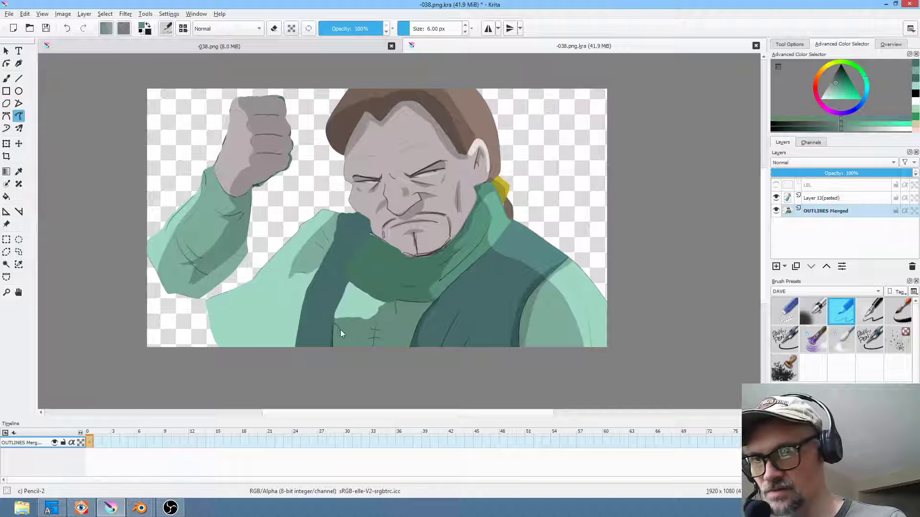
drag(341, 330, 395, 319)
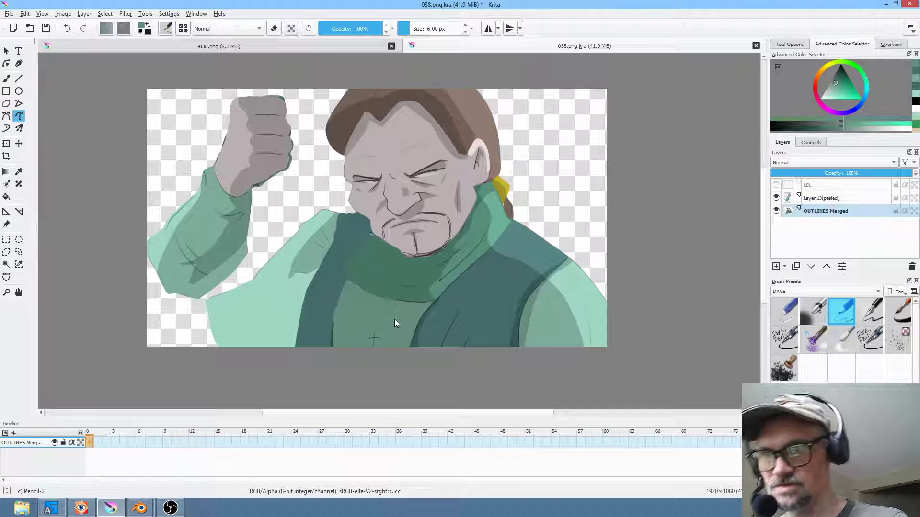
ctrl+click(382, 225)
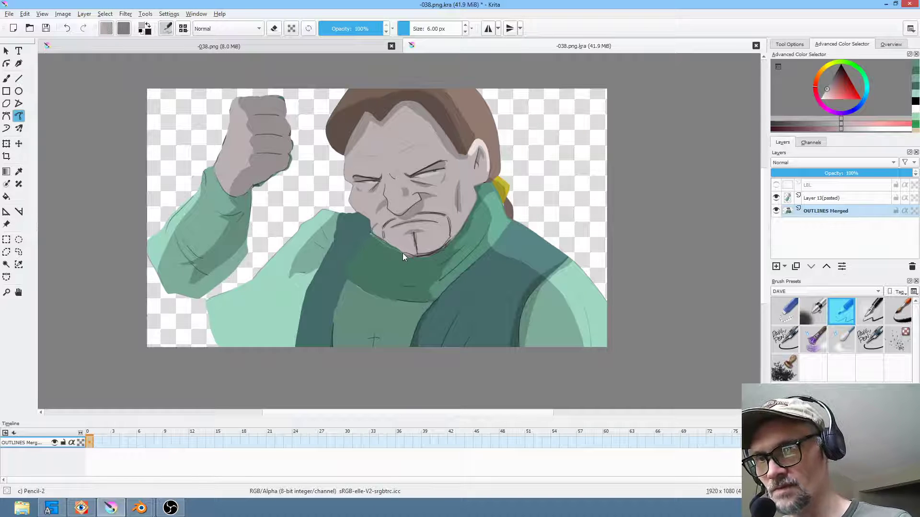
drag(402, 253, 419, 246)
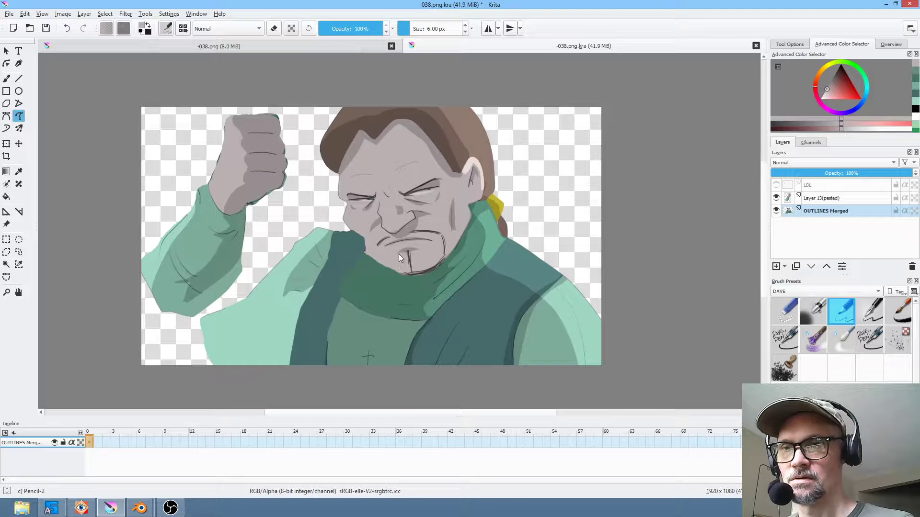
Clean up the rough edges and leftover marks on the vest strip, shirt and sleeve with colours picked from each area
scroll(399, 254, up, 3)
ctrl+click(290, 246)
mouse_move(289, 246)
mouse_down()
mouse_move(257, 343)
mouse_move(297, 268)
mouse_up()
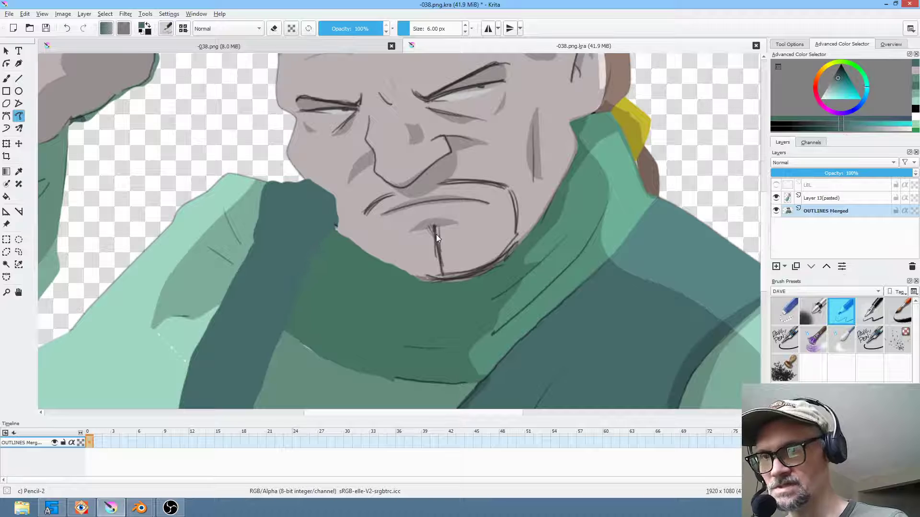
ctrl+click(311, 362)
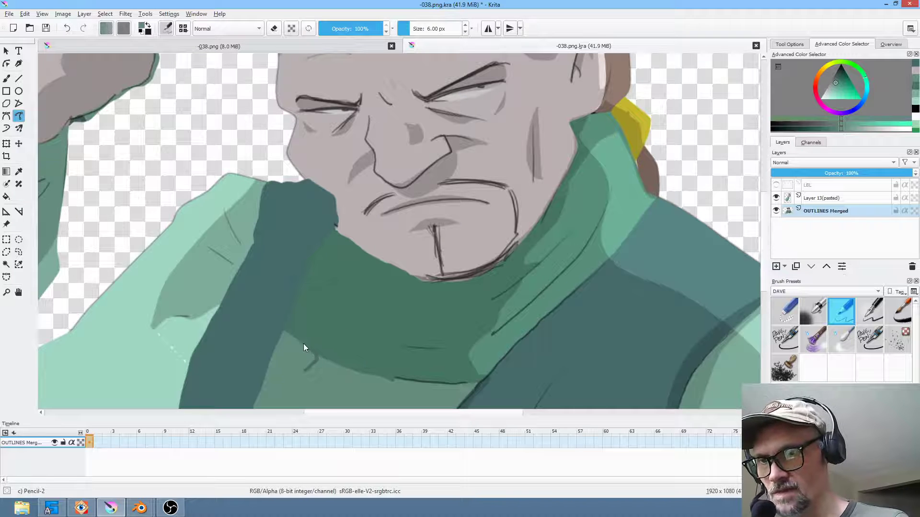
ctrl+click(139, 376)
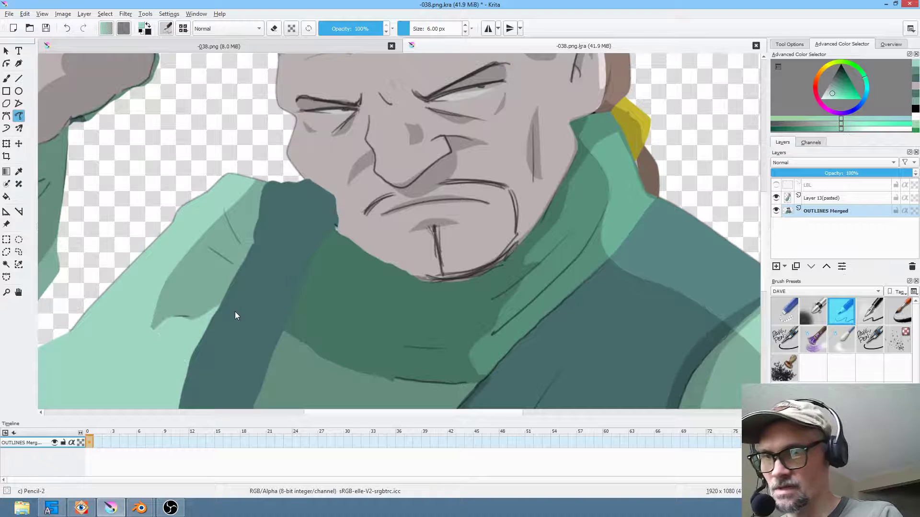
Extend the shadow on the upper sleeve down along the vest edge with the shadow green picked from the sleeve
shift+scroll(349, 333, left, 3)
ctrl+click(257, 278)
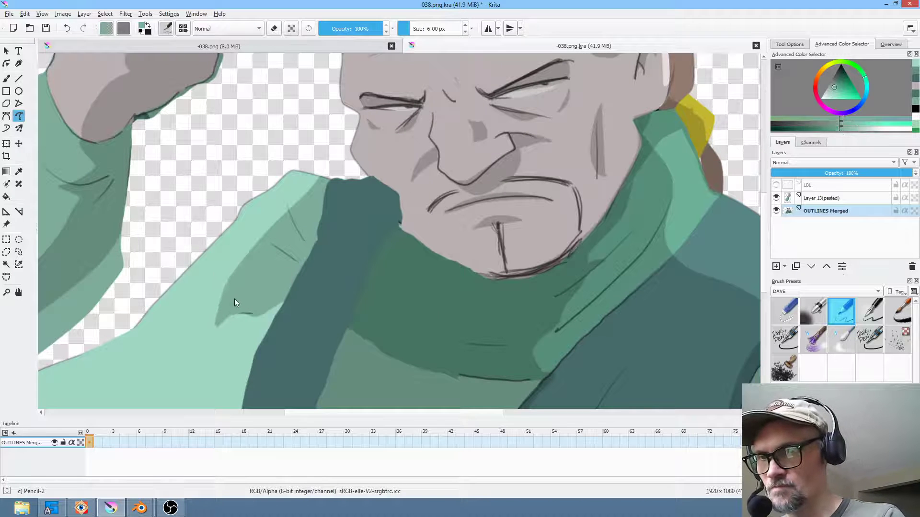
mouse_move(215, 335)
mouse_down()
mouse_move(229, 364)
mouse_move(254, 352)
mouse_up()
drag(286, 293, 289, 271)
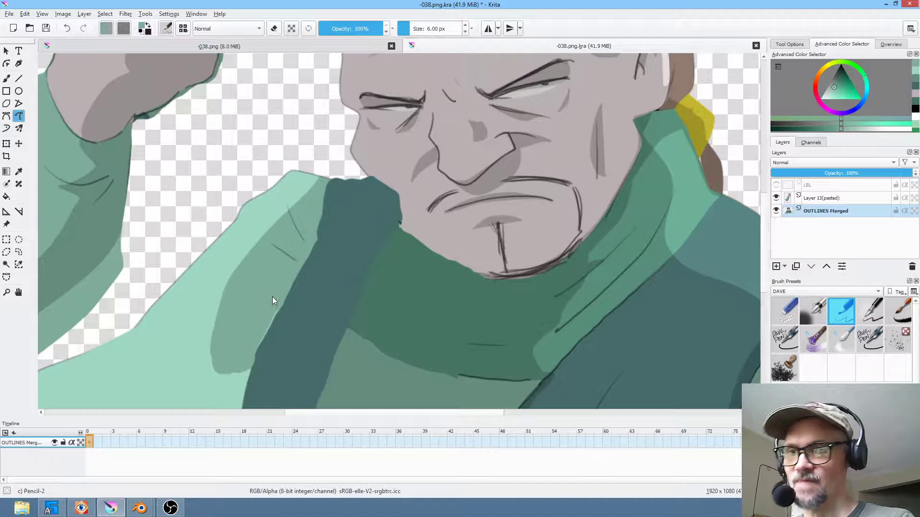
middle_drag(561, 270, 421, 312)
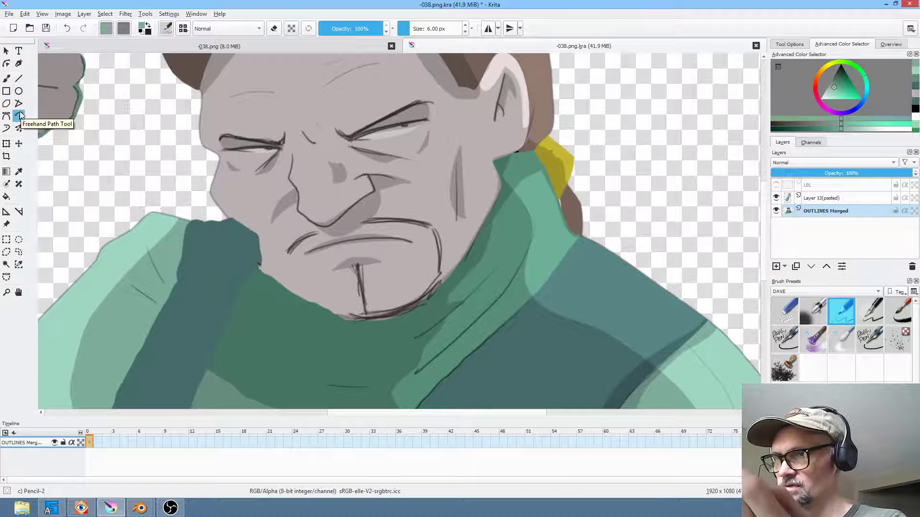
middle_drag(630, 249, 681, 238)
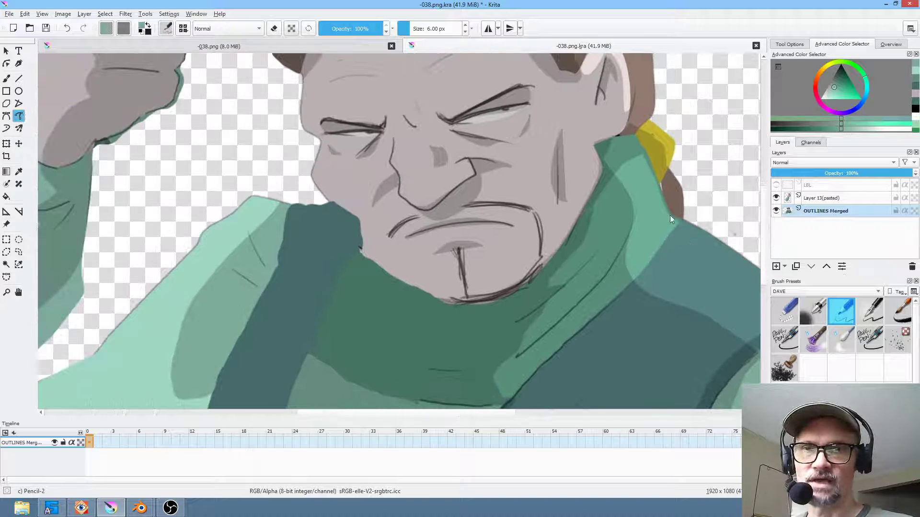
ctrl+click(661, 131)
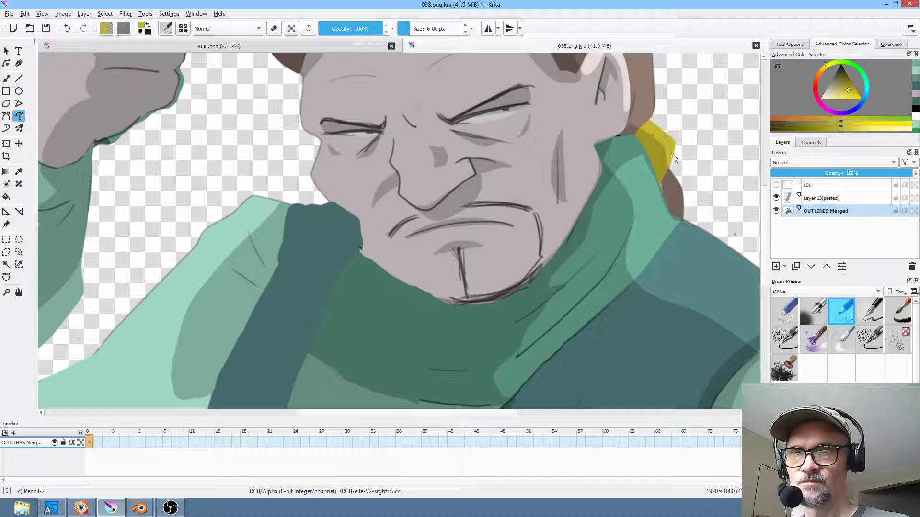
click(330, 381)
key(ctrl+z)
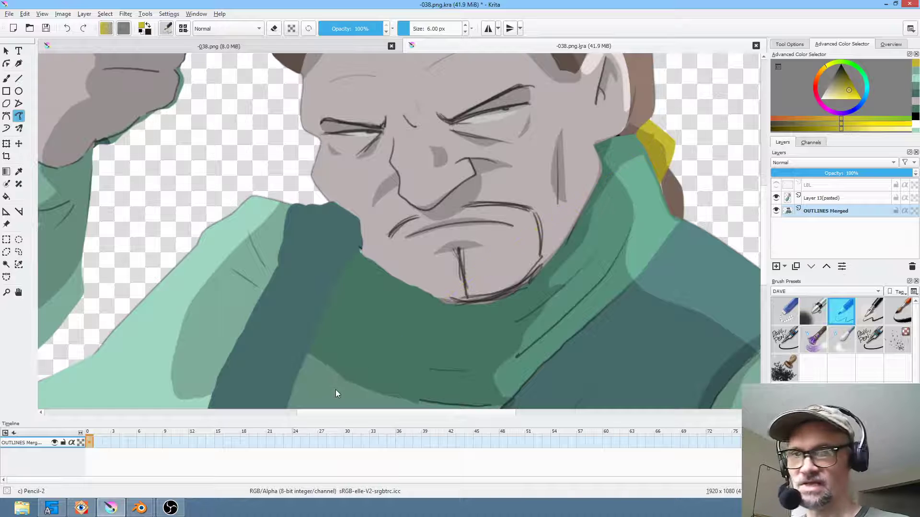
Touch up the jawline where it meets the collar with the skin colour picked from the cheek
middle_drag(463, 327, 385, 300)
ctrl+click(334, 281)
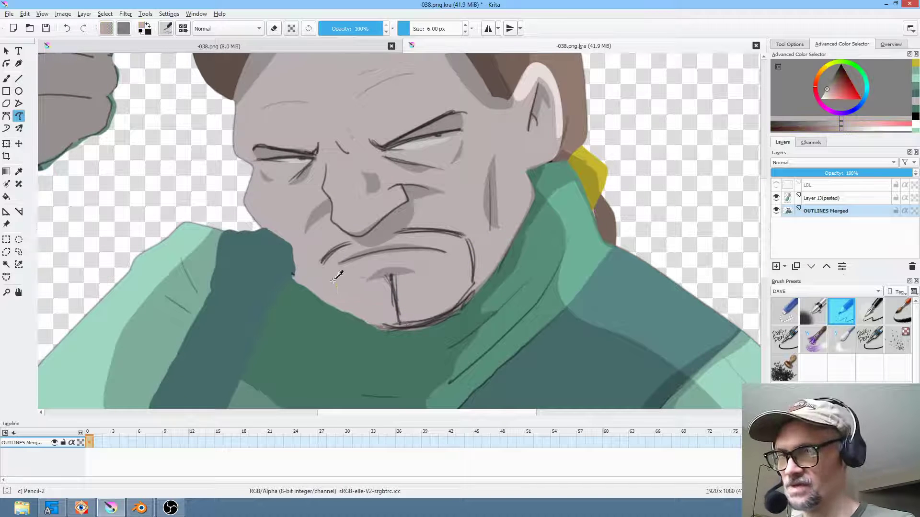
drag(349, 314, 358, 314)
scroll(503, 257, down, 3)
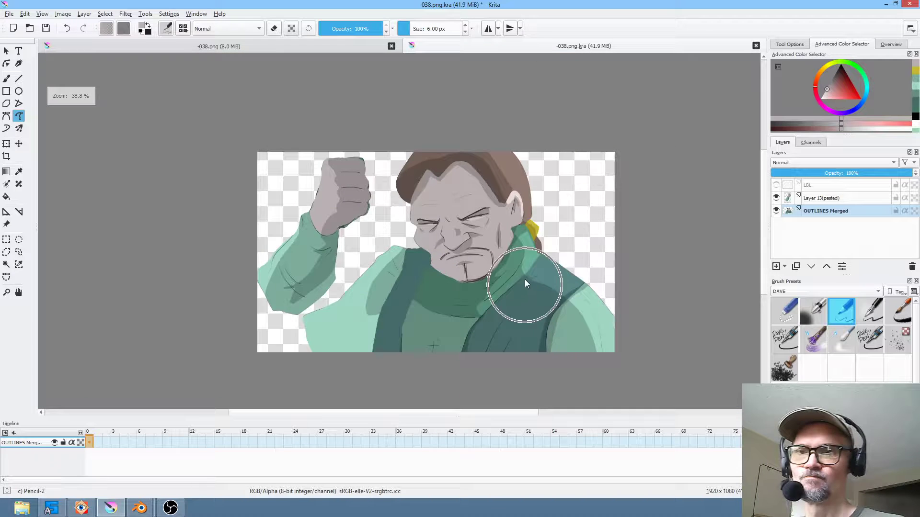
Lengthen the sleeve shadow further toward the canvas's lower edge beside the vest, using the picked shadow green
middle_drag(518, 260, 516, 241)
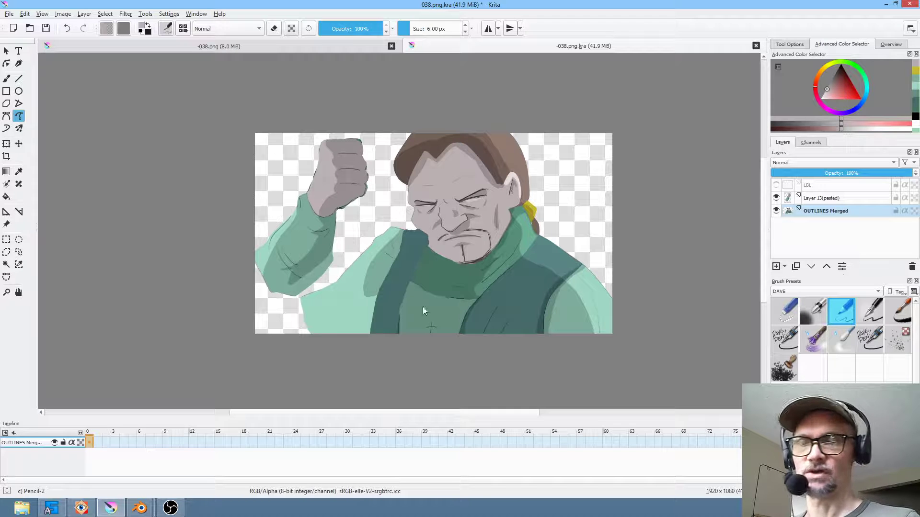
ctrl+click(380, 269)
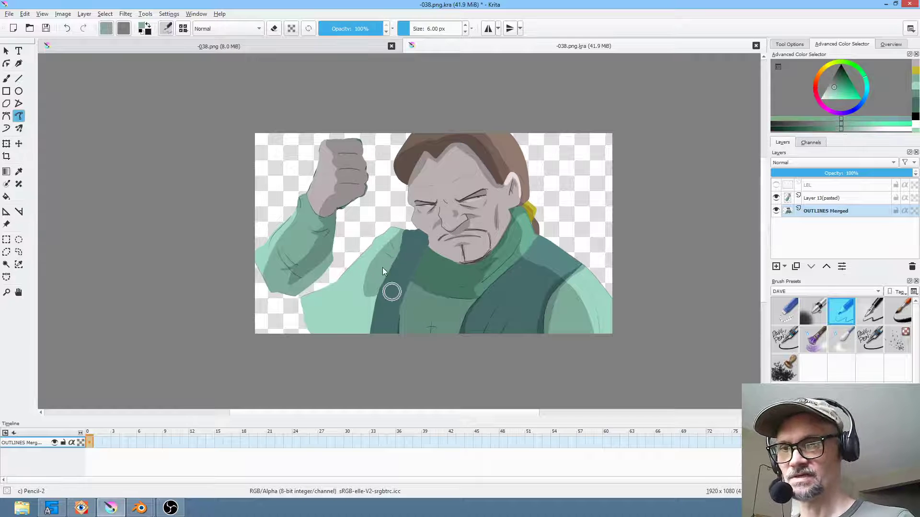
mouse_move(369, 265)
mouse_down()
mouse_move(345, 305)
mouse_move(372, 318)
mouse_up()
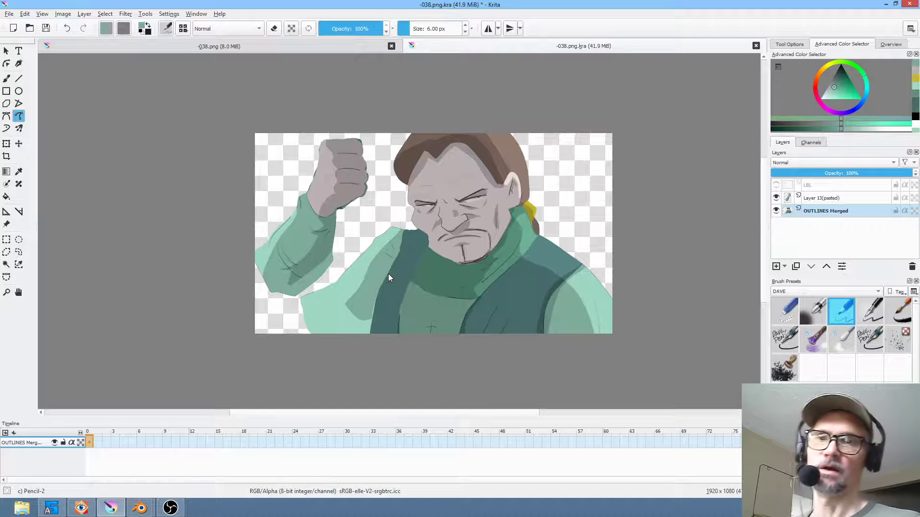
Transform the pasted forearm layer, rotating it clockwise toward the head, scaling it down slightly and repositioning it above the shoulder
click(836, 198)
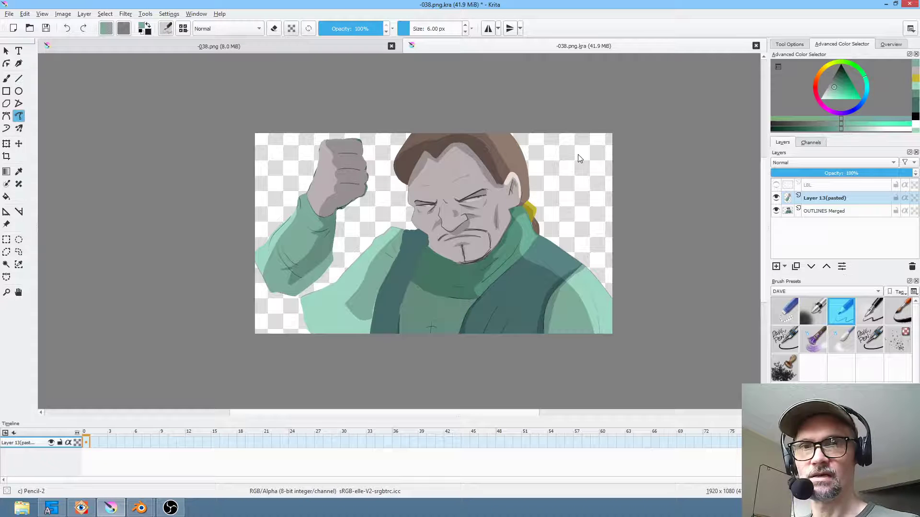
key(ctrl+t)
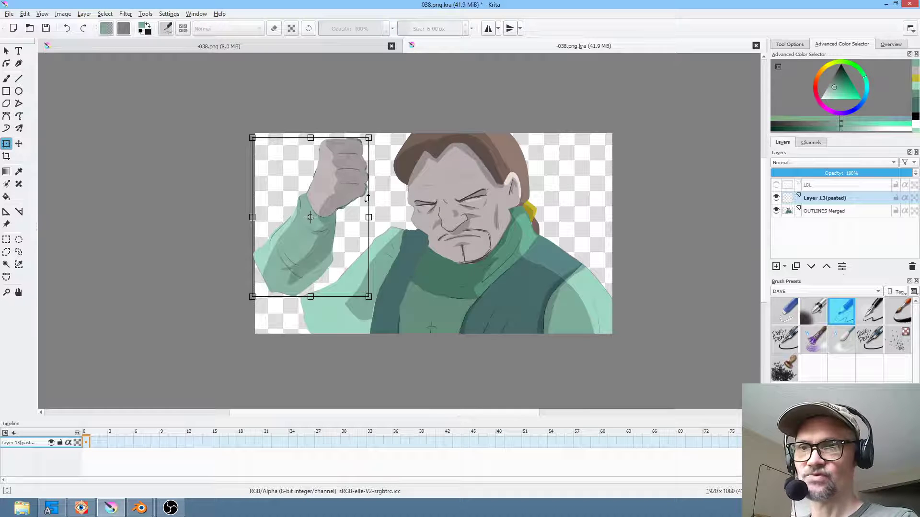
mouse_move(352, 184)
mouse_down()
mouse_move(326, 169)
mouse_move(365, 226)
mouse_move(359, 192)
mouse_up()
drag(283, 203, 324, 211)
drag(389, 211, 385, 191)
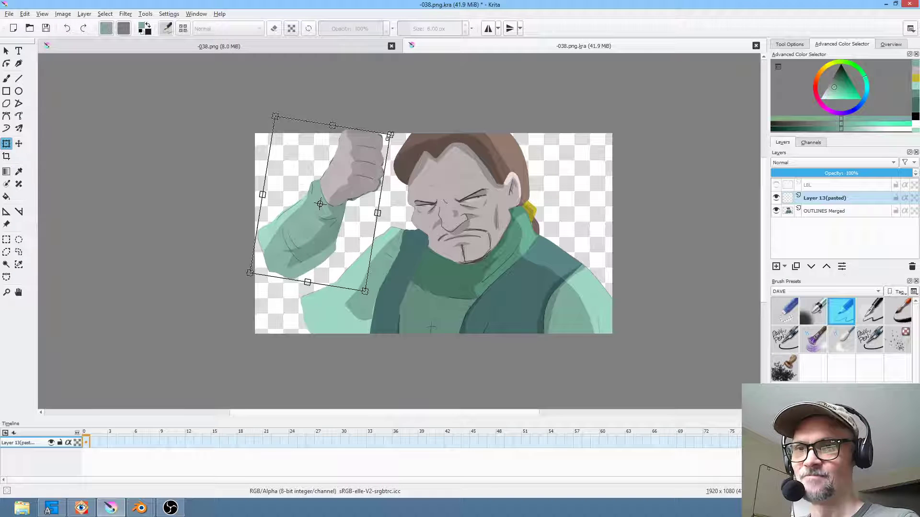
shift+drag(391, 135, 372, 153)
drag(350, 215, 435, 302)
drag(477, 328, 315, 231)
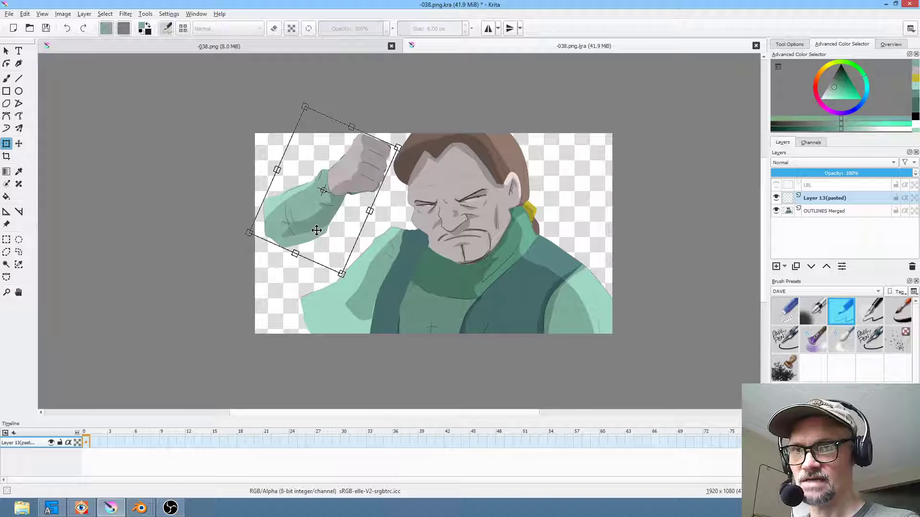
shift+drag(398, 147, 404, 144)
mouse_move(349, 166)
mouse_down()
mouse_move(342, 180)
mouse_move(340, 171)
mouse_up()
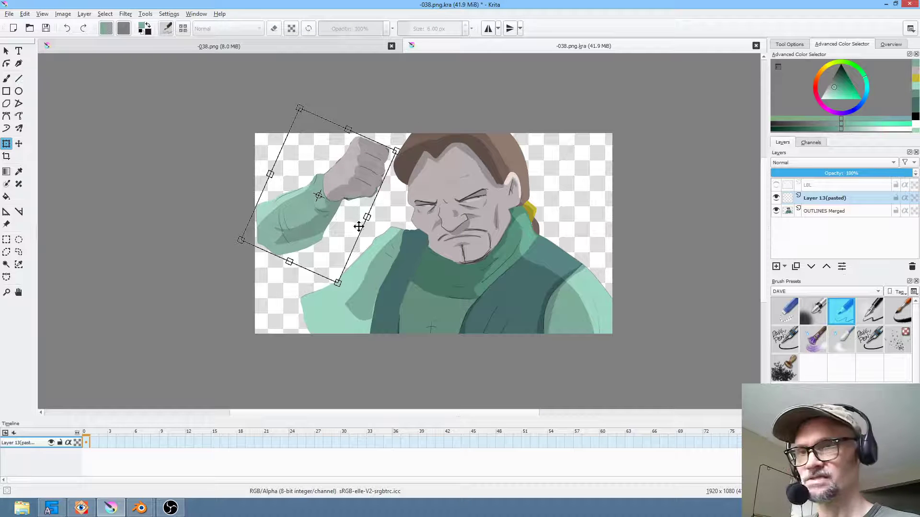
key(Return)
Reshape the elbow end of the forearm with the Liquify transform, pulling it outward, and apply the change
right_click(329, 194)
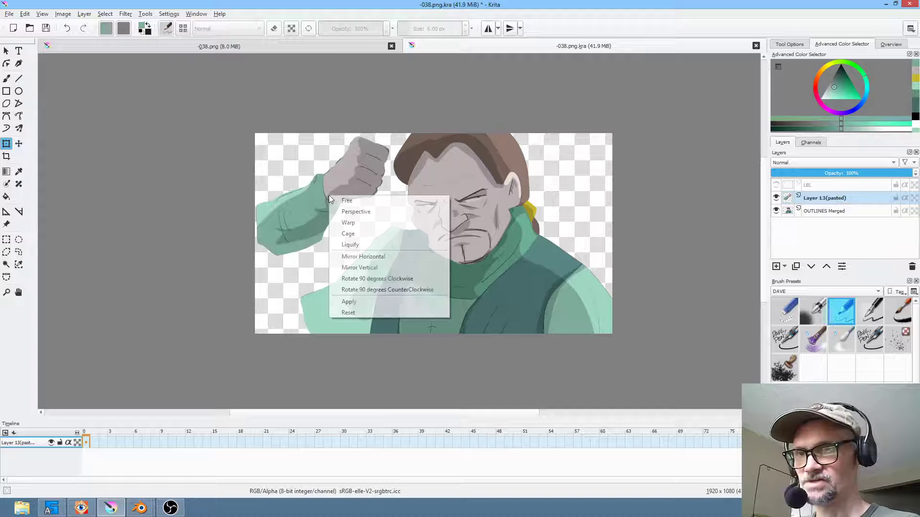
click(339, 244)
mouse_move(287, 243)
mouse_down()
mouse_move(286, 256)
mouse_move(257, 226)
mouse_move(308, 246)
mouse_move(233, 198)
mouse_move(234, 240)
mouse_up()
key(Return)
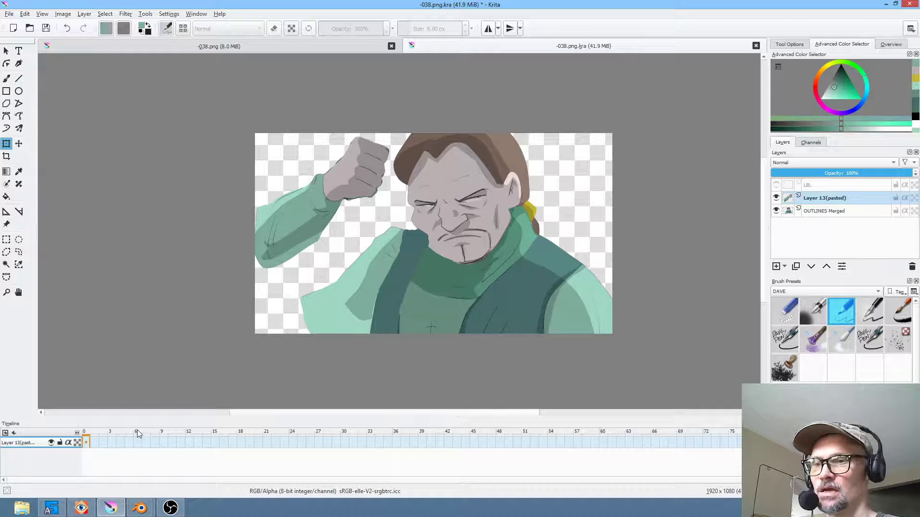
Switch to the 038.blend scene in Blender and view the Images as Planes import options with the Emit material setting, without importing anything
click(143, 508)
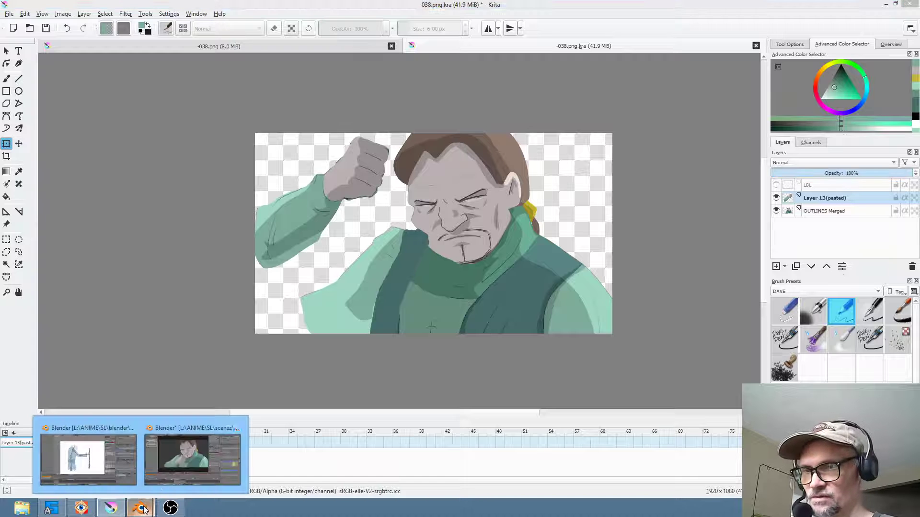
click(214, 448)
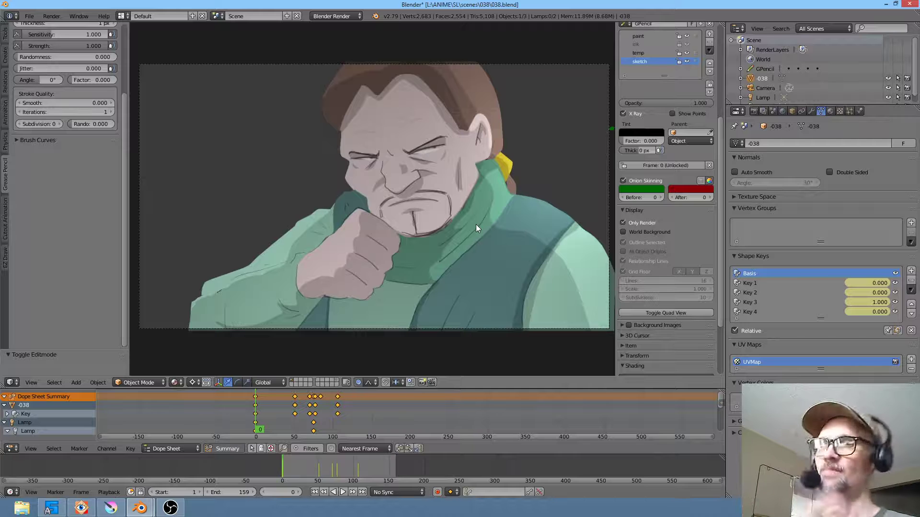
key(shift+a)
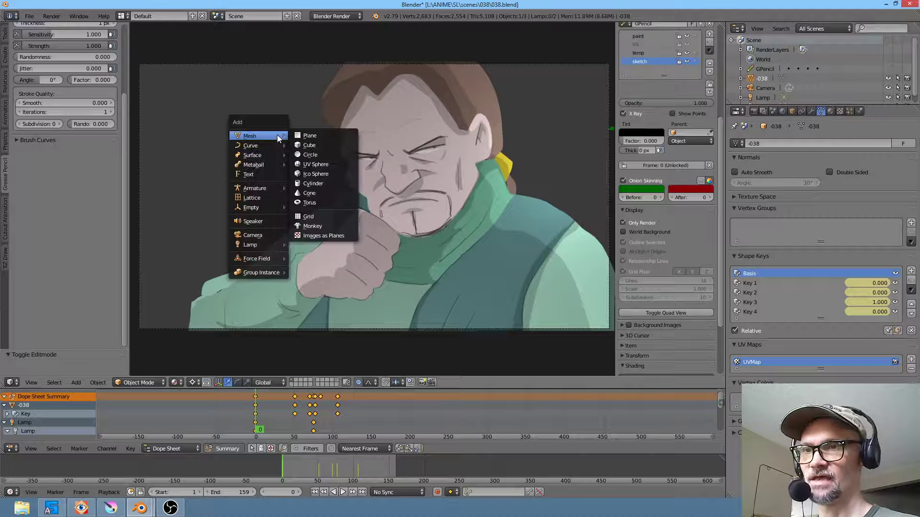
mouse_move(260, 138)
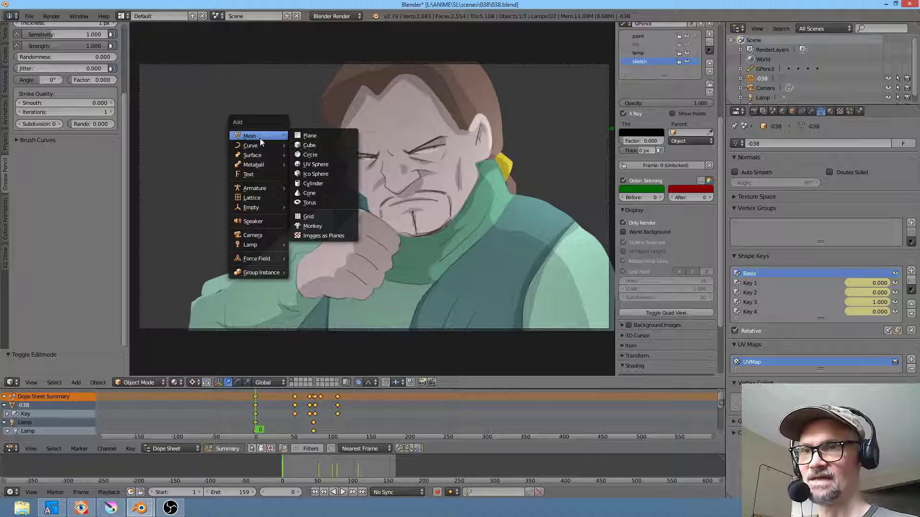
click(333, 235)
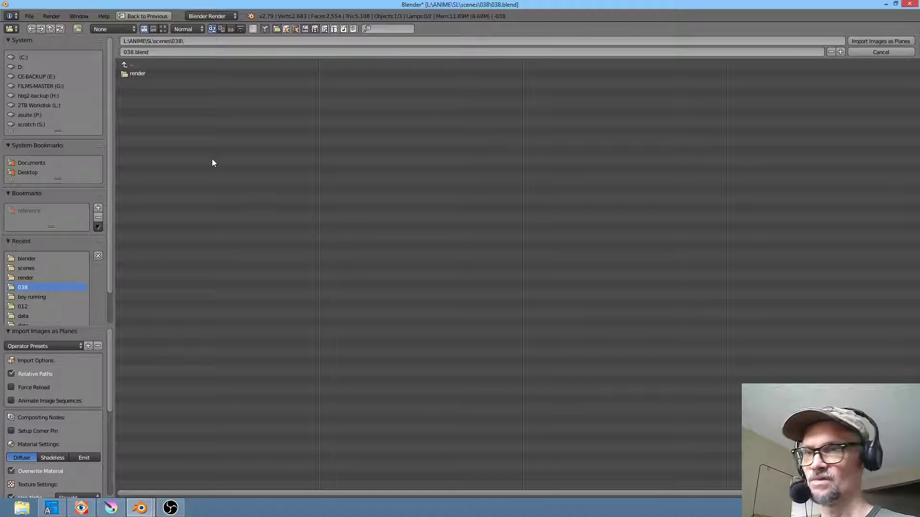
click(89, 458)
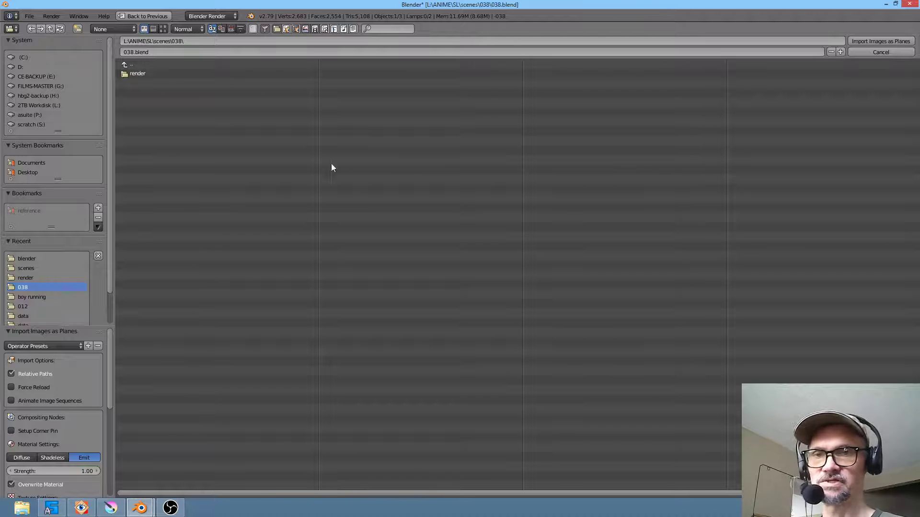
key(Escape)
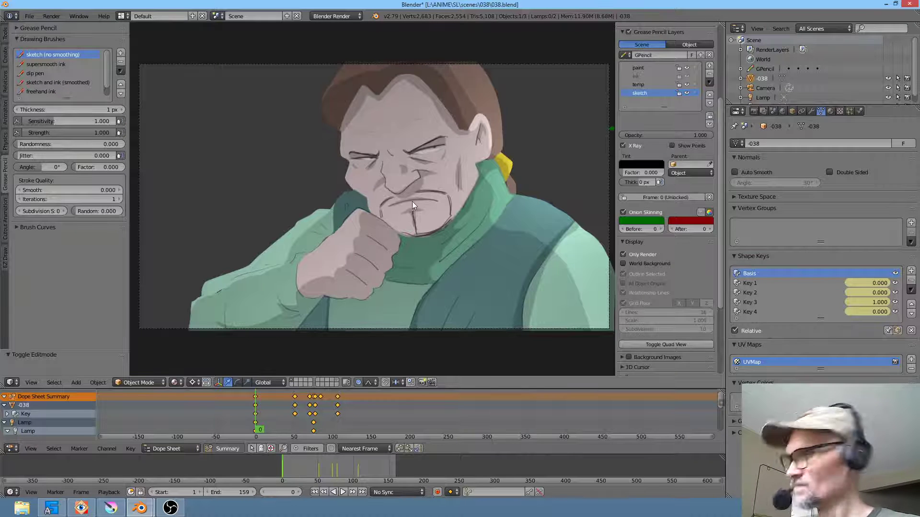
Set the viewport display to show World Background, with Only Render and Outline Selected turned off
scroll(673, 273, down, 5)
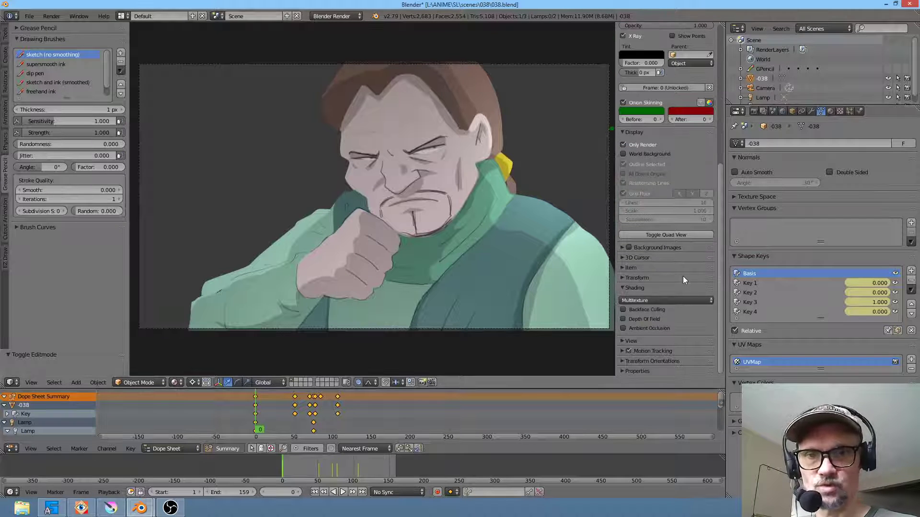
middle_drag(407, 174, 460, 230)
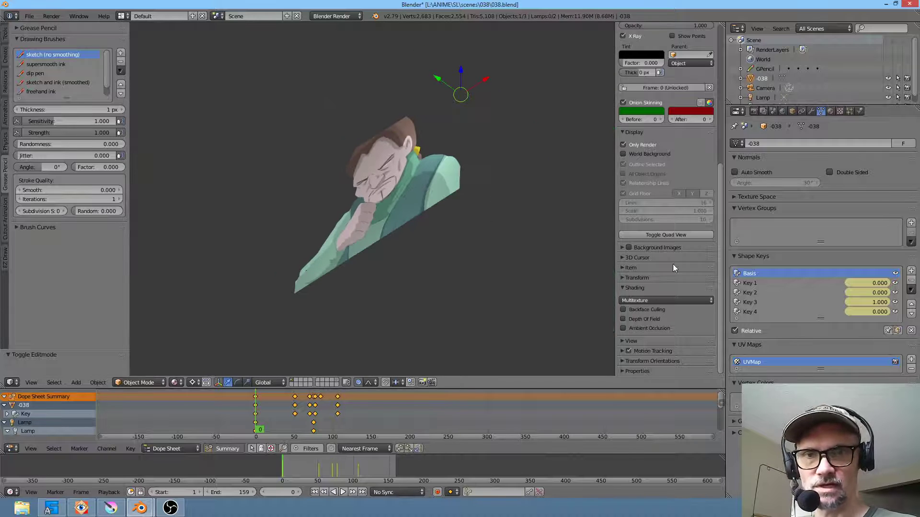
click(662, 144)
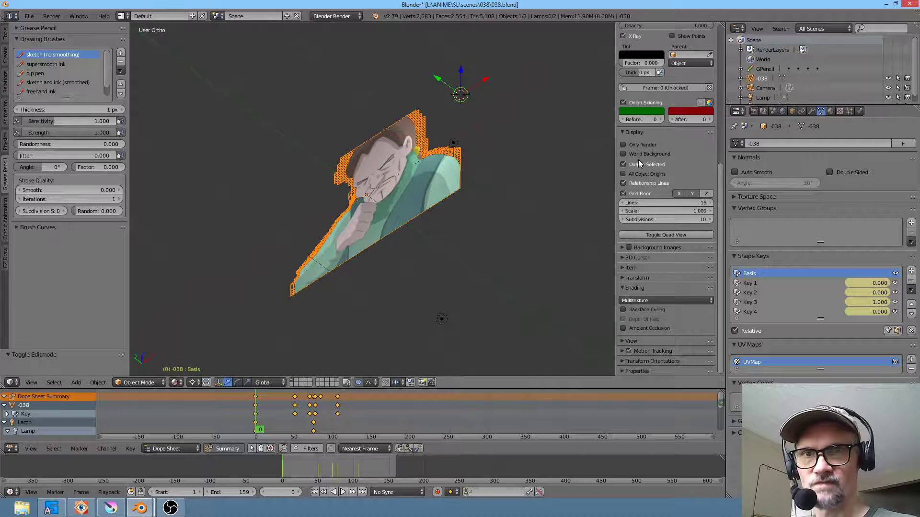
click(638, 154)
click(623, 164)
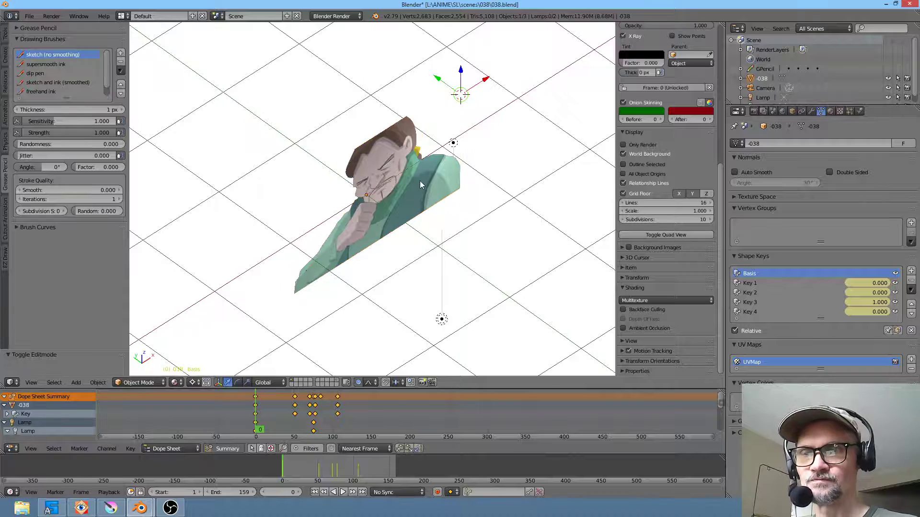
scroll(565, 218, up, 2)
click(637, 165)
click(636, 166)
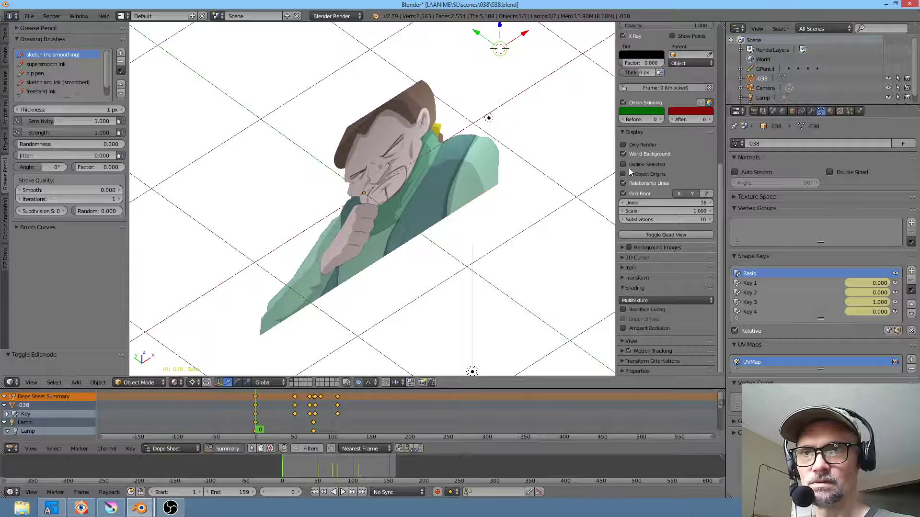
Inspect the character plane's mesh in Edit Mode from an angled view and through the camera
middle_drag(341, 213, 378, 139)
key(Tab)
key(Tab)
middle_drag(407, 211, 405, 225)
key(KP_0)
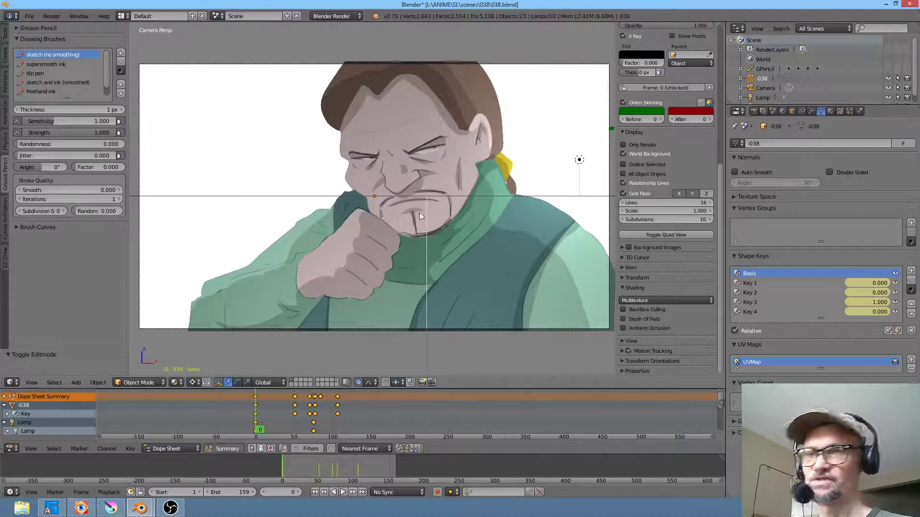
key(Tab)
key(Tab)
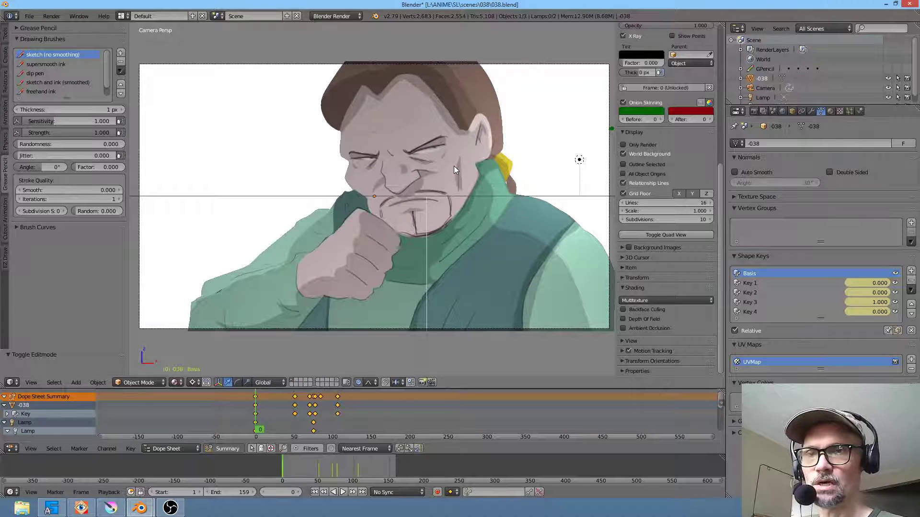
shift+middle_drag(453, 166, 449, 157)
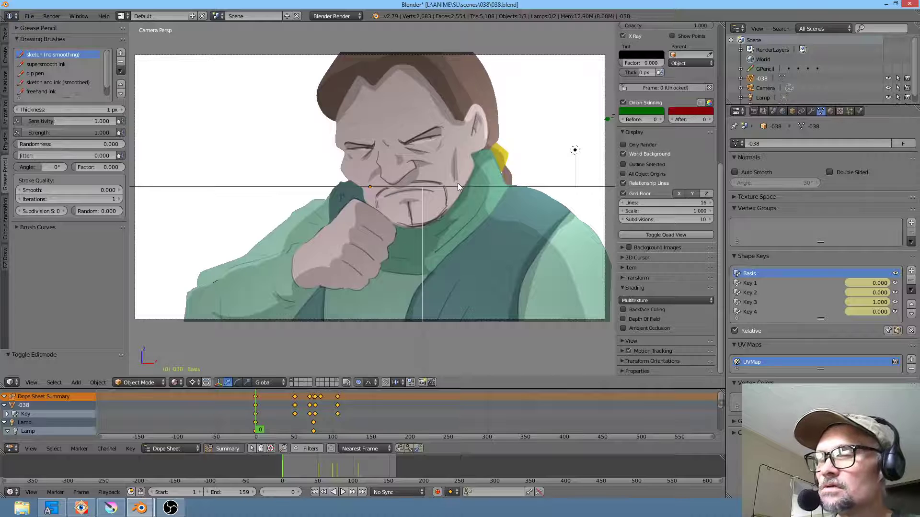
Switch to the Blender window with the ABE DEFORMATION AND MESH SEPARATION TEST file and select the robed body mesh
mouse_move(141, 508)
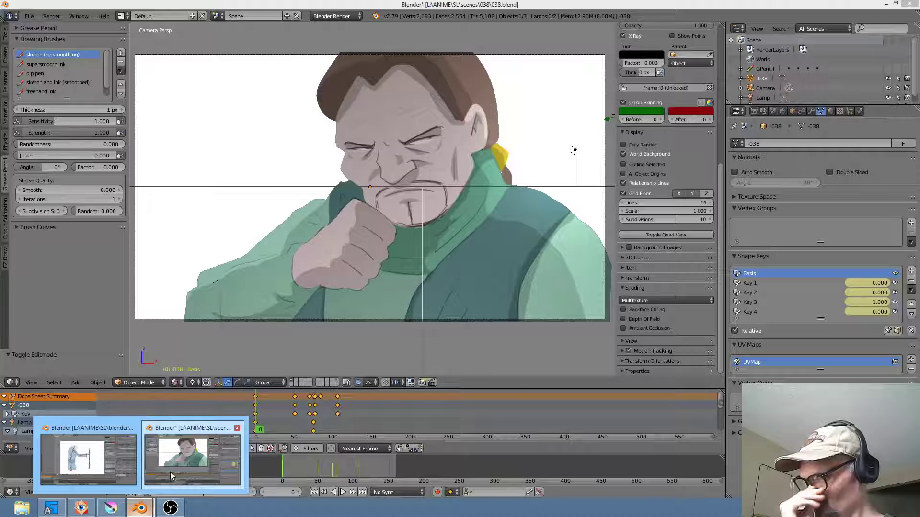
click(186, 465)
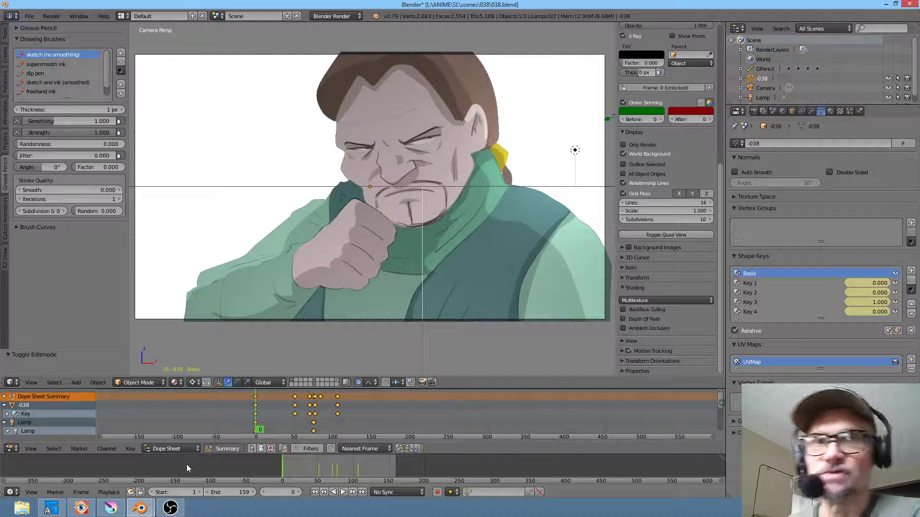
mouse_move(143, 508)
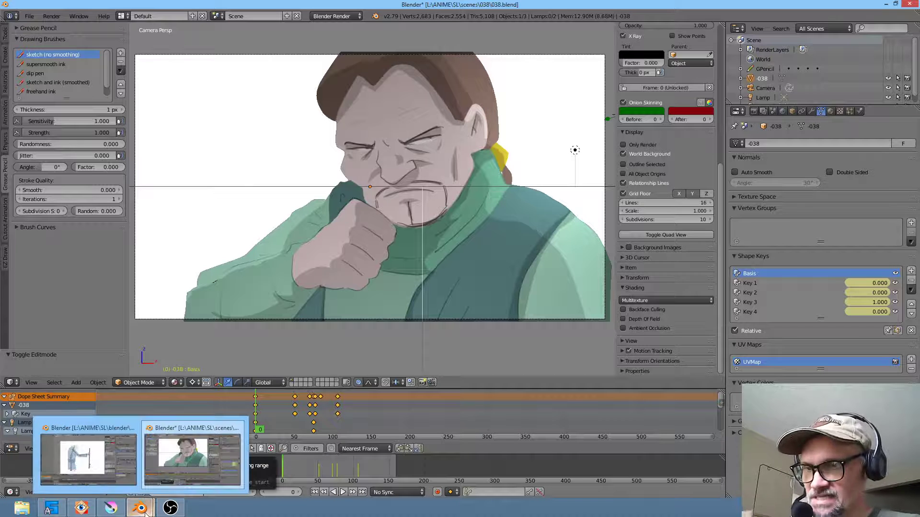
click(88, 457)
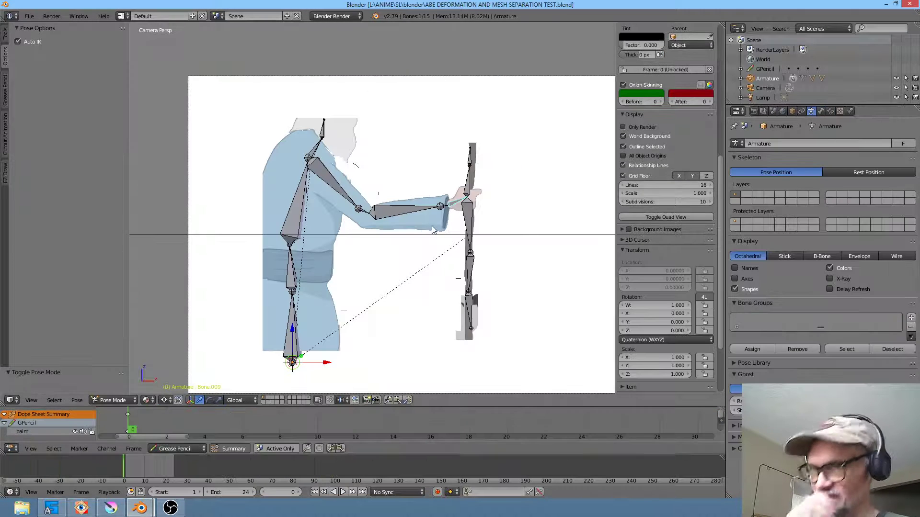
right_click(291, 143)
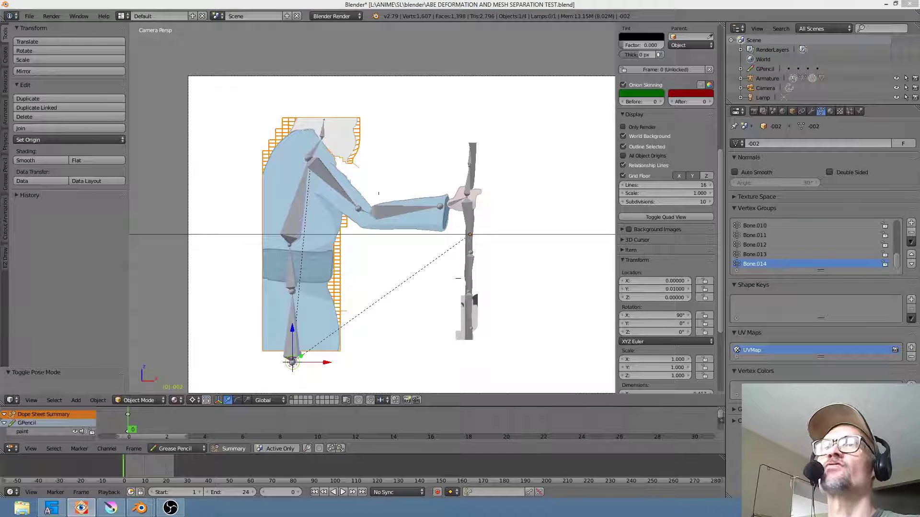
Switch to FastStone Image Viewer, examine the source drawing -002.png at full size, and return to Blender
key(alt+Tab)
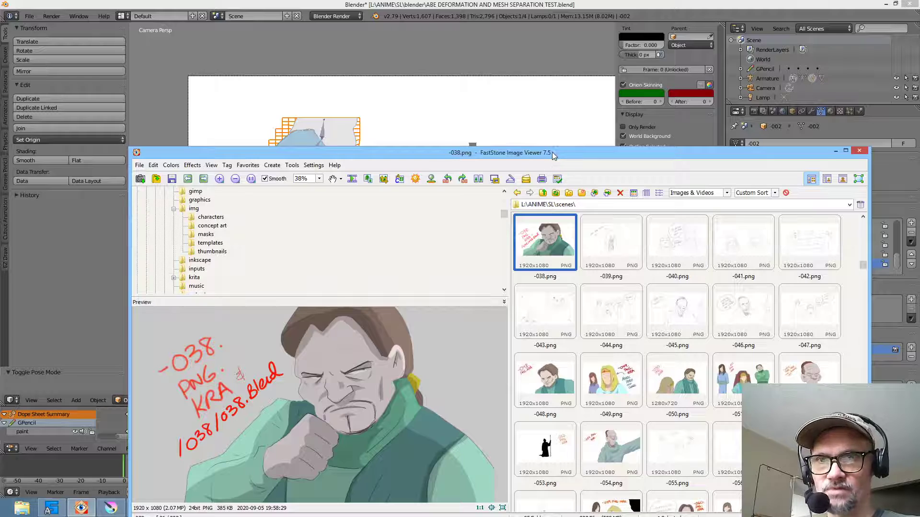
double_click(552, 151)
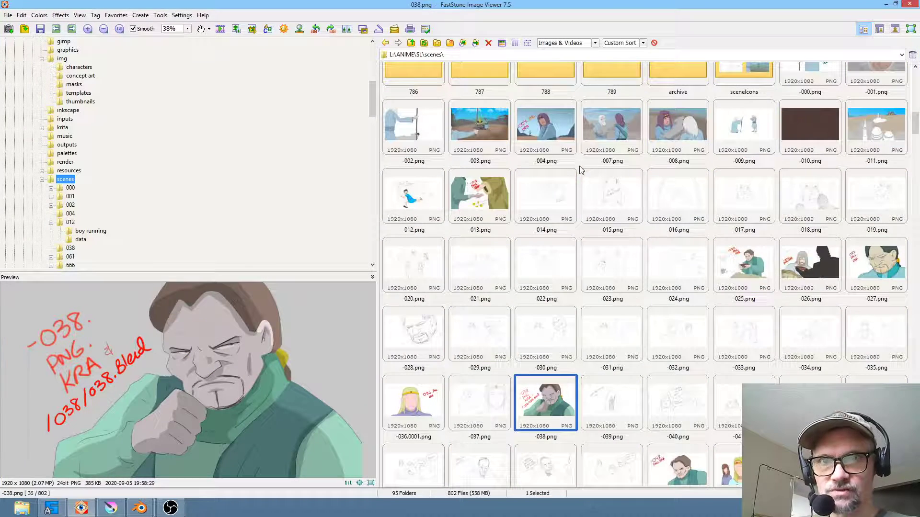
click(425, 125)
double_click(424, 125)
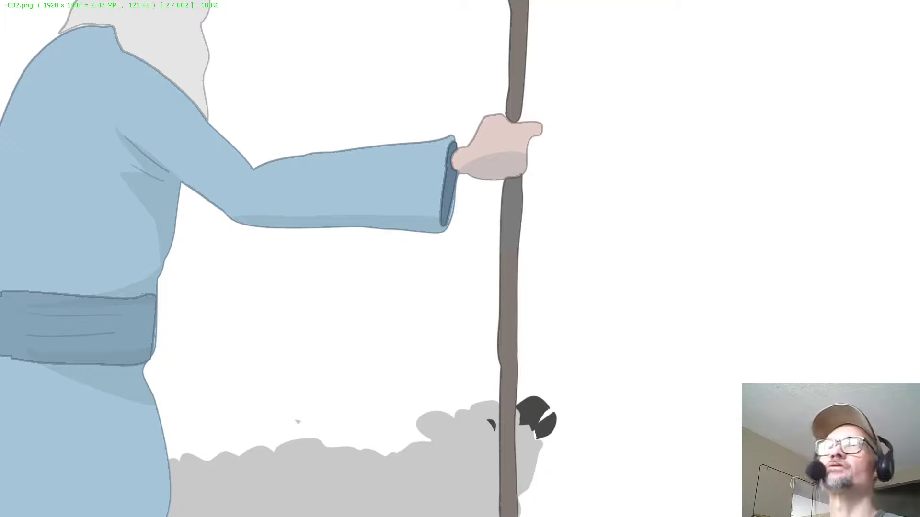
key(Escape)
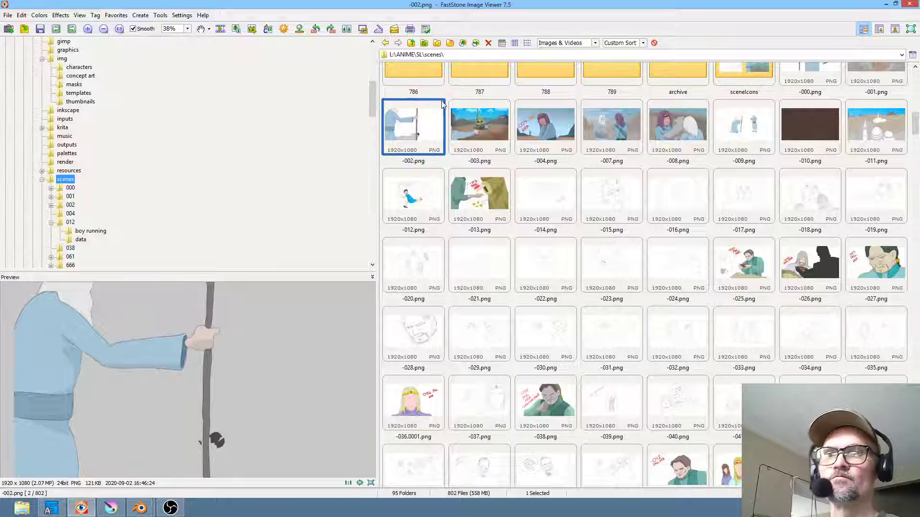
drag(503, 8, 543, 0)
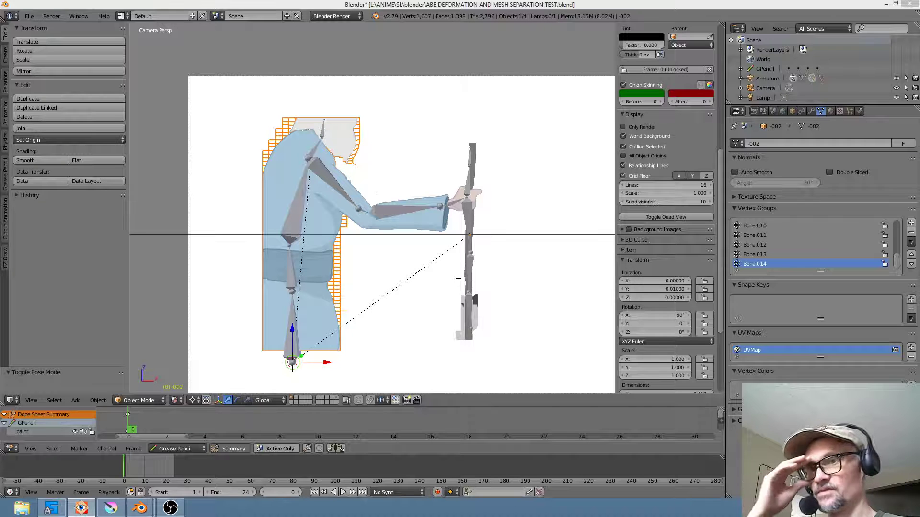
Compare the robed body with the separate arm-and-staff mesh, and try moving the arm and staff away from the body
right_click(429, 226)
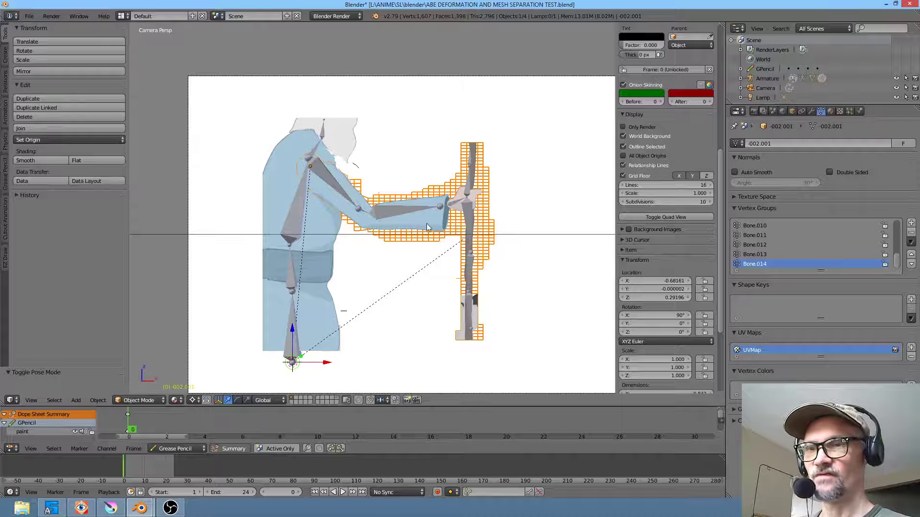
right_click(288, 140)
key(Tab)
key(Tab)
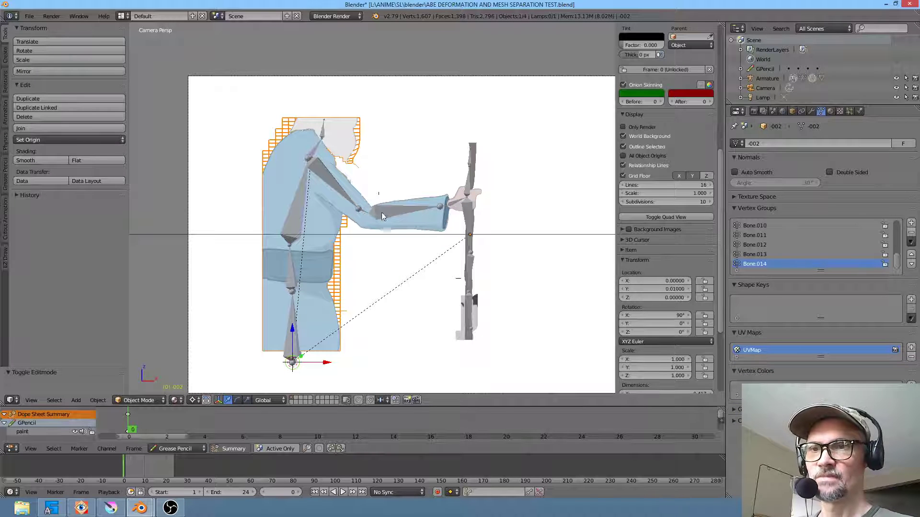
right_click(399, 225)
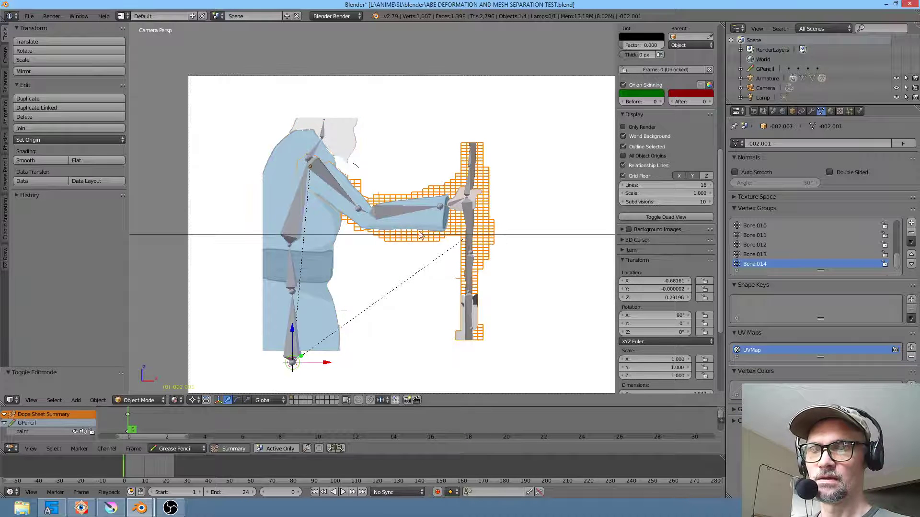
key(g)
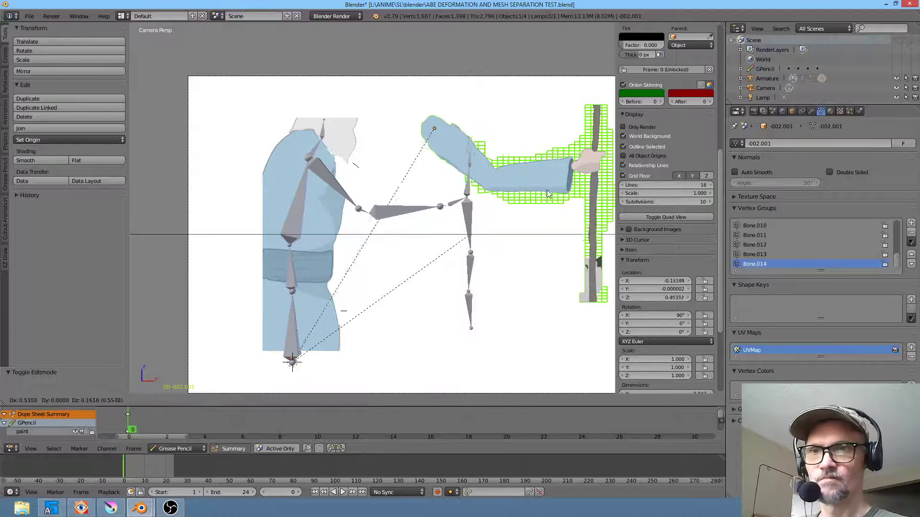
key(Escape)
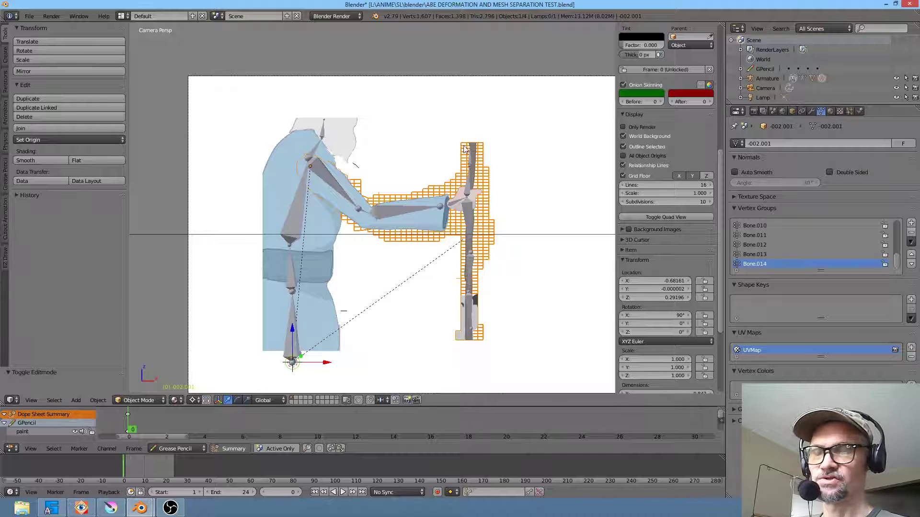
Separate the hand and staff from the arm mesh into their own object by selection, ending in Object Mode
key(Tab)
key(Tab)
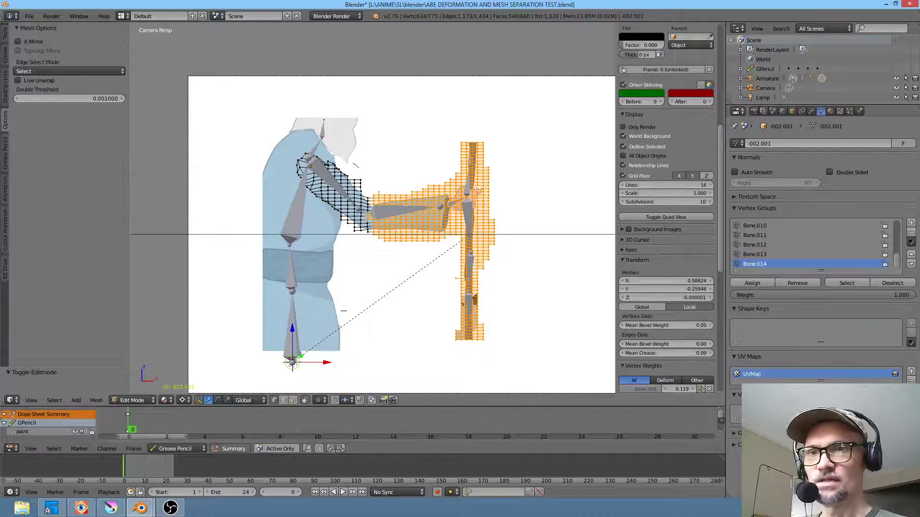
key(Tab)
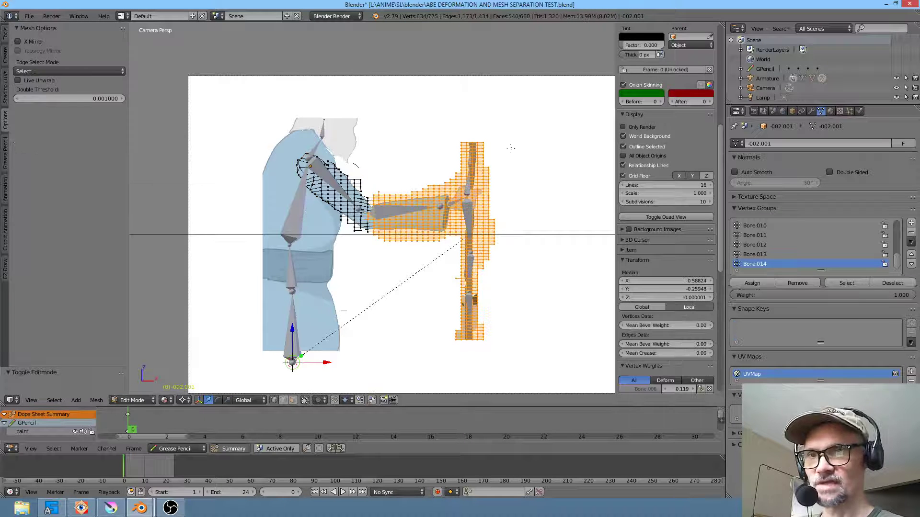
key(a)
mouse_move(527, 127)
ctrl+mouse_down()
mouse_move(508, 114)
mouse_move(445, 143)
mouse_move(452, 201)
mouse_move(438, 335)
mouse_move(551, 215)
mouse_move(527, 138)
ctrl+mouse_up()
key(p)
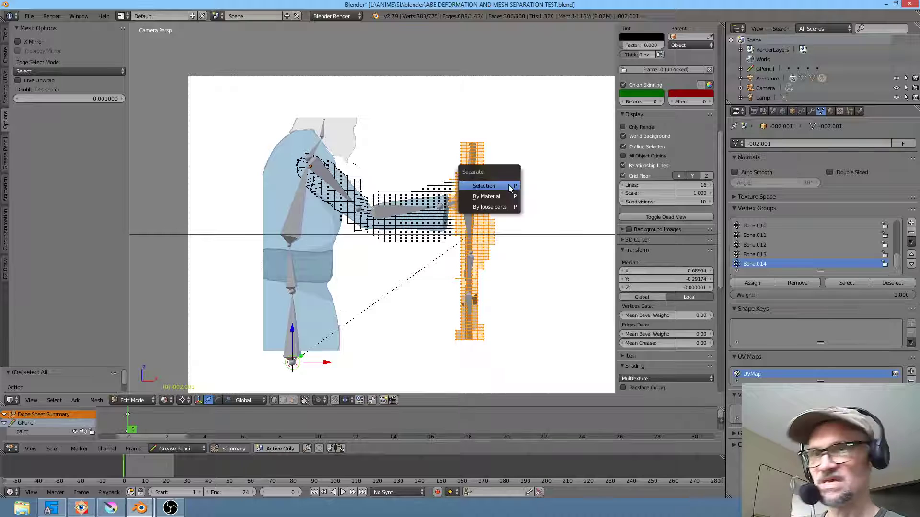
click(509, 187)
key(Tab)
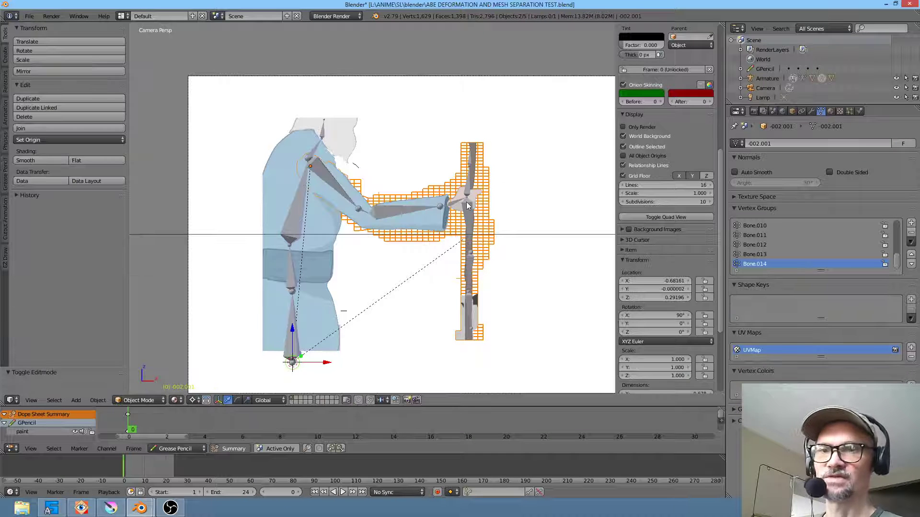
Try moving the hand-and-staff mesh away from the sleeve, and select the arm, body and armature in turn to compare the parts
key(g)
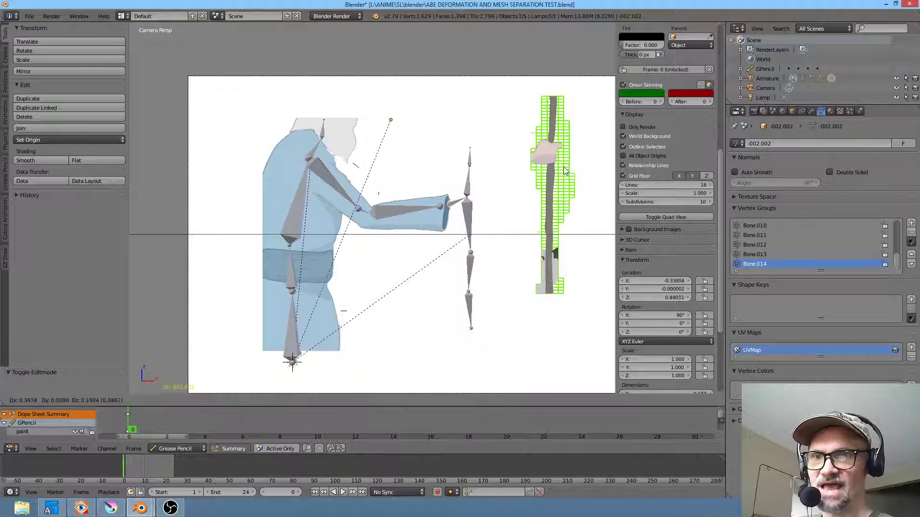
right_click(510, 209)
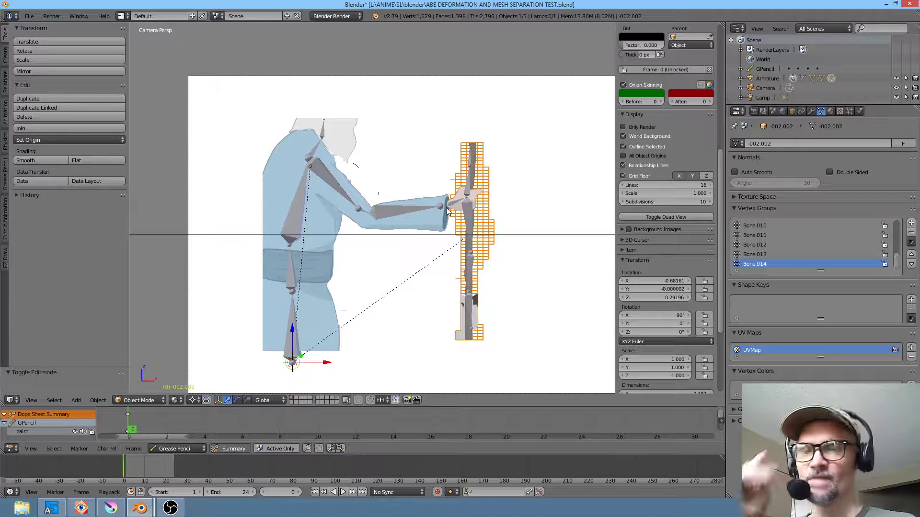
right_click(430, 197)
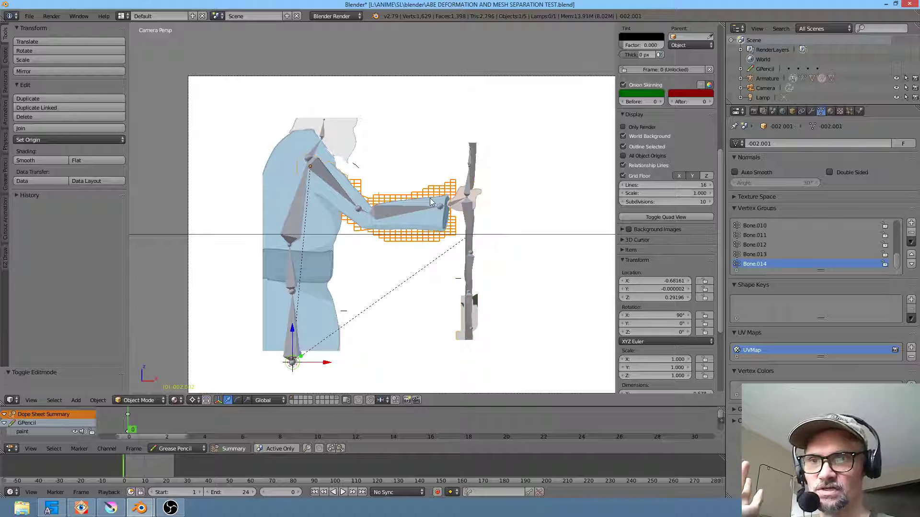
right_click(292, 159)
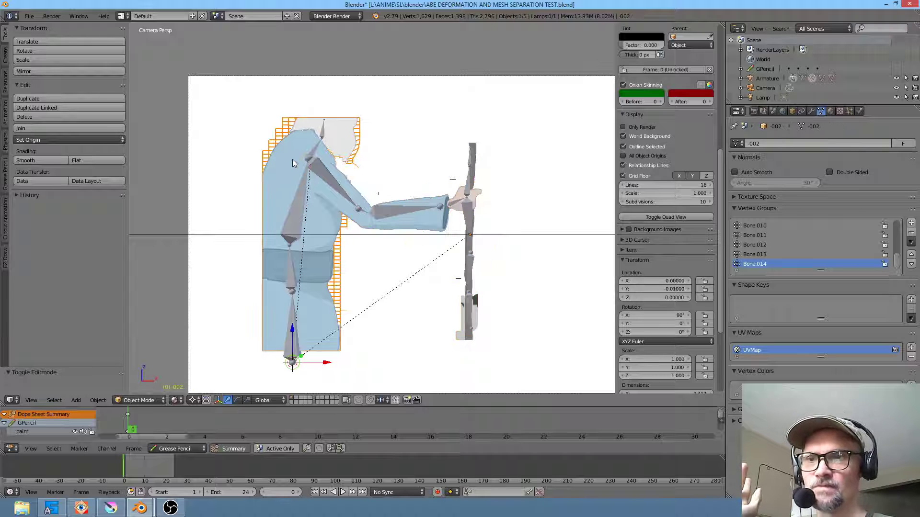
right_click(320, 175)
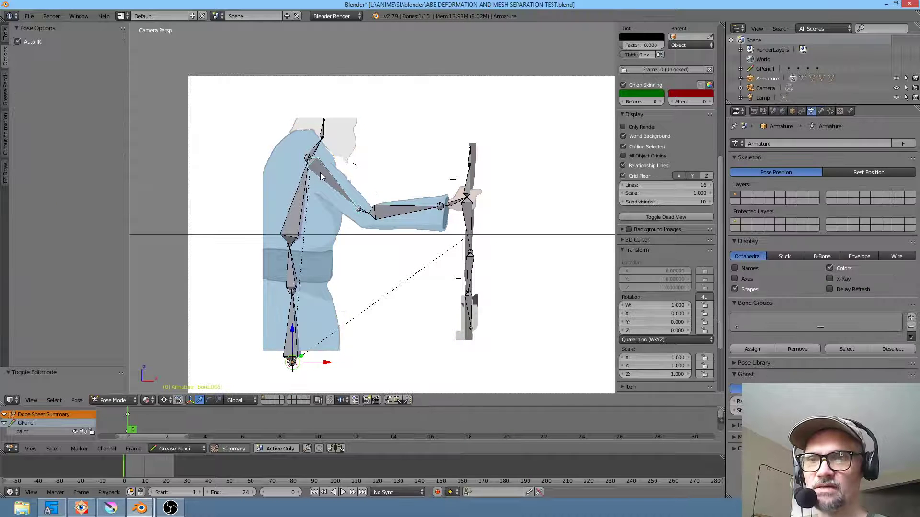
Return the armature to Object Mode and add a new single-bone armature in the empty space beside the staff
click(544, 312)
key(shift+a)
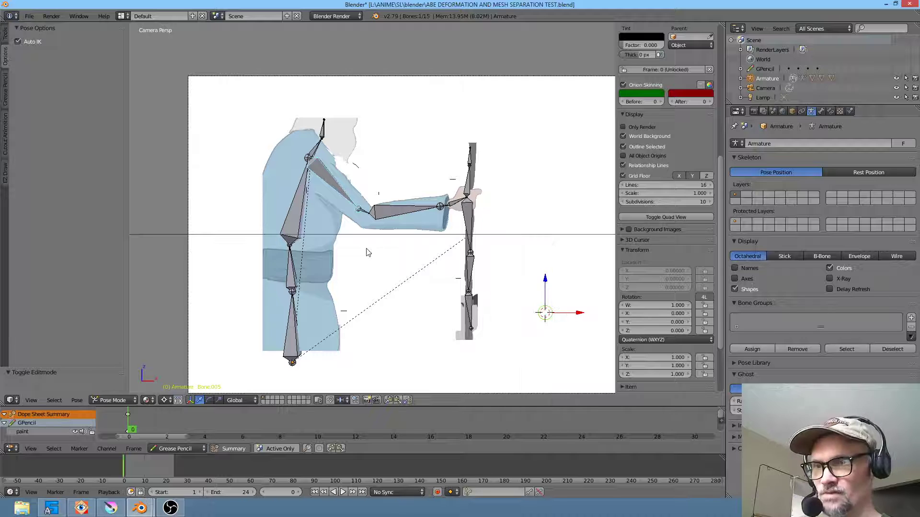
key(Tab)
key(Tab)
key(Tab)
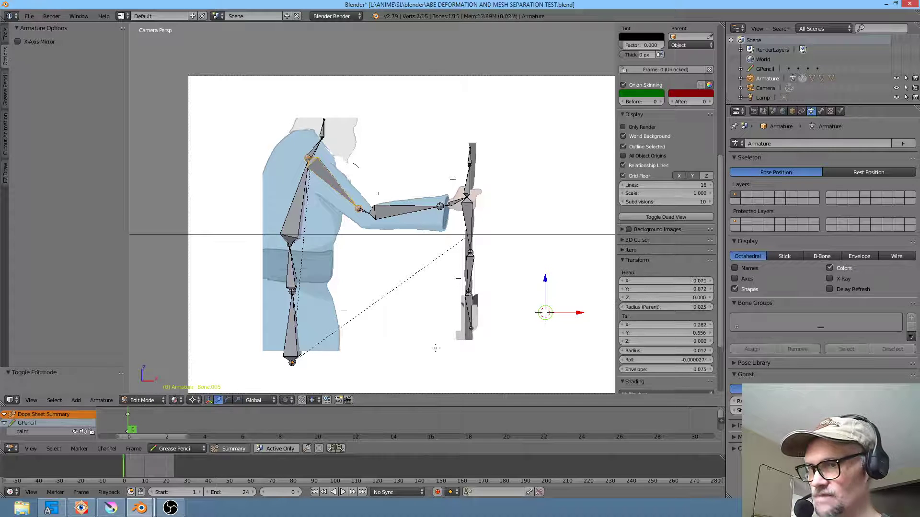
click(146, 400)
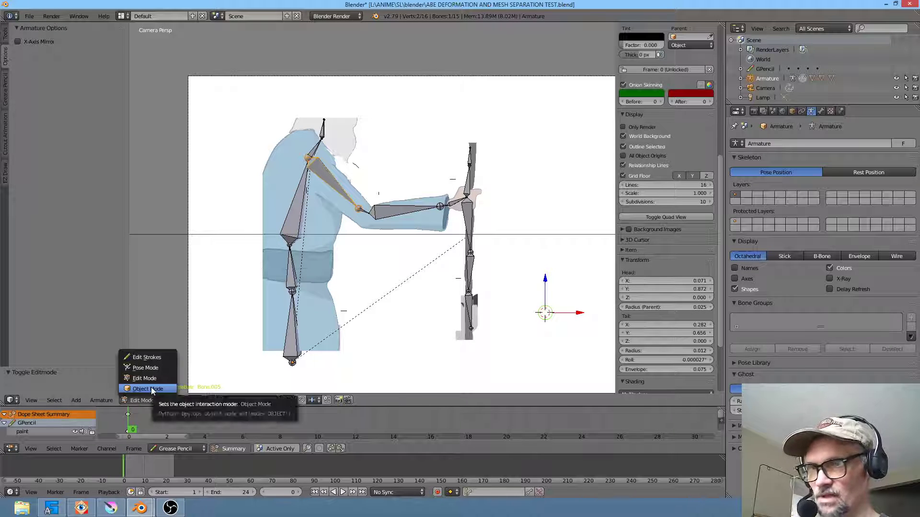
click(151, 389)
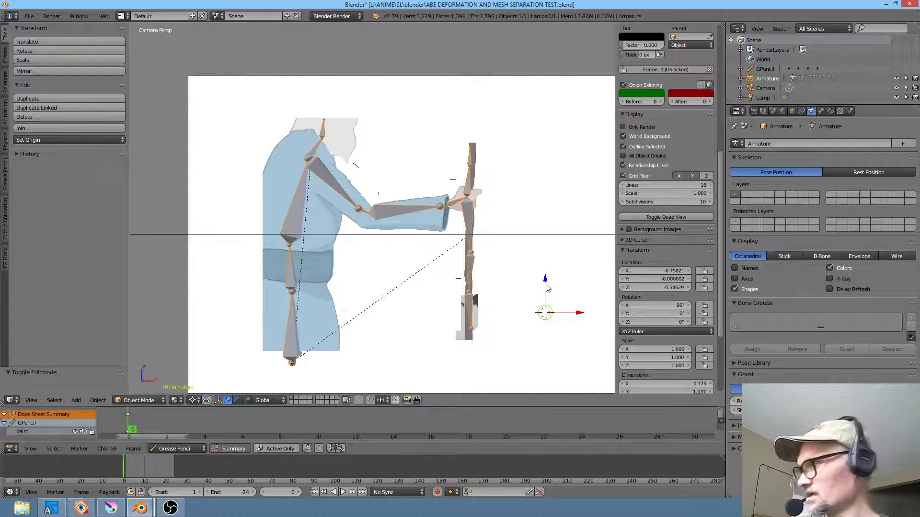
key(shift+a)
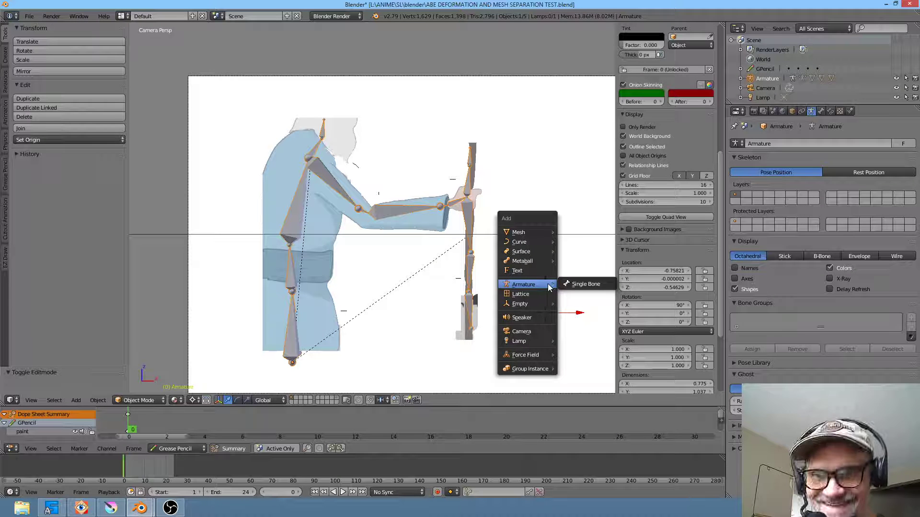
click(574, 285)
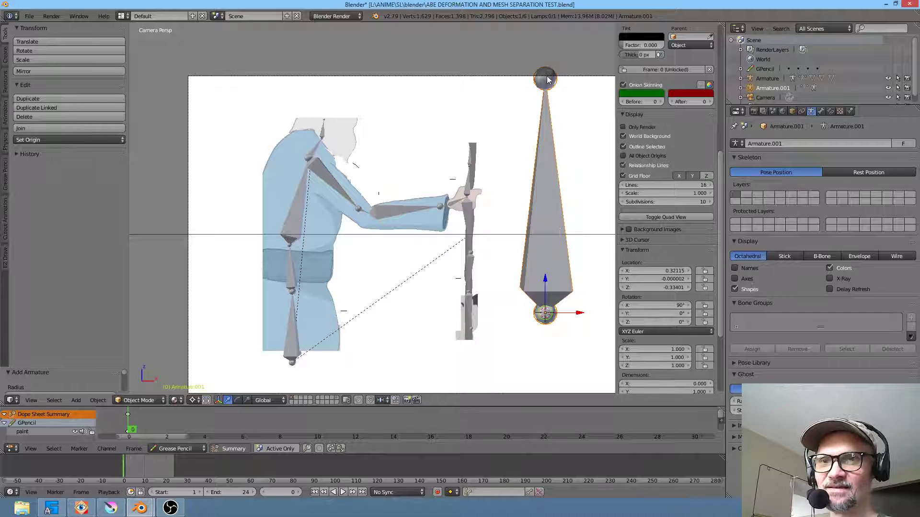
Shorten the new bone to about a quarter of its length and extrude two more bones upward as a spine chain
key(Tab)
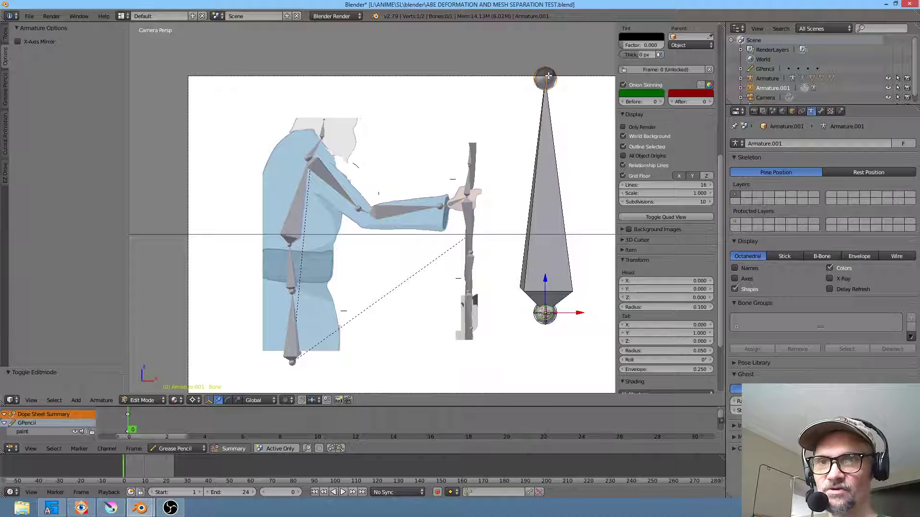
key(g)
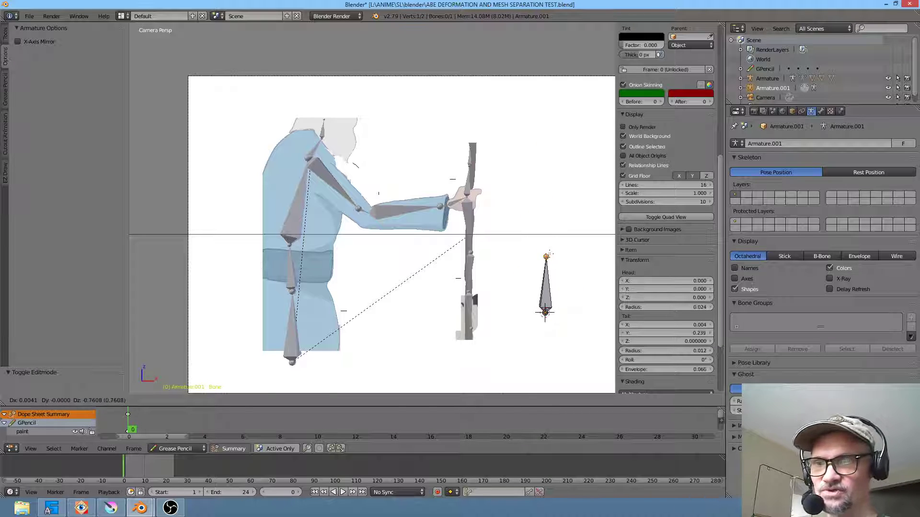
click(552, 252)
key(e)
click(546, 177)
key(e)
click(541, 94)
Extrude an upper-arm bone outward from the demo chain's shoulder joint and a forearm bone downward from its end
click(549, 180)
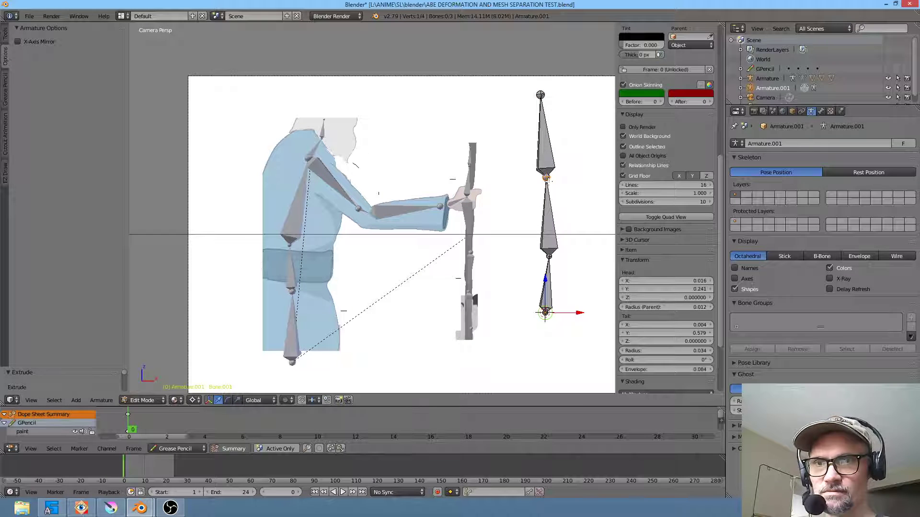
key(e)
click(595, 194)
key(e)
right_click(597, 195)
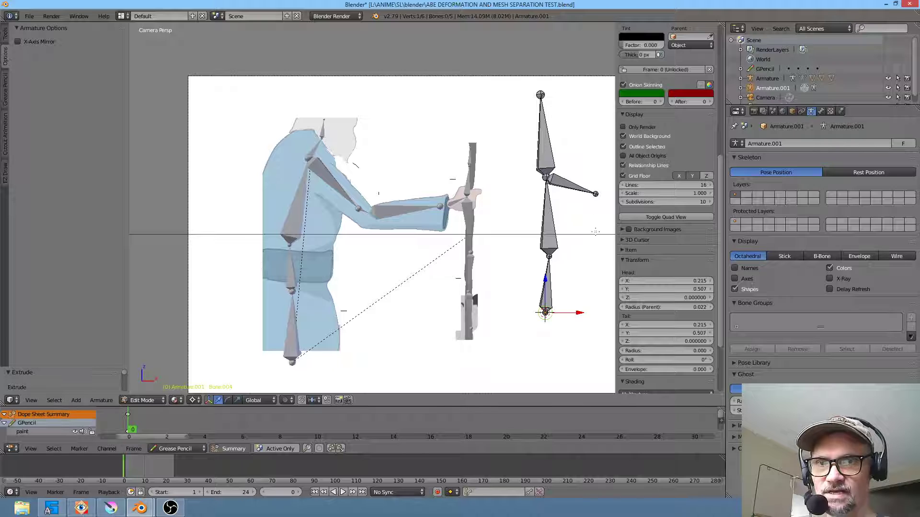
key(e)
click(599, 235)
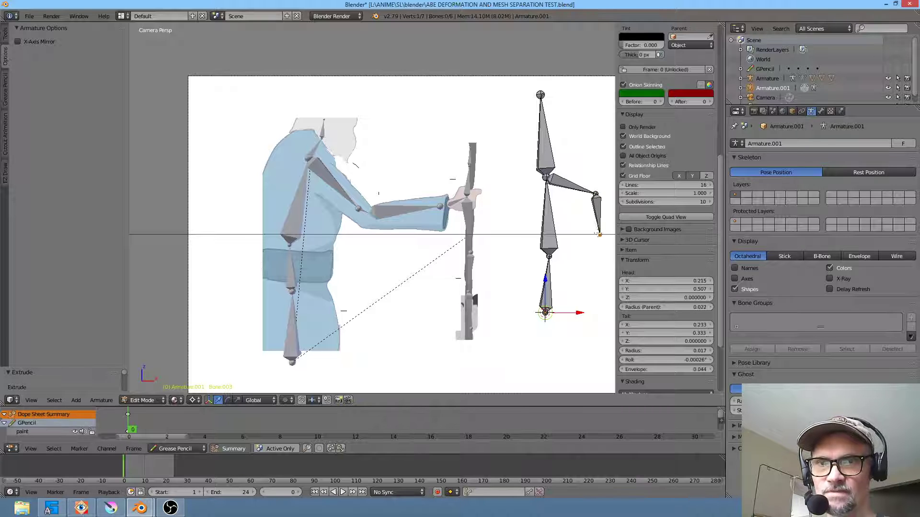
Leave Edit Mode and delete the demo armature beside the staff
key(Tab)
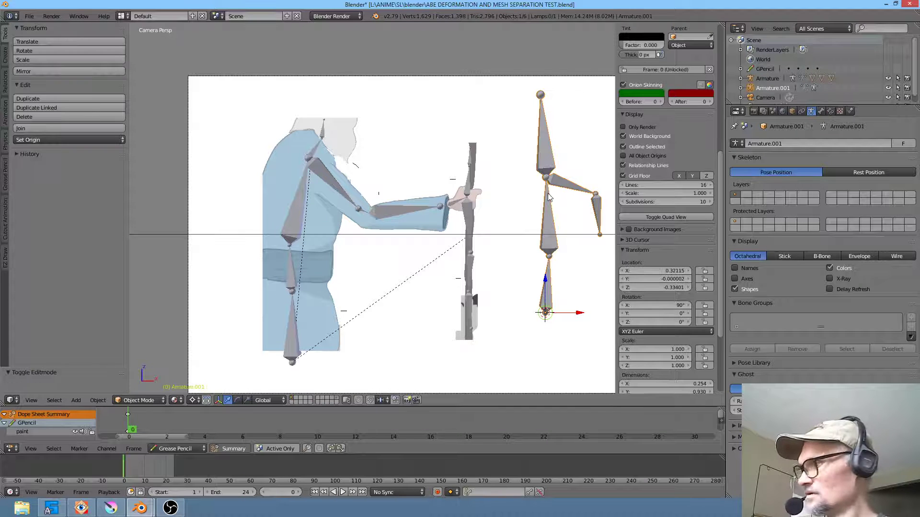
key(x)
click(547, 202)
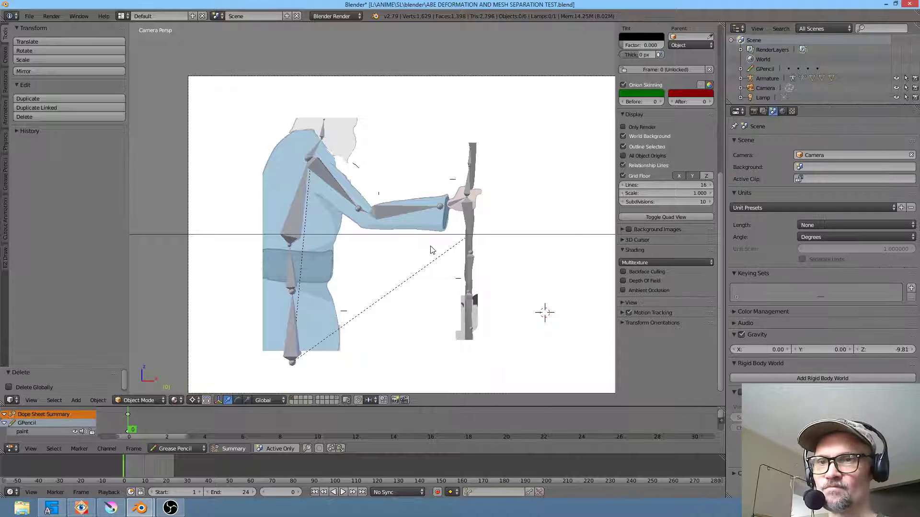
key(alt+a)
key(Escape)
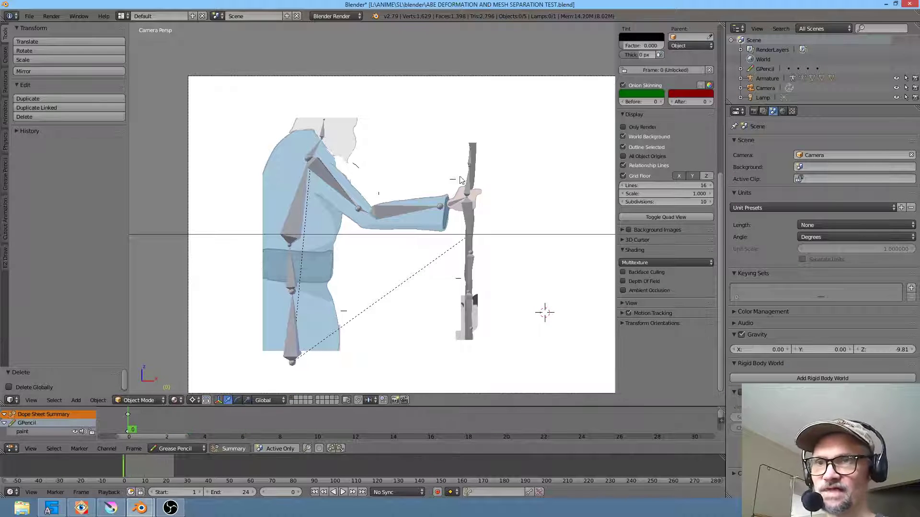
Select the arm mesh together with the character's armature and show the Set Parent To option With Automatic Weights
right_click(291, 219)
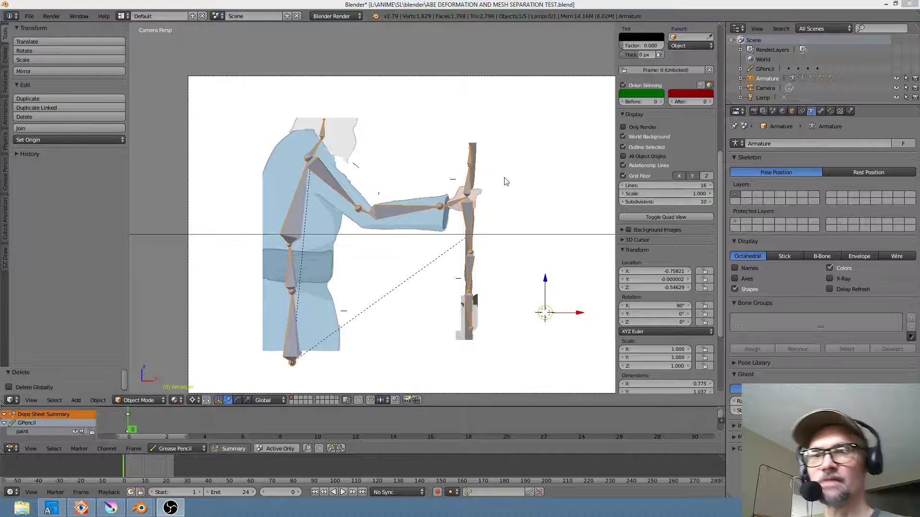
right_click(428, 223)
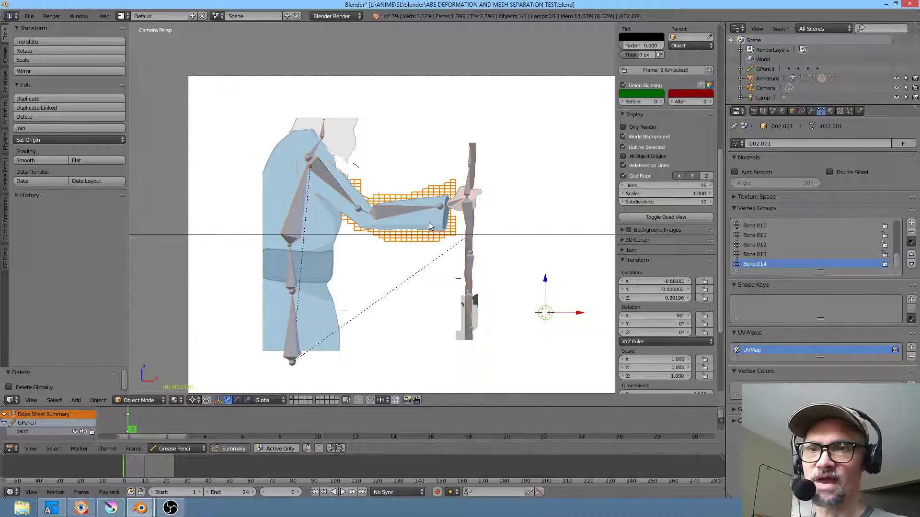
right_click(401, 210)
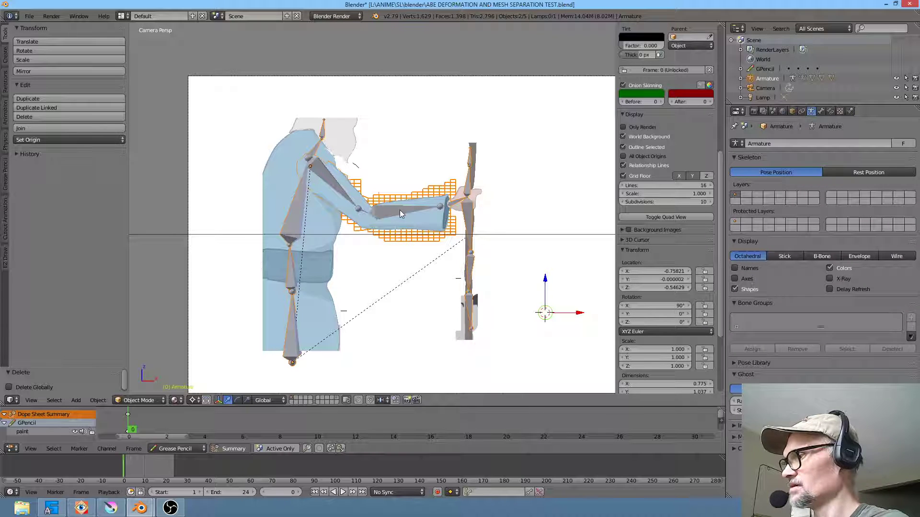
key(ctrl+p)
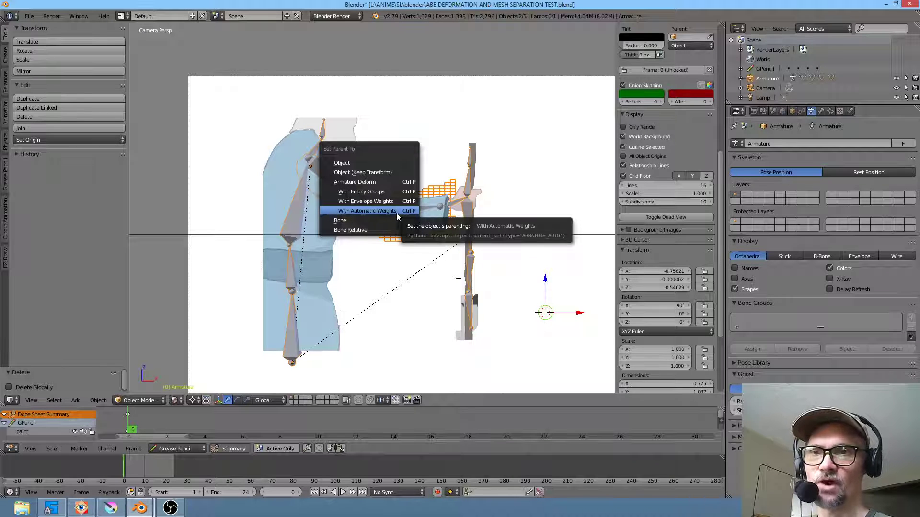
click(399, 213)
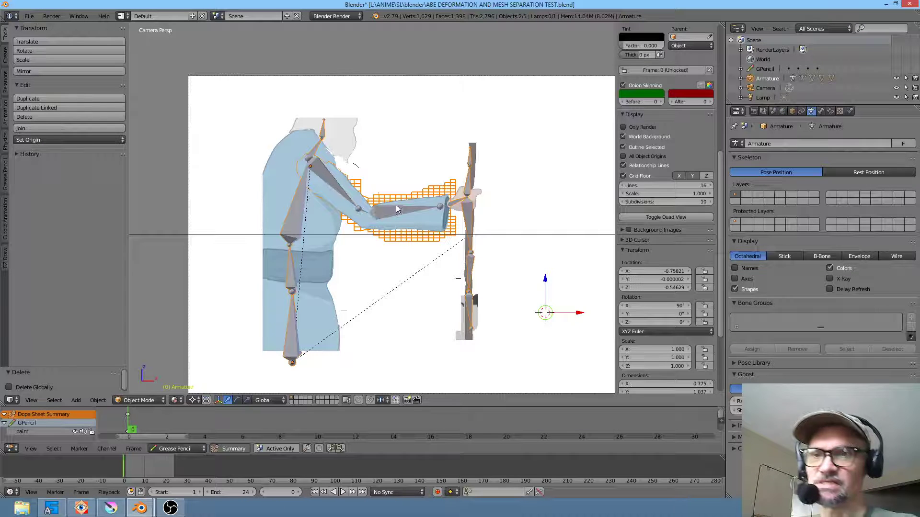
Delete the excess vertices along the underside of the forearm on the arm mesh and return to Object Mode
right_click(416, 242)
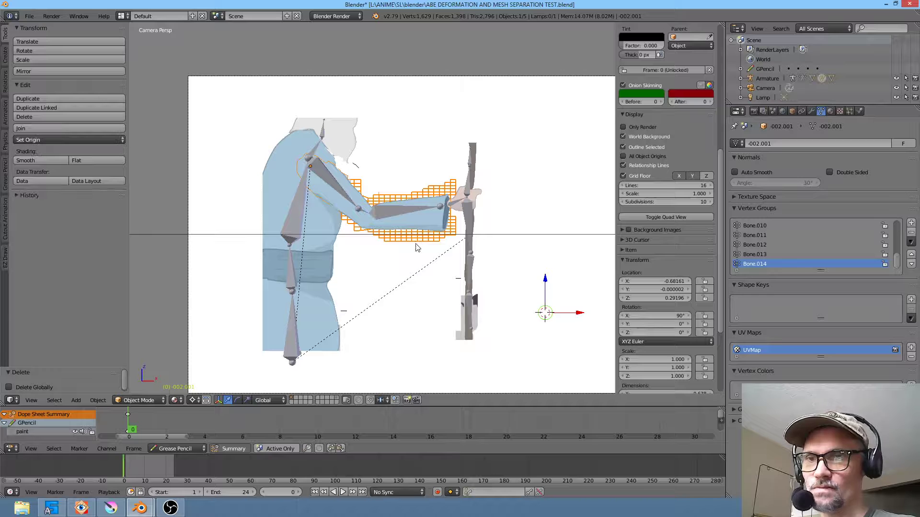
key(Tab)
key(Tab)
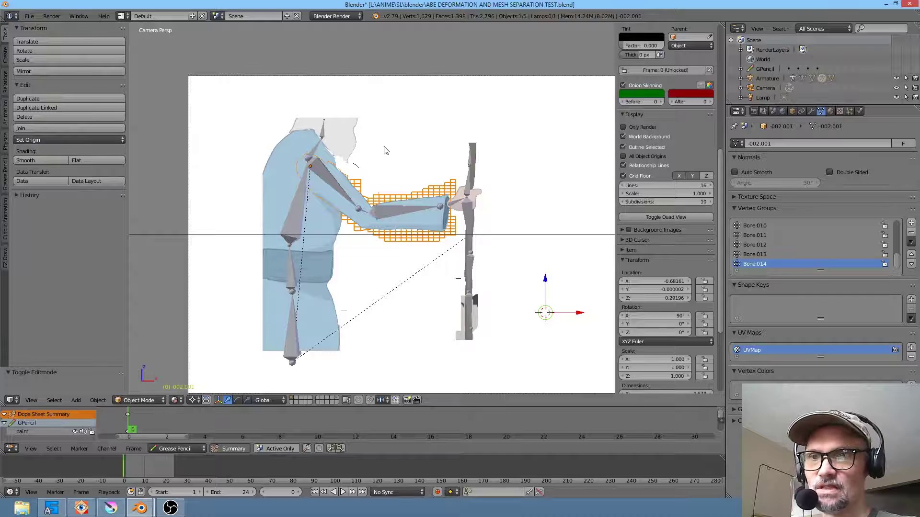
key(Tab)
mouse_move(447, 247)
ctrl+mouse_down()
mouse_move(412, 232)
mouse_move(372, 245)
mouse_move(380, 257)
ctrl+mouse_up()
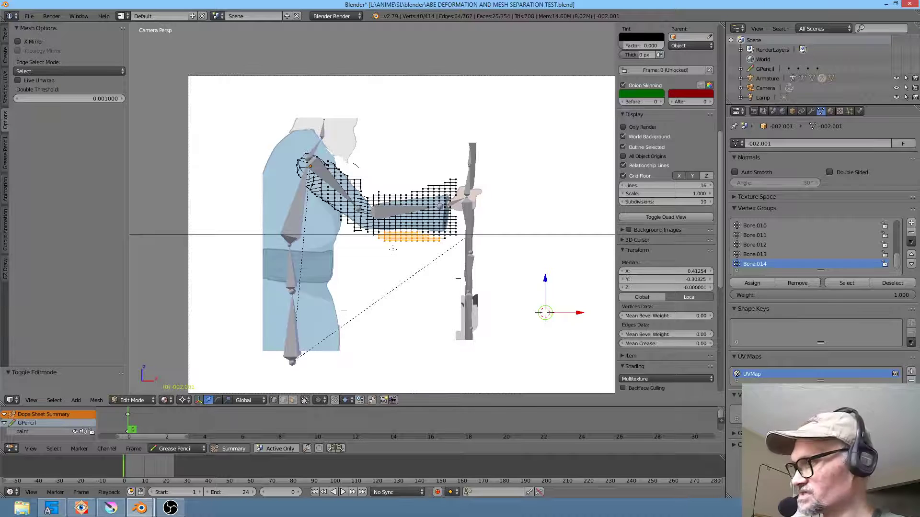
key(x)
click(392, 249)
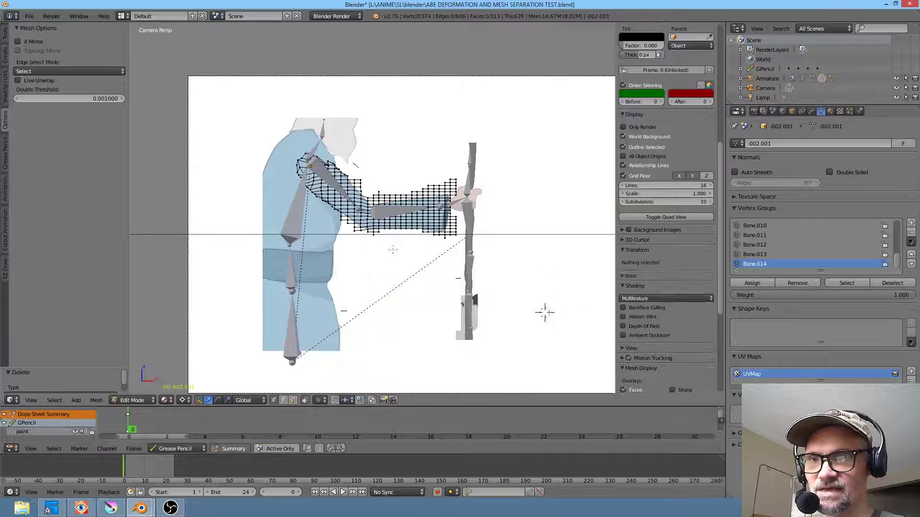
scroll(416, 235, up, 3)
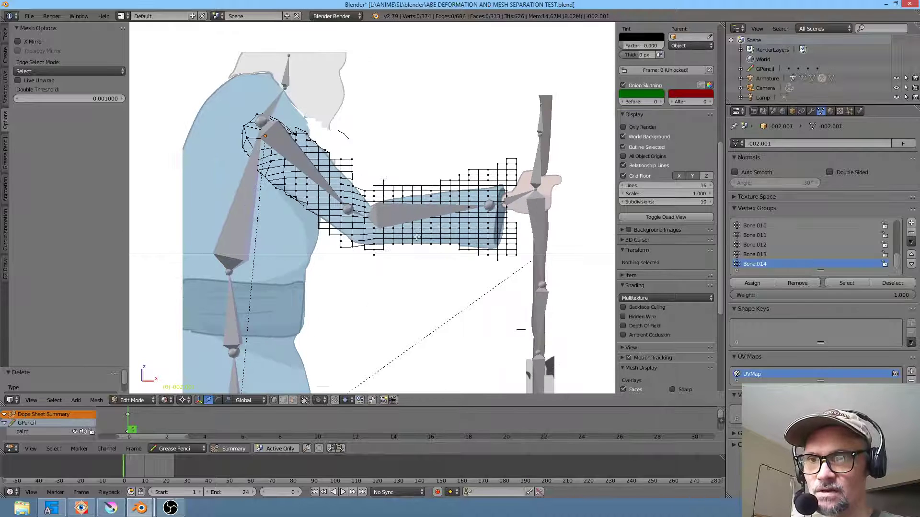
scroll(417, 237, down, 2)
key(Tab)
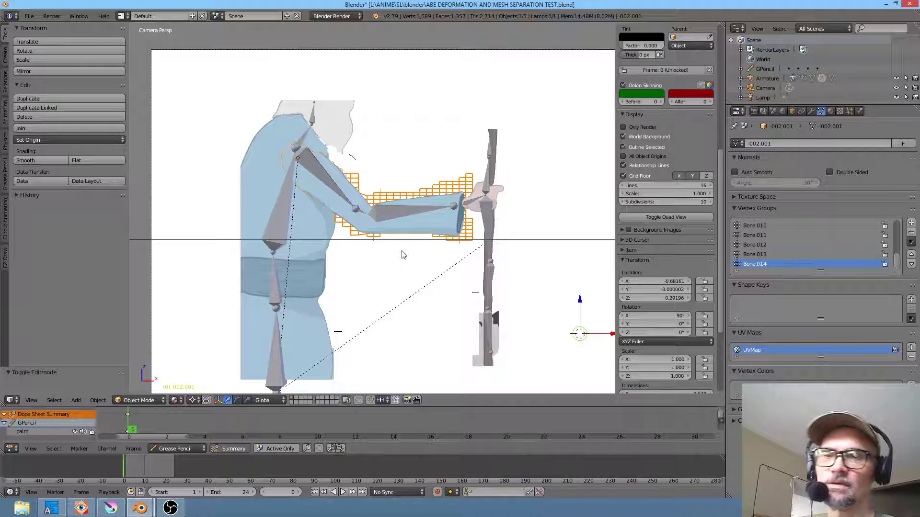
scroll(424, 278, down, 1)
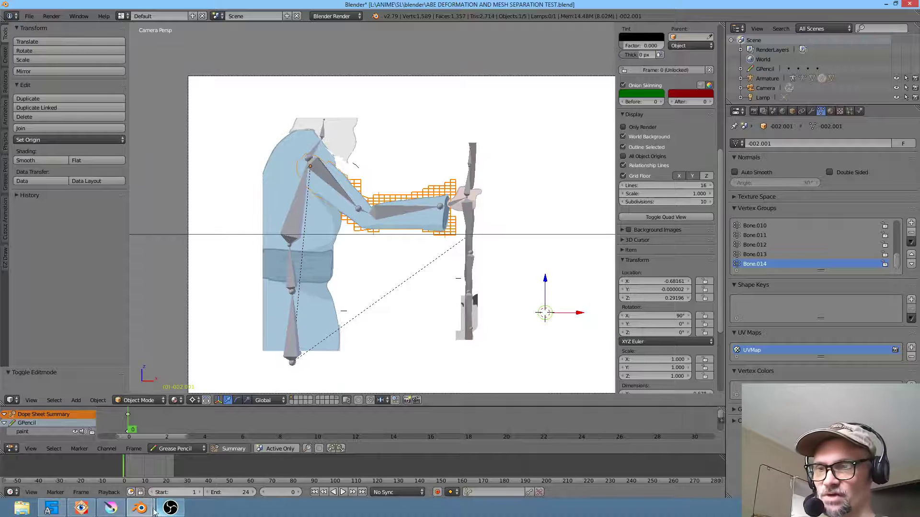
Switch to the Blender window with 038.blend and view the green-clad character's mesh in Edit Mode
mouse_move(144, 509)
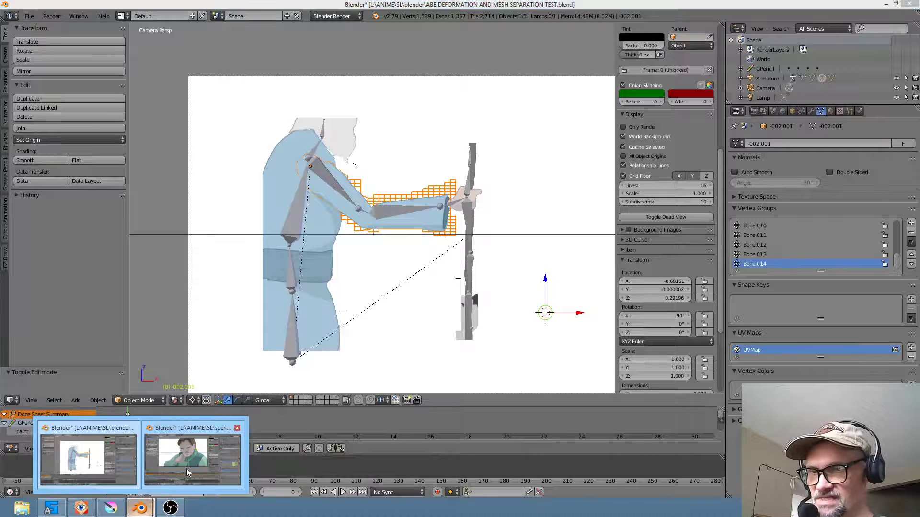
click(183, 472)
key(Tab)
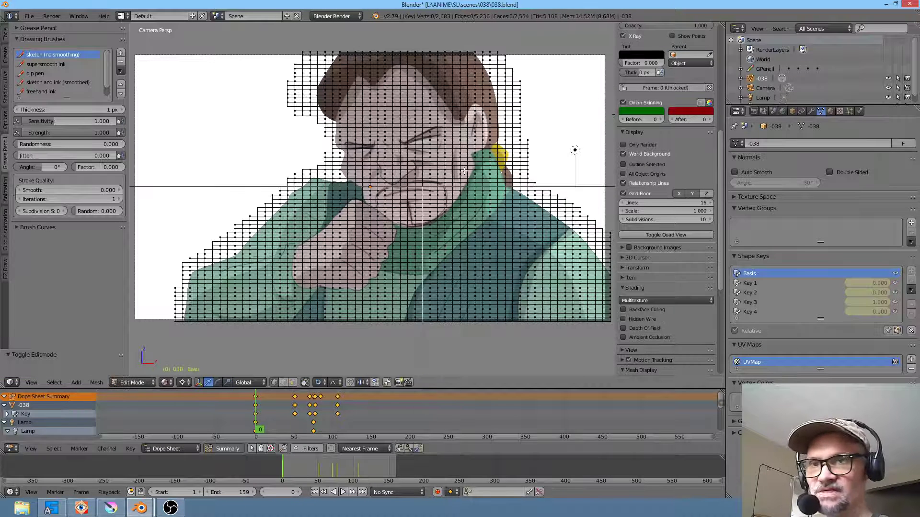
scroll(507, 120, down, 2)
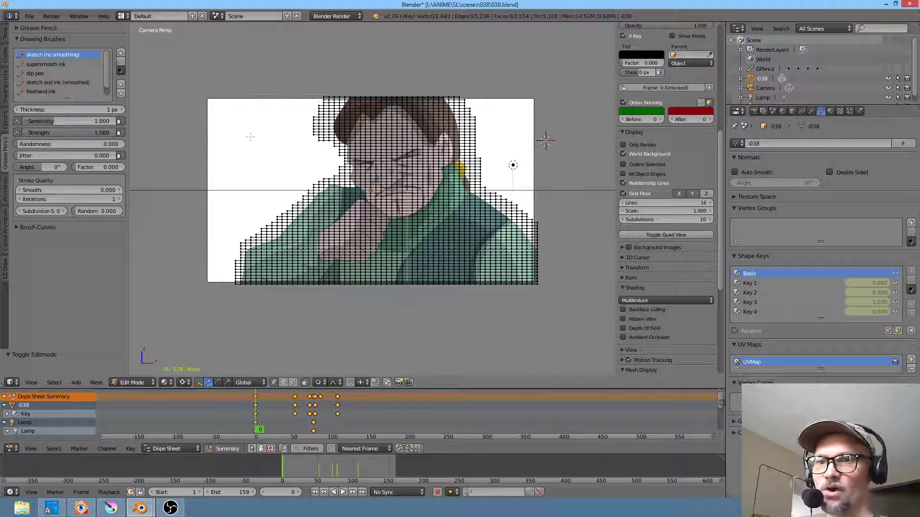
Leave mesh editing in the 038 scene and switch to the ABE DEFORMATION AND MESH SEPARATION TEST scene
key(Tab)
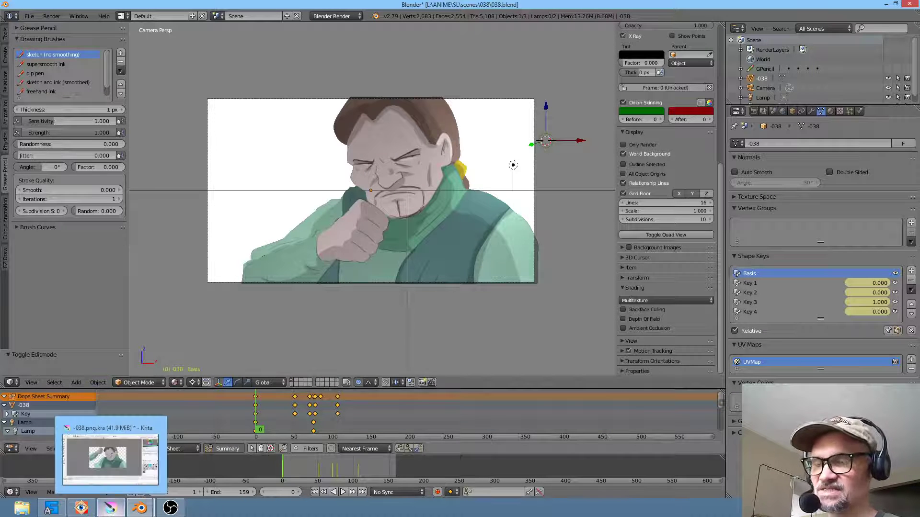
mouse_move(148, 511)
click(88, 455)
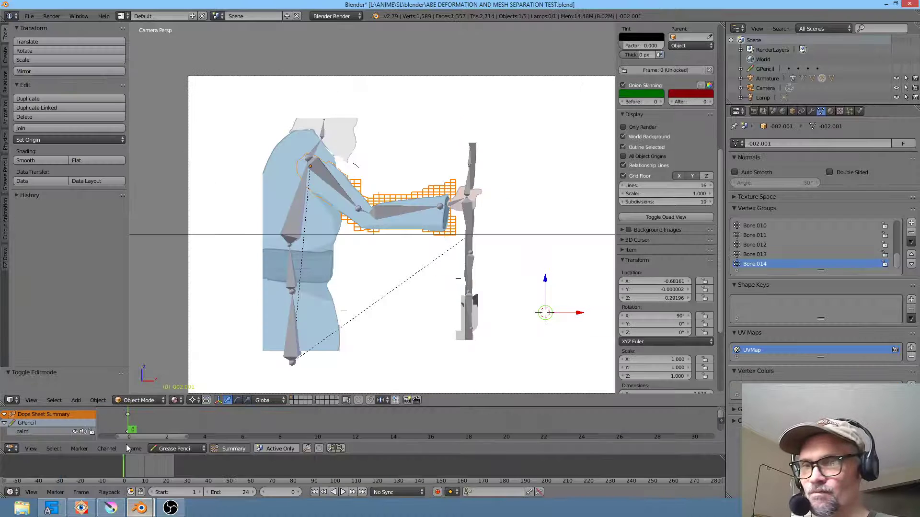
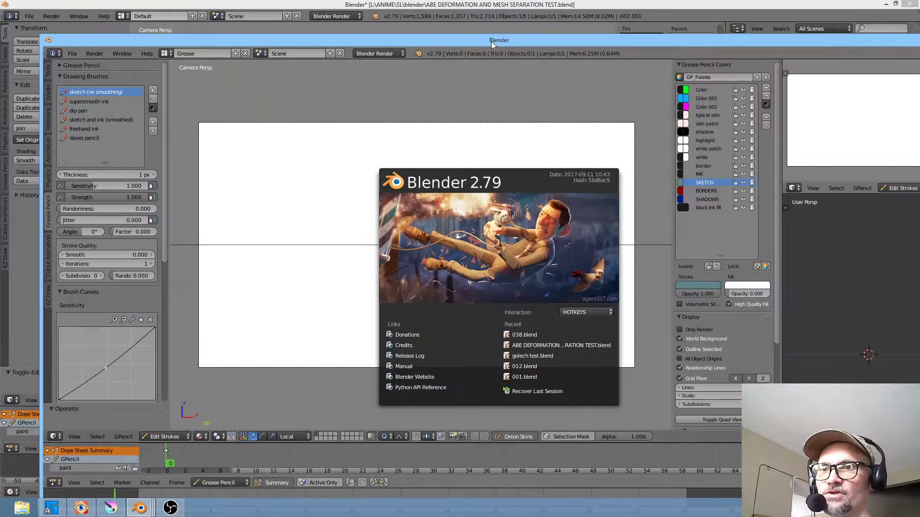
Maximize the new Blender window and start adding a mesh with Images as Planes
double_click(491, 39)
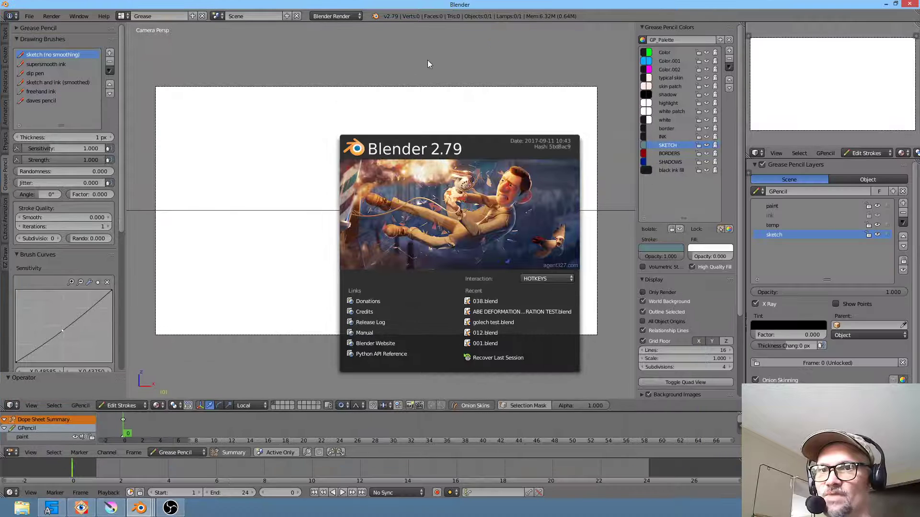
click(245, 142)
key(shift+a)
mouse_move(244, 140)
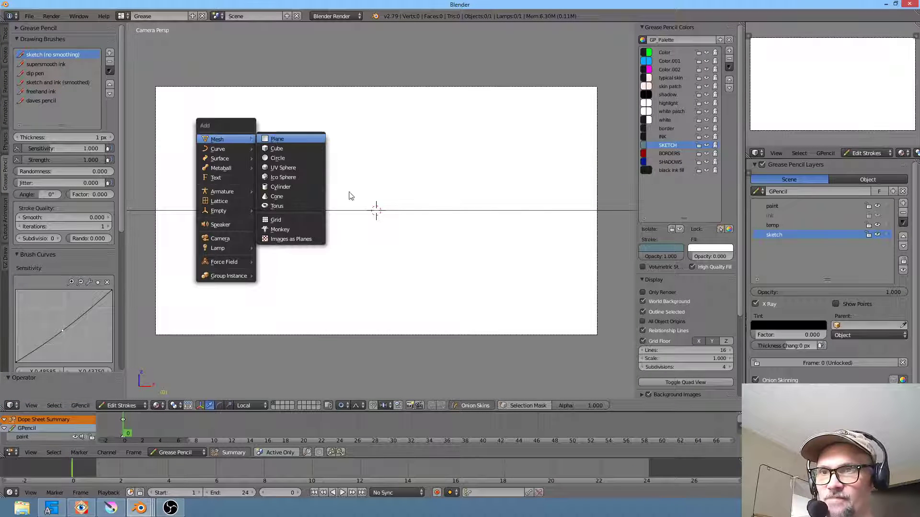
click(314, 239)
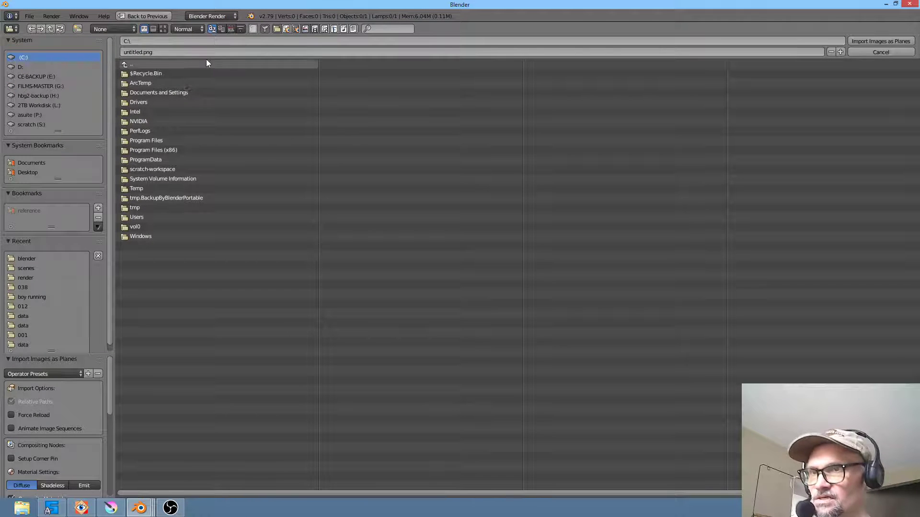
Browse to the L:\ANIME\SL\scenes folder and display its files as thumbnails
click(54, 105)
click(141, 84)
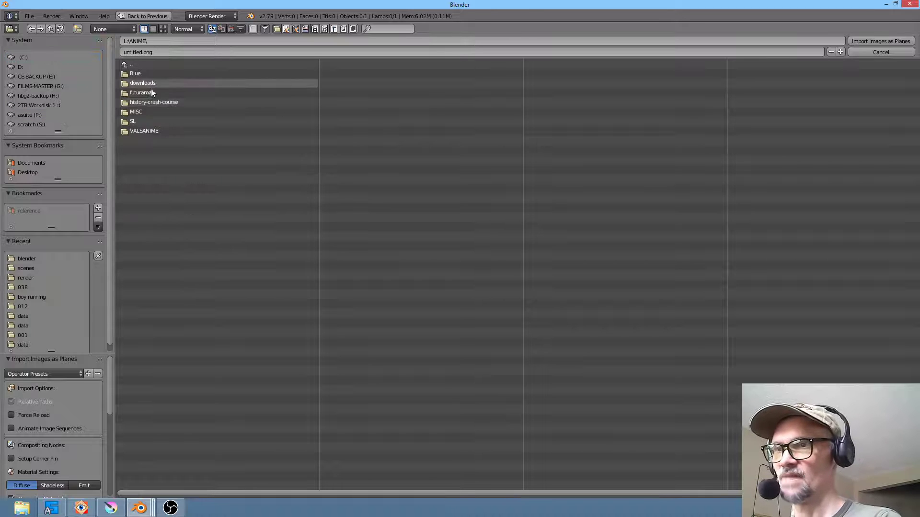
click(152, 123)
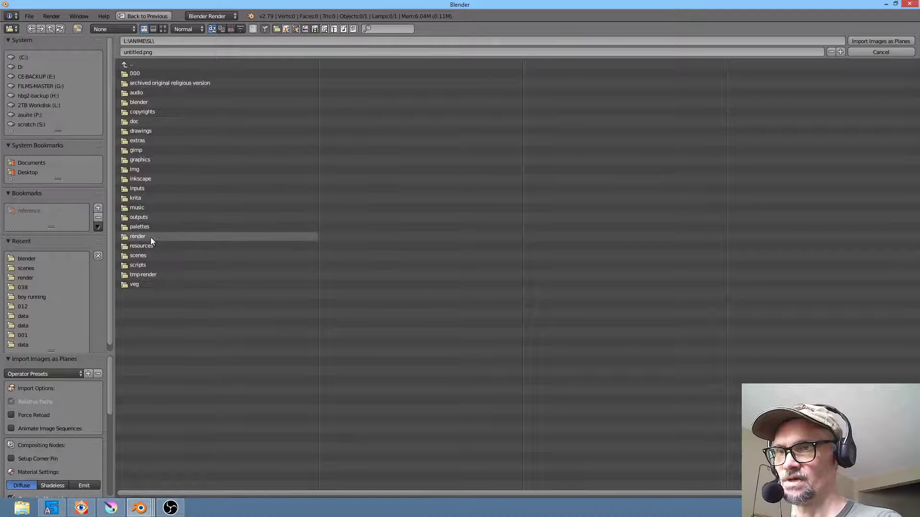
click(143, 255)
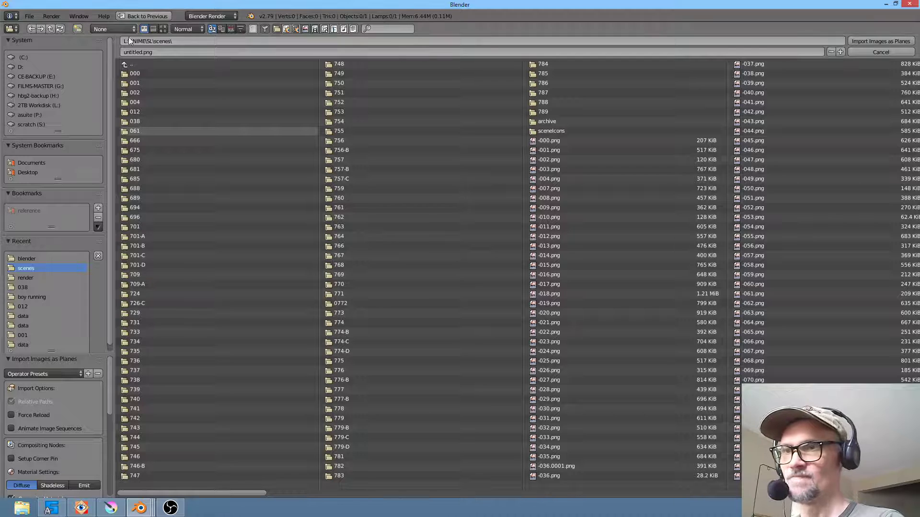
click(163, 30)
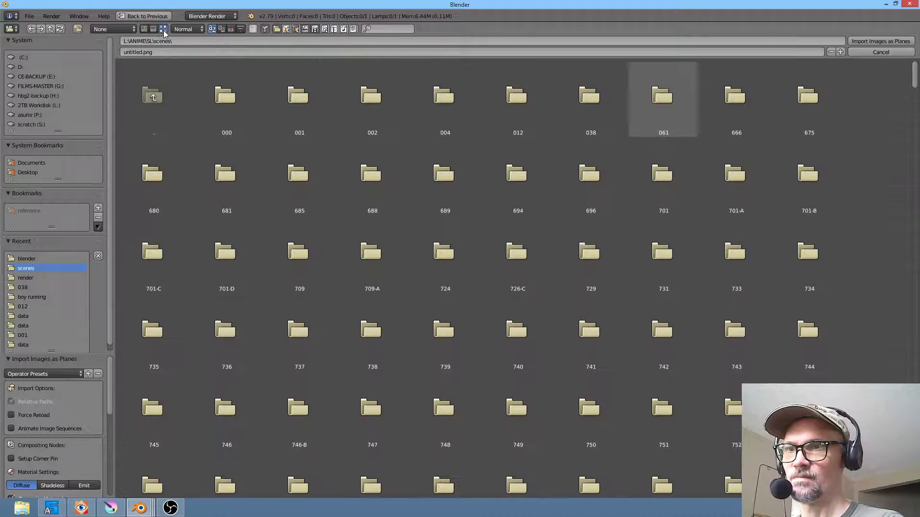
Import -025.png as an image plane with an Emit material
scroll(271, 71, down, 10)
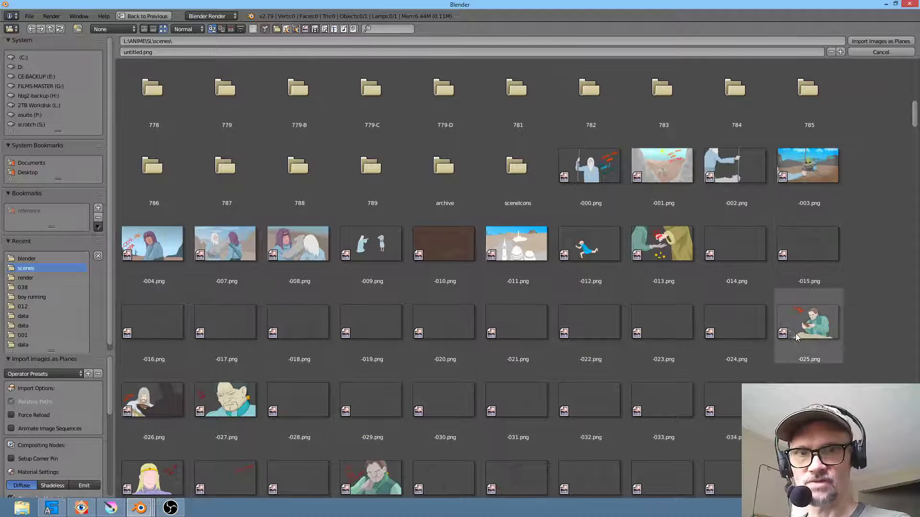
click(807, 319)
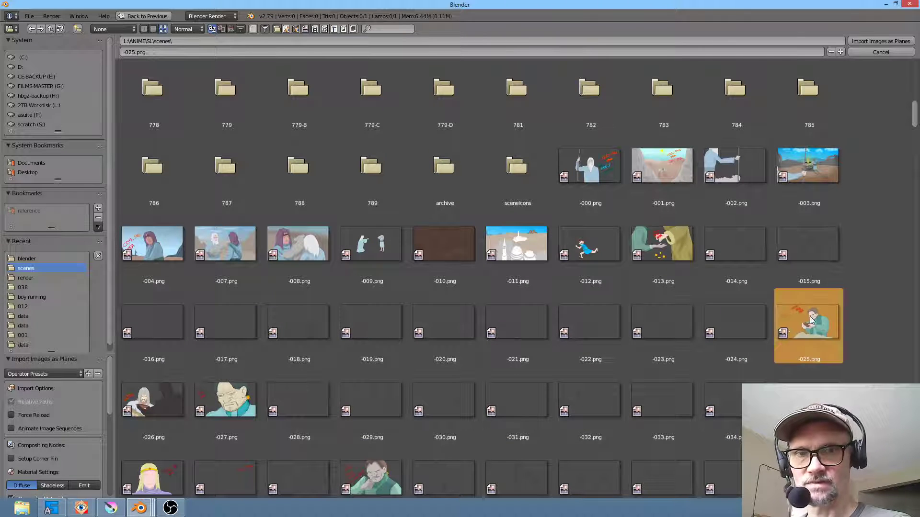
click(87, 486)
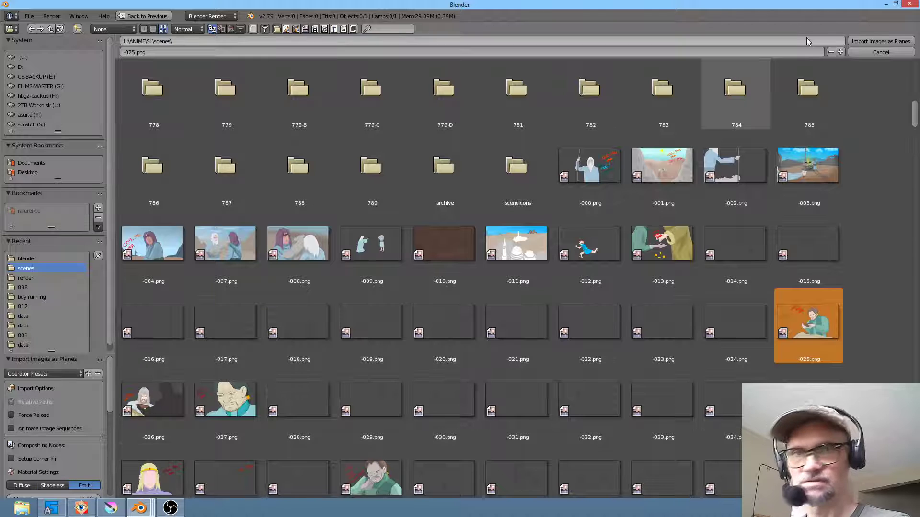
click(880, 41)
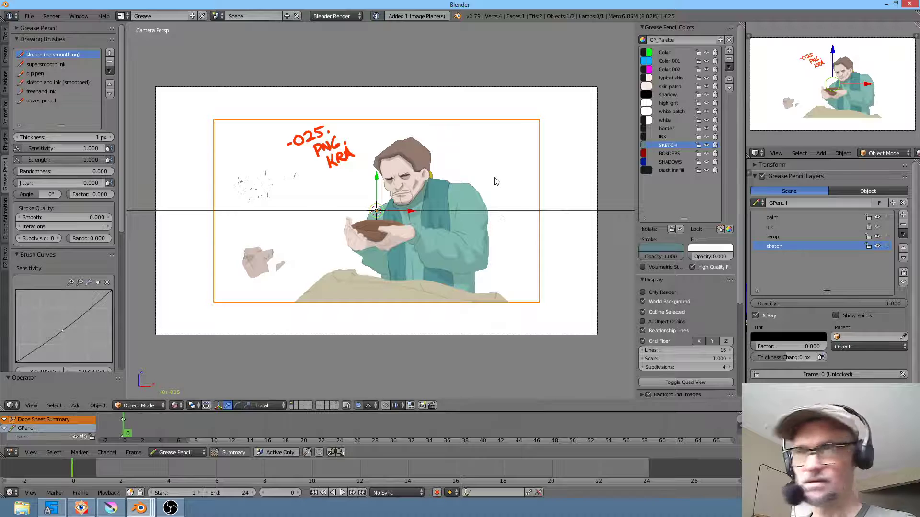
Switch to the Default screen layout and set the -025 material's Emit value to 0.82
key(ctrl+Left)
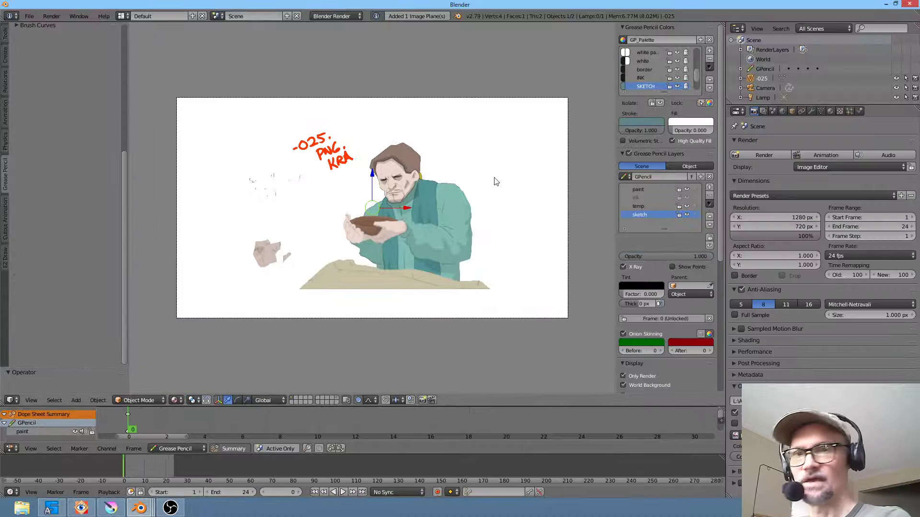
click(831, 112)
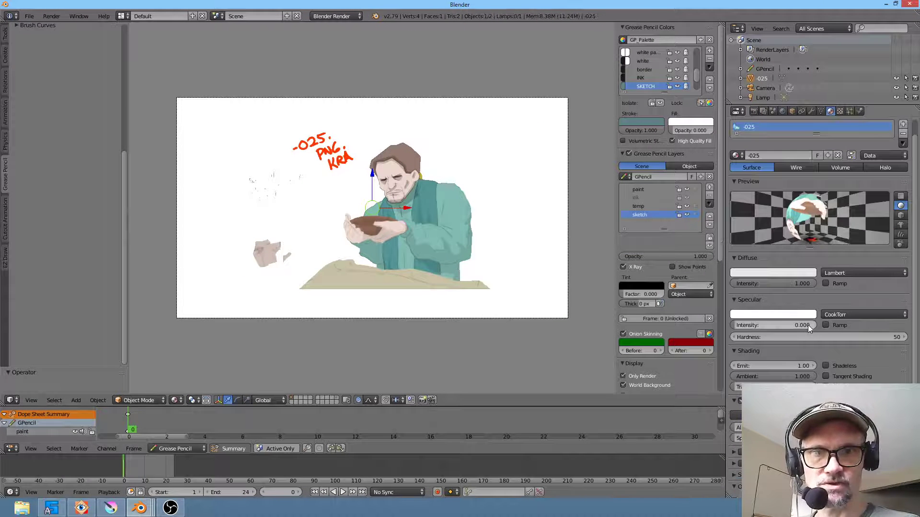
drag(789, 367, 671, 368)
drag(742, 366, 776, 366)
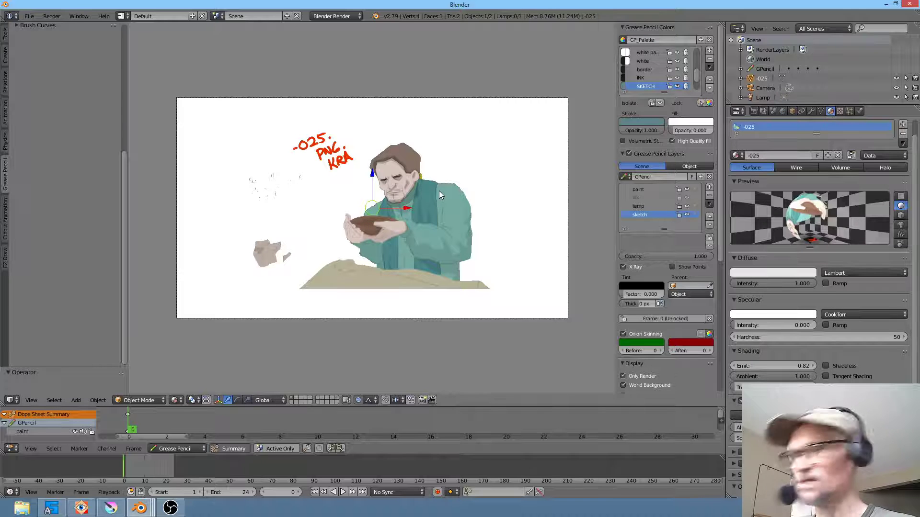
key(Tab)
right_click(517, 126)
key(g)
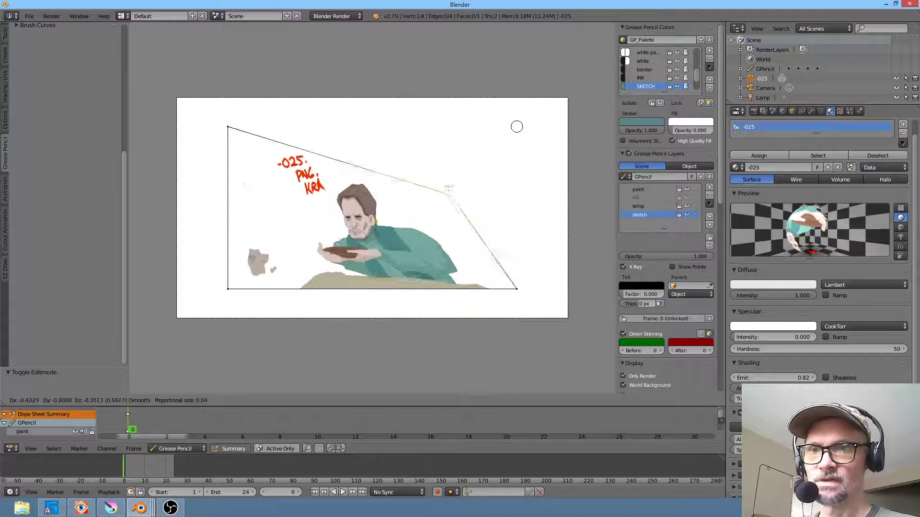
right_click(482, 146)
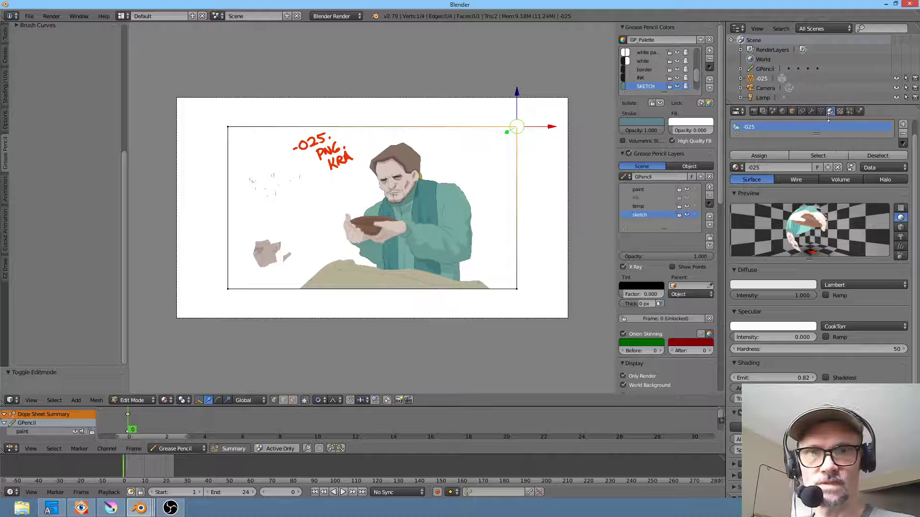
Add a Subdivision Surface modifier to the -025 plane, set to Simple with 3 view subdivisions
click(809, 112)
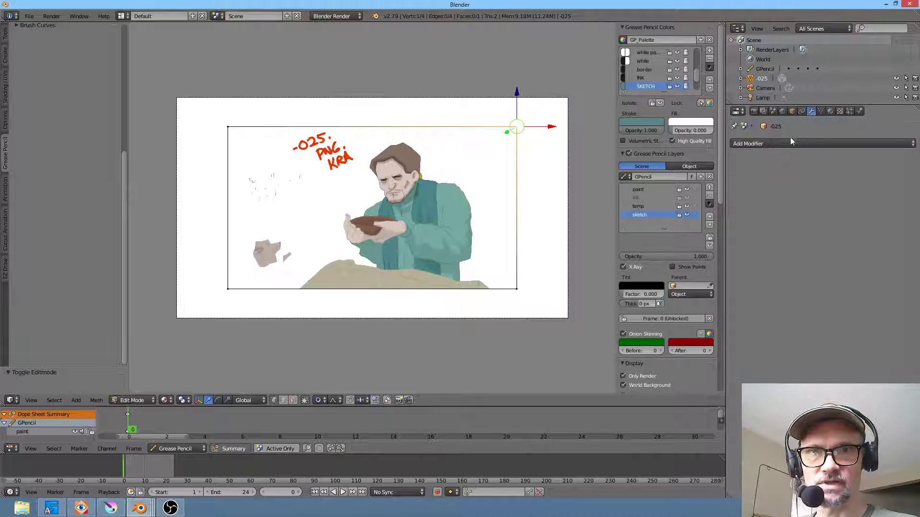
click(786, 142)
click(752, 303)
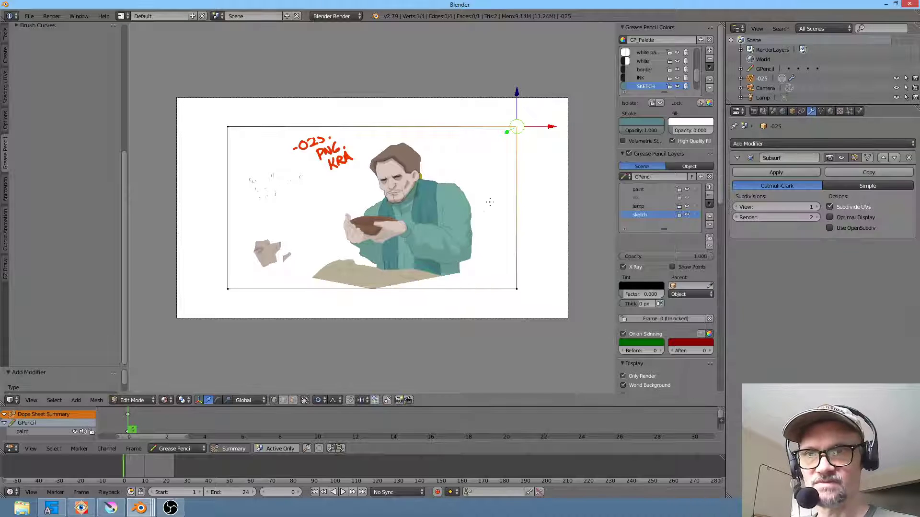
click(875, 186)
drag(801, 208, 811, 208)
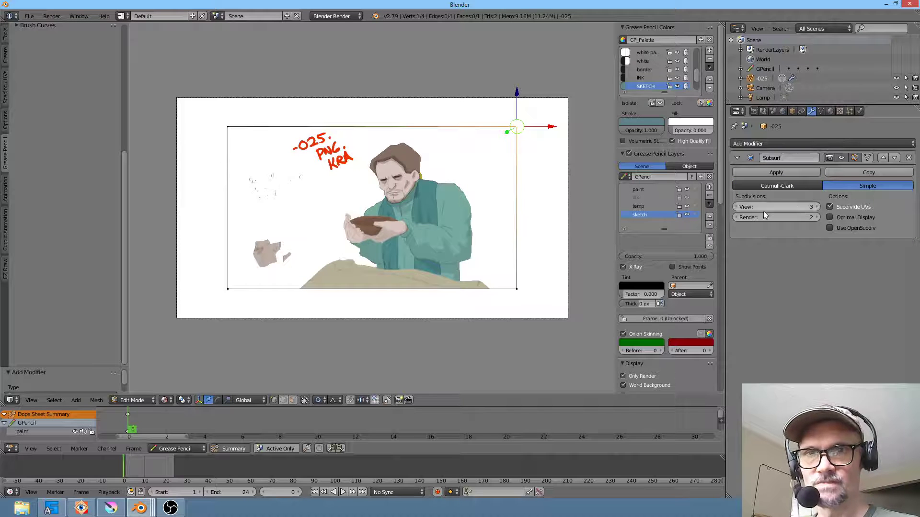
Return to Object Mode and turn off the Only Render and World Background display options
key(Tab)
click(645, 376)
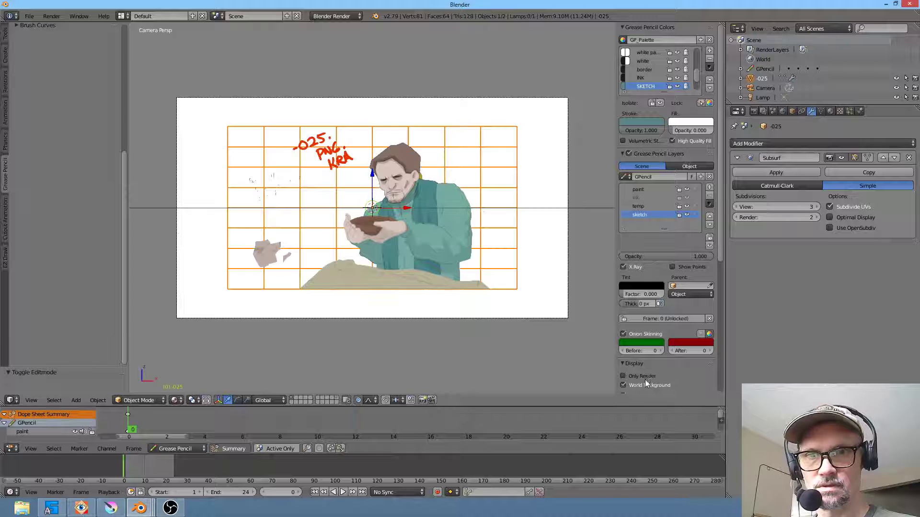
click(645, 385)
Set the modifier's view subdivisions to 5 and apply it to the plane
mouse_move(795, 212)
mouse_down()
mouse_move(809, 211)
mouse_move(792, 207)
mouse_up()
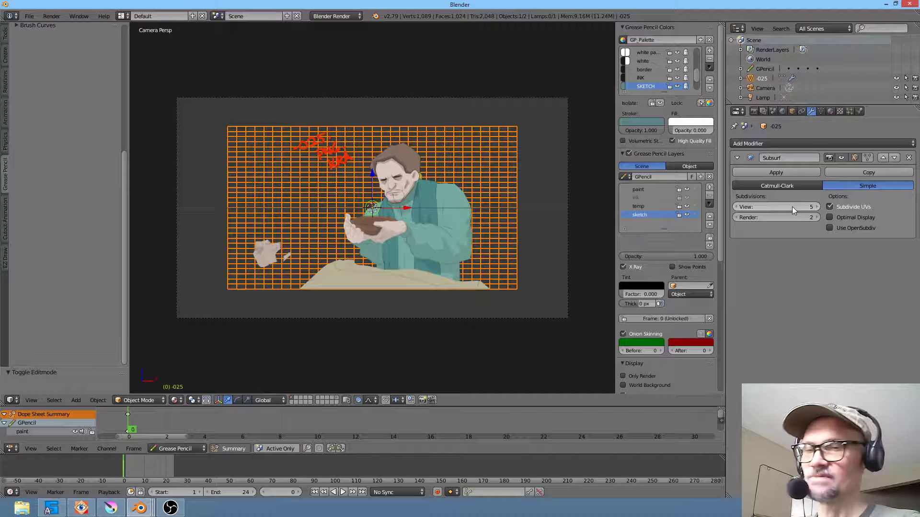
drag(792, 206, 801, 211)
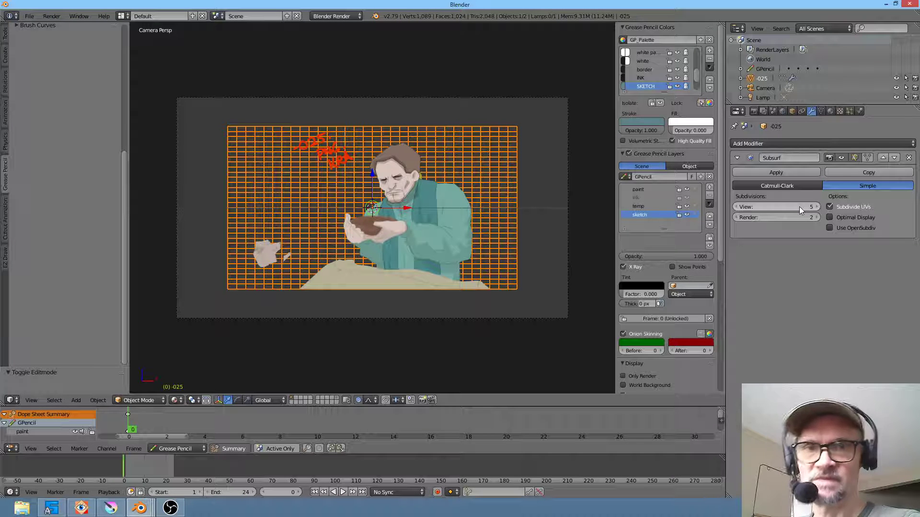
click(796, 174)
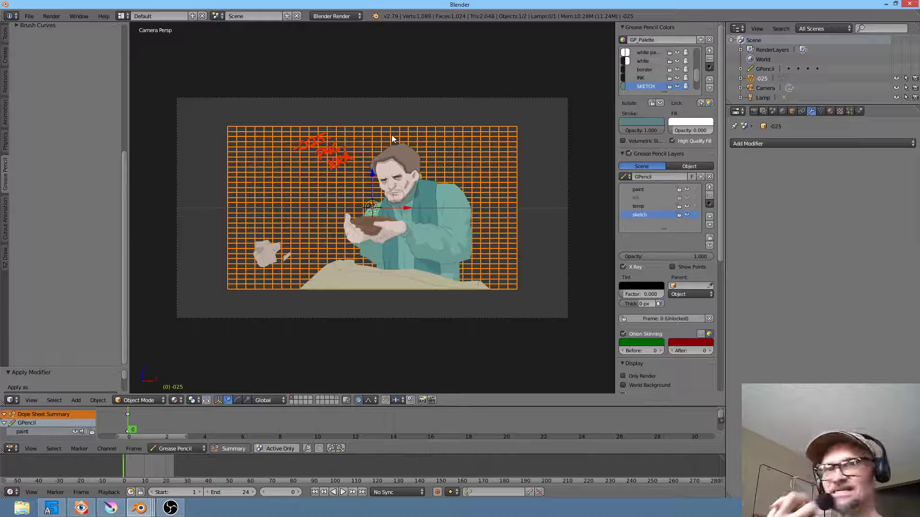
In Edit Mode, lasso-select the plane's vertices surrounding the seated man and the table and delete them
key(Tab)
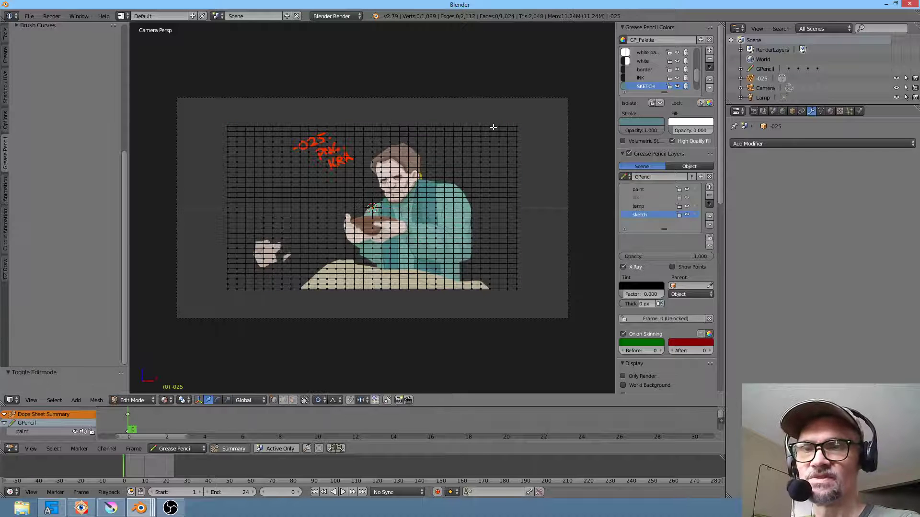
scroll(439, 144, up, 2)
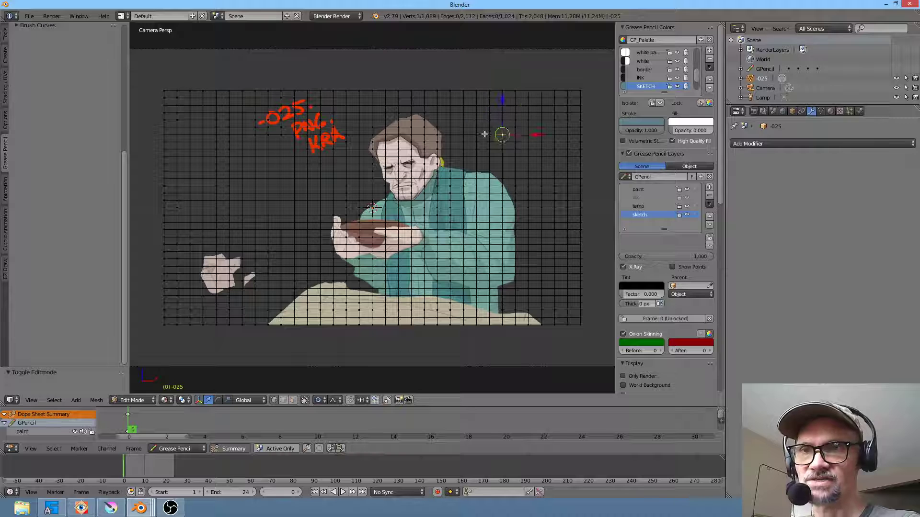
right_click(495, 172)
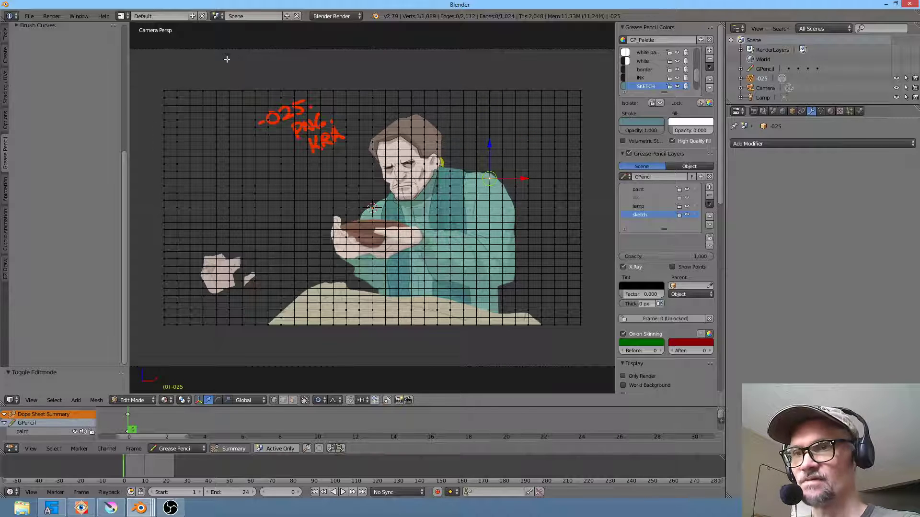
scroll(324, 98, down, 1)
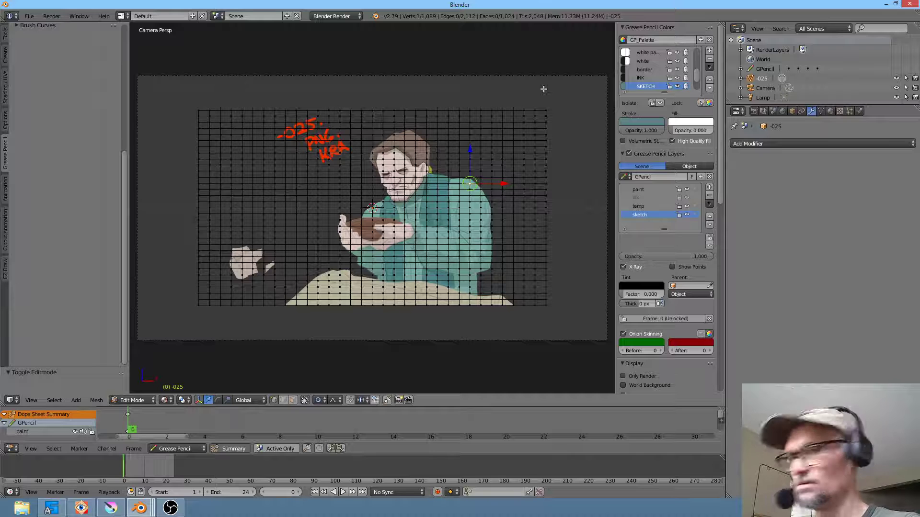
mouse_move(366, 85)
ctrl+mouse_down()
mouse_move(246, 89)
mouse_move(168, 108)
mouse_move(142, 300)
mouse_move(261, 322)
mouse_move(312, 230)
mouse_move(357, 194)
mouse_move(356, 166)
mouse_move(411, 123)
mouse_move(441, 137)
mouse_move(451, 165)
mouse_move(569, 163)
mouse_move(555, 179)
mouse_move(487, 169)
mouse_move(499, 259)
mouse_move(516, 289)
mouse_move(571, 240)
mouse_move(565, 257)
ctrl+mouse_up()
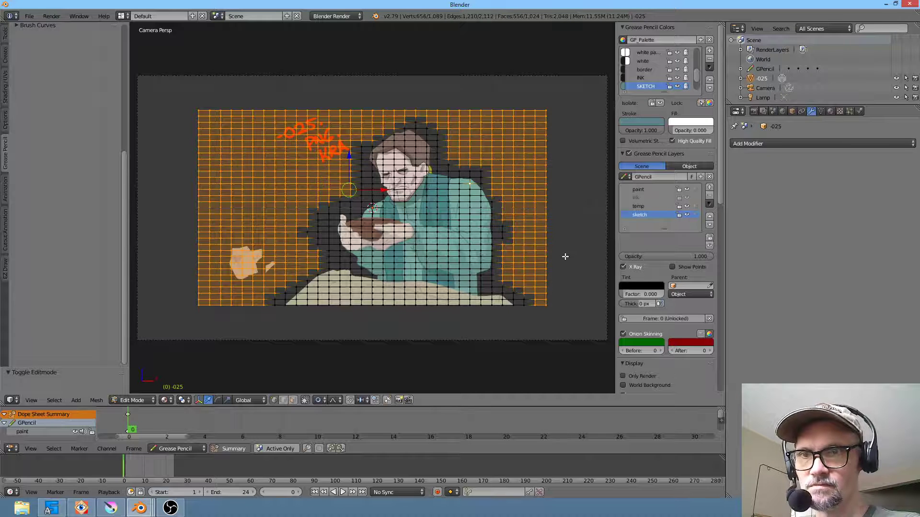
key(x)
click(527, 238)
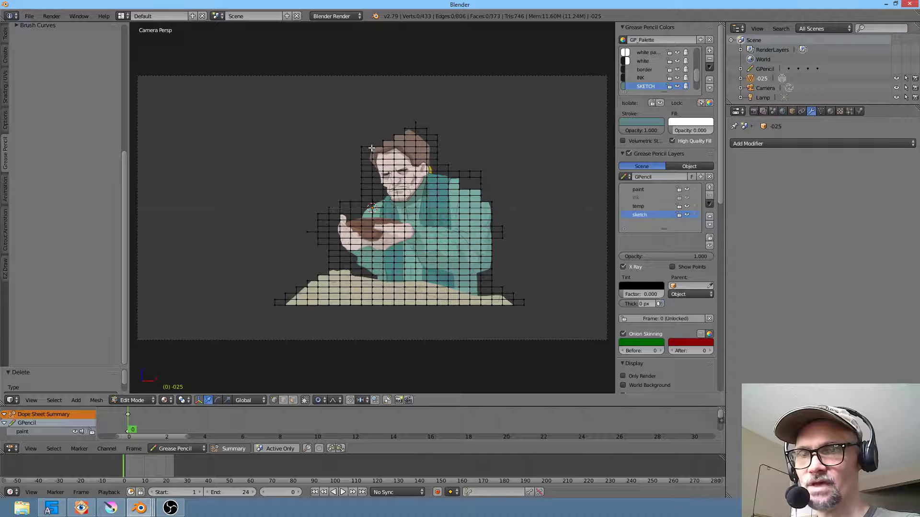
Move four boundary vertices along the top of the man's head one by one to fit the mesh around his hair
scroll(398, 154, up, 3)
right_click(391, 102)
key(g)
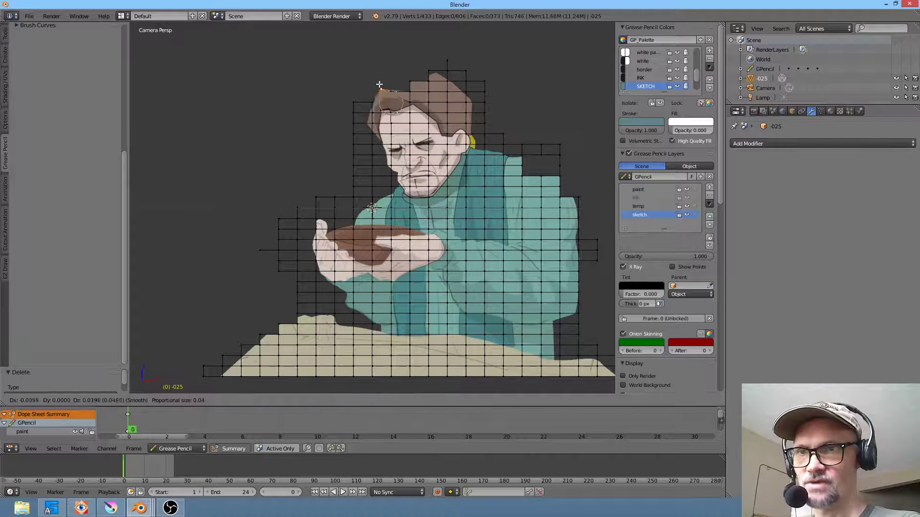
click(382, 86)
right_click(410, 93)
key(g)
click(400, 79)
right_click(432, 82)
key(g)
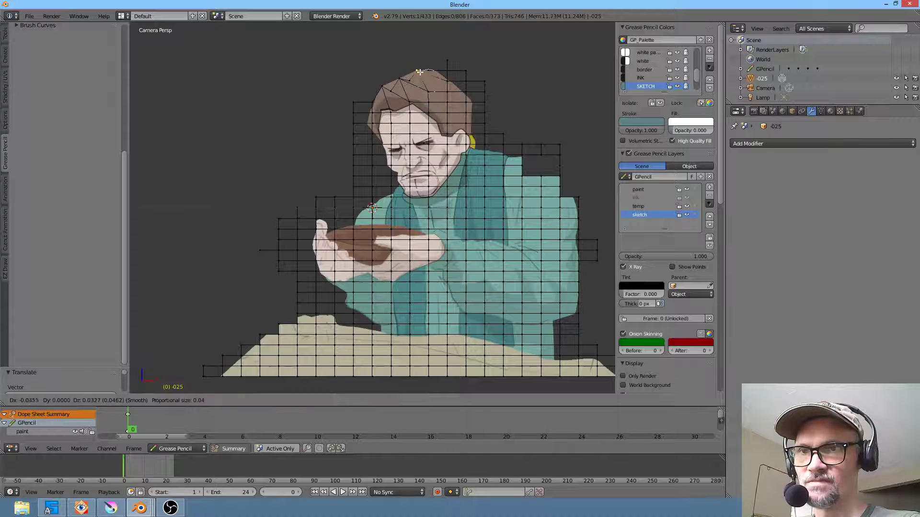
click(419, 72)
right_click(447, 60)
key(g)
click(449, 70)
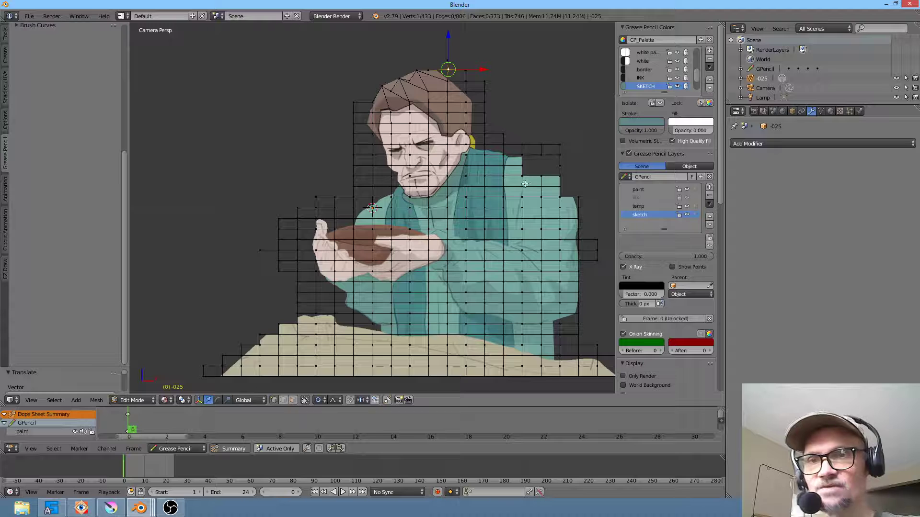
Move four boundary vertices along the upper back and shoulder one by one to fit the mesh around the teal jacket's outline
right_click(525, 167)
key(g)
click(531, 165)
right_click(524, 174)
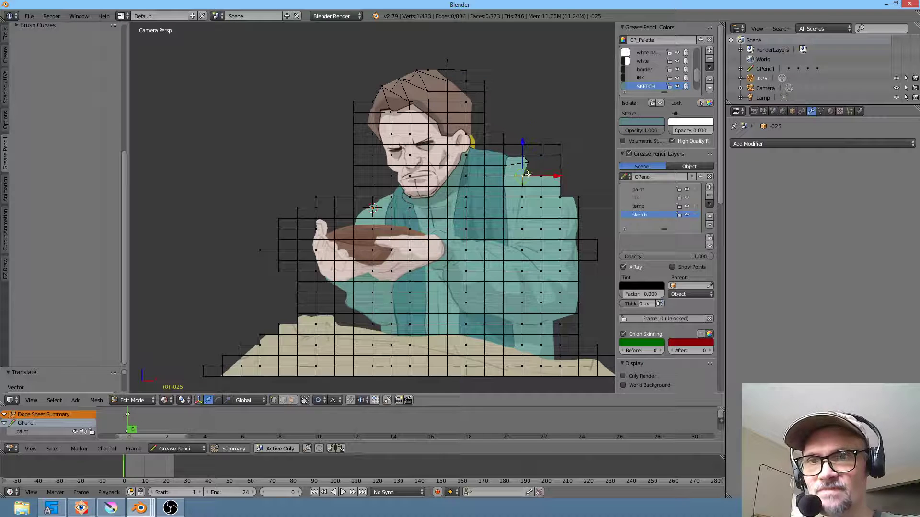
key(g)
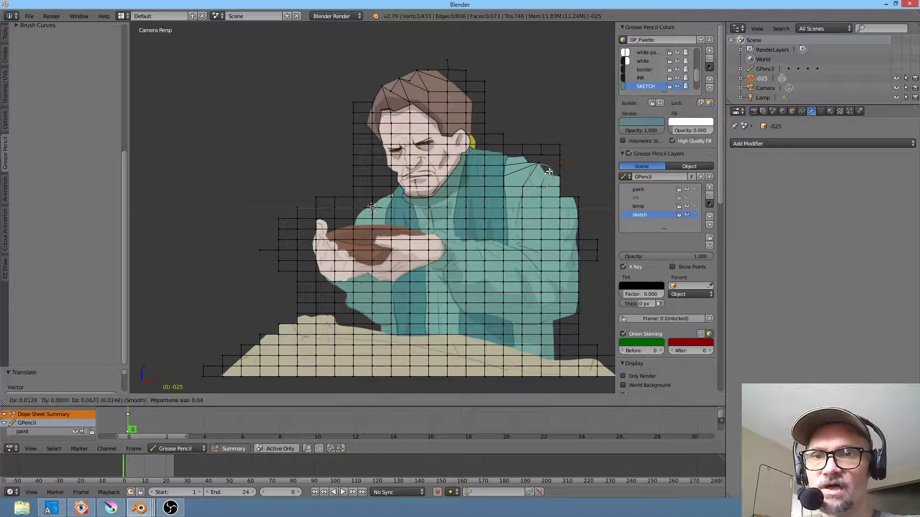
click(553, 168)
right_click(560, 185)
key(g)
click(566, 180)
right_click(560, 198)
key(g)
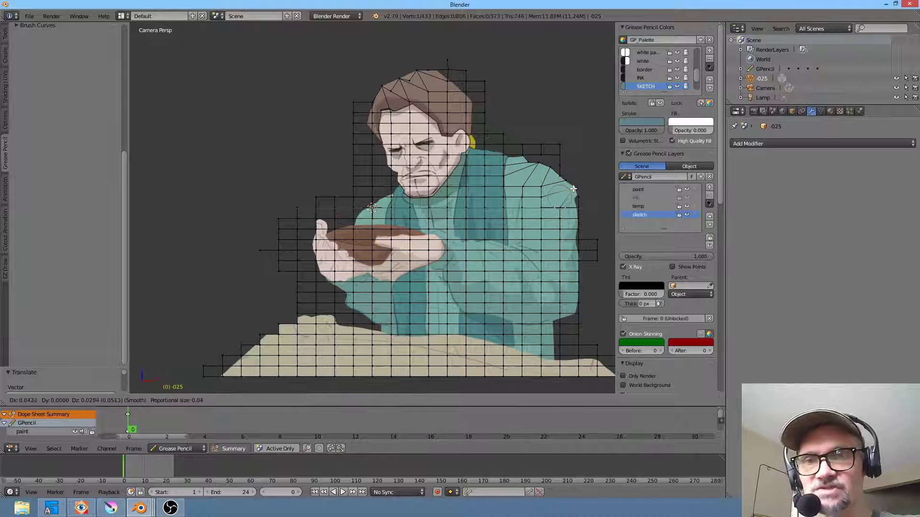
click(572, 188)
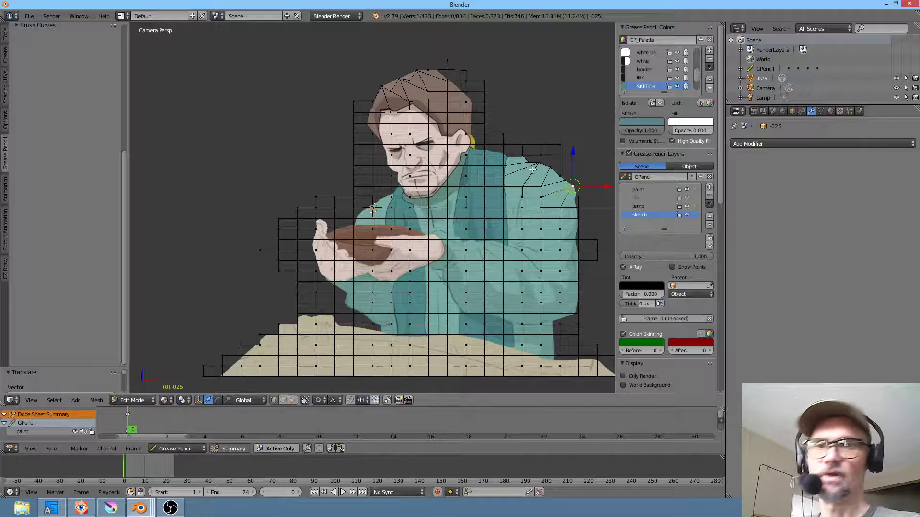
In Object Mode, enlarge the plane's shape key list and add a Basis shape key, removing the extra key added after it
key(Tab)
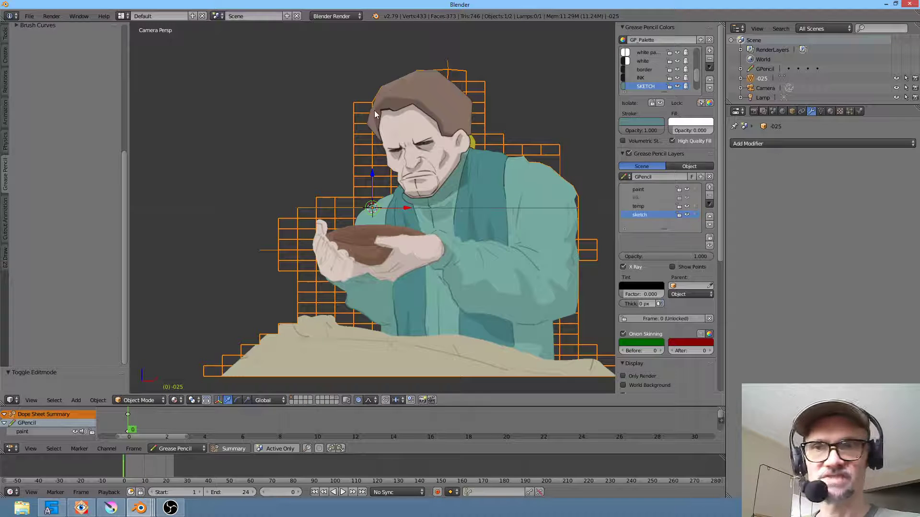
click(821, 110)
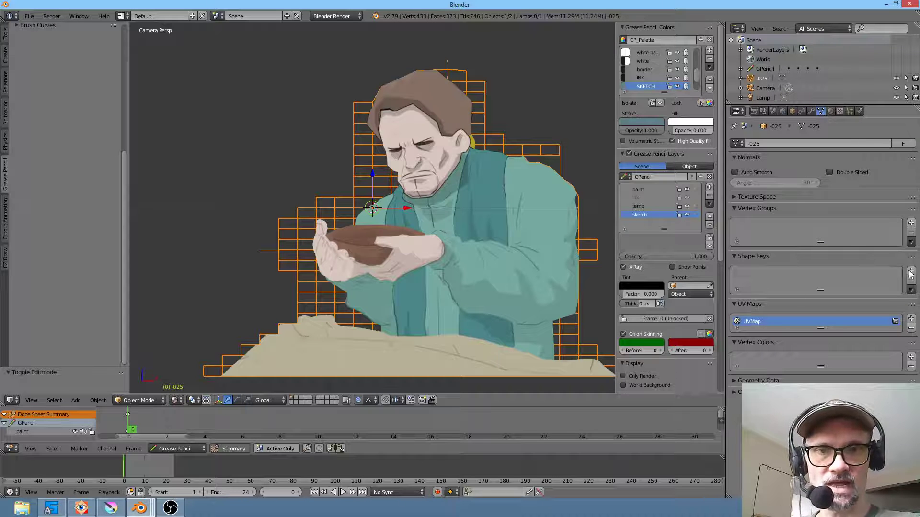
drag(821, 289, 821, 327)
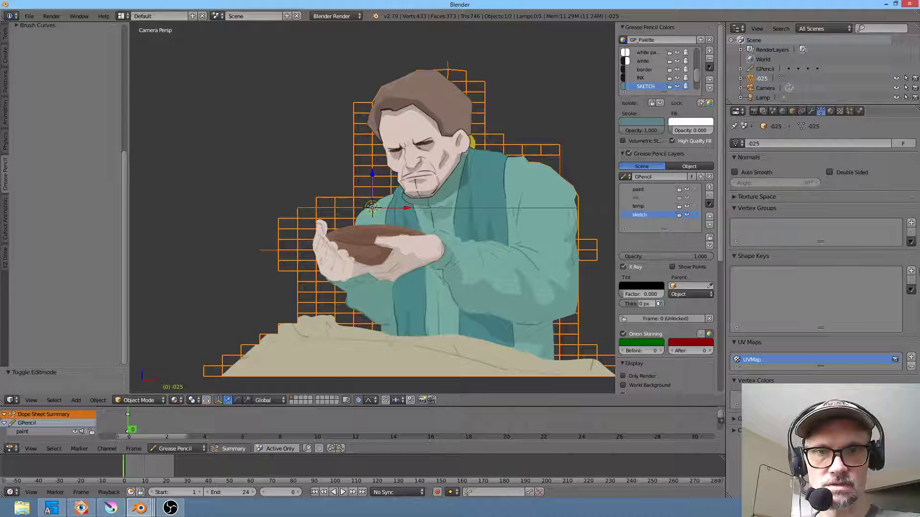
click(911, 271)
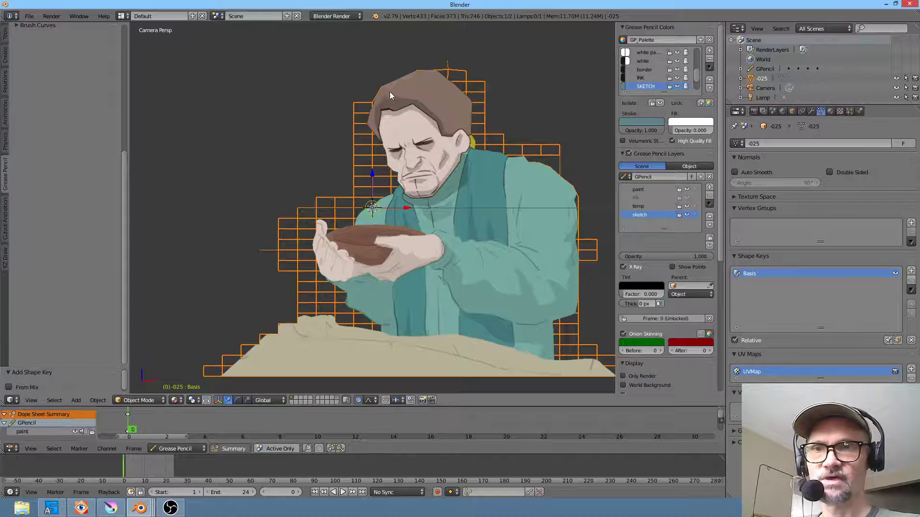
click(911, 271)
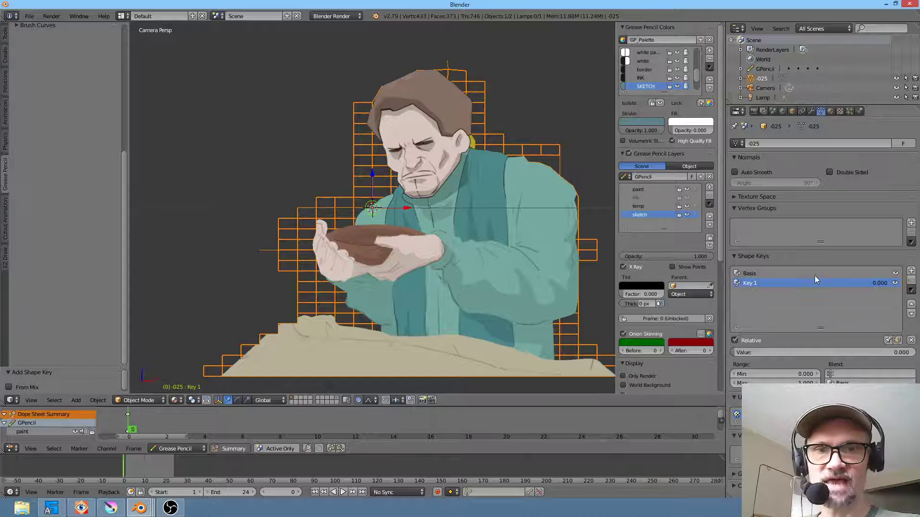
click(911, 281)
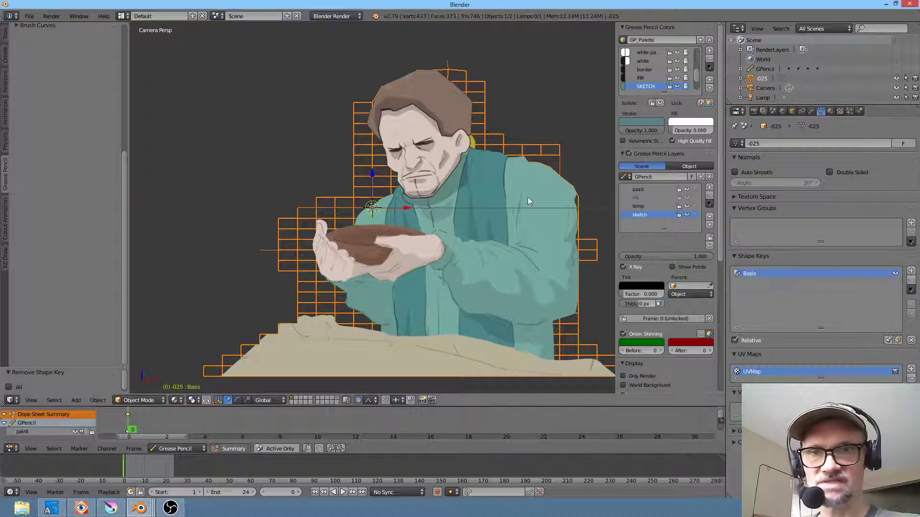
In Edit Mode, pull the vertex at the face's front edge beside the eye outward with a proportional editing size of 0.22
scroll(452, 156, up, 3)
shift+middle_drag(455, 153, 417, 200)
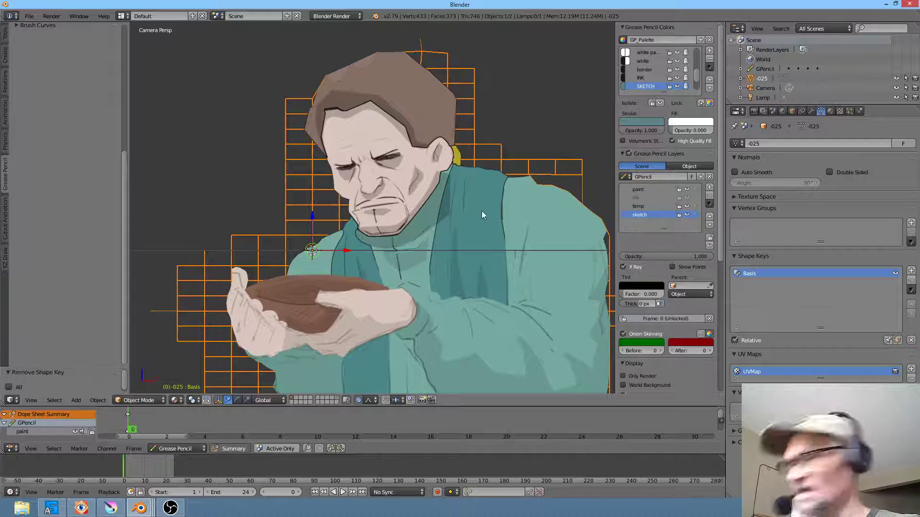
key(Tab)
right_click(335, 175)
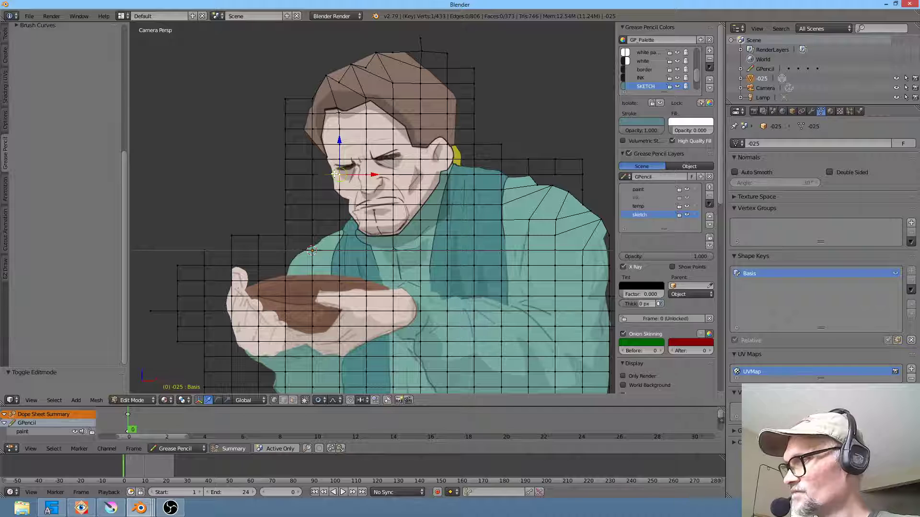
key(g)
scroll(328, 174, down, 5)
scroll(323, 176, down, 3)
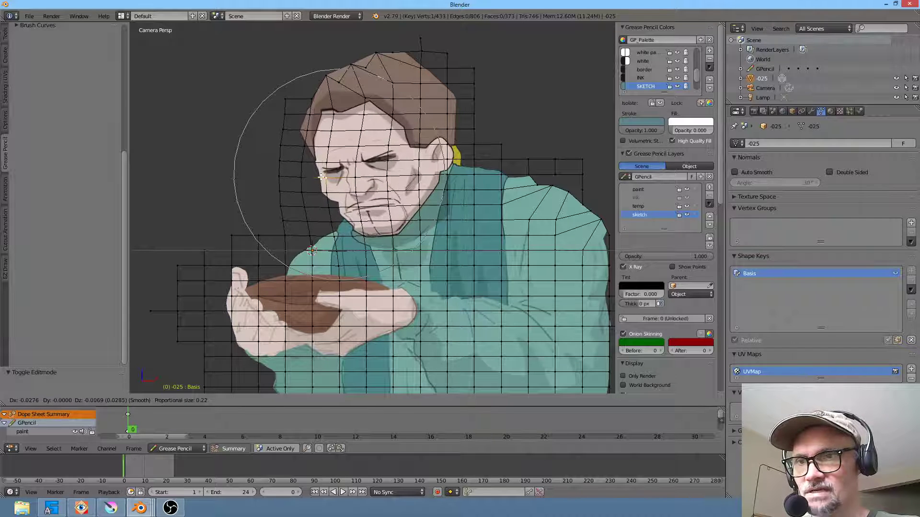
click(322, 178)
With proportional editing, shift the vertex at the man's temple toward the ear and nudge the vertex on top of his hair
right_click(417, 155)
key(g)
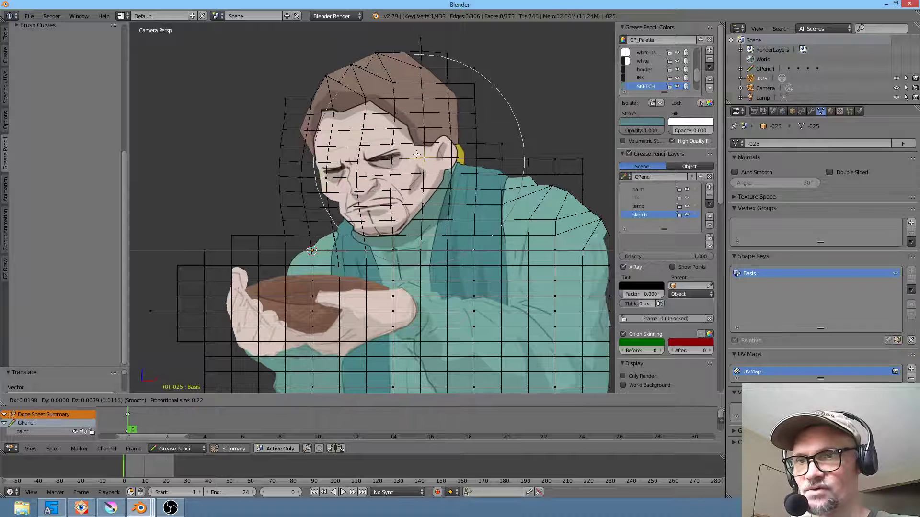
click(417, 154)
right_click(352, 59)
key(g)
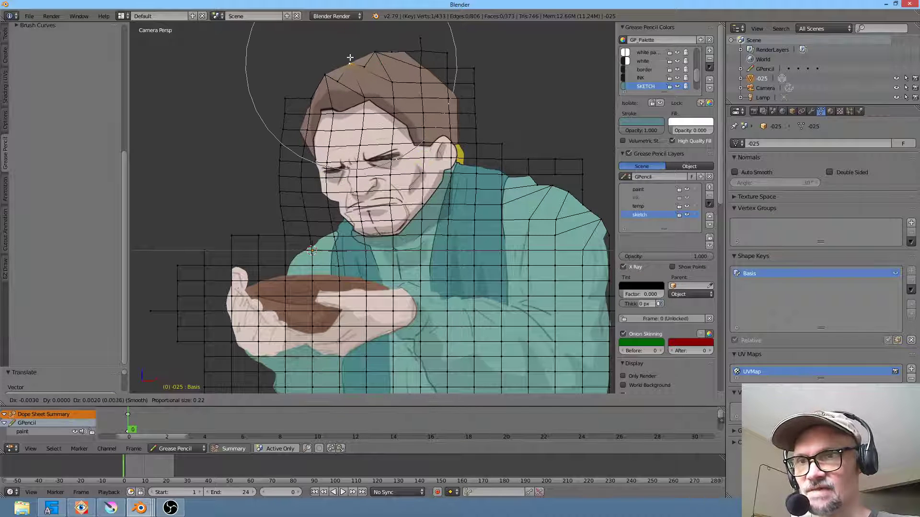
click(350, 57)
Add a second shape key and, while editing it, raise the vertex between the eyebrows with a proportional size of 0.08
key(Tab)
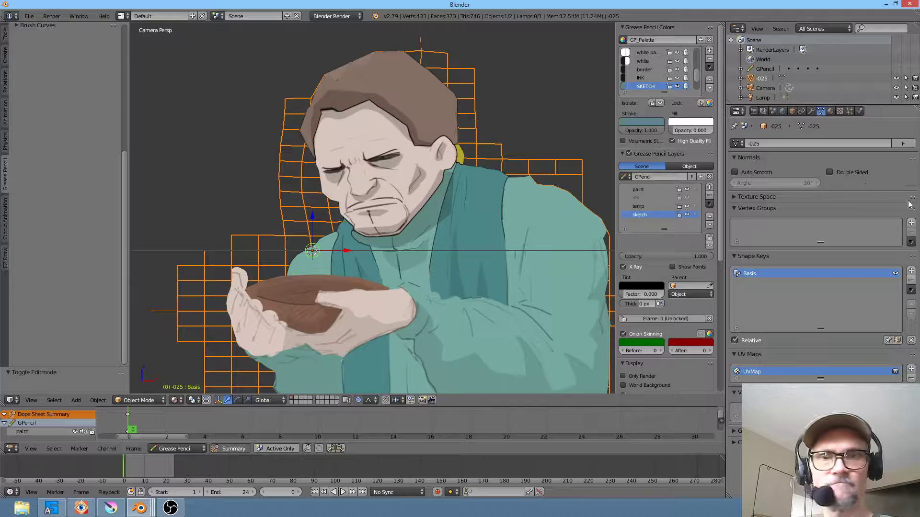
click(911, 271)
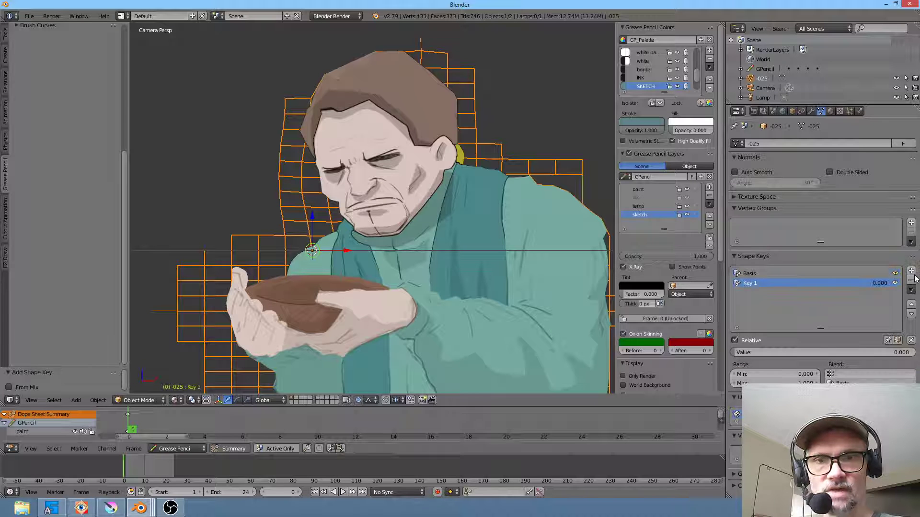
key(Tab)
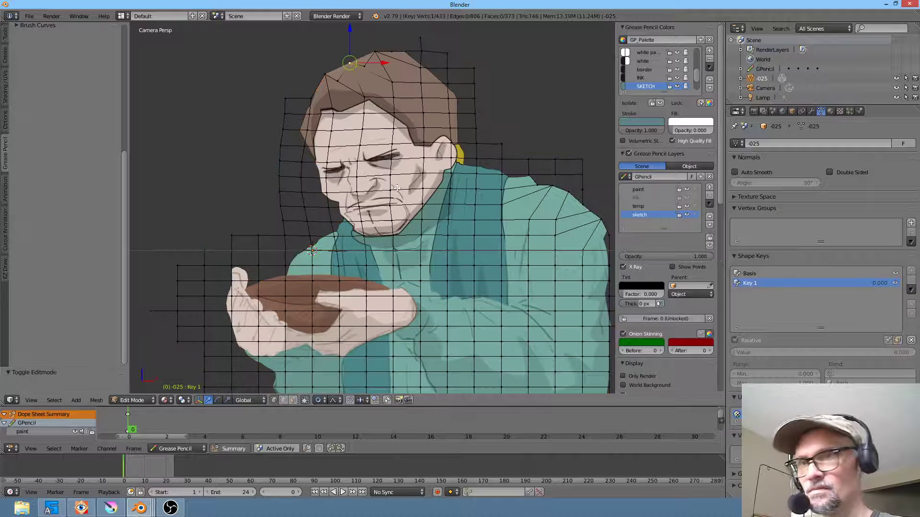
scroll(356, 143, up, 2)
right_click(350, 139)
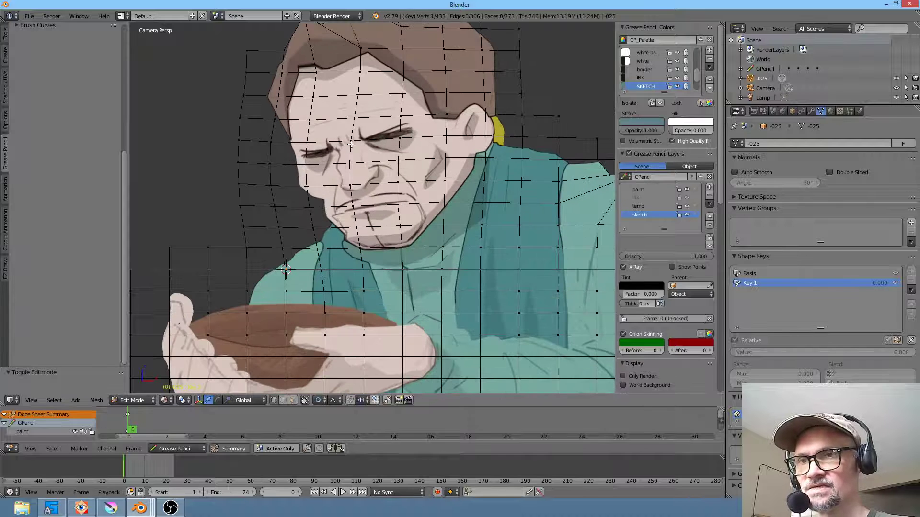
key(g)
scroll(350, 138, up, 8)
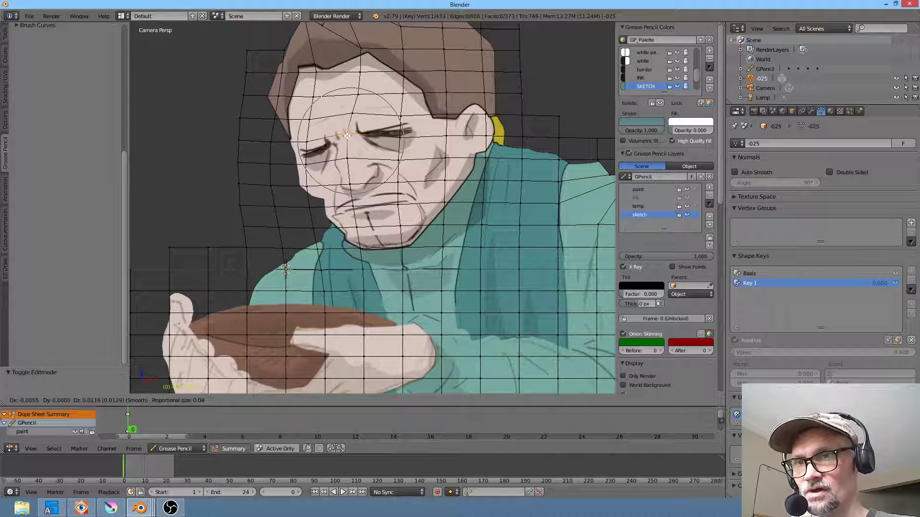
click(347, 136)
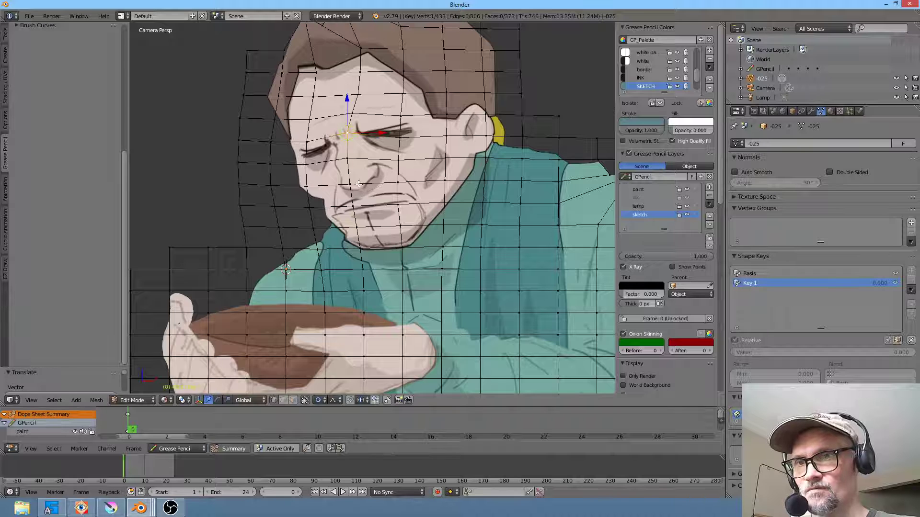
Pull the vertex at the man's mouth corner upward and outward, and in Object Mode set the shape key's value to 0.063
right_click(413, 201)
key(g)
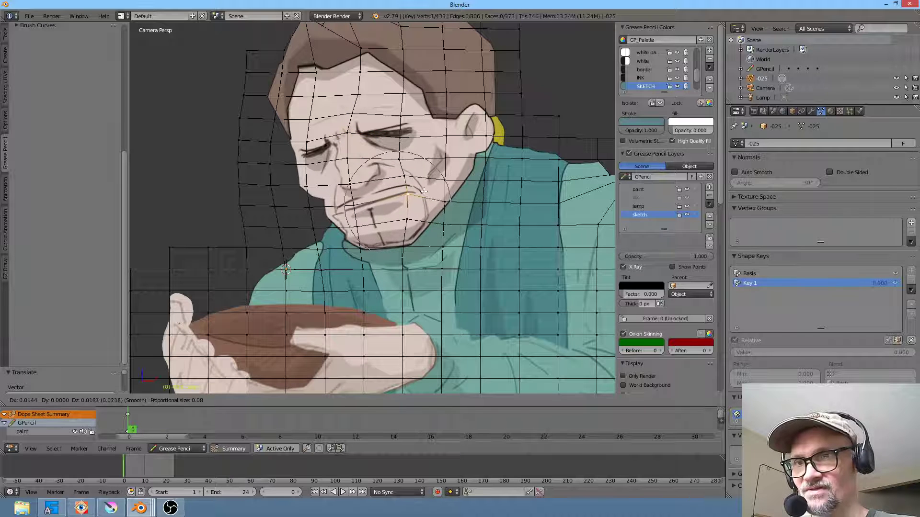
click(423, 190)
key(Tab)
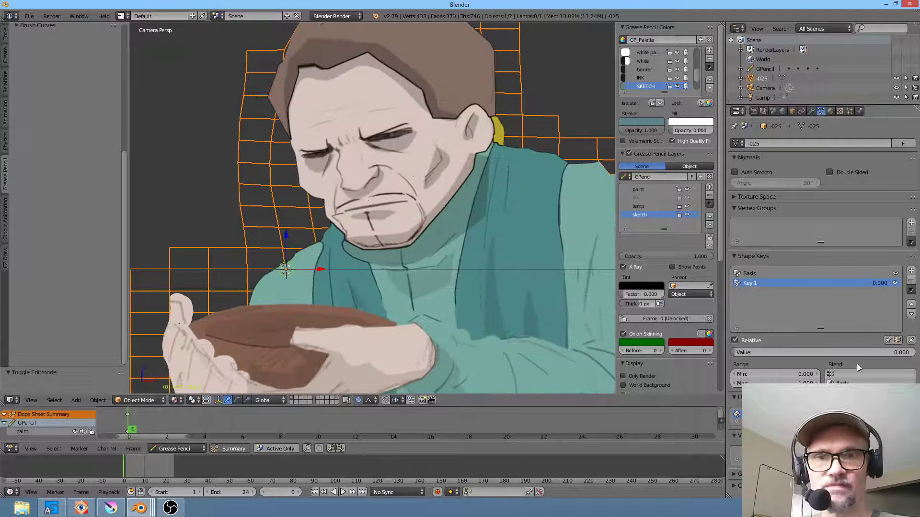
mouse_move(746, 352)
mouse_down()
mouse_move(815, 353)
mouse_move(755, 352)
mouse_up()
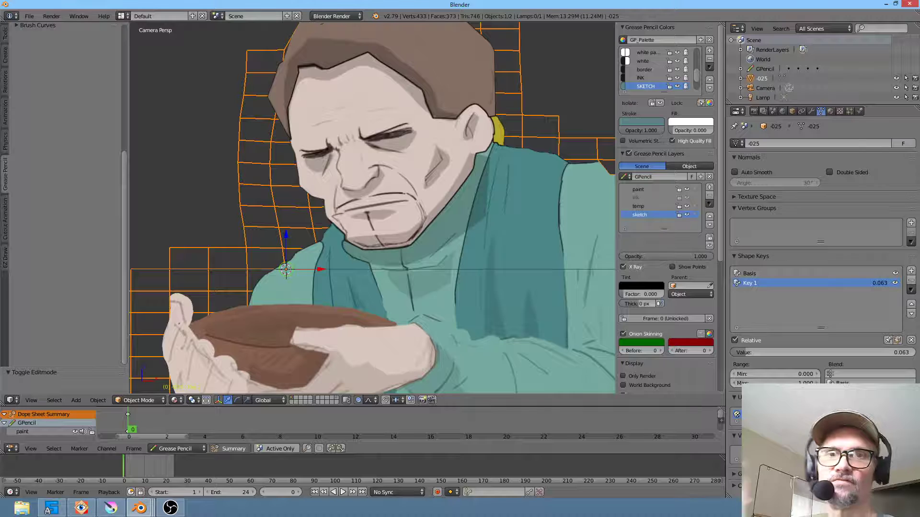
Close this Blender window and, in ABE DEFORMATION AND MESH SEPARATION TEST.blend, select the sleeve and body meshes in turn to examine their separation
click(911, 5)
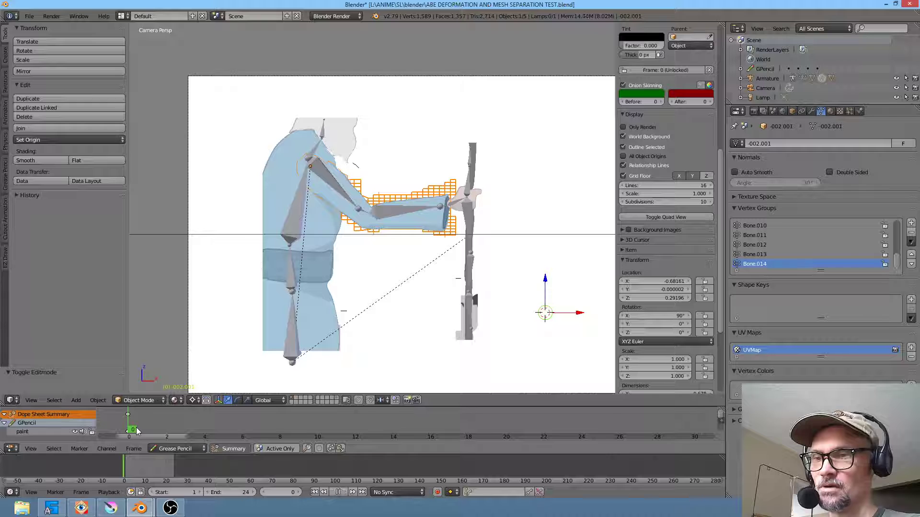
right_click(375, 224)
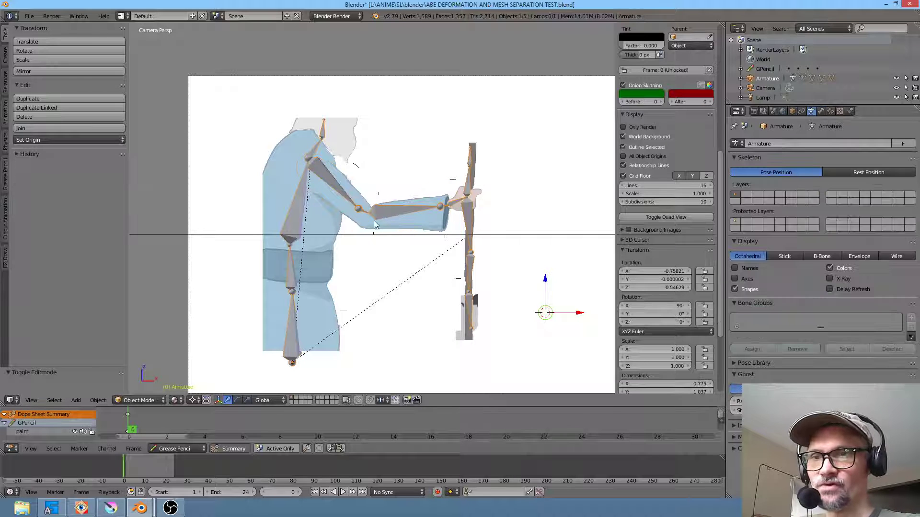
right_click(396, 226)
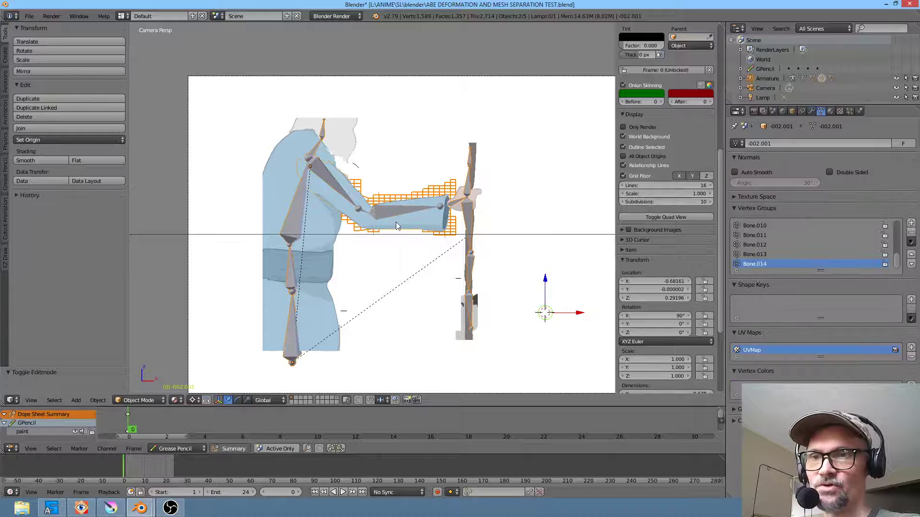
shift+right_click(327, 231)
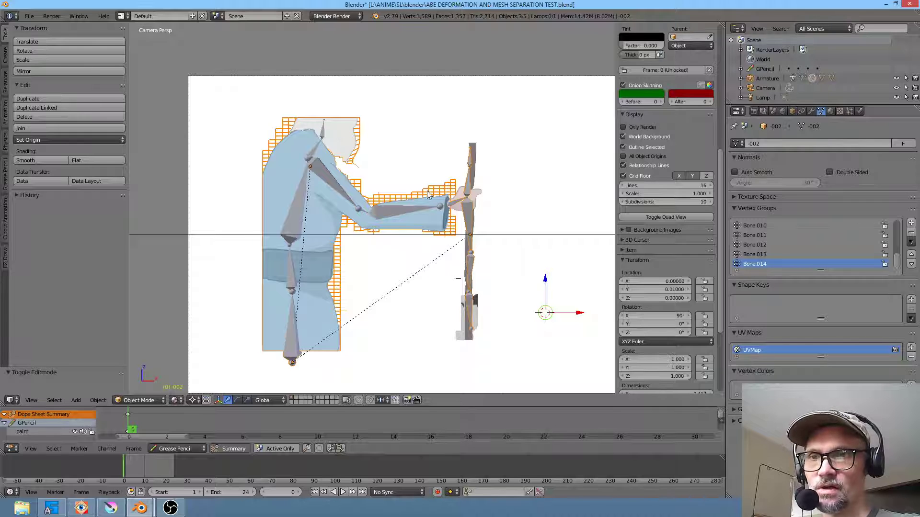
right_click(321, 215)
right_click(421, 204)
right_click(334, 201)
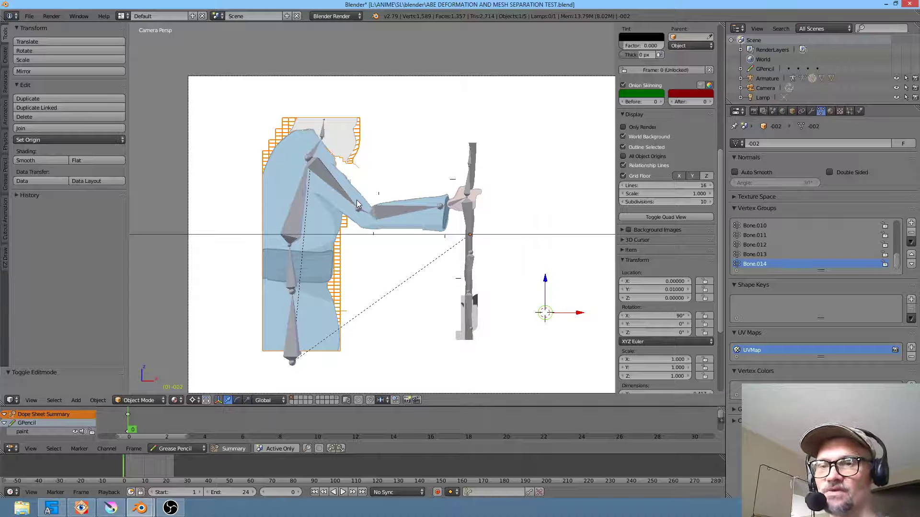
Put the armature into Pose Mode and select the forearm bone
right_click(399, 220)
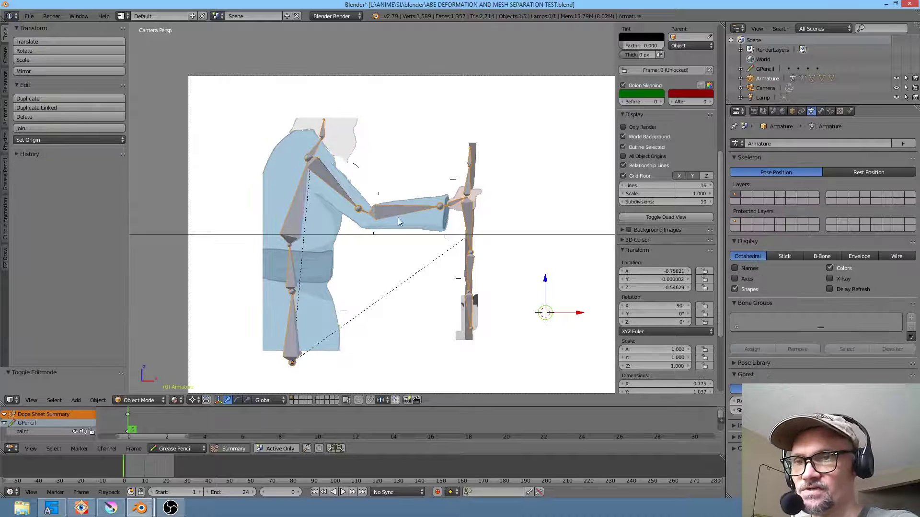
key(ctrl+Tab)
right_click(391, 211)
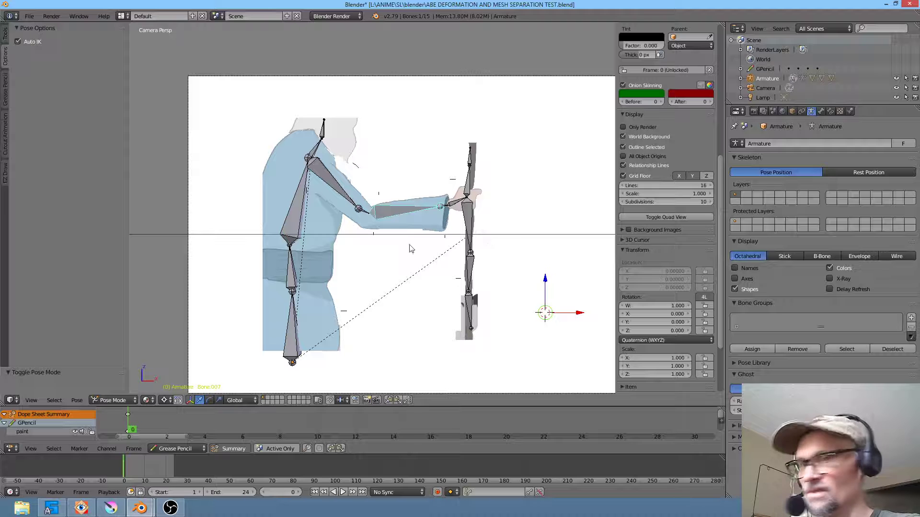
Try moving the upper-arm bone up and back with Auto IK to test how the body and arm deform
right_click(352, 203)
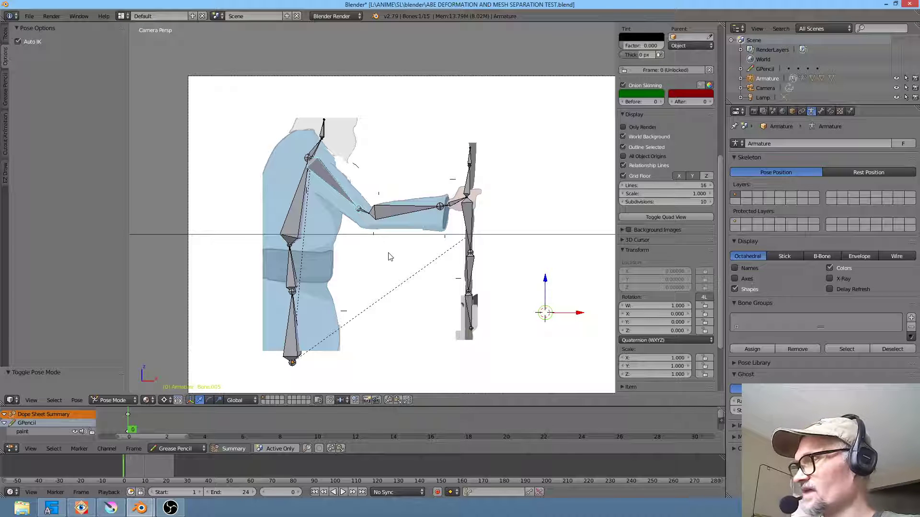
key(g)
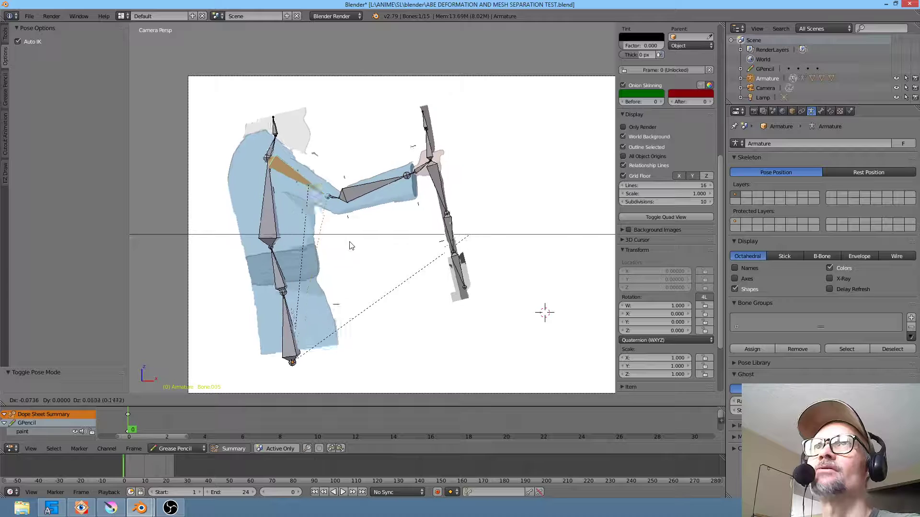
right_click(402, 245)
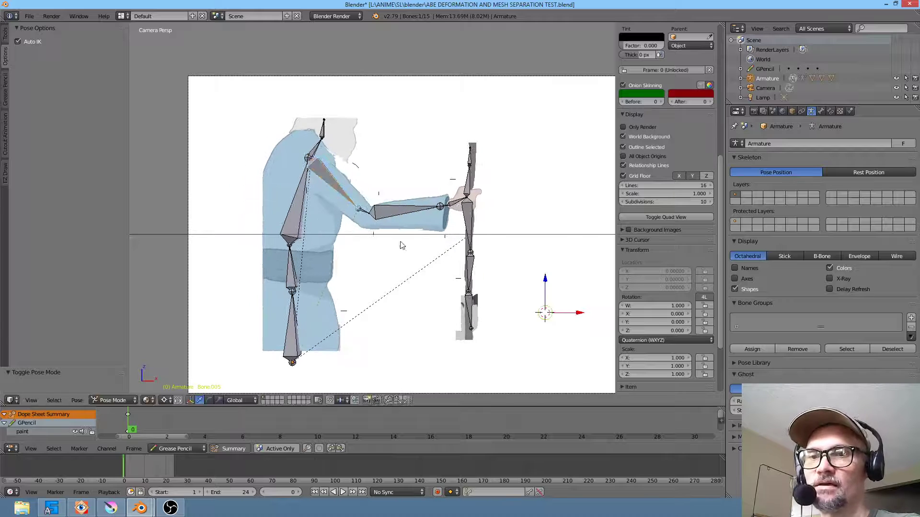
Try moving the forearm bone with Auto IK and rotating it about the elbow to test the sleeve's deformation
right_click(413, 213)
key(g)
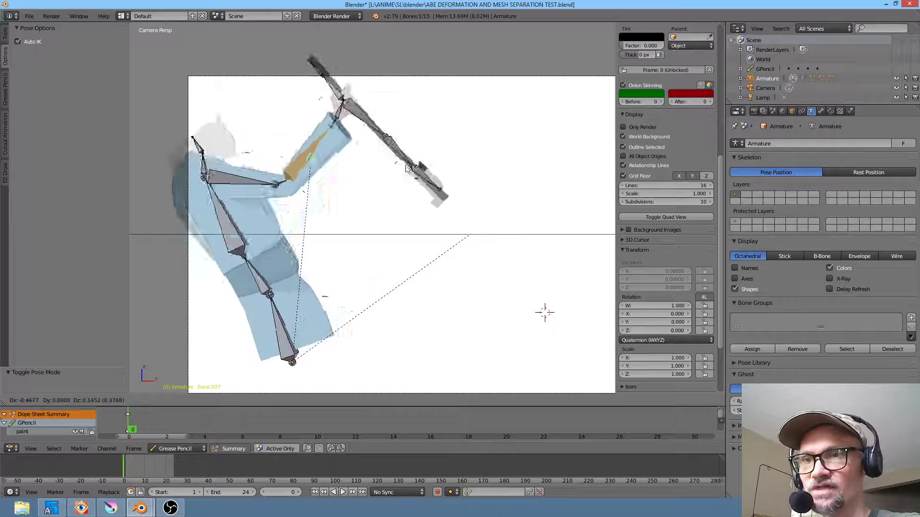
right_click(486, 276)
key(r)
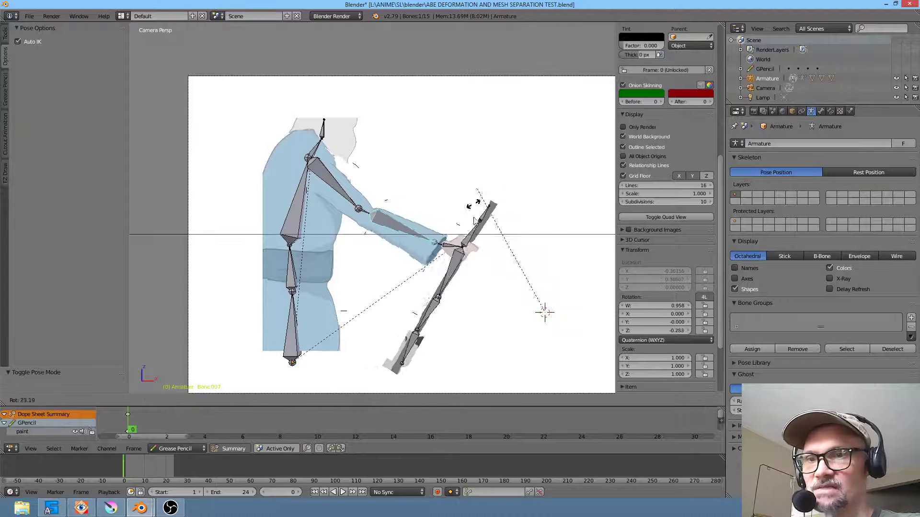
right_click(522, 241)
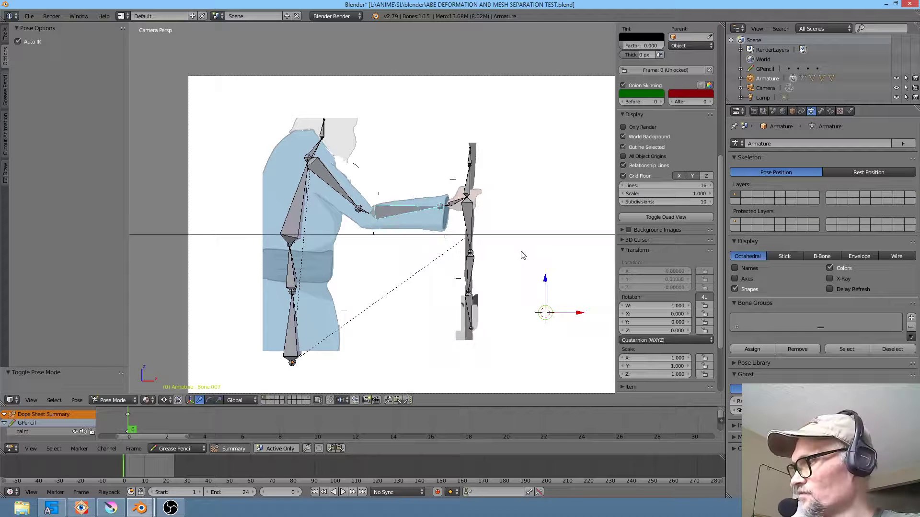
key(r)
right_click(499, 236)
key(comma)
key(r)
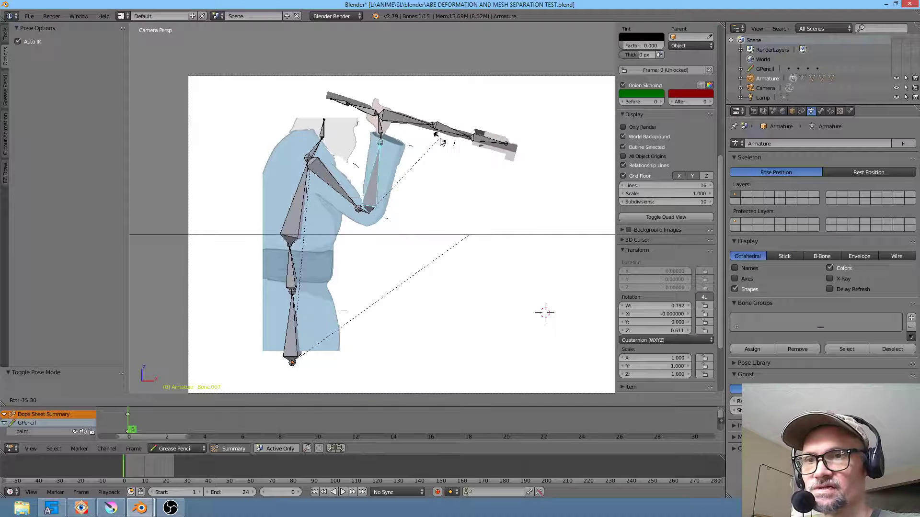
right_click(450, 221)
Try rotating the hand bone so the held object swings with it
right_click(453, 206)
key(r)
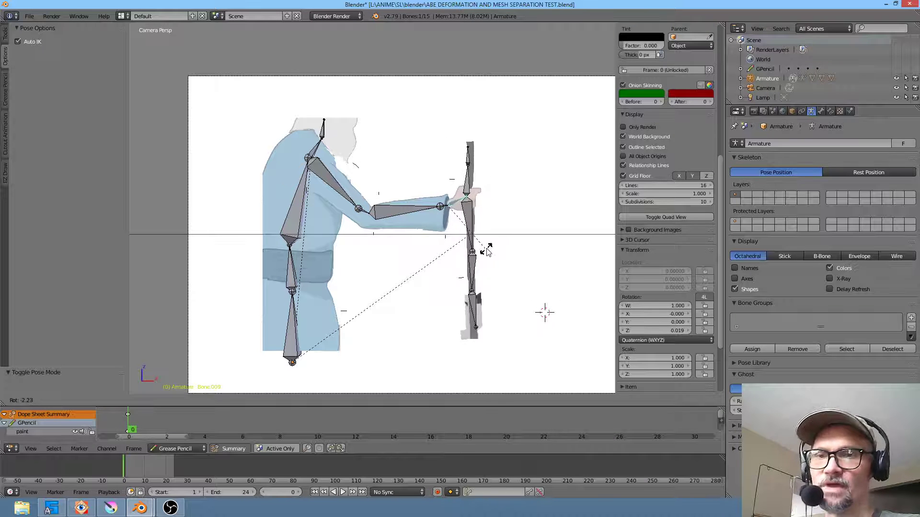
right_click(484, 266)
Stretch the lowest bone of the held object along global Z to a Y scale of about 1.98
right_click(469, 310)
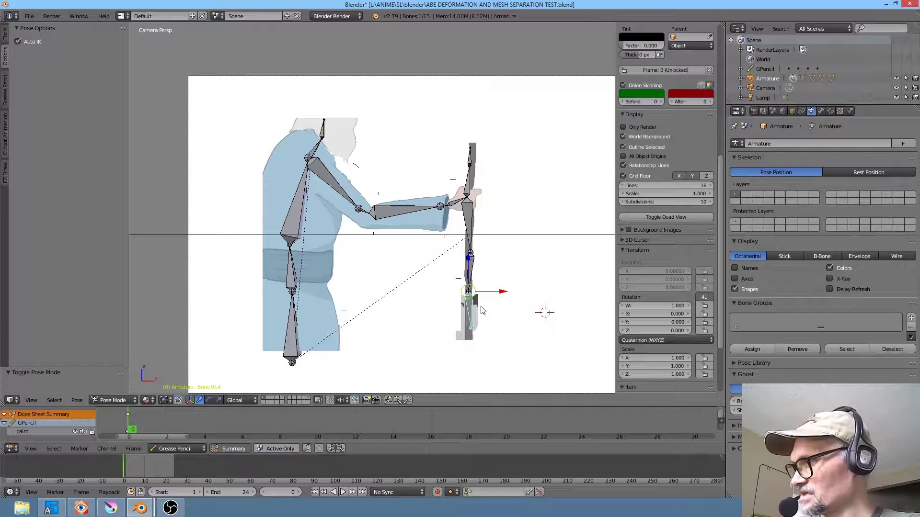
key(s)
key(z)
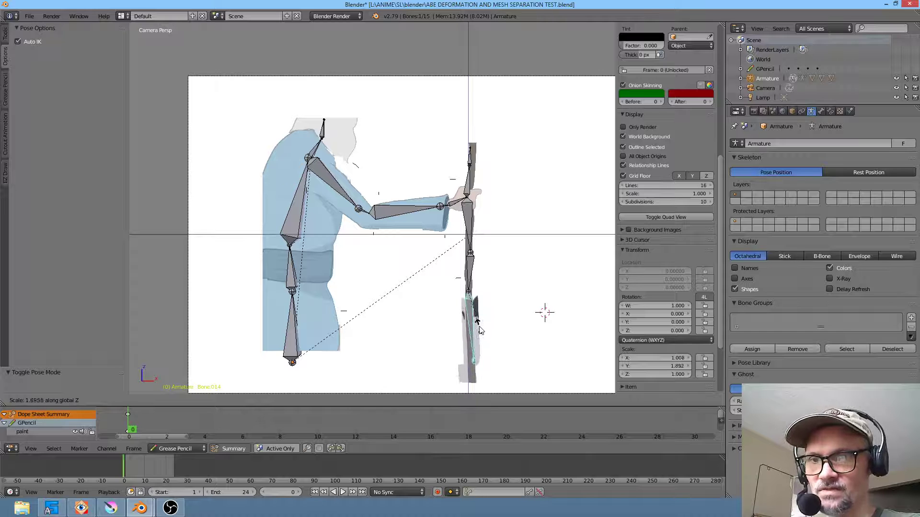
click(477, 332)
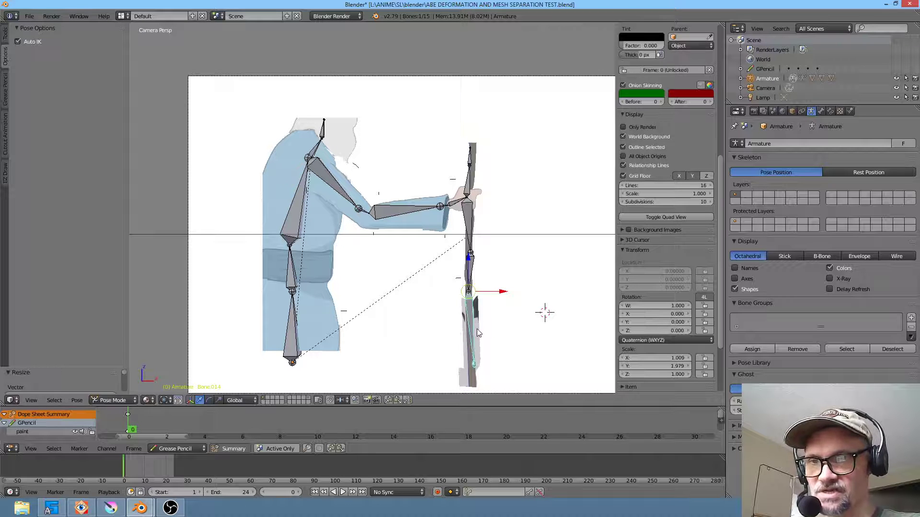
Stretch the held object's second-lowest bone along global Z to a Y scale of about 1.37
right_click(473, 275)
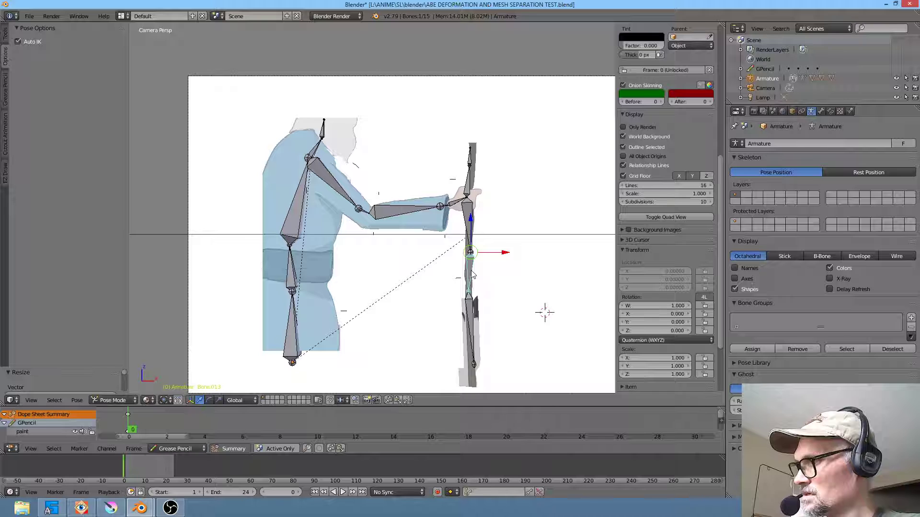
key(s)
key(z)
click(488, 280)
scroll(489, 282, down, 2)
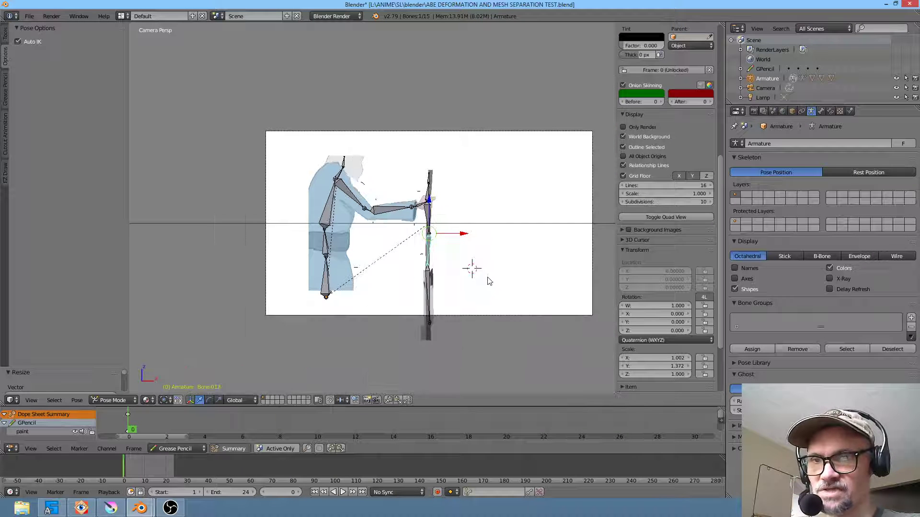
Try rotating and moving the held object's bone just below the hand
scroll(488, 283, up, 1)
right_click(449, 211)
key(r)
right_click(471, 229)
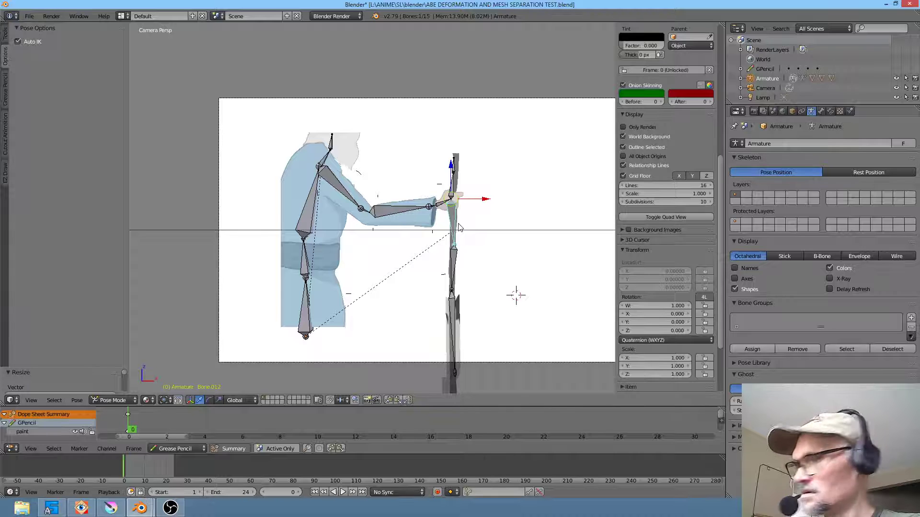
key(g)
right_click(402, 192)
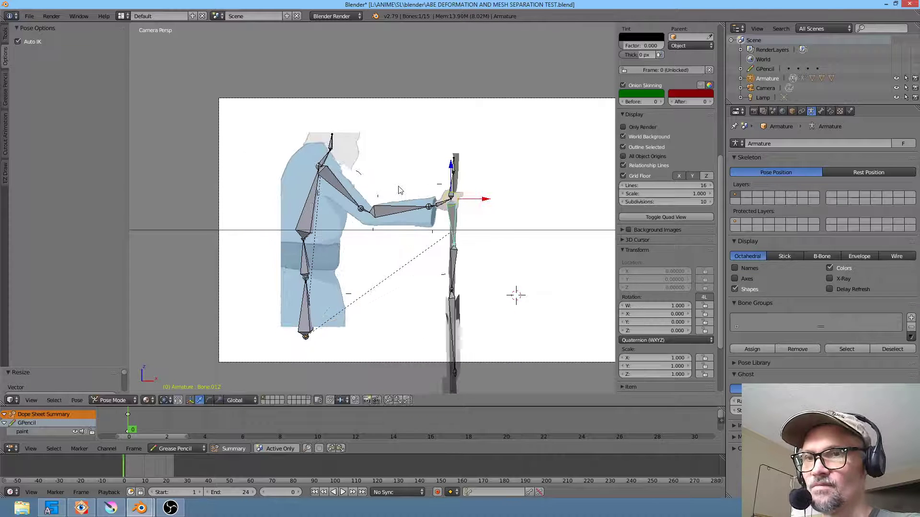
Move the upper-arm bone, and move the torso bone with Auto IK so the figure leans slightly forward
click(6, 40)
click(4, 54)
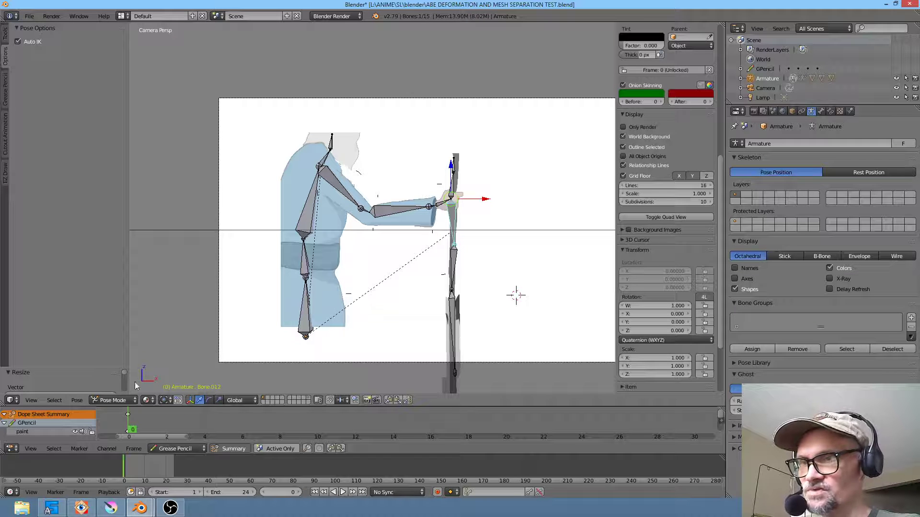
right_click(334, 190)
key(g)
click(341, 190)
right_click(315, 211)
key(g)
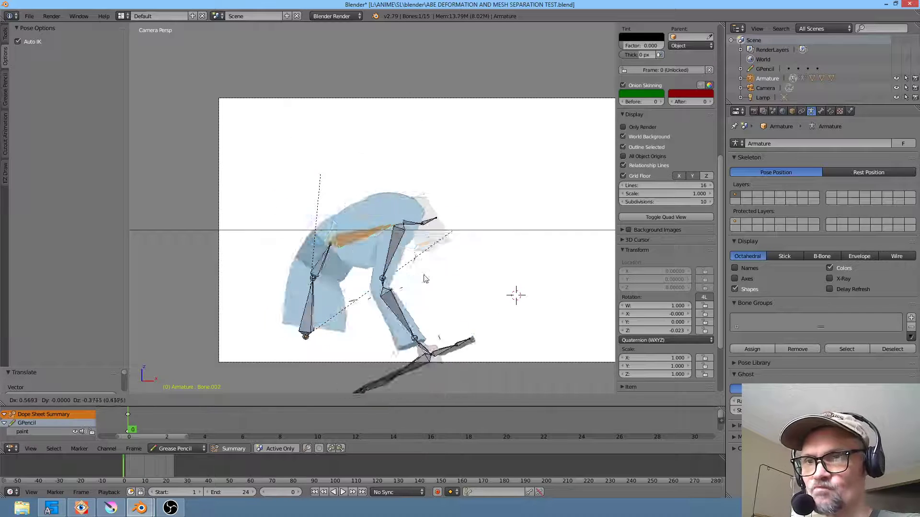
click(388, 160)
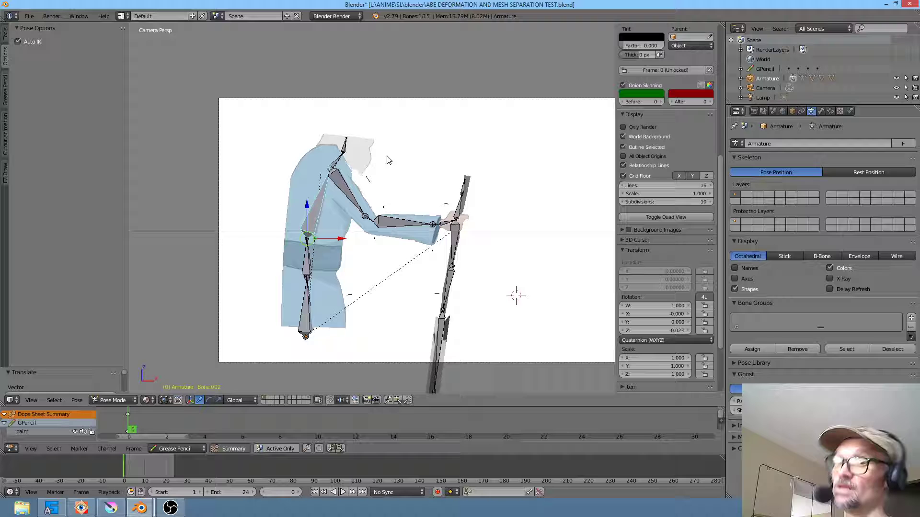
Close this Blender window, examine the separated arm and body in Krita's -038.png.kra, and return to 038.blend in Blender
click(910, 5)
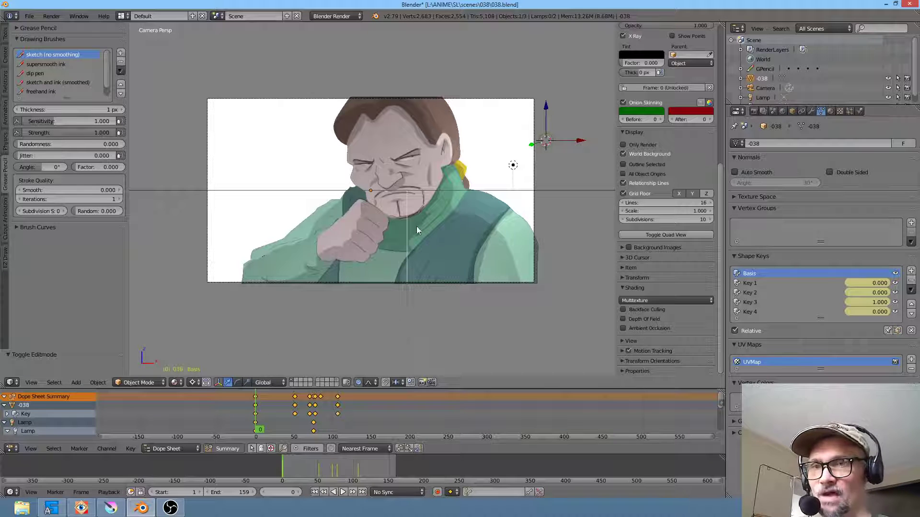
mouse_move(110, 511)
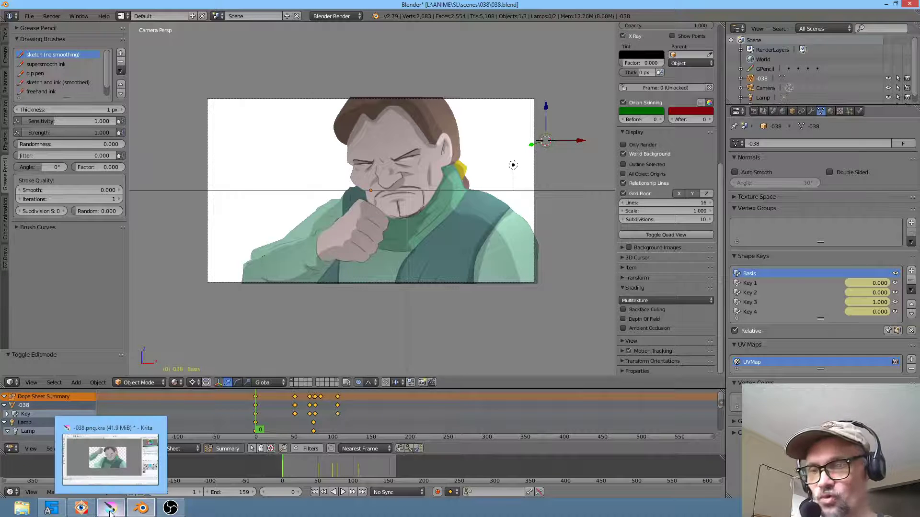
click(110, 511)
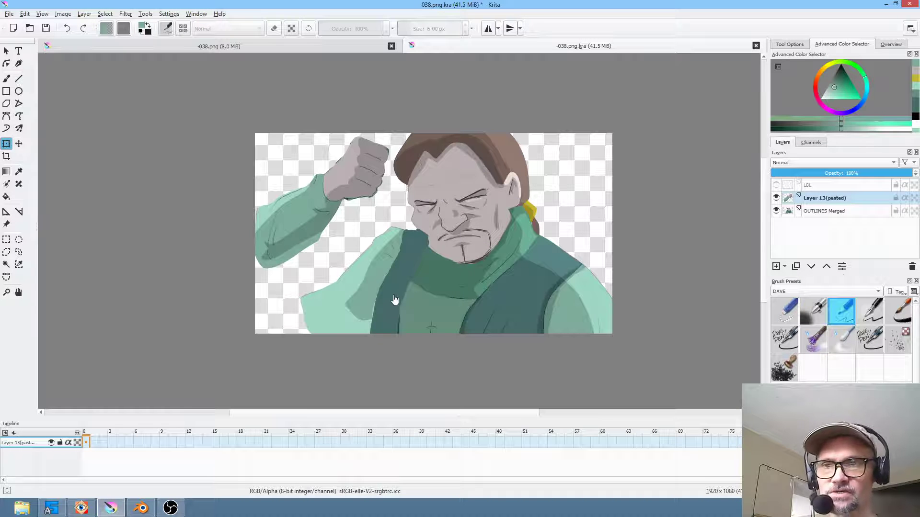
click(149, 511)
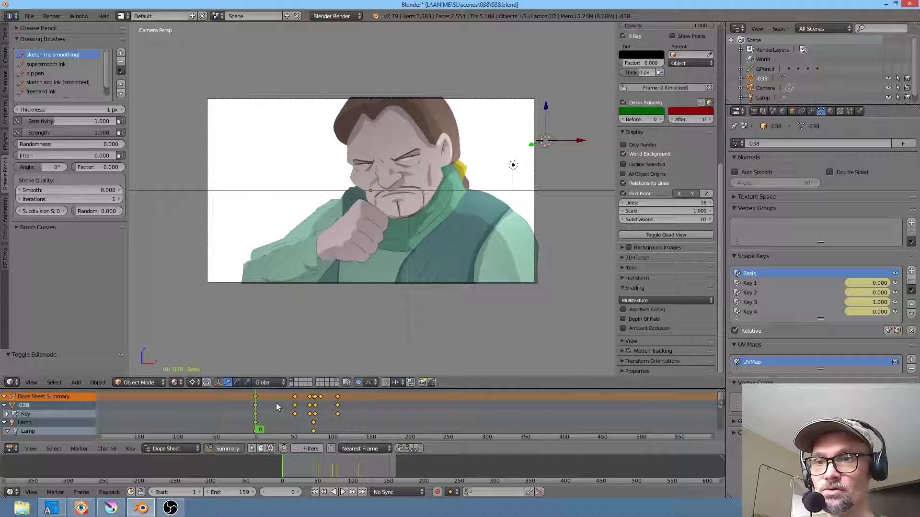
Play the 038 animation, with Only Render enabled and World Background disabled in the viewport display
scroll(400, 296, up, 2)
middle_drag(416, 304, 374, 299)
key(alt+a)
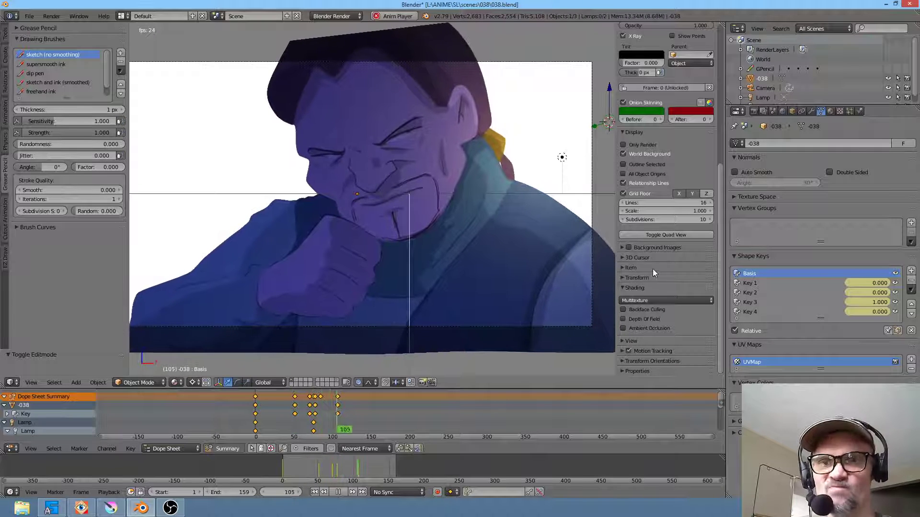
click(642, 144)
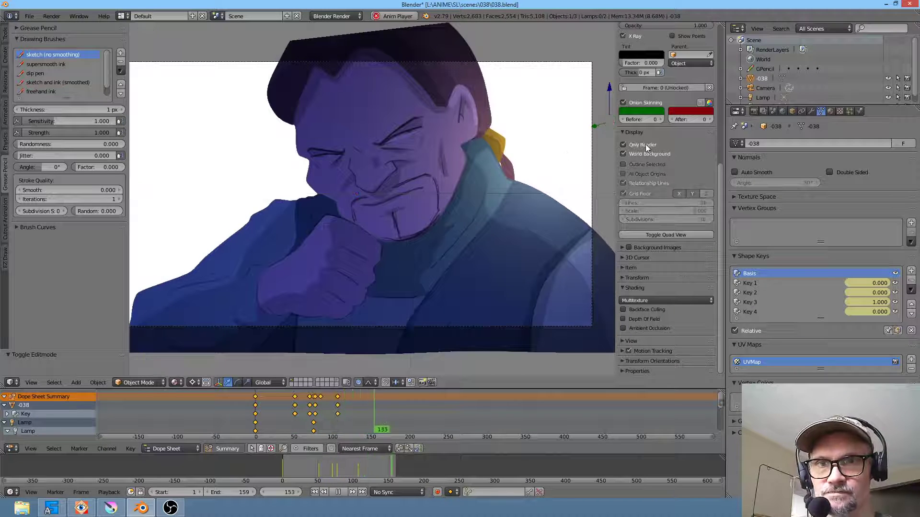
click(648, 154)
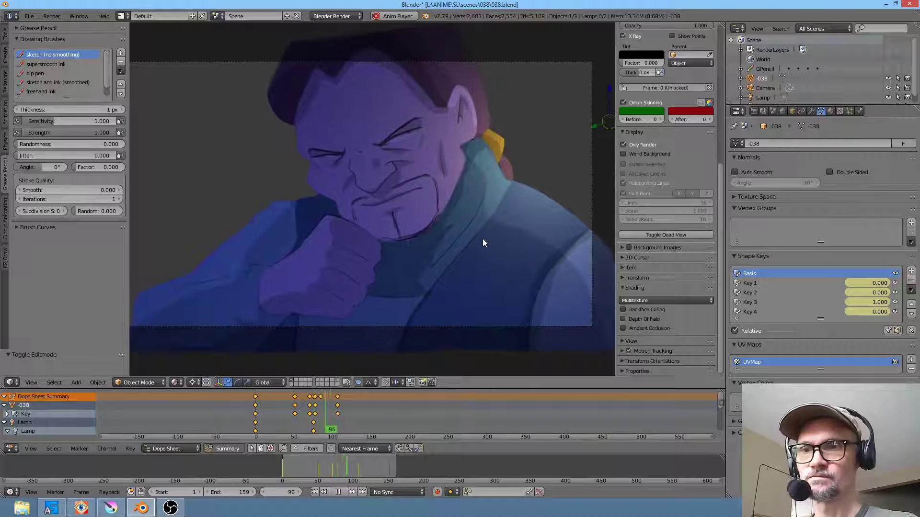
key(Escape)
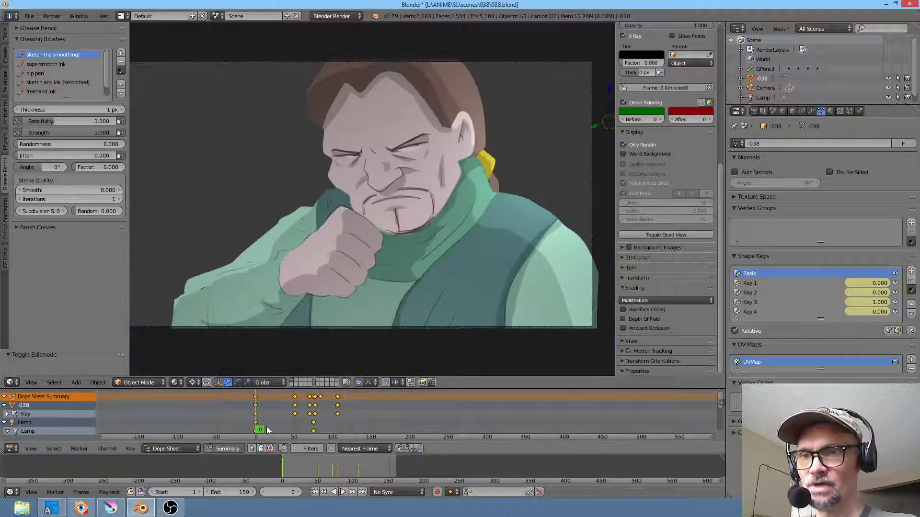
Select shape keys Key 1 and Key 2 in turn and preview their effect, leaving each value at 0.000
click(777, 284)
drag(755, 346, 733, 346)
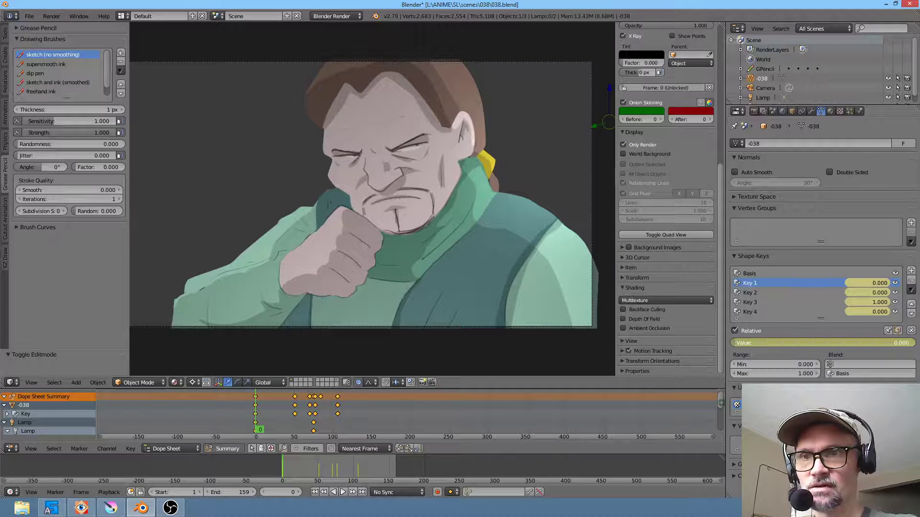
click(755, 290)
drag(757, 343, 735, 343)
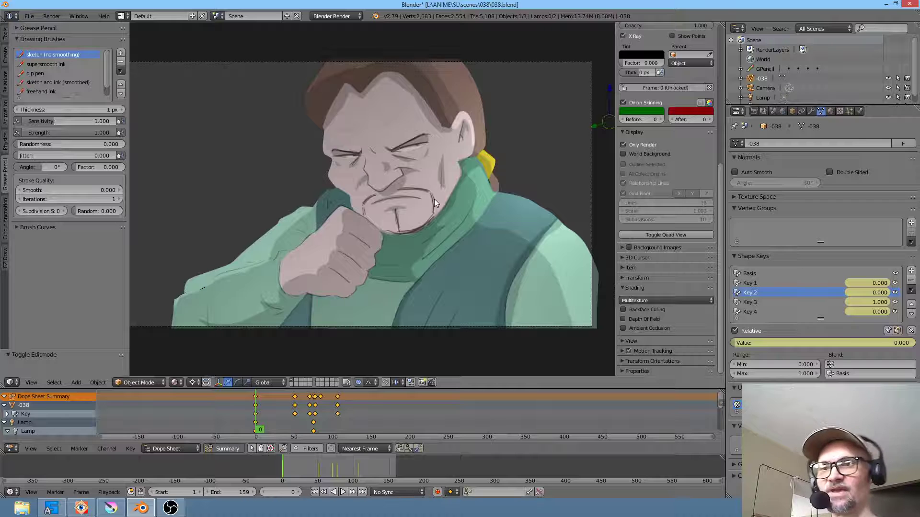
Try scaling the entire mesh in Edit Mode with Key 2 active
key(Tab)
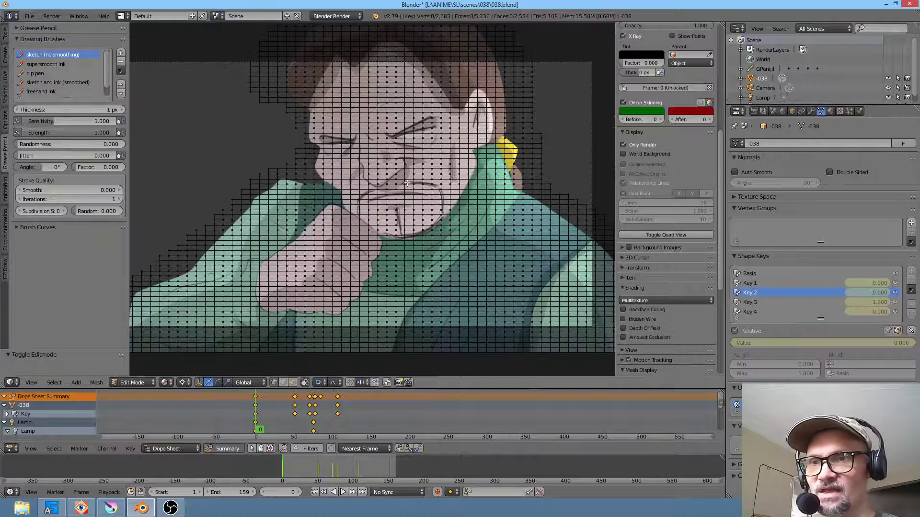
key(a)
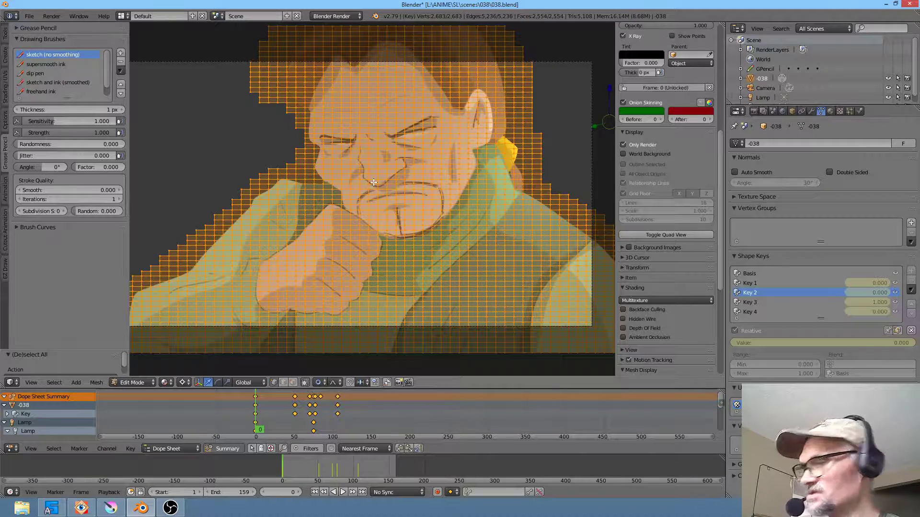
key(s)
right_click(493, 262)
key(Tab)
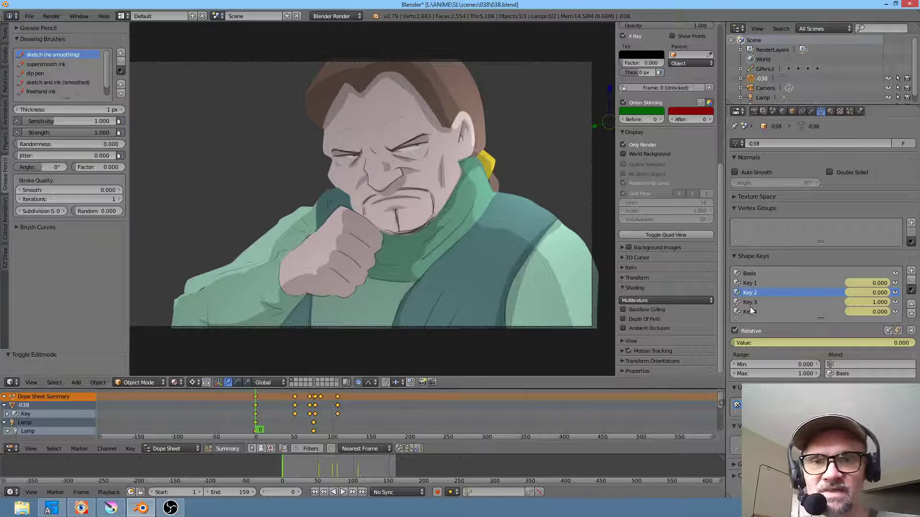
Preview Key 2's value, set Key 3's value to 0.000, and select Key 4
mouse_move(766, 341)
mouse_down()
mouse_move(893, 343)
mouse_move(563, 343)
mouse_move(748, 343)
mouse_up()
click(789, 301)
drag(914, 343, 734, 341)
click(787, 311)
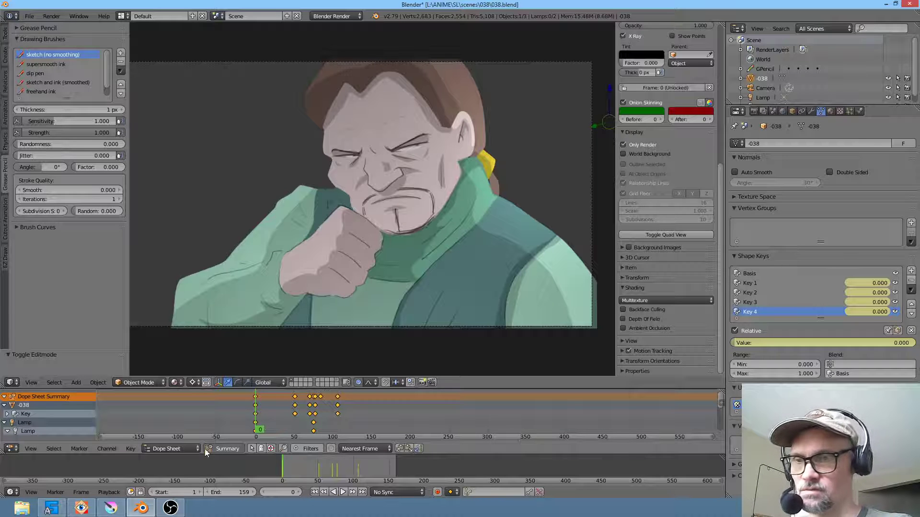
Play the shape key animation to review how the four keys blend between keyframes
scroll(303, 408, up, 3)
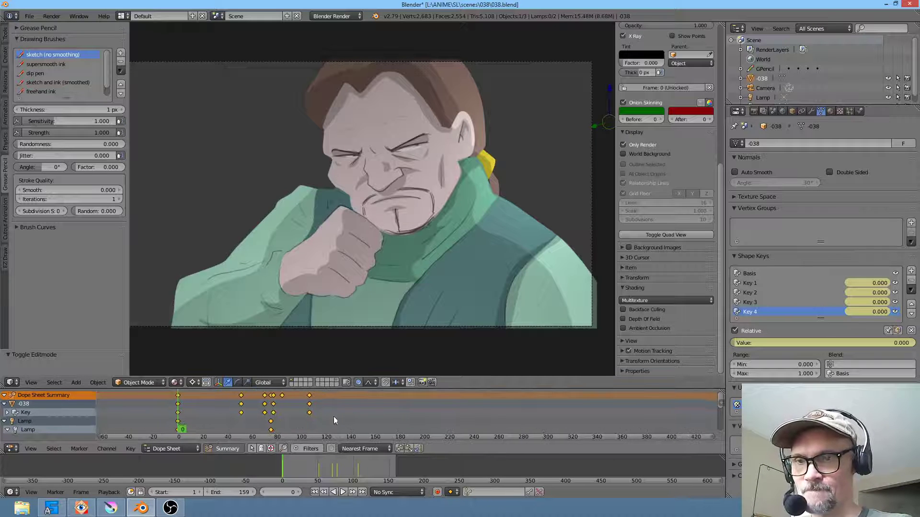
key(alt+a)
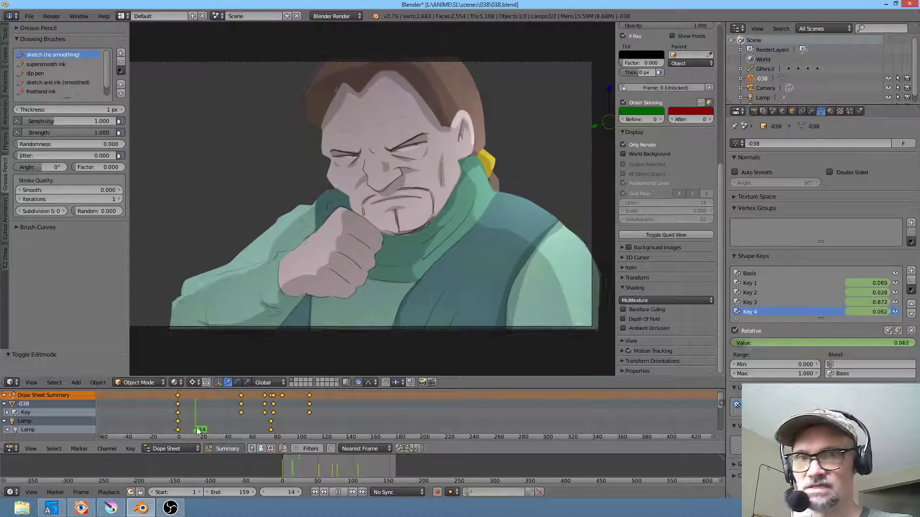
key(Escape)
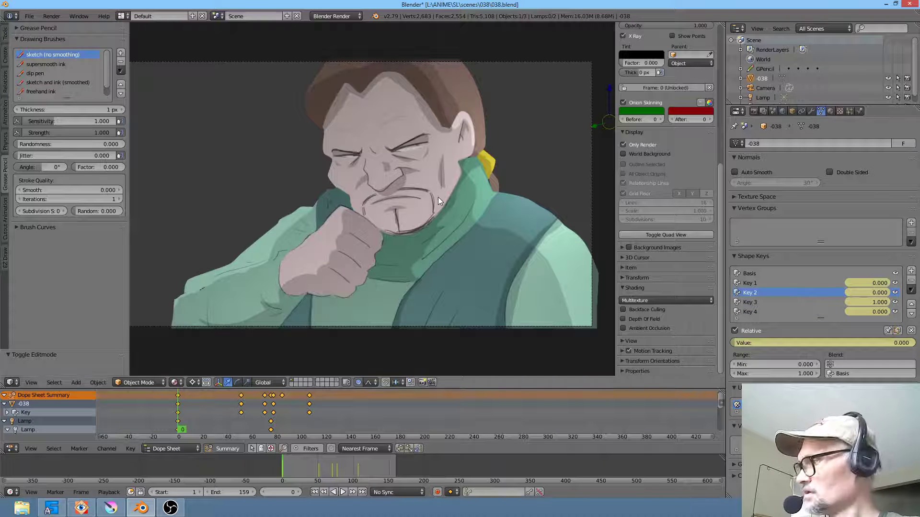
Select Key 1, Key 2, Key 3 and Key 4 in Edit Mode to compare the mesh shape stored in each
key(Tab)
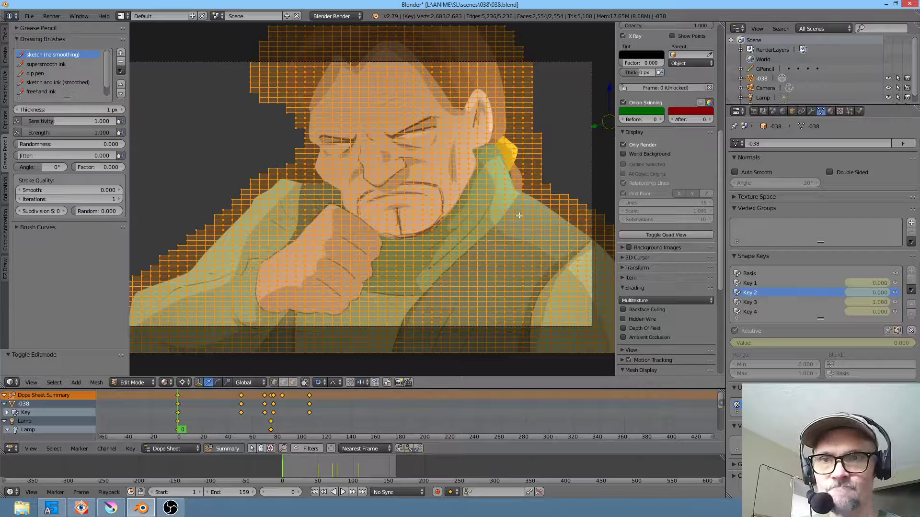
click(766, 283)
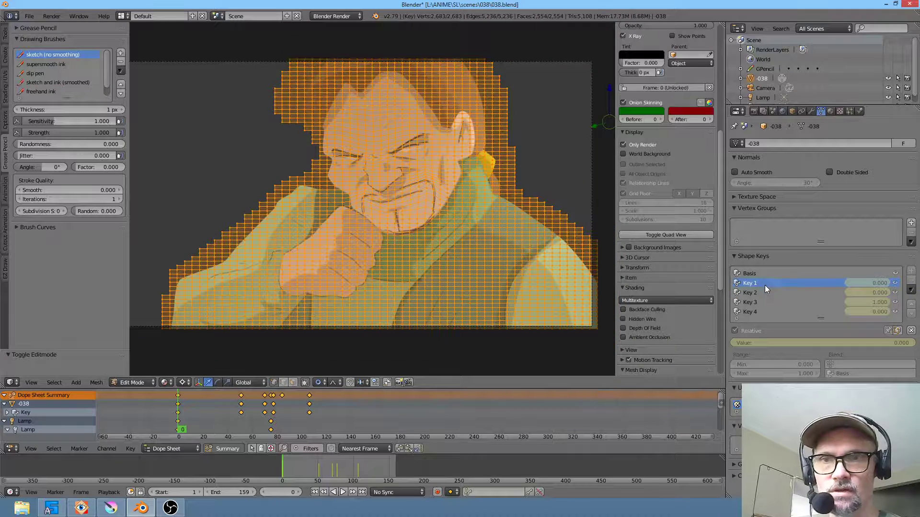
click(757, 292)
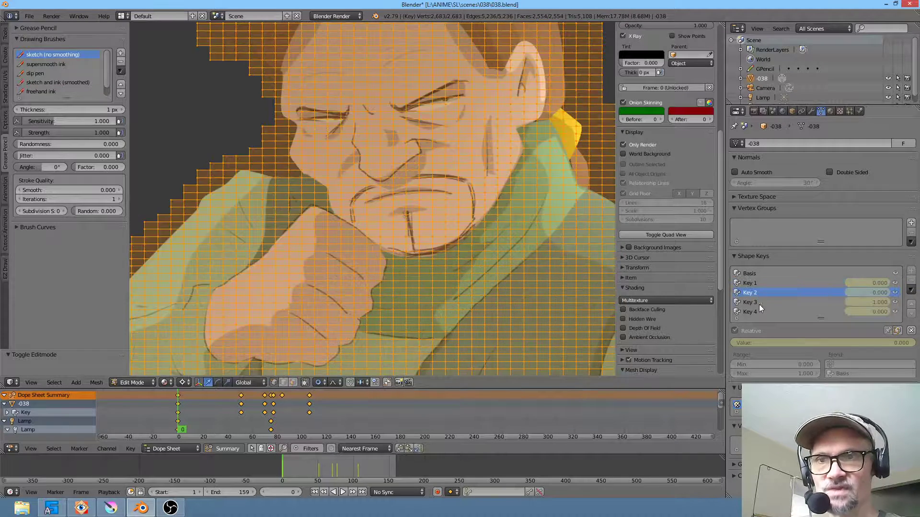
click(759, 303)
click(756, 311)
click(756, 304)
key(Tab)
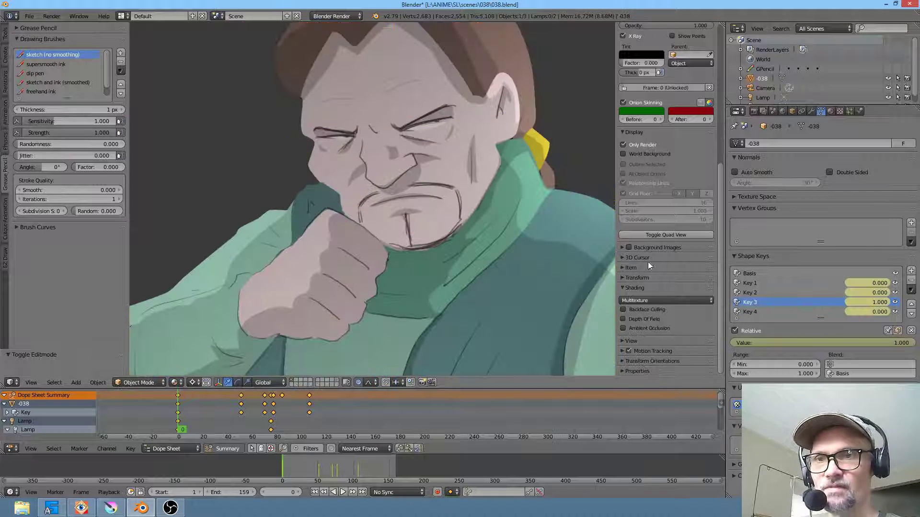
Select Basis and Key 1 in Object Mode, and compare Key 1's mesh between Edit Mode and Object Mode
click(752, 274)
click(755, 282)
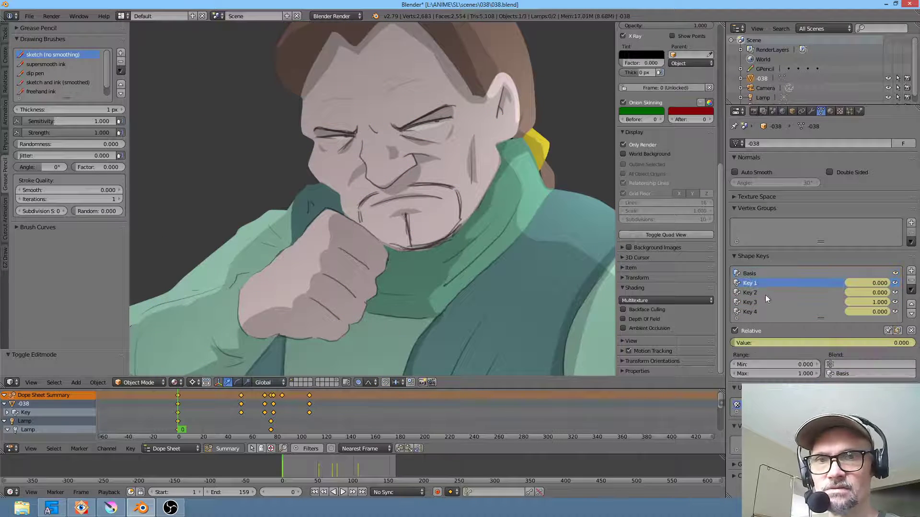
key(Tab)
key(Tab)
key(Tab)
key(Tab)
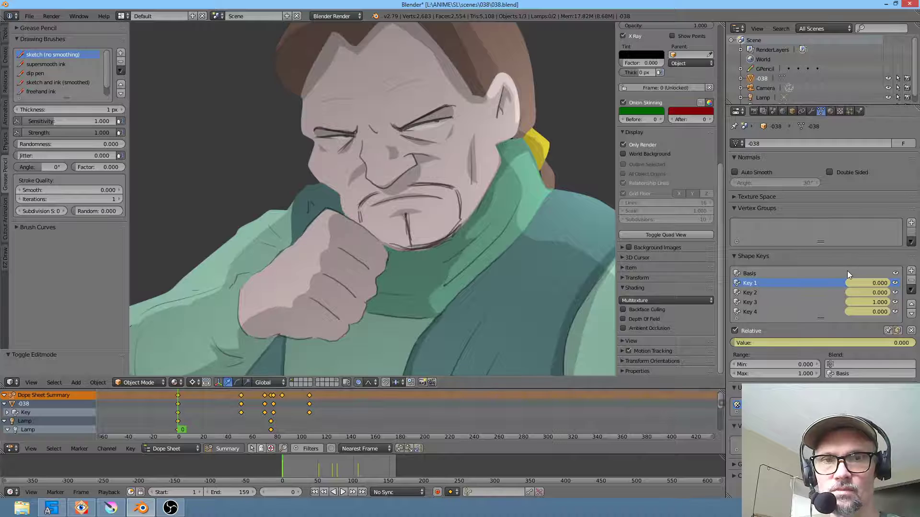
Scrub through the keyframes and preview the effect of Key 3's value, leaving it at 1.000
drag(186, 415, 419, 424)
key(Escape)
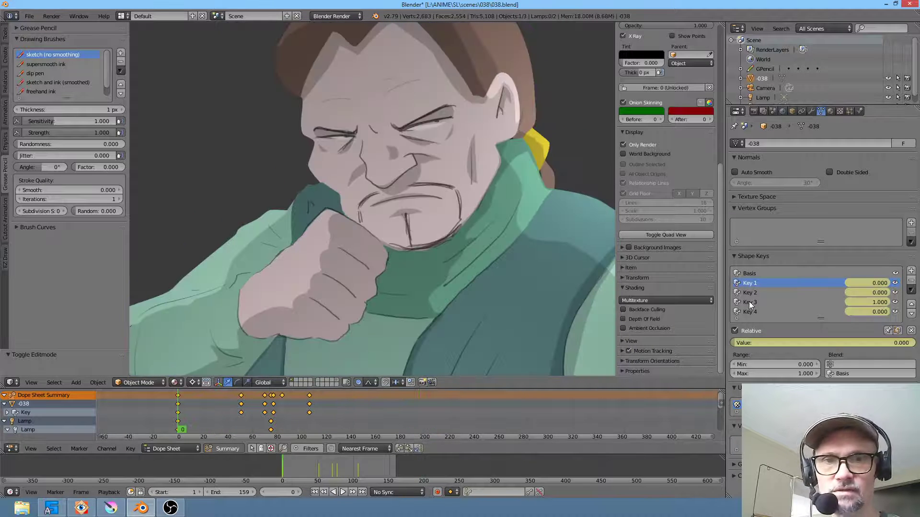
click(759, 302)
drag(833, 342, 911, 341)
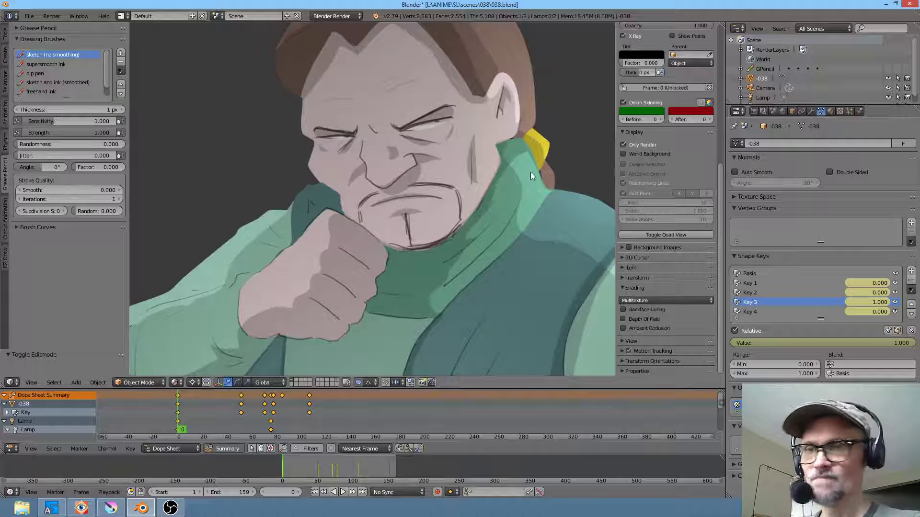
Turn off Only Render and turn on World Background to show the scene around the drawing from an angle
scroll(482, 225, down, 5)
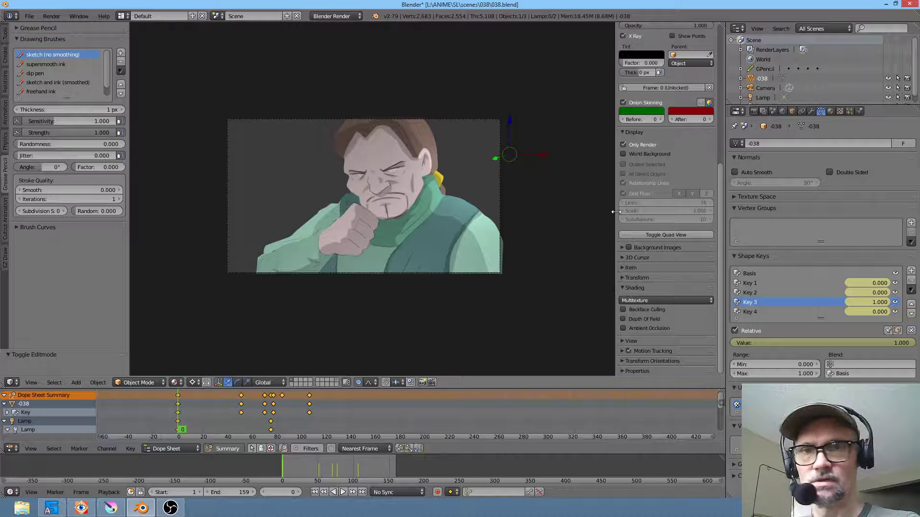
click(623, 144)
middle_drag(484, 175, 602, 174)
click(623, 154)
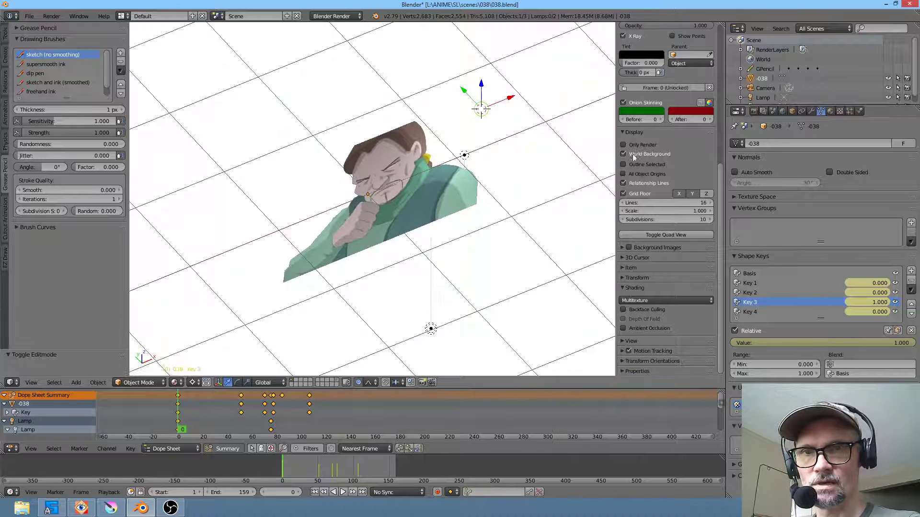
Select each of the two lamps in turn to inspect its settings, and reselect the -038 drawing plane
right_click(431, 328)
right_click(463, 156)
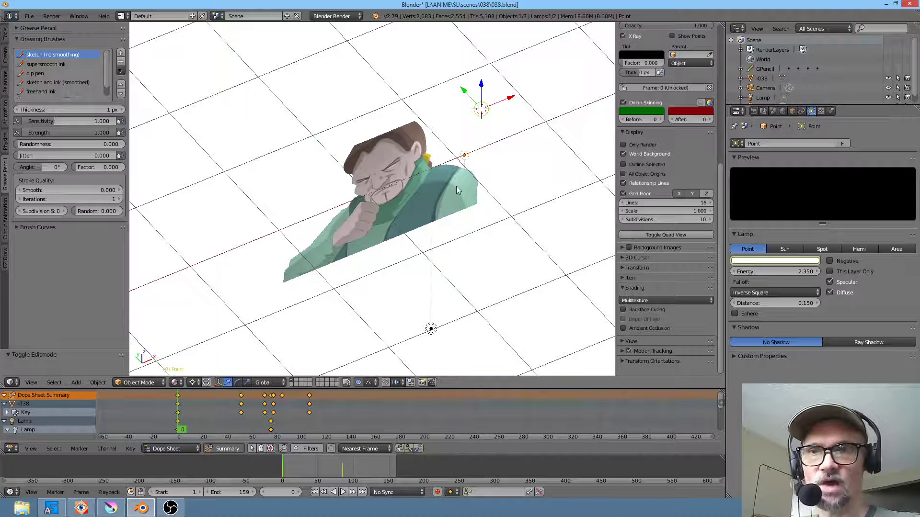
right_click(406, 184)
Try the -038 material's Emit value and Shadeless option, checking the effect along the timeline in camera view
click(830, 111)
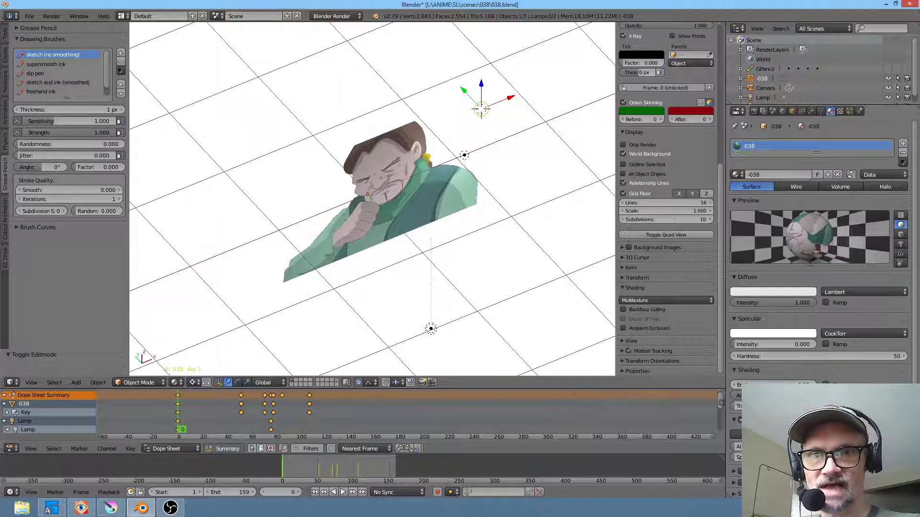
mouse_move(772, 385)
mouse_down()
mouse_move(805, 385)
mouse_move(772, 384)
mouse_up()
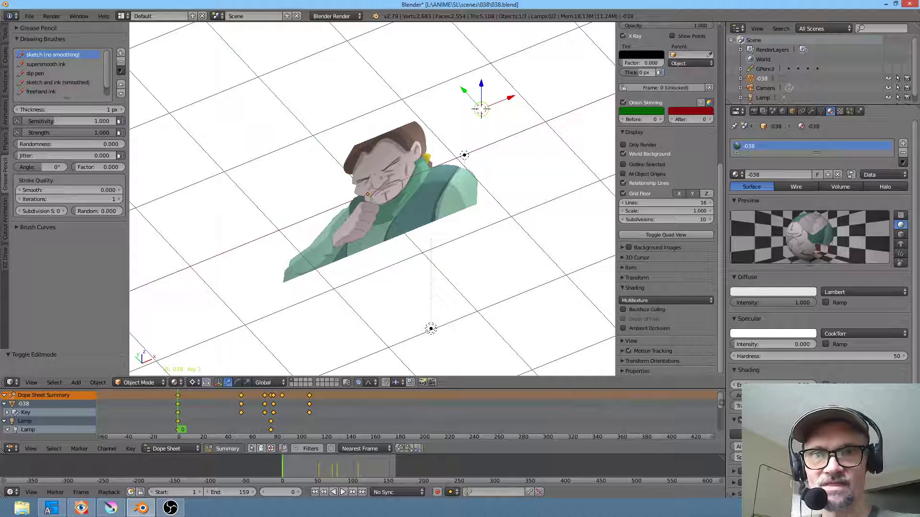
click(825, 385)
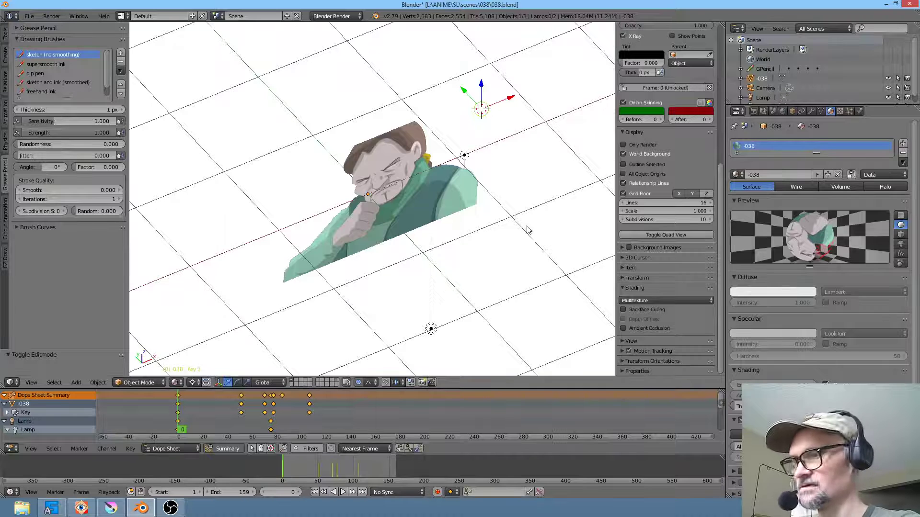
key(KP_0)
drag(331, 423, 107, 411)
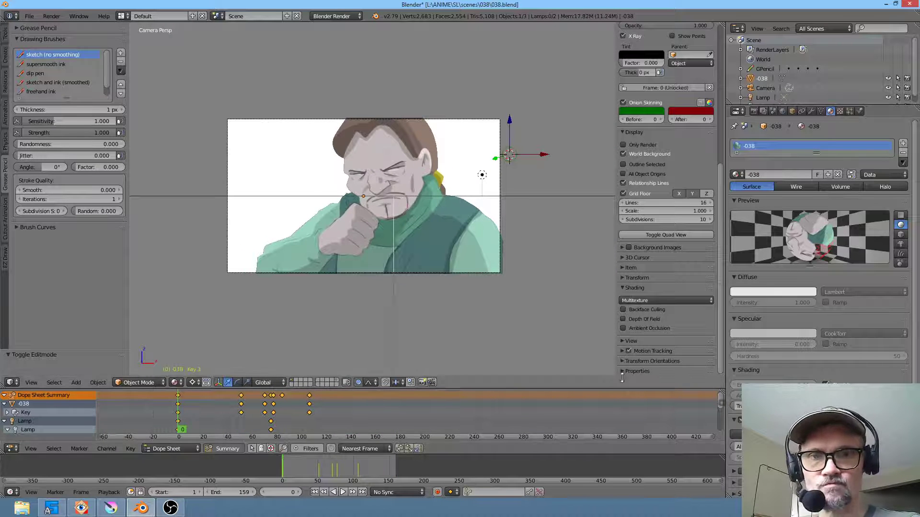
key(Escape)
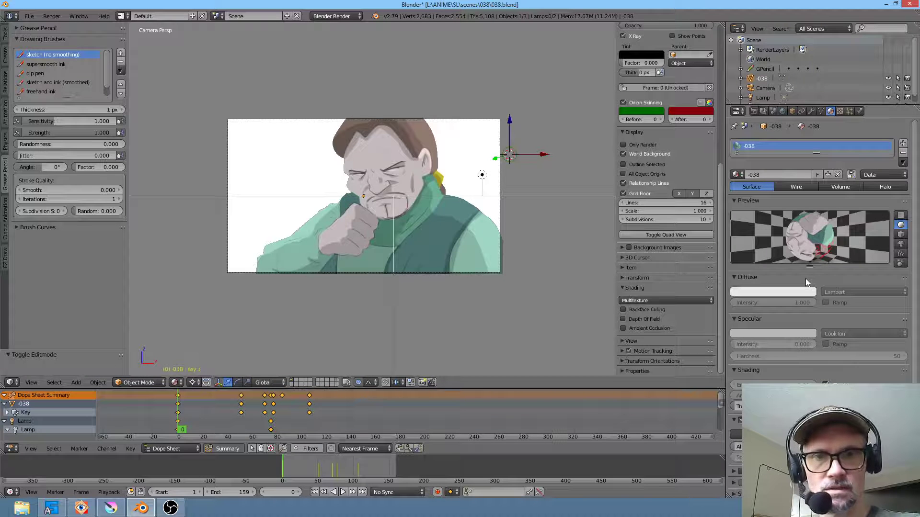
click(826, 385)
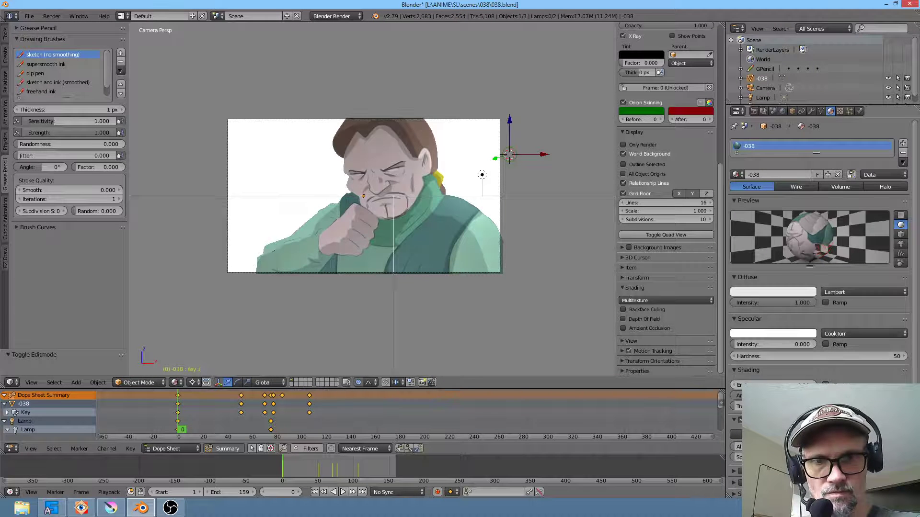
mouse_move(773, 386)
mouse_down()
mouse_move(797, 386)
mouse_move(770, 386)
mouse_up()
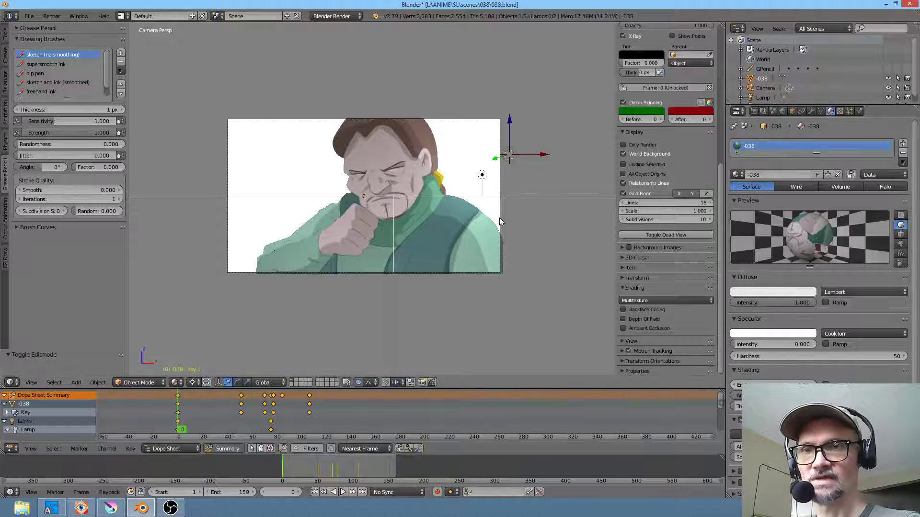
Try moving the Point lamp around the character's ponytail in camera view
middle_drag(501, 206, 476, 254)
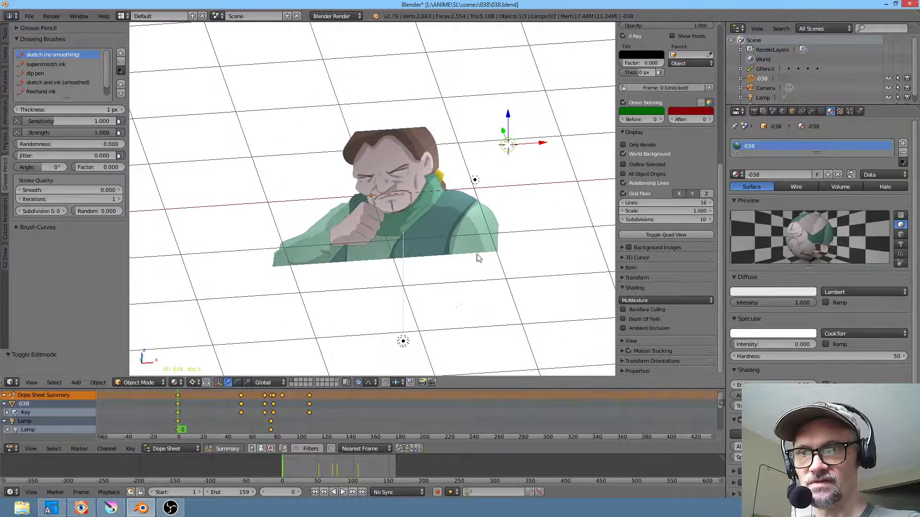
right_click(475, 182)
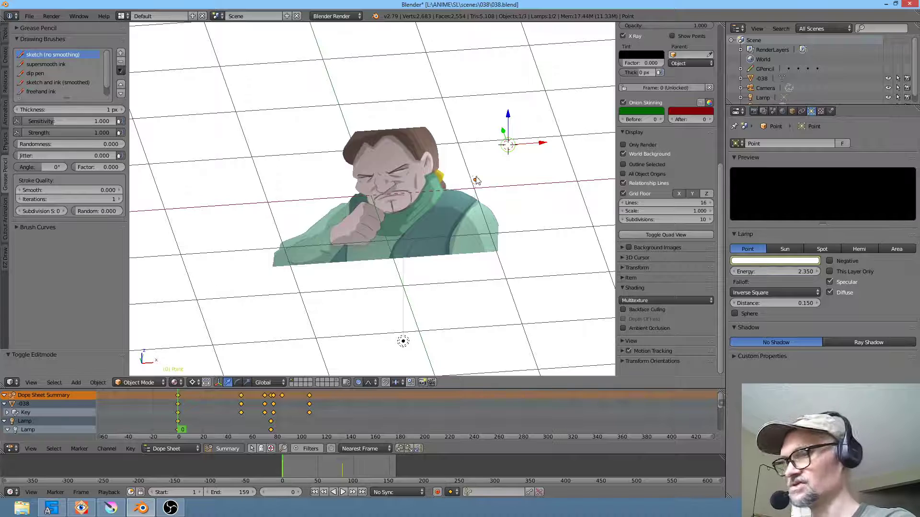
key(KP_0)
key(g)
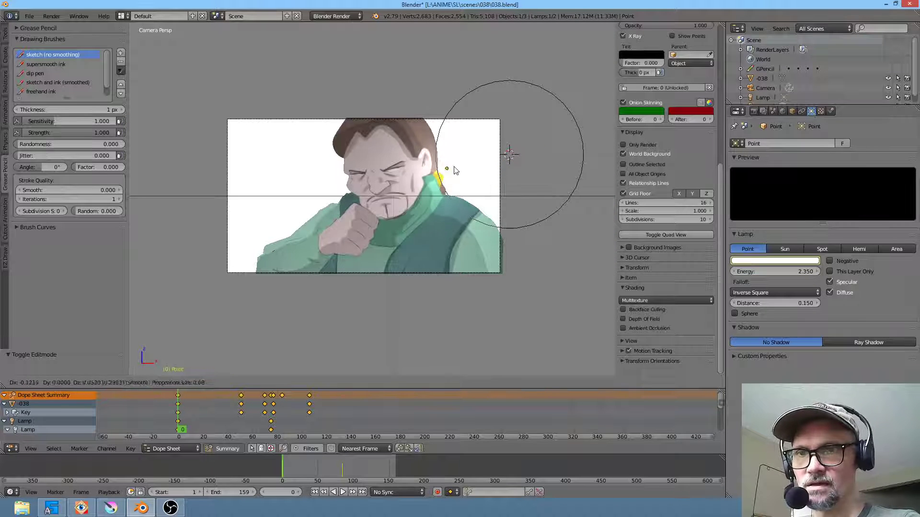
click(482, 159)
Select the lamp below the drawing and review its animated colour and energy over the timeline, returning to frame 0
scroll(392, 357, down, 2)
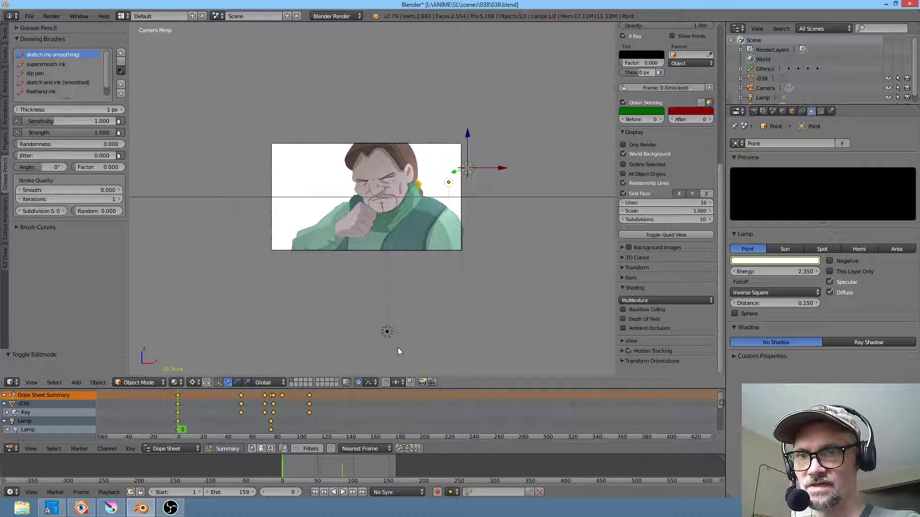
right_click(387, 331)
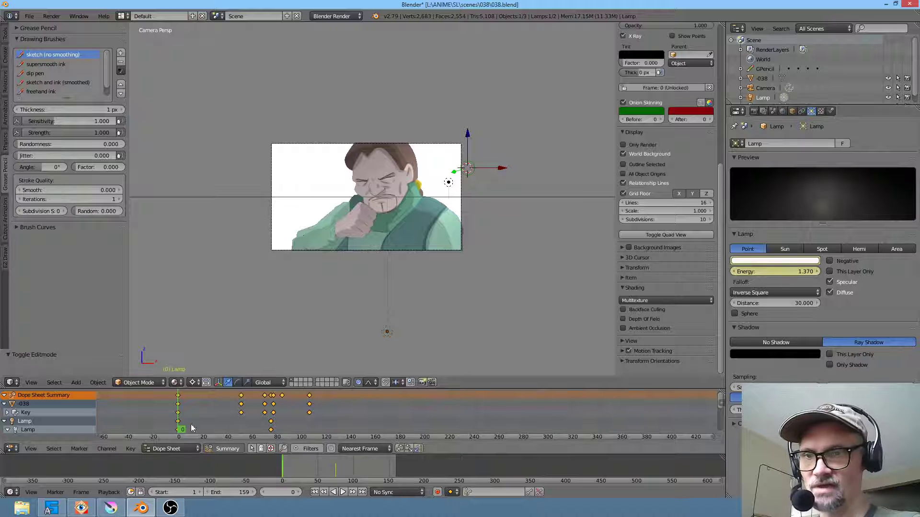
key(alt+a)
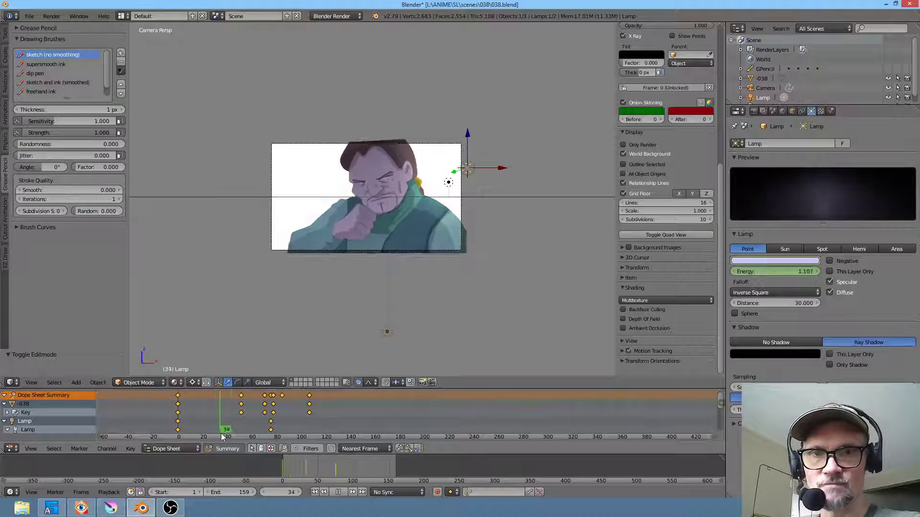
key(alt+a)
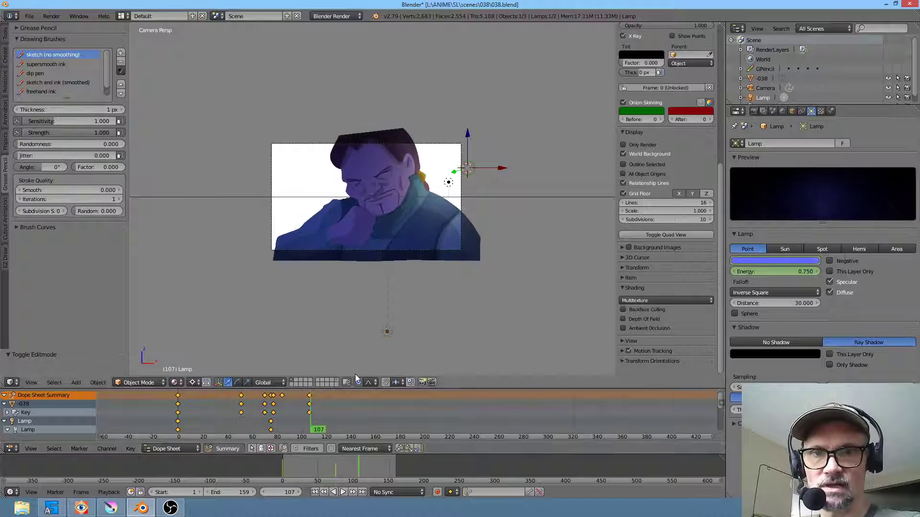
click(764, 260)
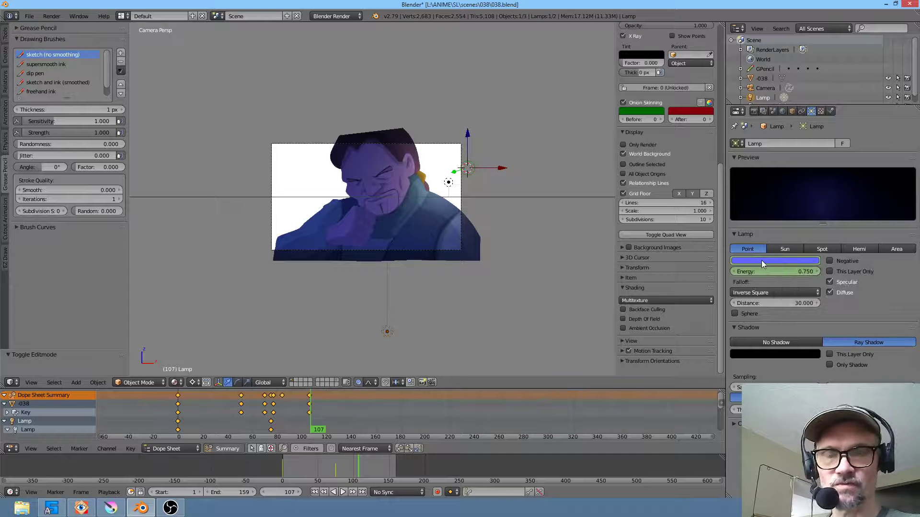
drag(320, 427, 178, 426)
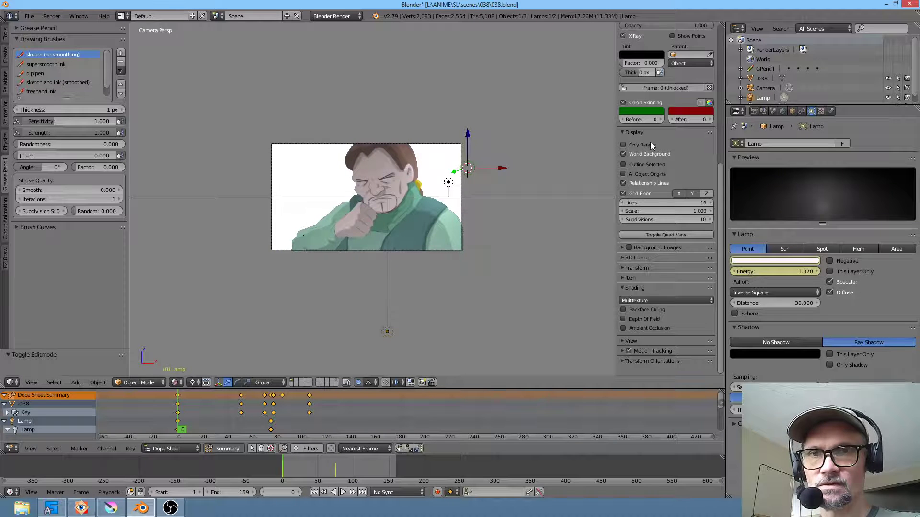
Turn Only Render on and World Background off while playing the animation in camera view
click(624, 144)
scroll(358, 273, up, 4)
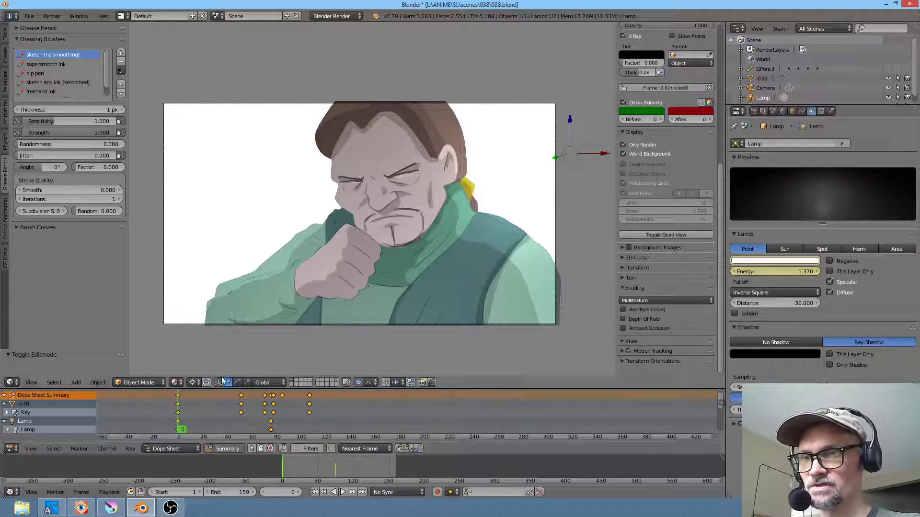
key(alt+a)
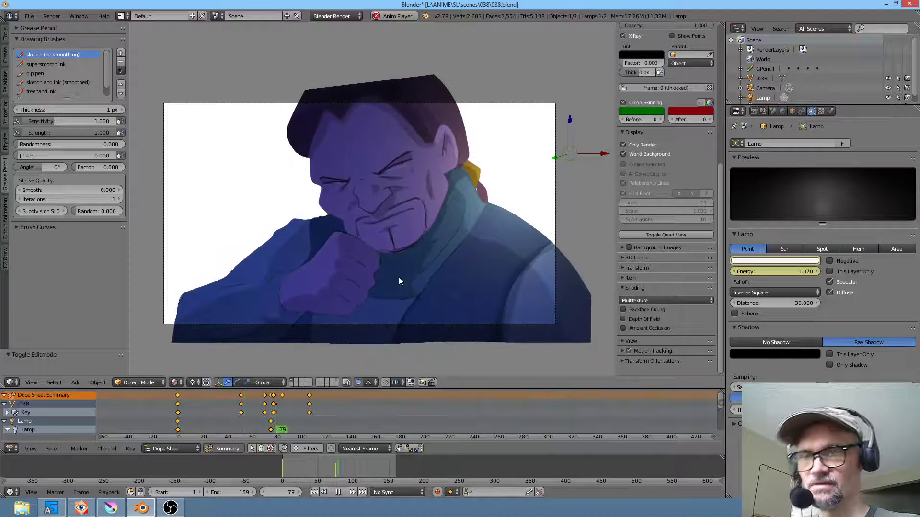
click(648, 153)
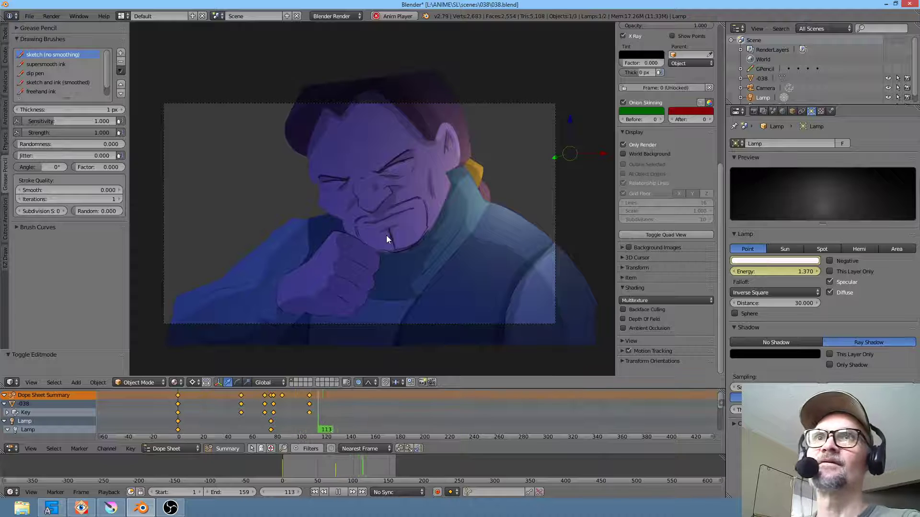
key(Escape)
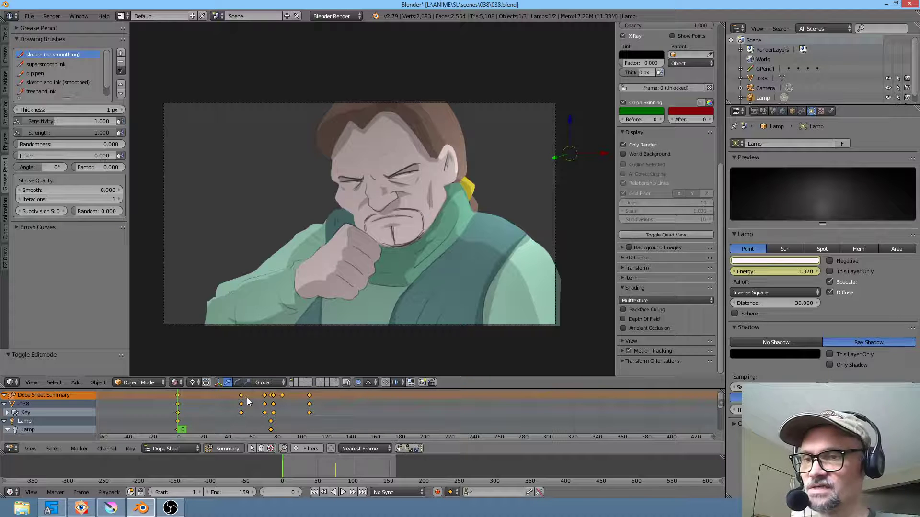
Replay the animation to review the shape key deformation together with the changing lamp light
click(81, 508)
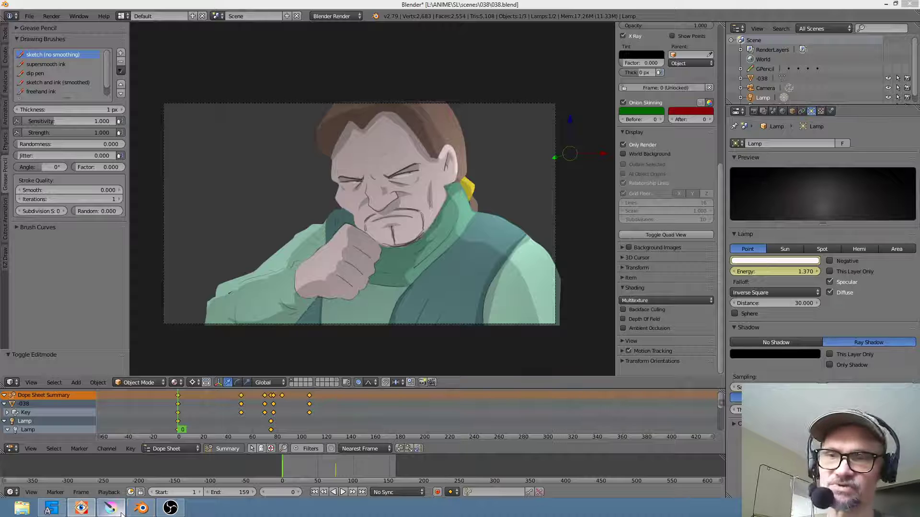
mouse_move(122, 513)
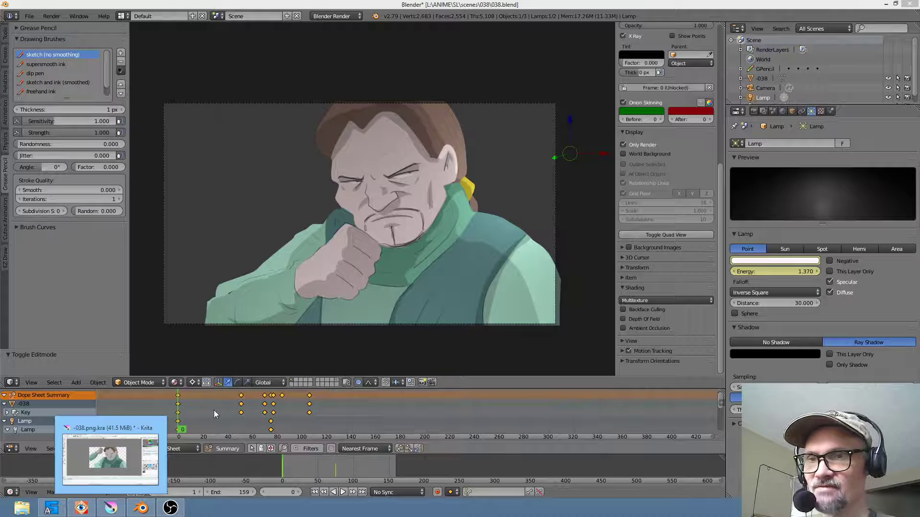
key(alt+a)
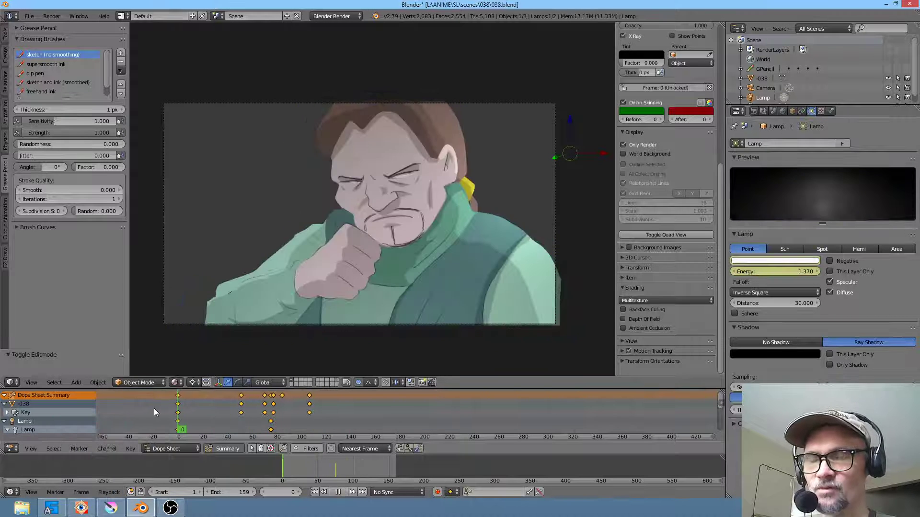
key(alt+a)
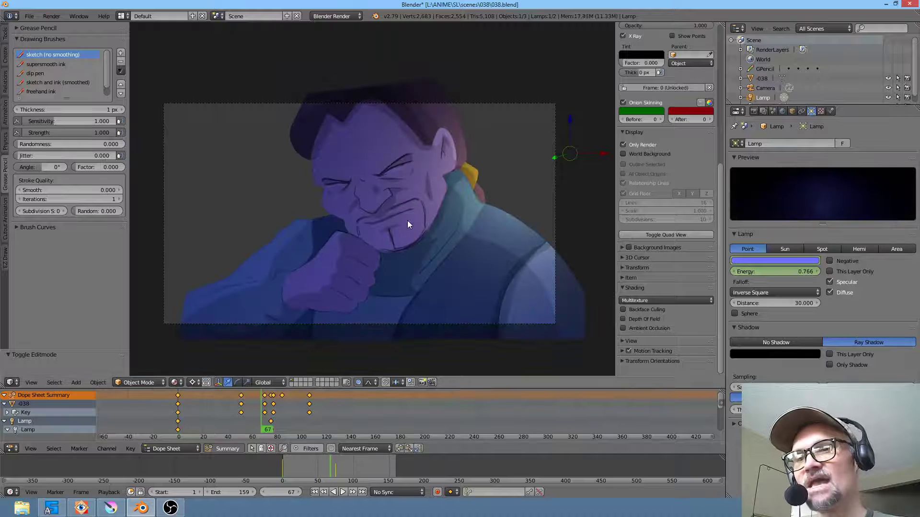
Inspect the linework around the character's mouth and chin up close in Blender and compare it with the -038.png.kra drawing in Krita
scroll(395, 232, up, 7)
shift+middle_drag(480, 273, 475, 192)
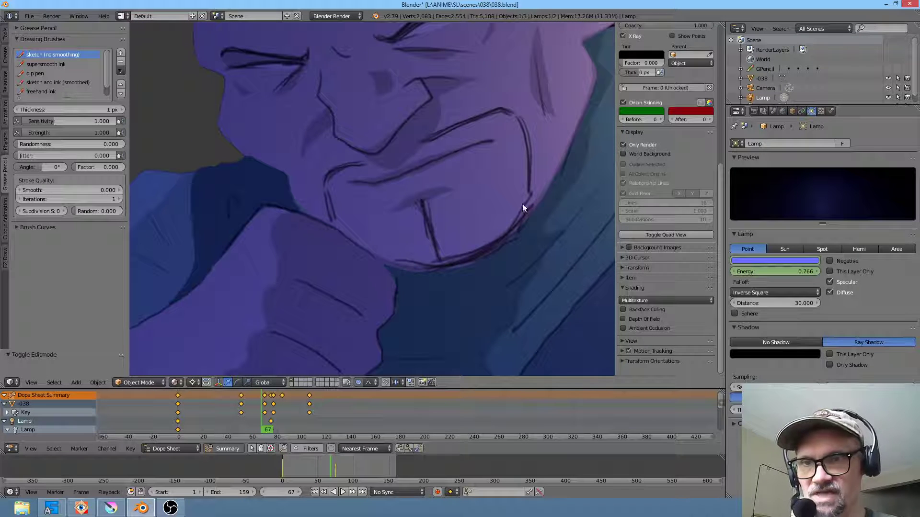
click(111, 507)
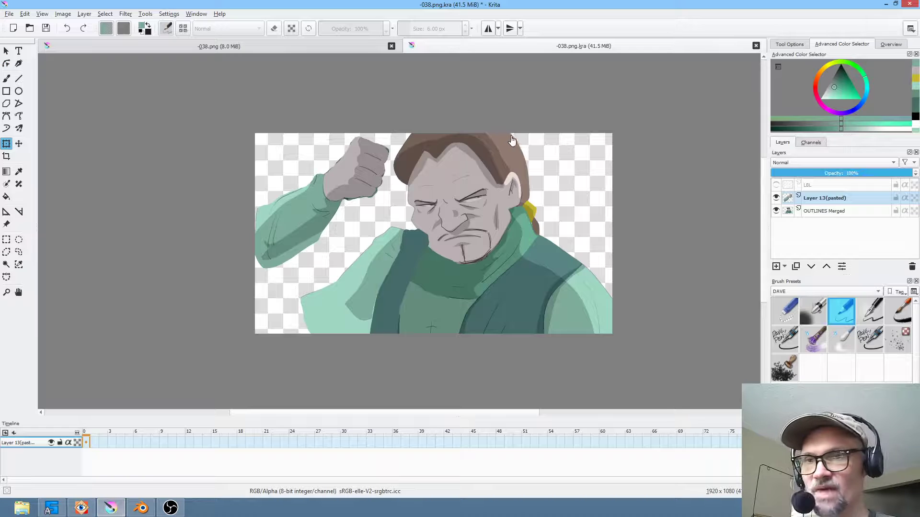
scroll(474, 231, up, 5)
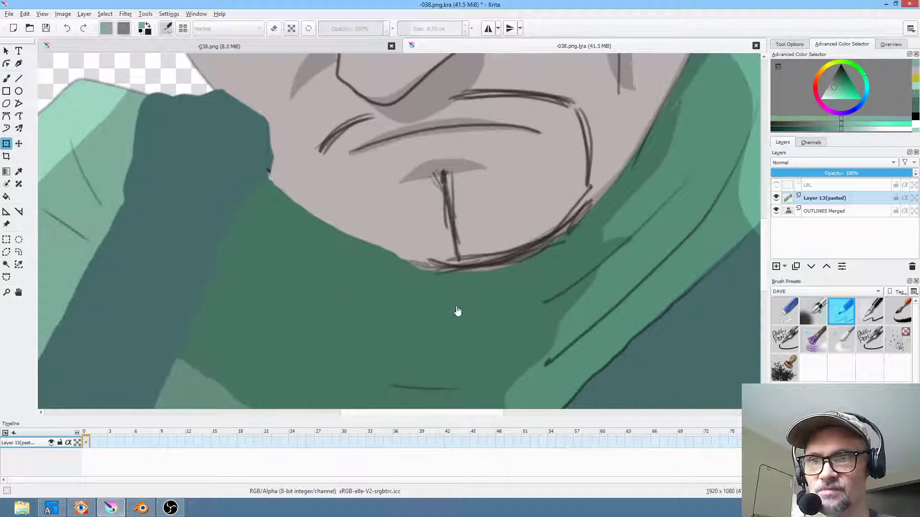
scroll(309, 233, down, 5)
click(141, 509)
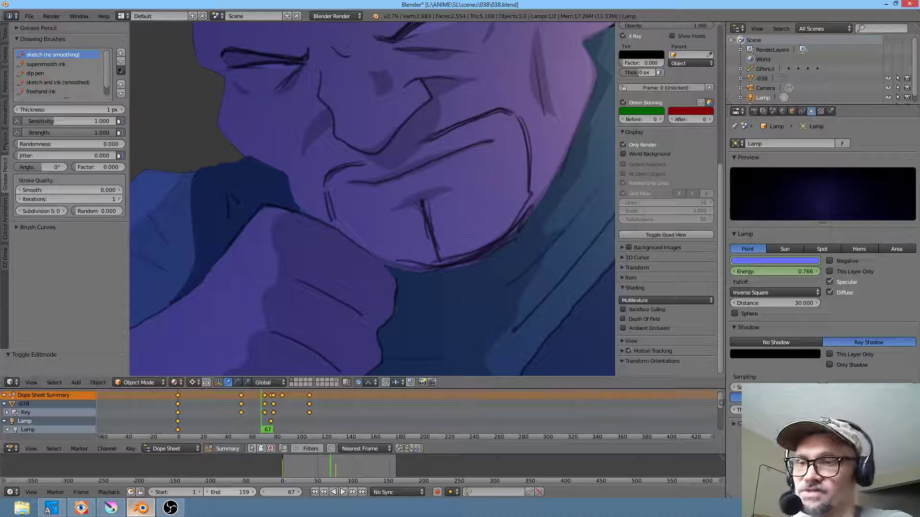
Return the animation to frame 0, view the whole camera frame, and check the original drawing in Krita before returning to Blender
mouse_move(175, 507)
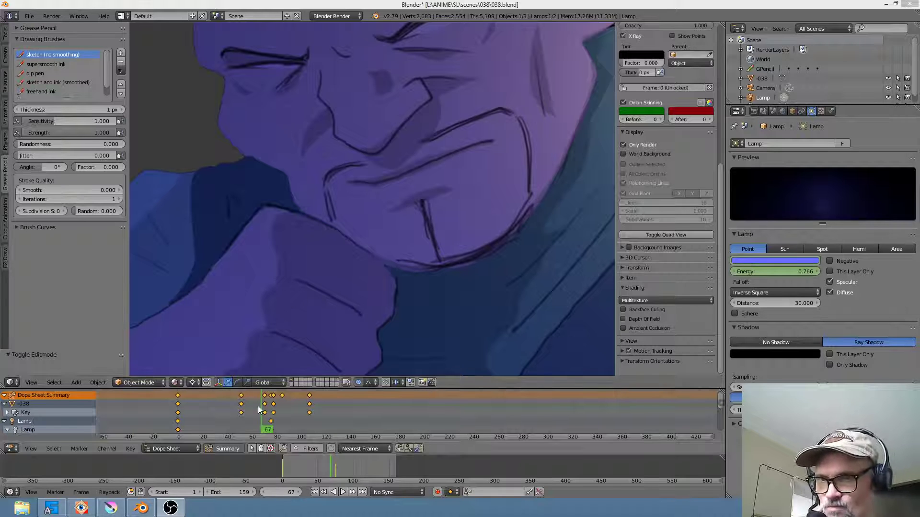
click(140, 420)
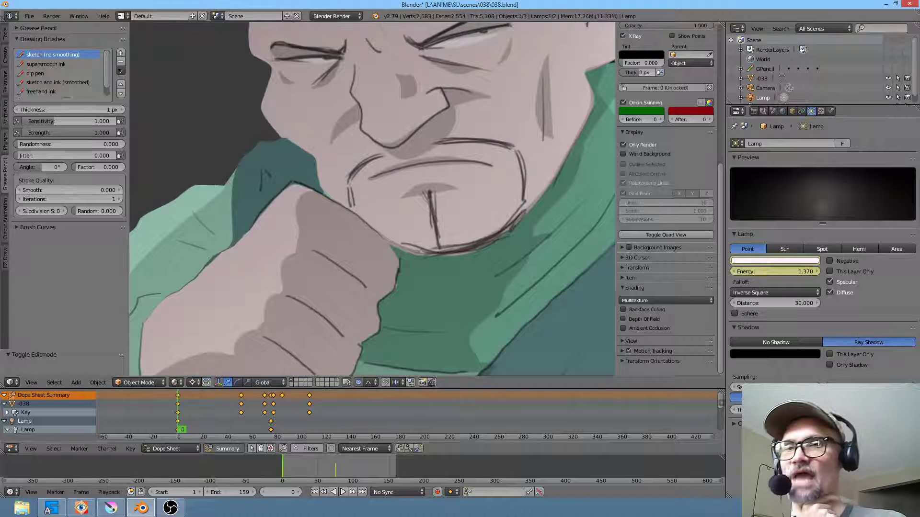
scroll(521, 139, down, 6)
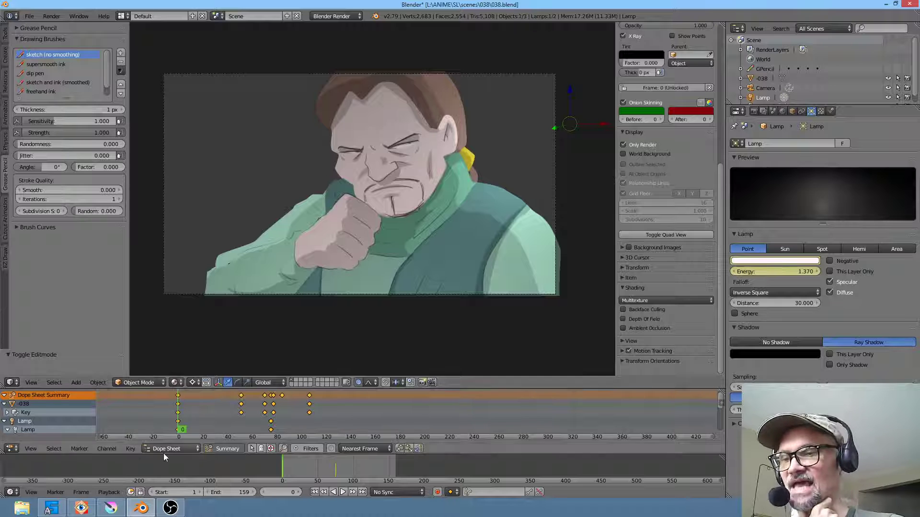
click(111, 508)
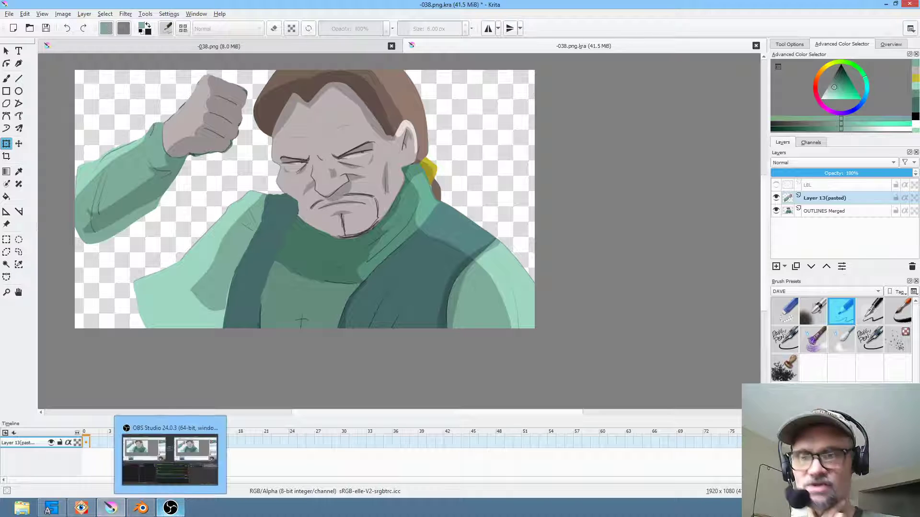
mouse_move(119, 511)
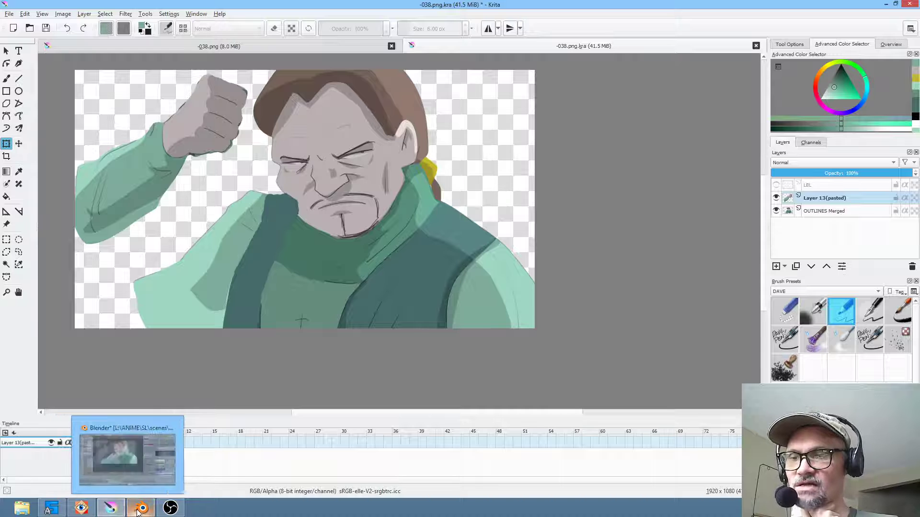
click(141, 508)
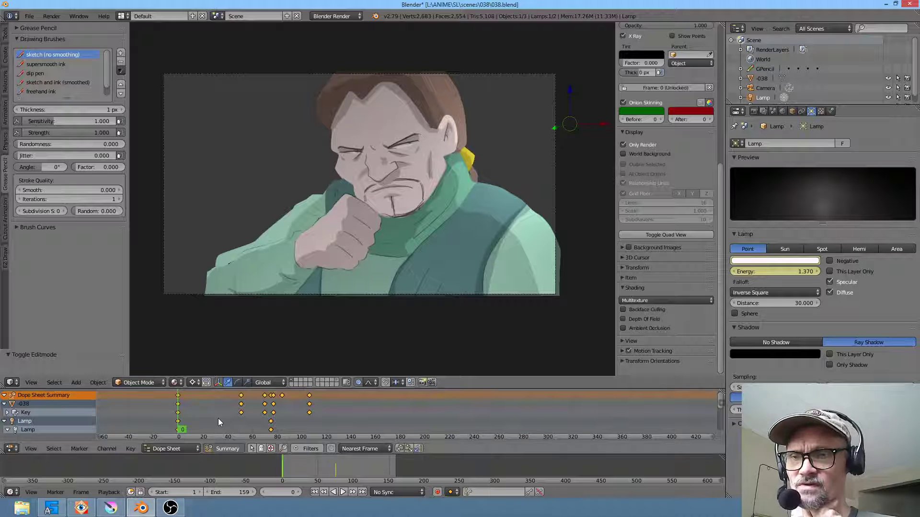
Play the animation repeatedly from its beginning to review the character's deformation and the lamp's colour change
drag(203, 418, 113, 435)
drag(200, 432, 166, 415)
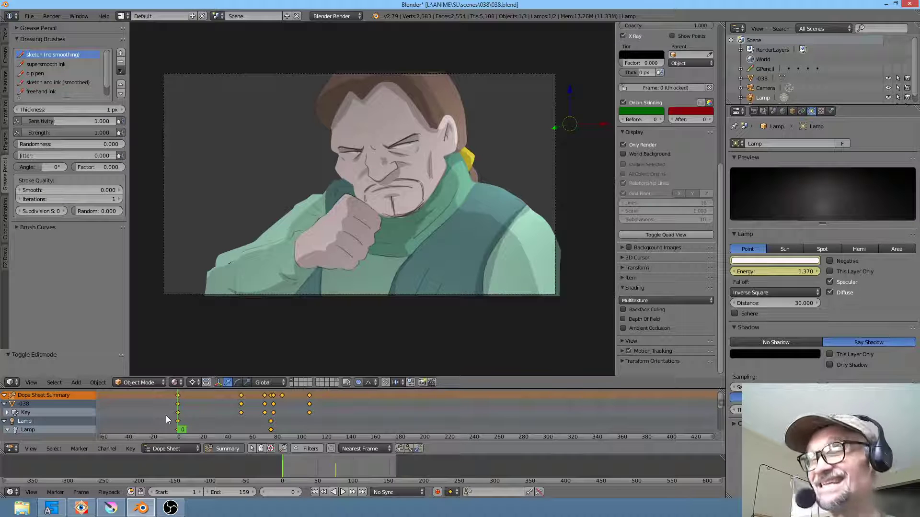
key(alt+a)
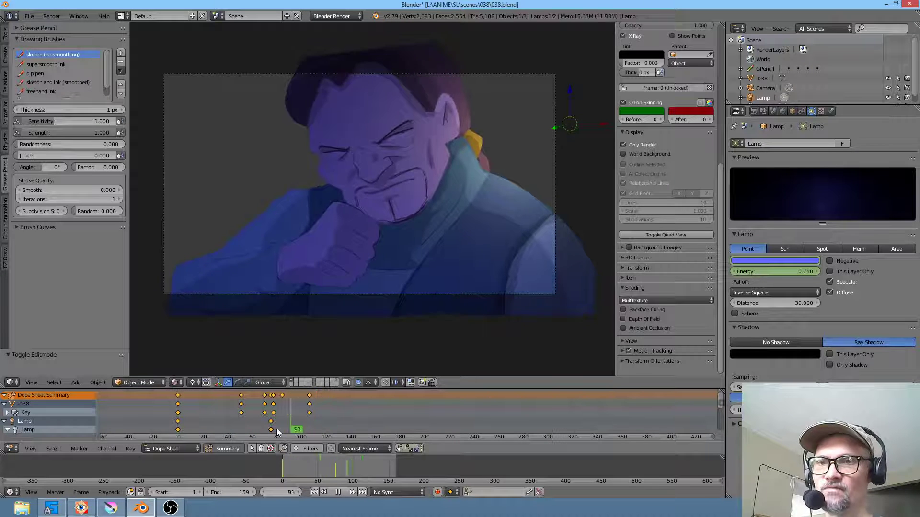
key(Escape)
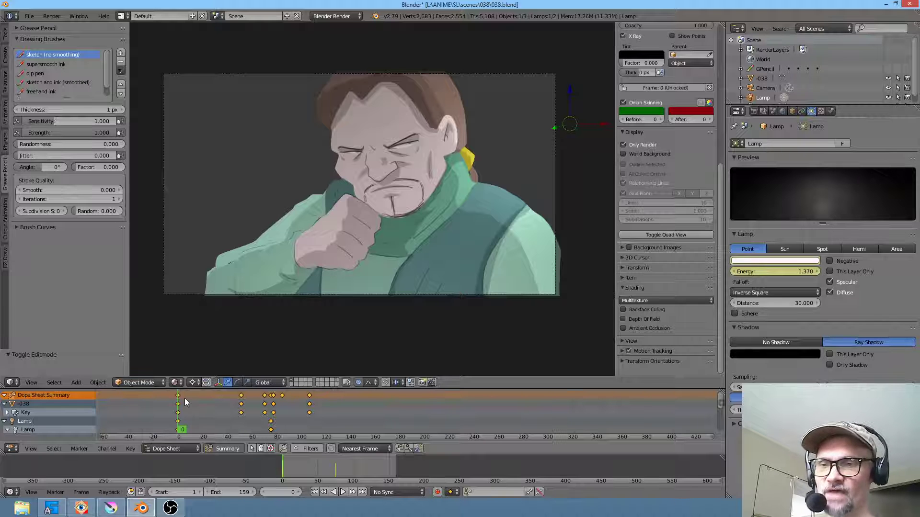
key(alt+a)
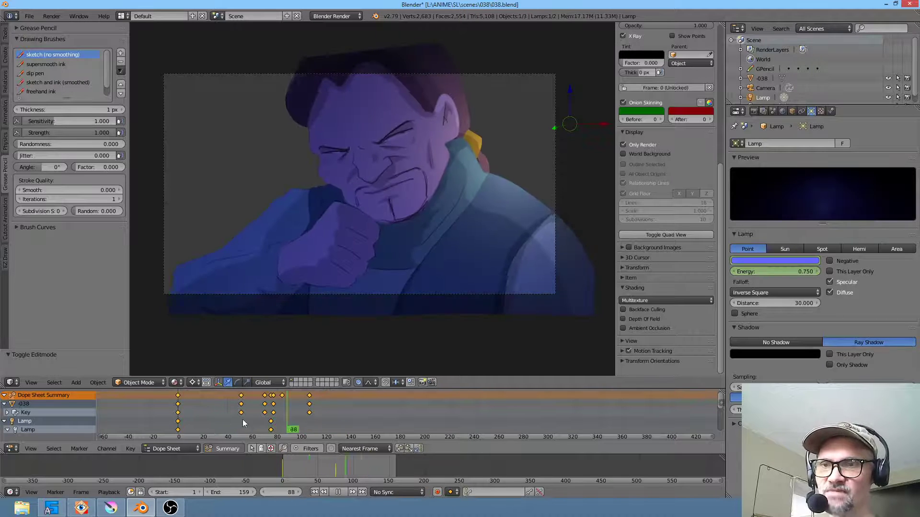
drag(270, 422, 184, 411)
key(alt+a)
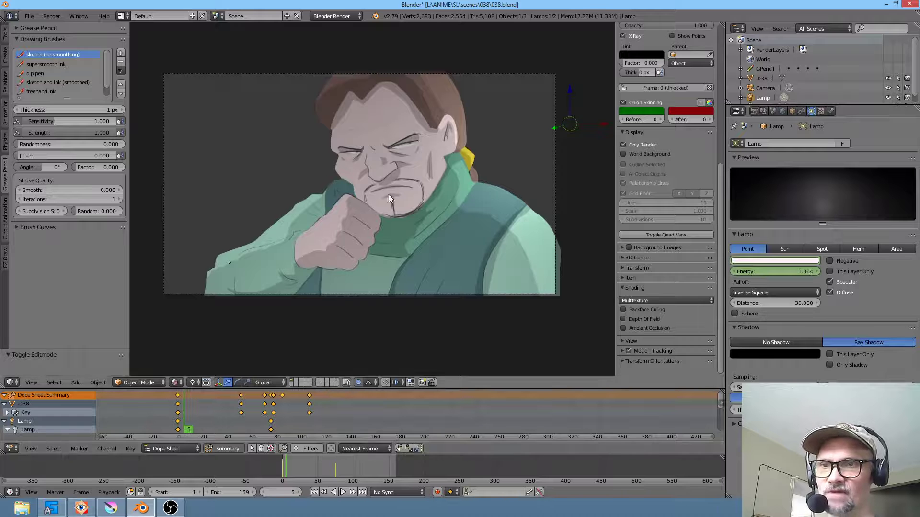
Look at the separate arm and body artwork in Krita, return to Blender and set the timeline back to frame 0
click(111, 508)
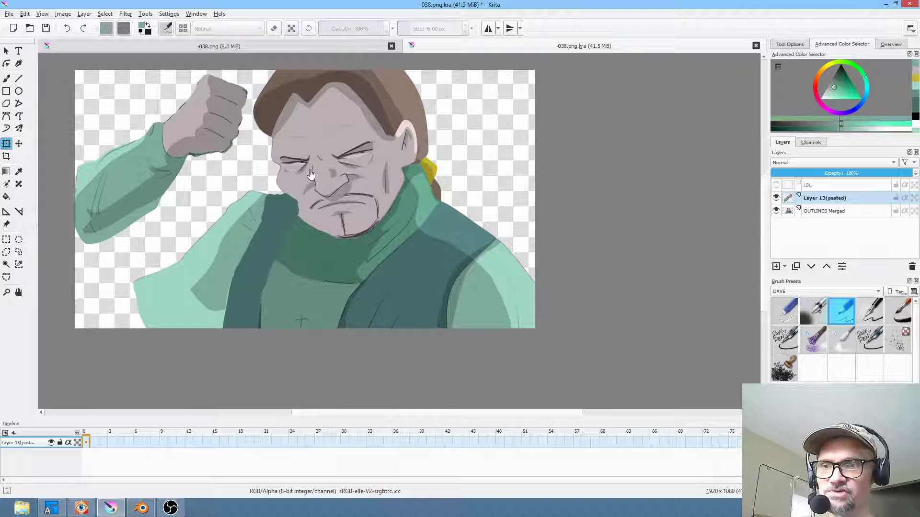
mouse_move(141, 514)
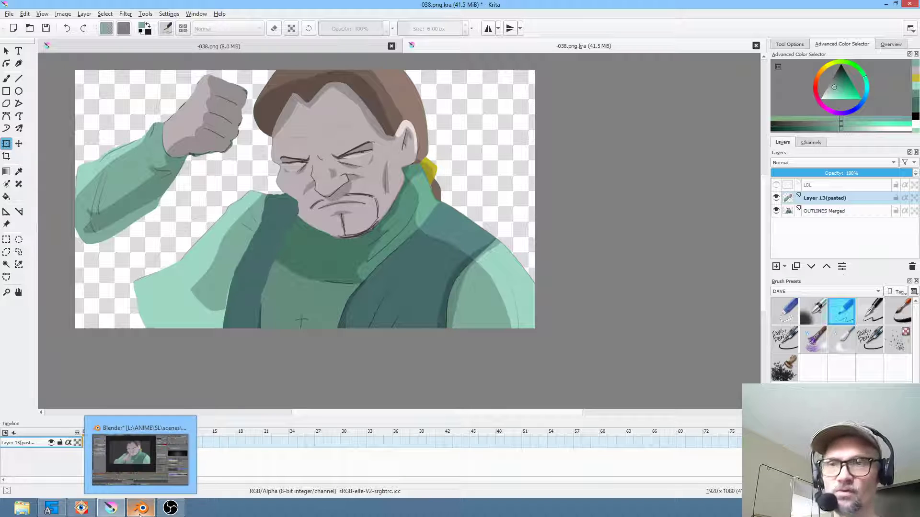
click(194, 416)
mouse_move(194, 414)
mouse_down()
mouse_move(312, 426)
mouse_move(141, 428)
mouse_move(318, 424)
mouse_move(173, 411)
mouse_move(194, 413)
mouse_up()
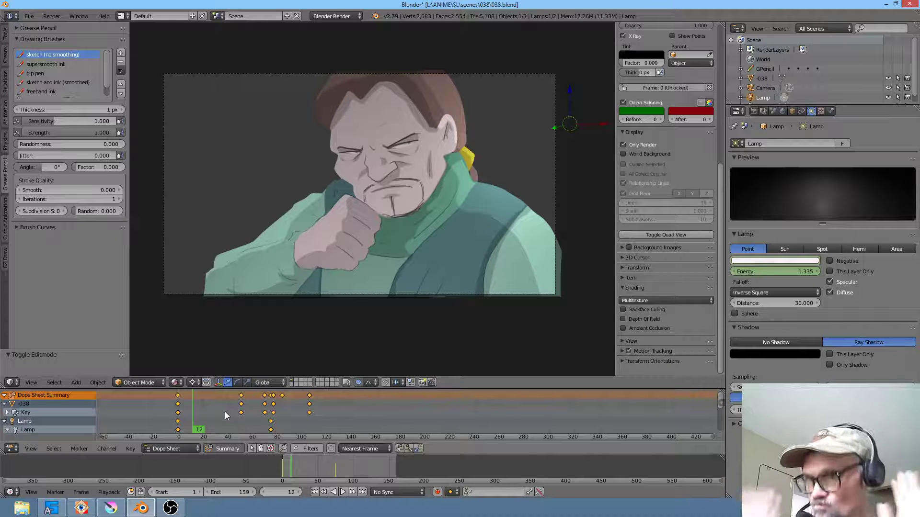
drag(194, 419, 174, 420)
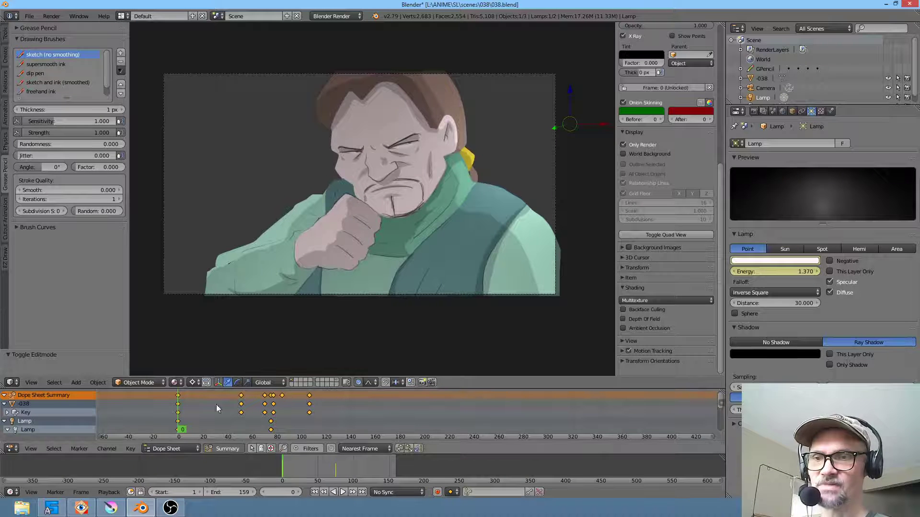
Scrub to frame 106, inspect the deformed mouth and chin up close, and go back to frame 0
drag(199, 431, 310, 430)
scroll(416, 189, up, 3)
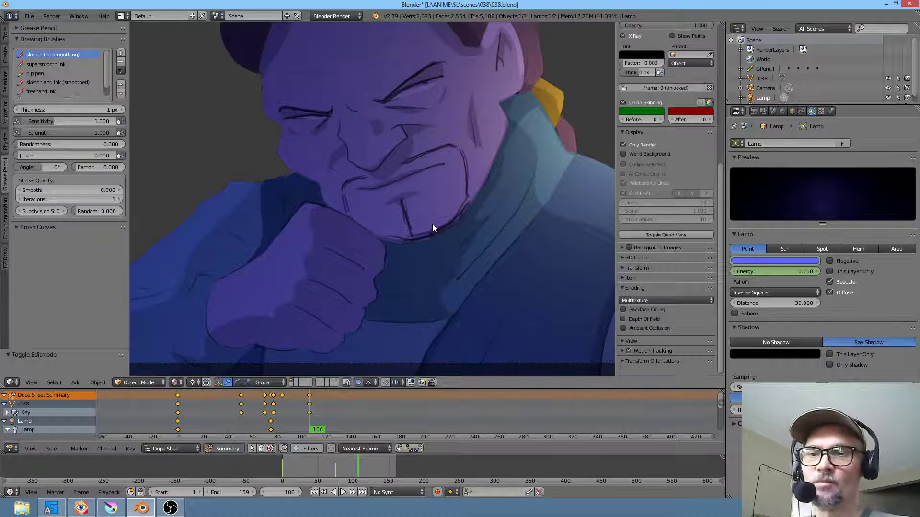
scroll(386, 246, up, 3)
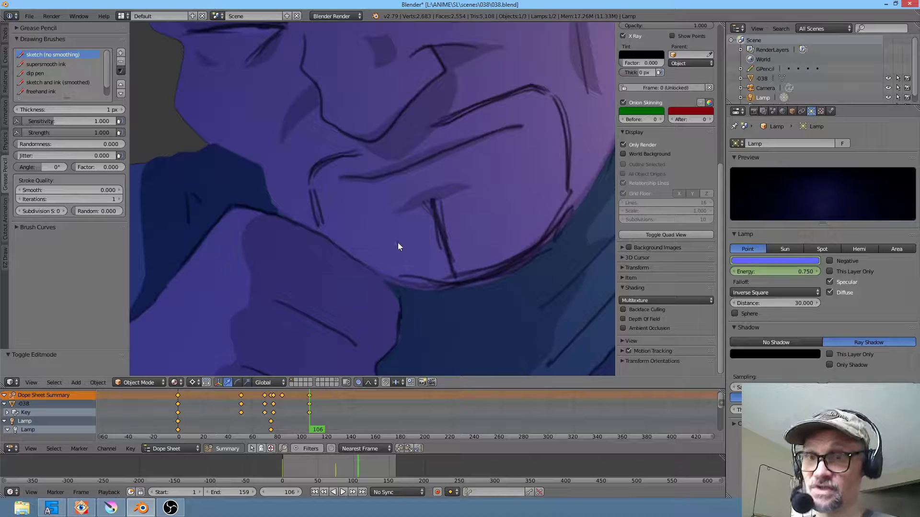
scroll(494, 304, down, 3)
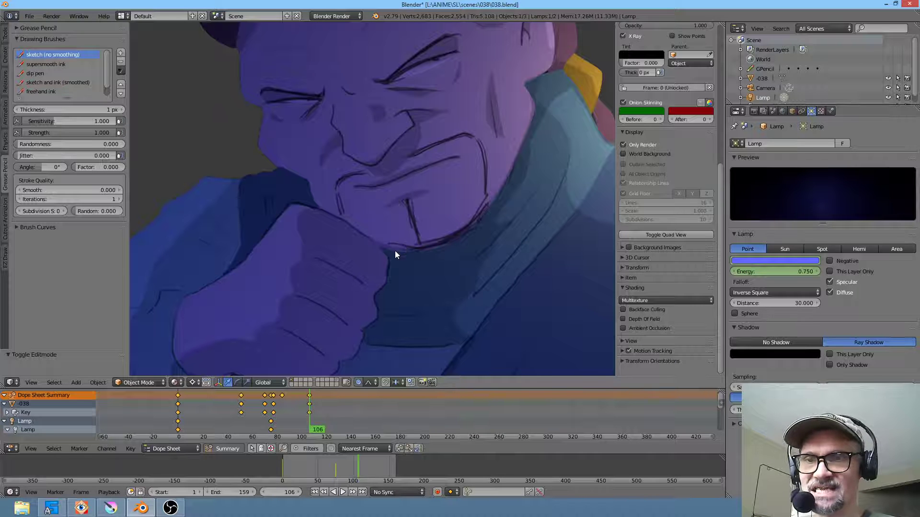
drag(287, 426, 157, 421)
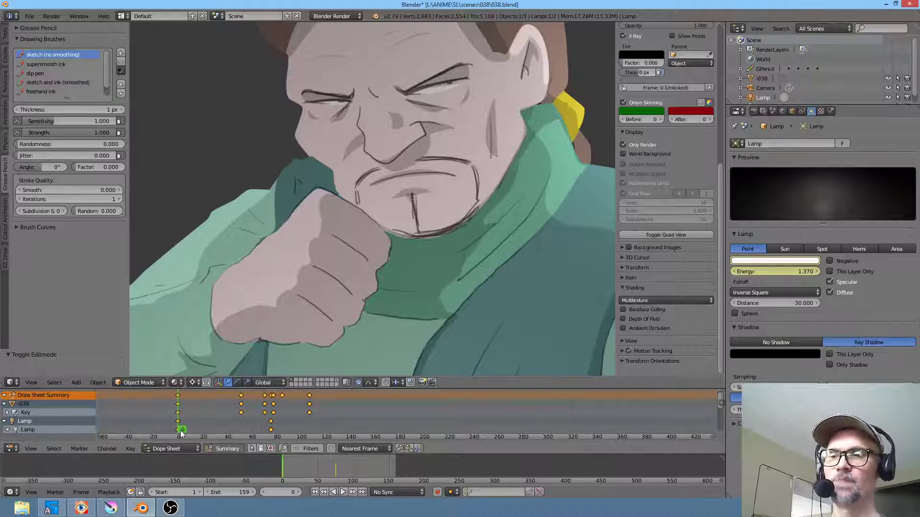
drag(181, 434, 137, 421)
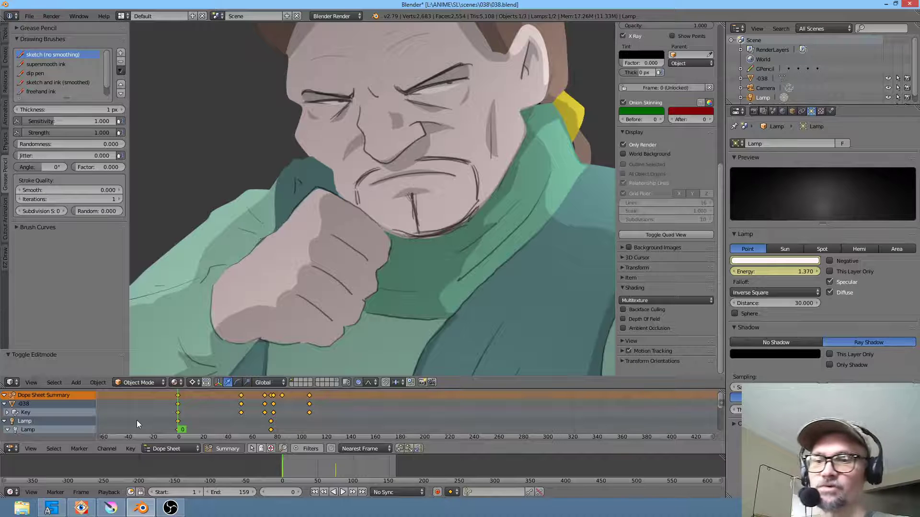
Switch between Krita and Blender to compare the raised-fist source drawing with the posed character at frame 0
click(111, 508)
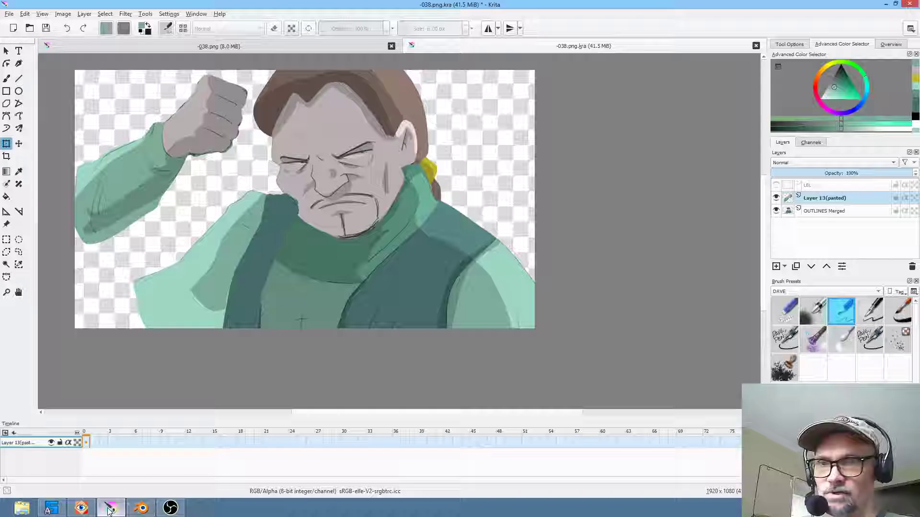
click(142, 509)
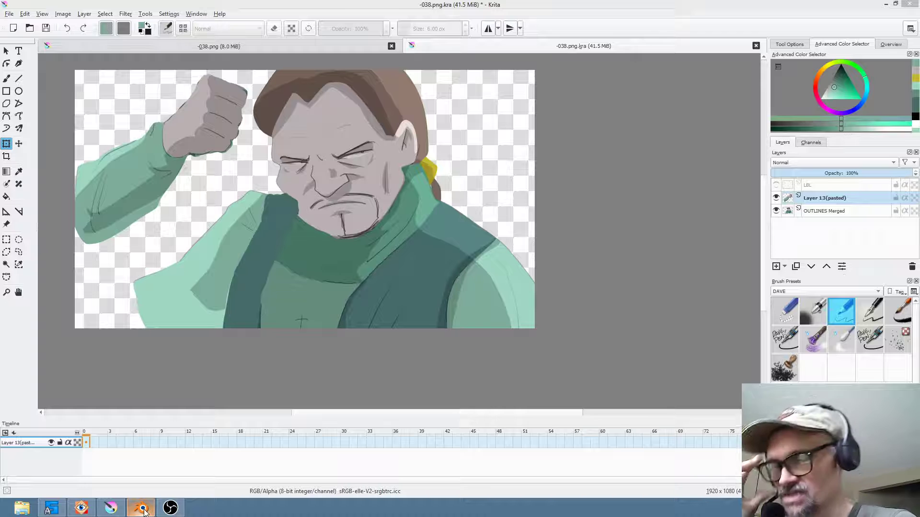
click(147, 512)
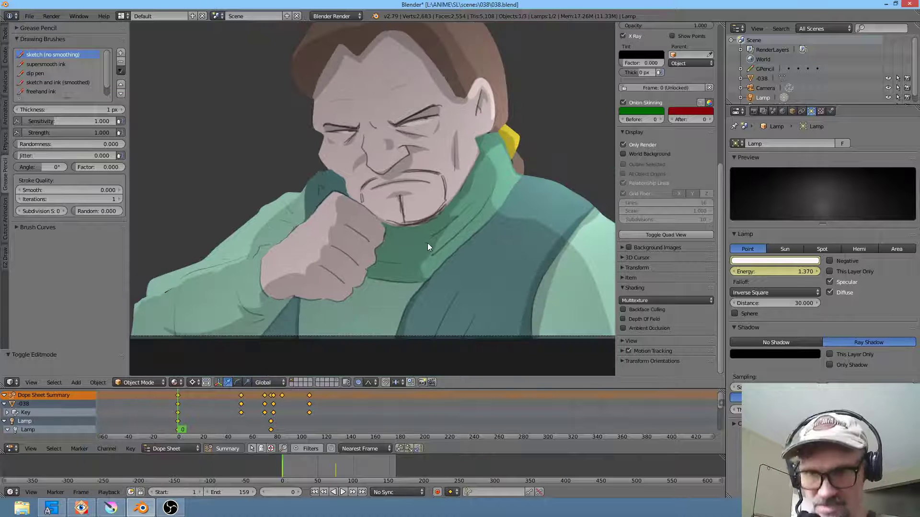
shift+middle_drag(428, 243, 427, 298)
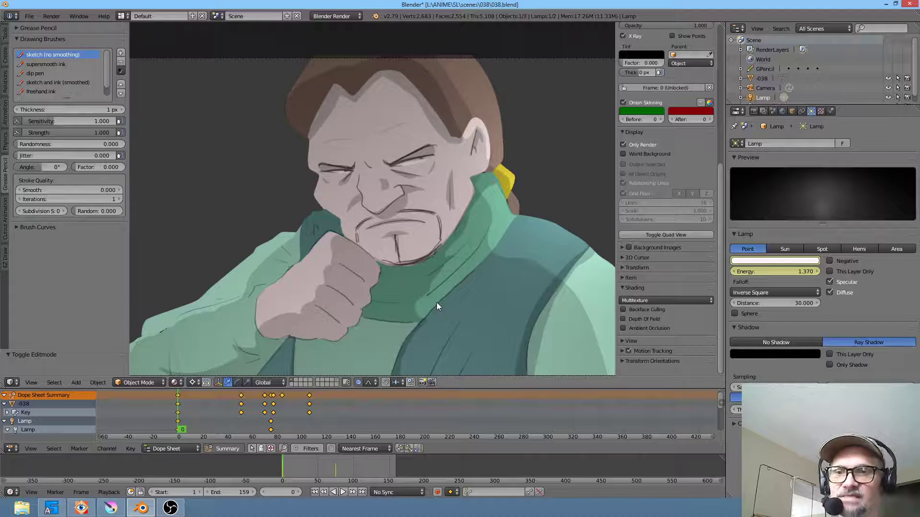
click(117, 512)
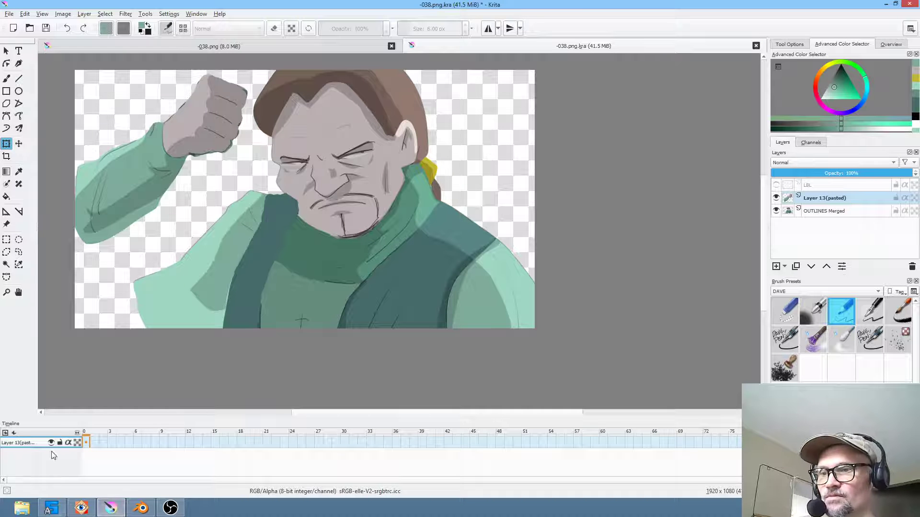
Switch to FastStone Image Viewer and view the character drawings -143.png, -141.png and -146.png full screen from the scenes folder
click(81, 509)
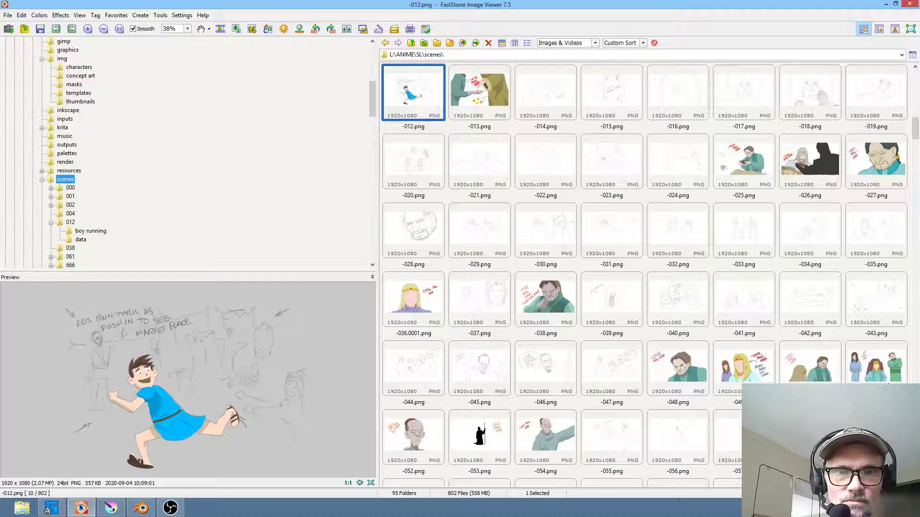
scroll(857, 345, down, 5)
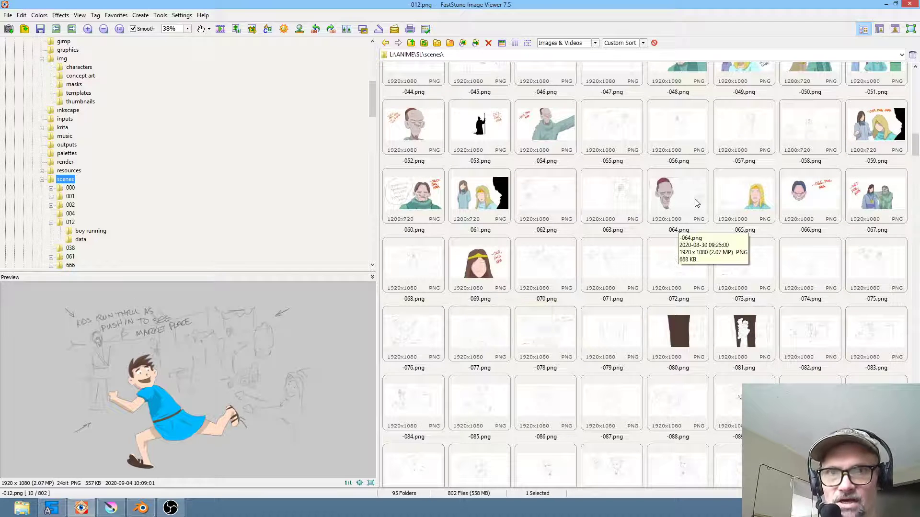
scroll(694, 204, down, 9)
double_click(626, 263)
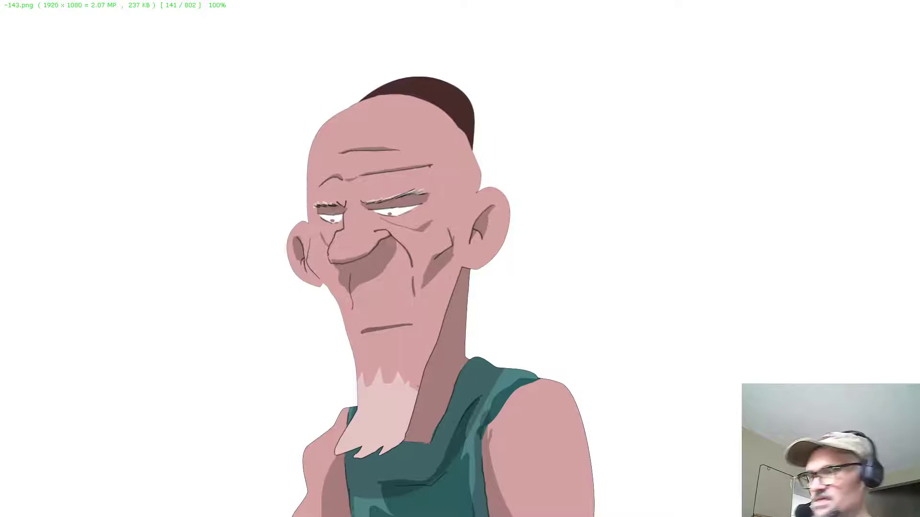
key(Left)
key(Left)
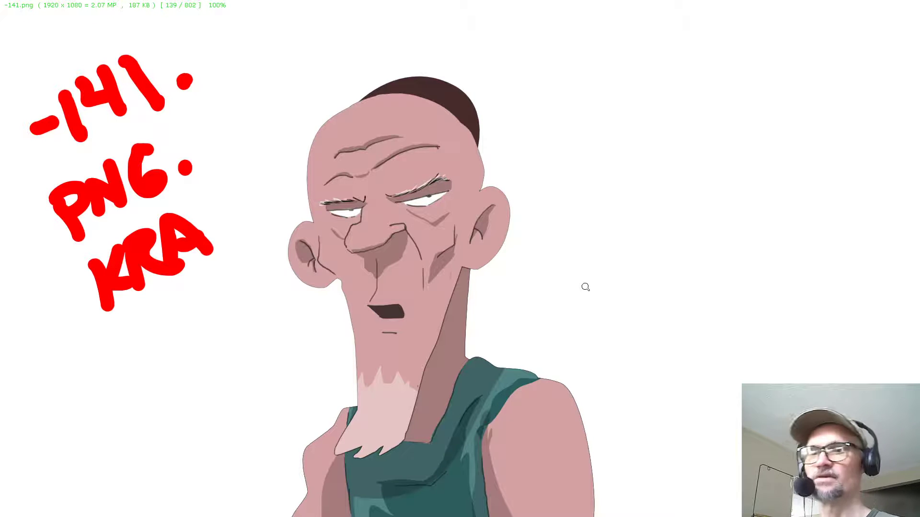
key(Escape)
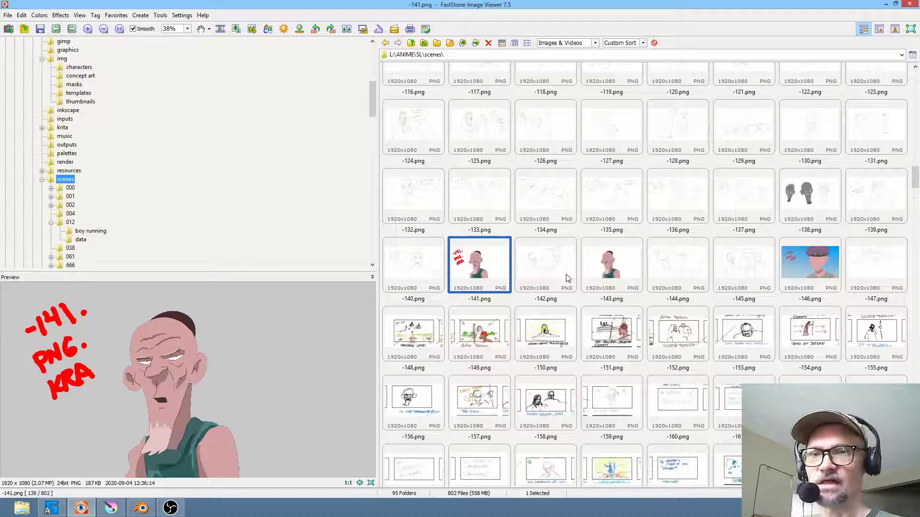
double_click(798, 256)
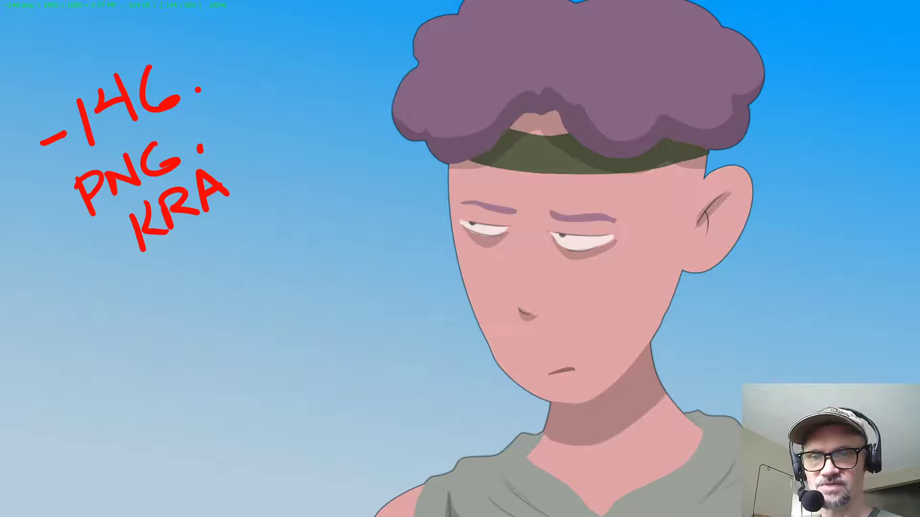
Close the full-screen drawing, switch back to Krita and toggle the raised-arm layer's visibility
key(Escape)
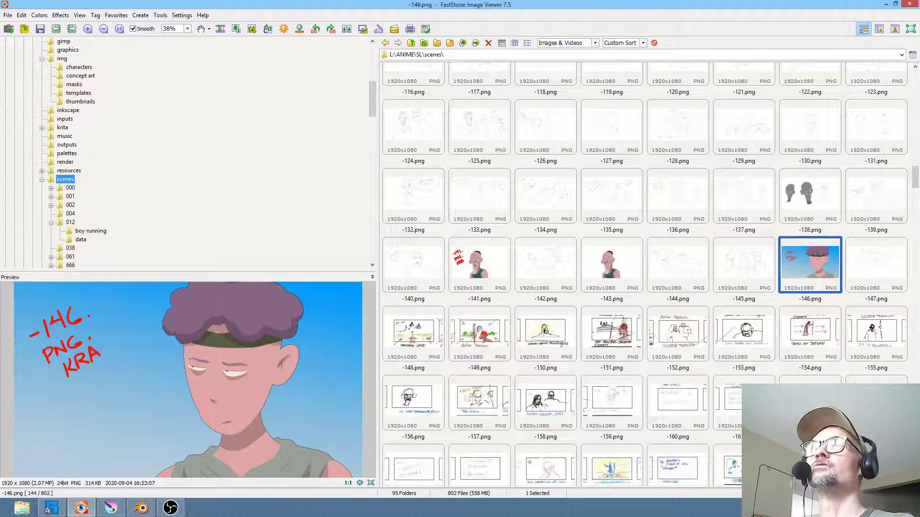
key(alt+Tab)
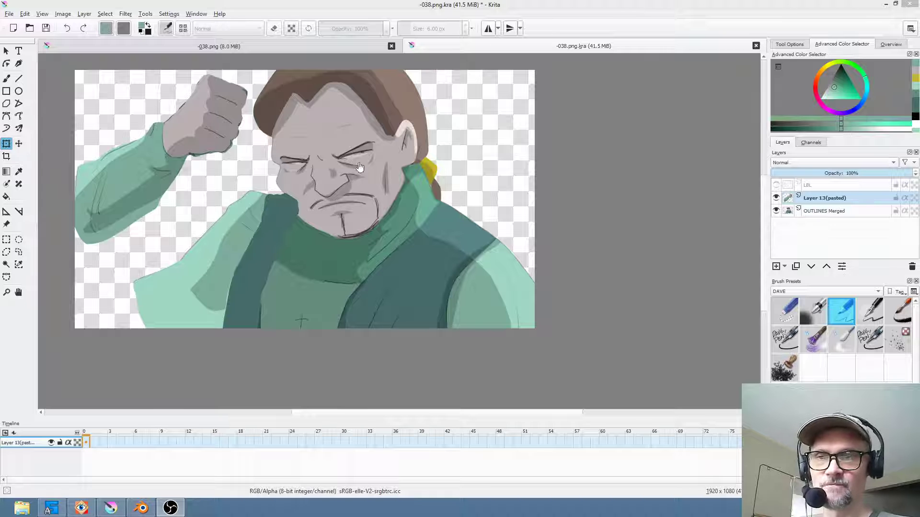
click(776, 198)
click(776, 198)
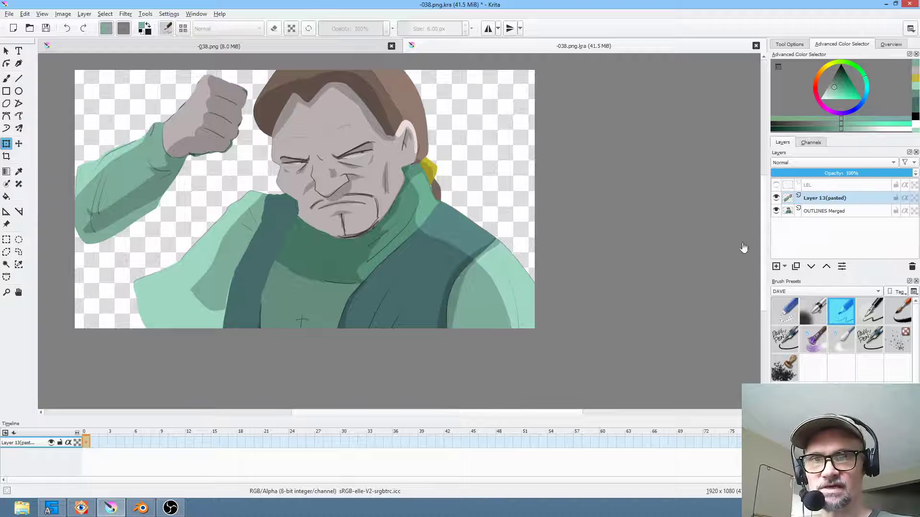
Keyframe the arm layer at frame 0, then at frame 6 lower the arm in front of the body and rotate it slightly
click(87, 441)
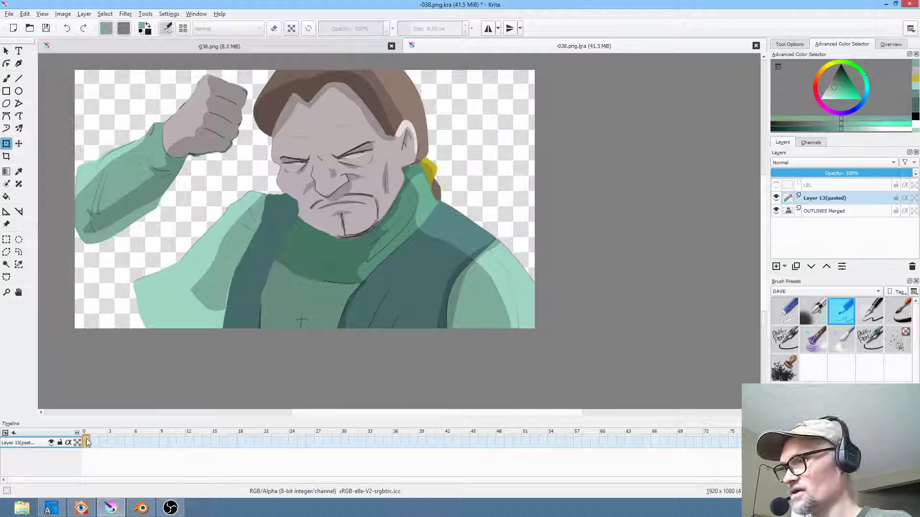
click(164, 164)
right_click(145, 182)
click(156, 189)
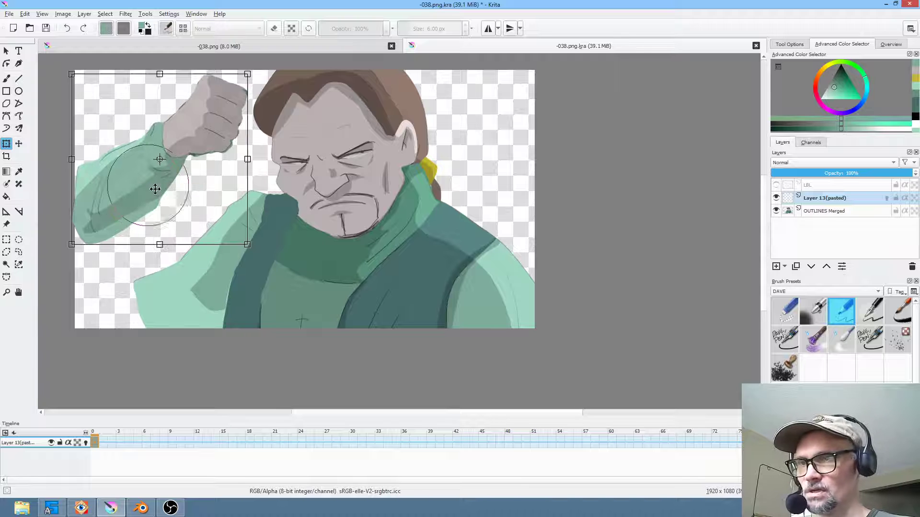
click(146, 443)
drag(162, 175, 200, 325)
drag(327, 332, 323, 347)
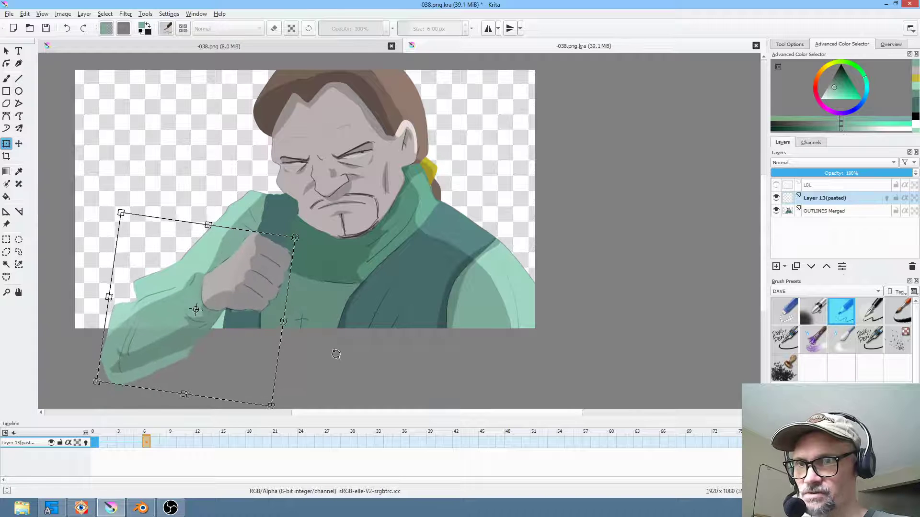
Keyframe the arm at frames 9 and 12, shifting the fist progressively up and inward toward the chin
click(172, 442)
click(218, 293)
drag(245, 294, 288, 267)
click(198, 441)
click(215, 294)
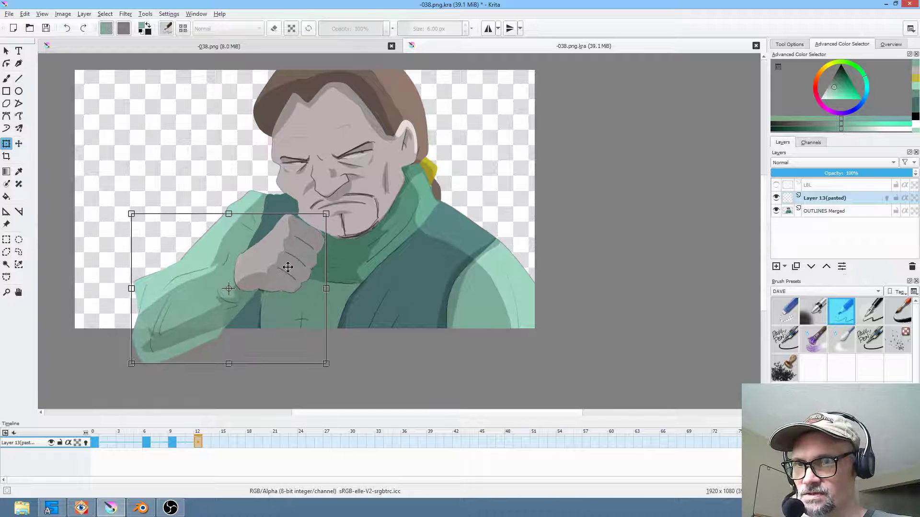
click(224, 442)
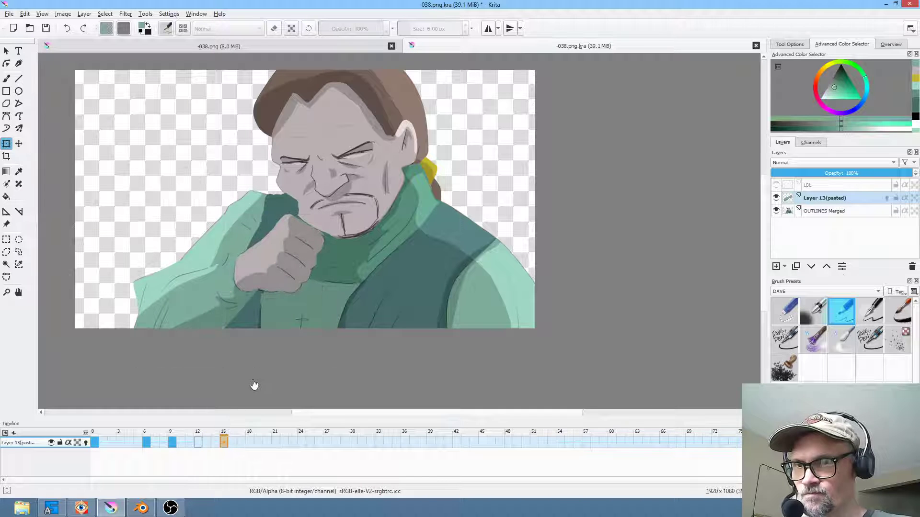
Add a starting keyframe at frame 0 on the OUTLINES Merged layer
click(826, 213)
click(89, 442)
key(F6)
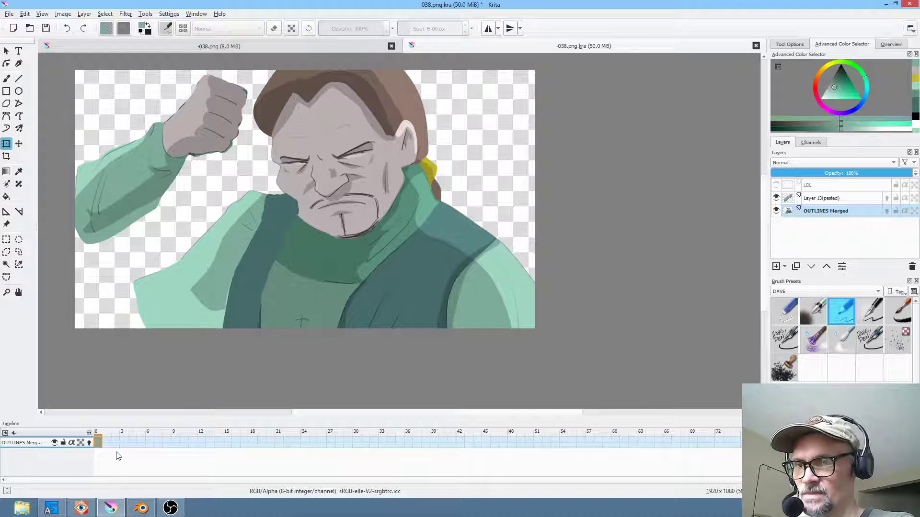
At frame 9, use a large Liquify transform brush to push the head slightly forward and down
drag(145, 435, 176, 436)
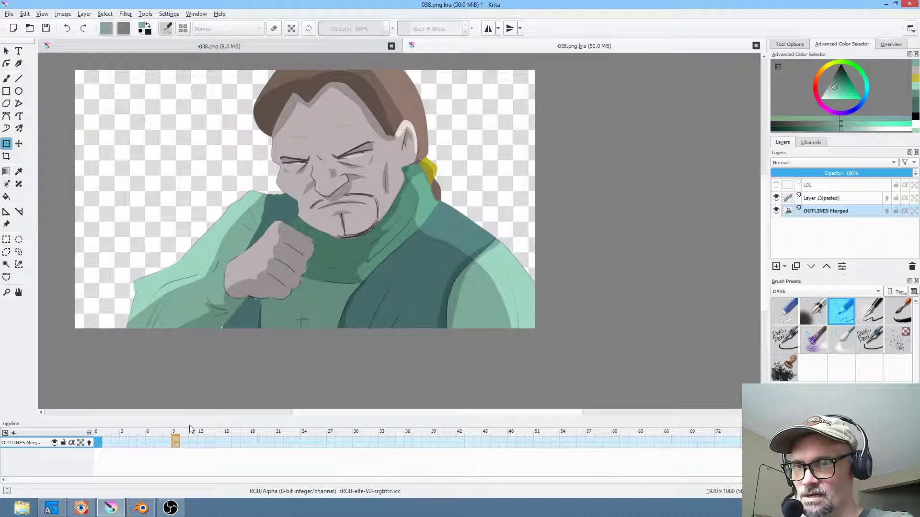
click(314, 214)
key(Tab)
key(Tab)
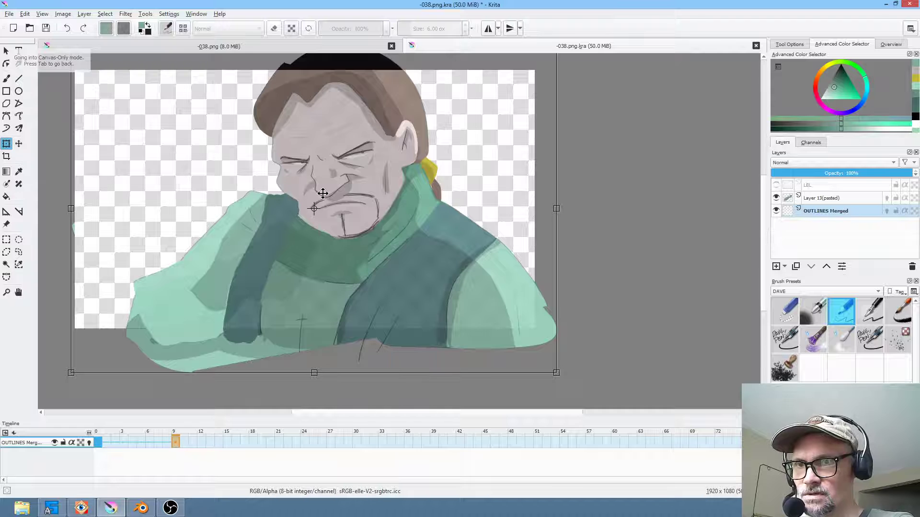
right_click(323, 193)
click(343, 245)
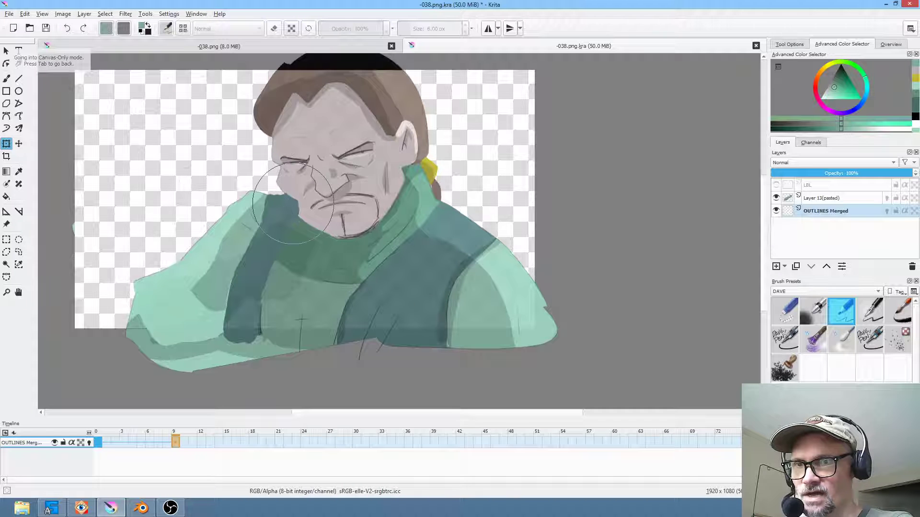
shift+drag(293, 203, 372, 204)
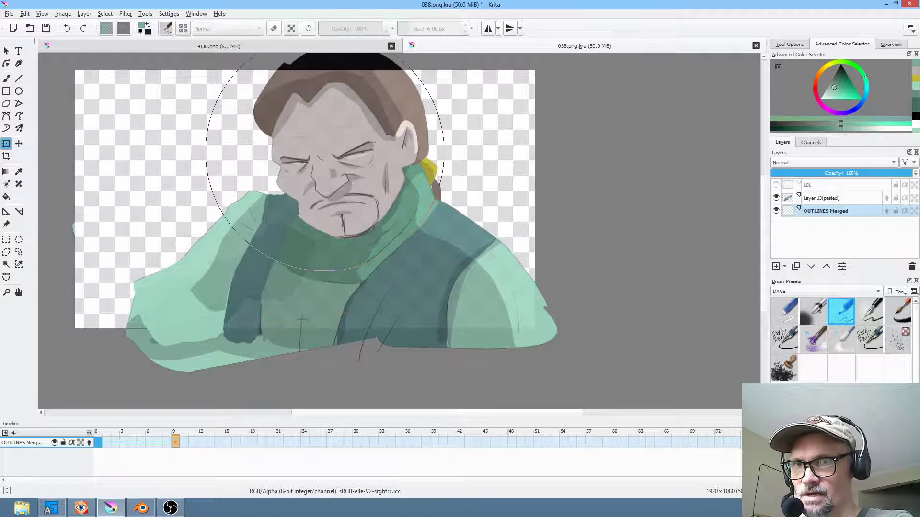
drag(325, 151, 321, 153)
drag(387, 129, 385, 129)
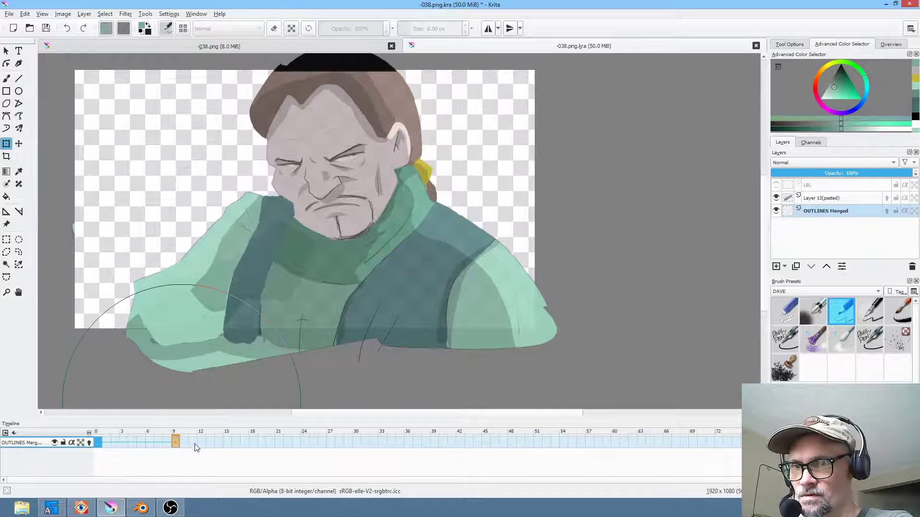
At frame 12, push the head a little further with the Liquify transform and play the animation from frame 0
click(200, 442)
click(404, 118)
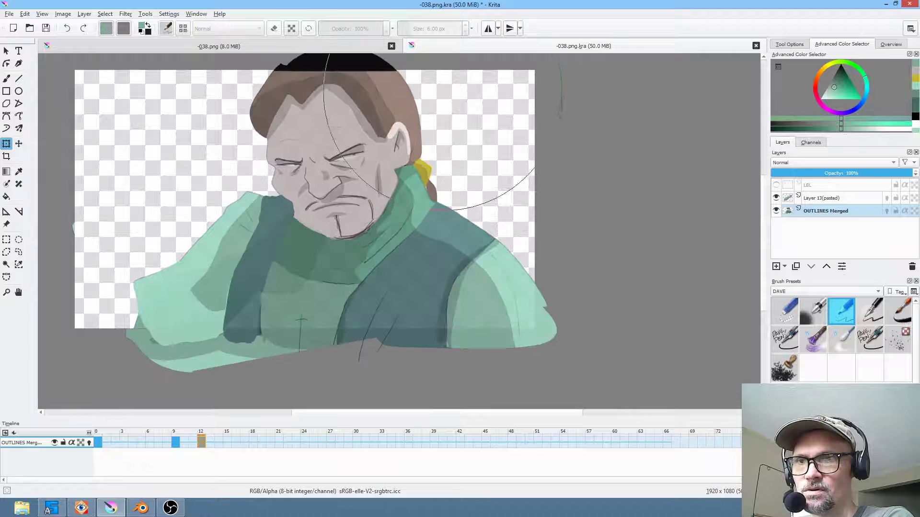
drag(294, 95, 291, 98)
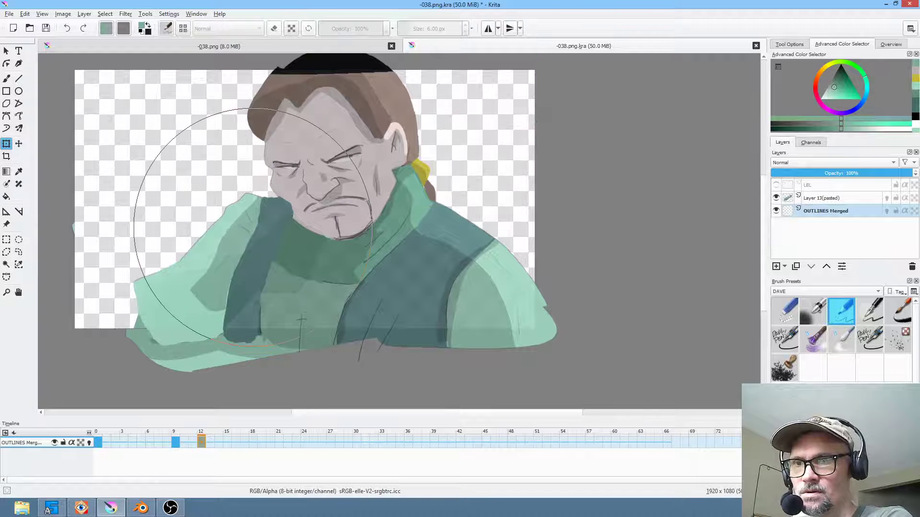
click(99, 441)
key(space)
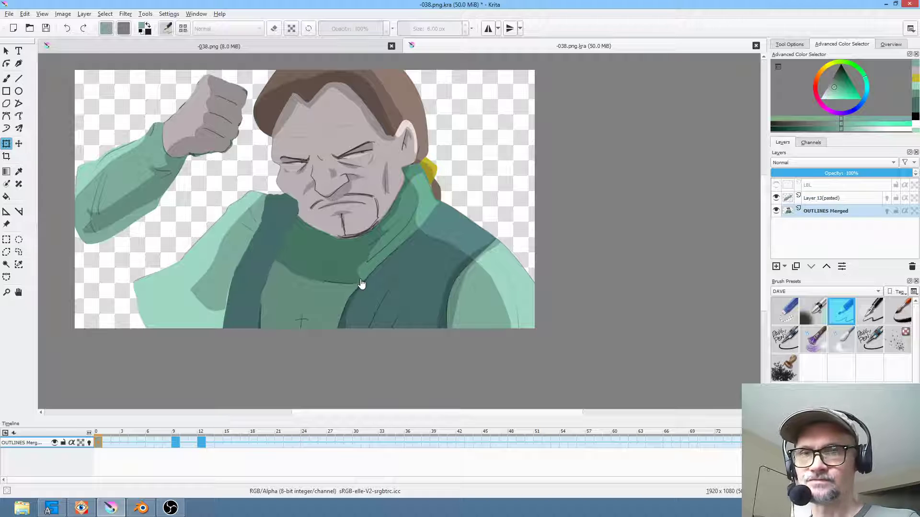
Add a new paint layer above Layer 13(pasted), set the foreground color to black and choose the Freehand Path Tool
click(840, 198)
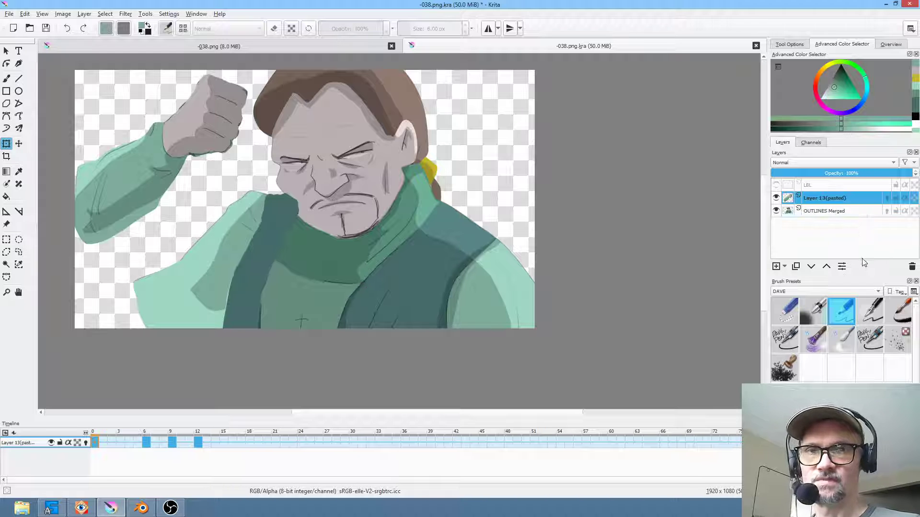
click(264, 435)
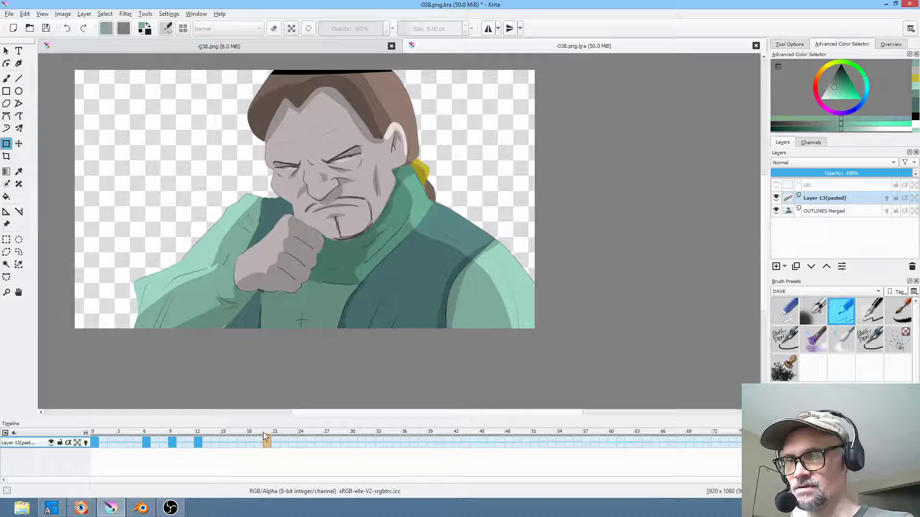
click(776, 266)
click(843, 197)
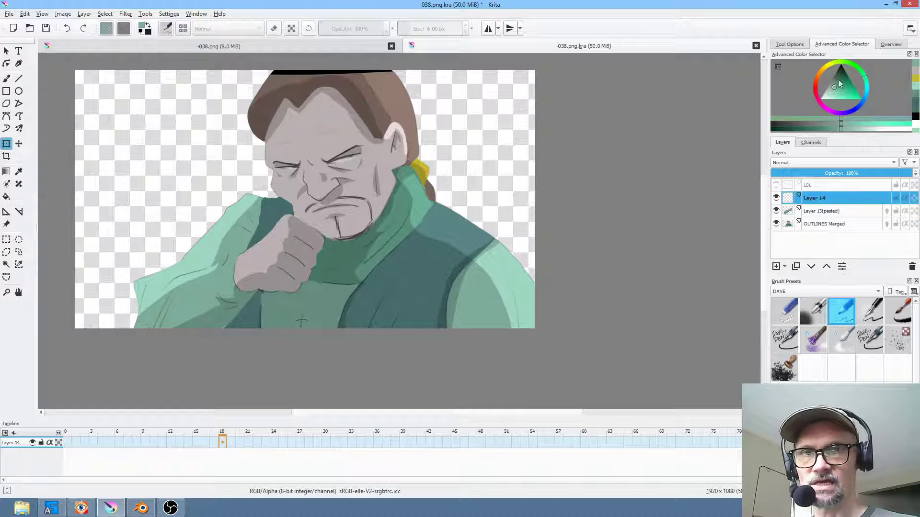
click(841, 62)
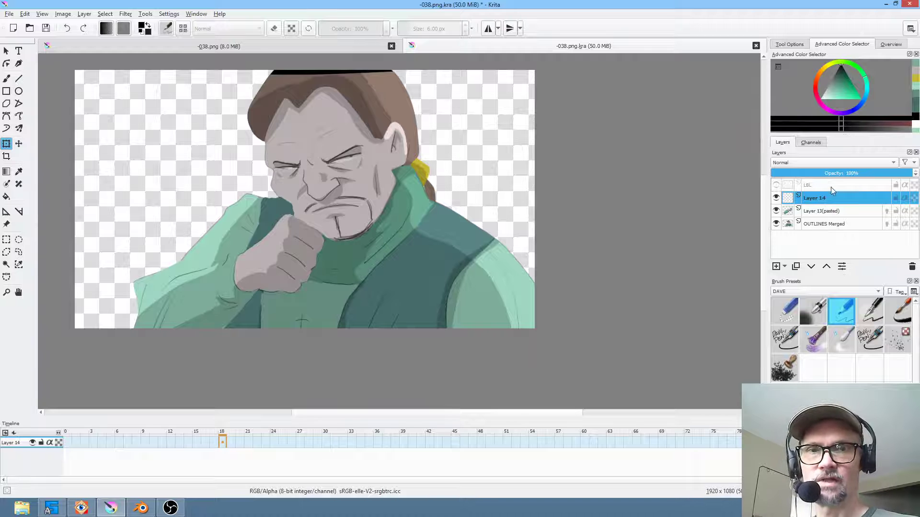
click(20, 117)
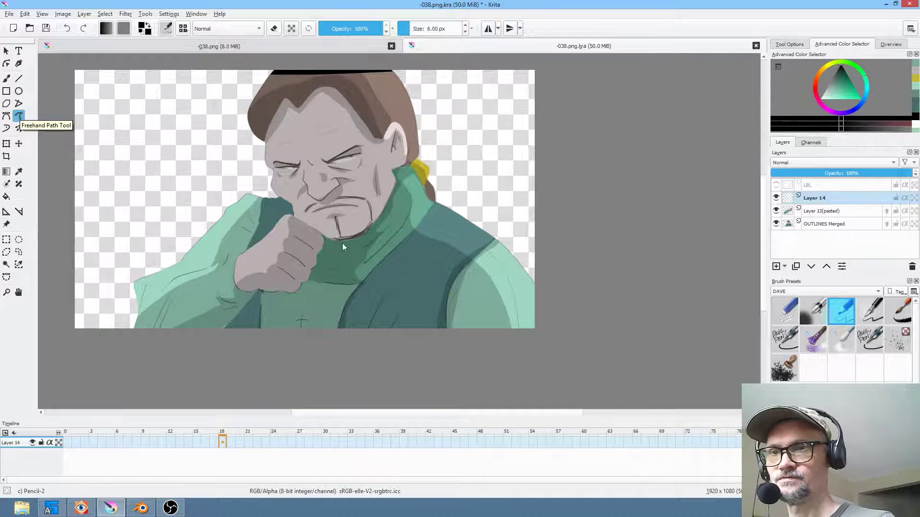
Draw filled black open-mouth shapes over the lips at frames 18 and 23 of the new layer
scroll(345, 233, up, 3)
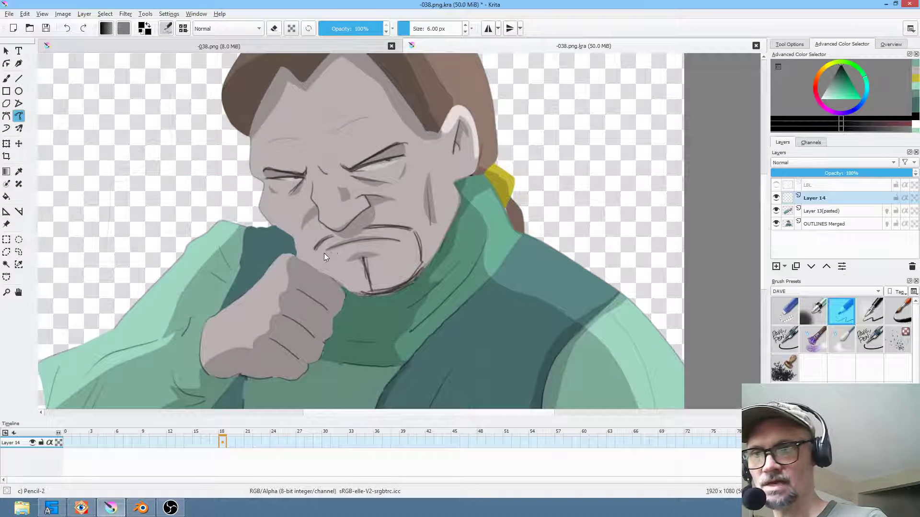
mouse_move(325, 249)
mouse_down()
mouse_move(363, 239)
mouse_move(338, 255)
mouse_up()
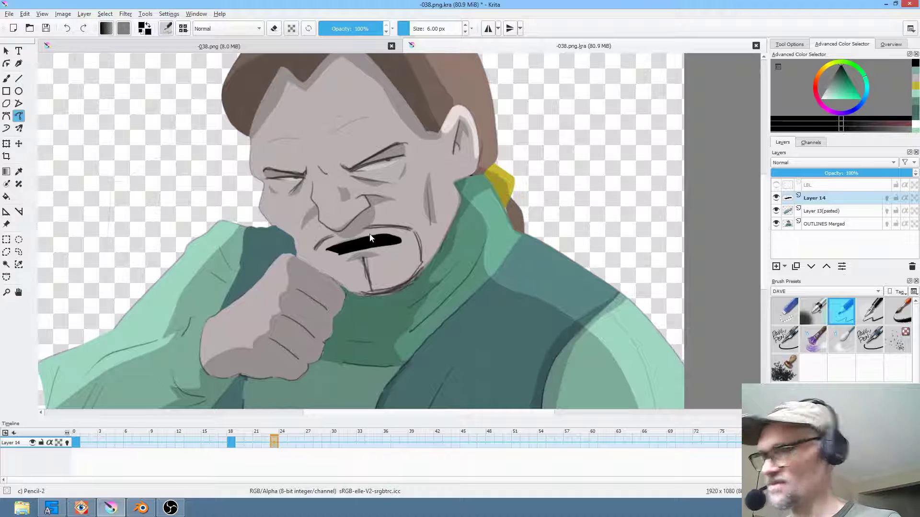
key(ctrl+z)
drag(354, 253, 341, 247)
Draw a wide-open black mouth shape at frame 28 and advance to frame 33
click(319, 442)
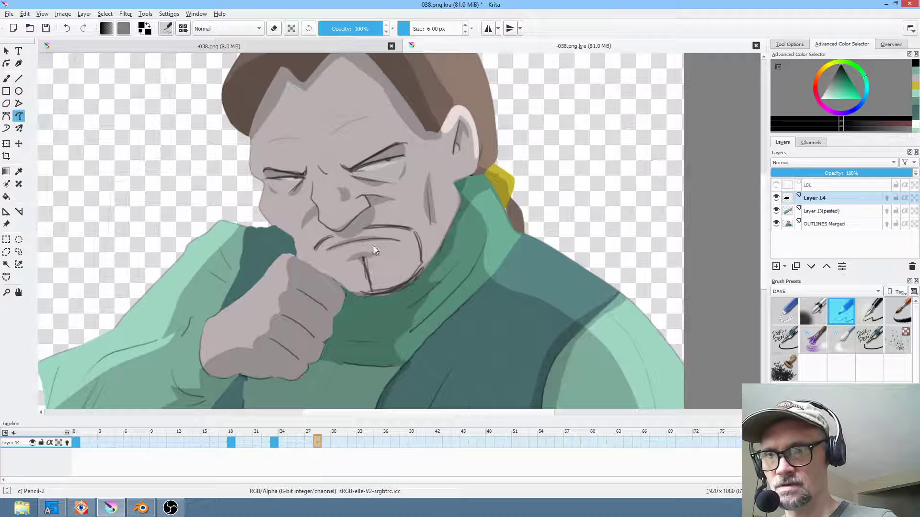
drag(354, 260, 332, 252)
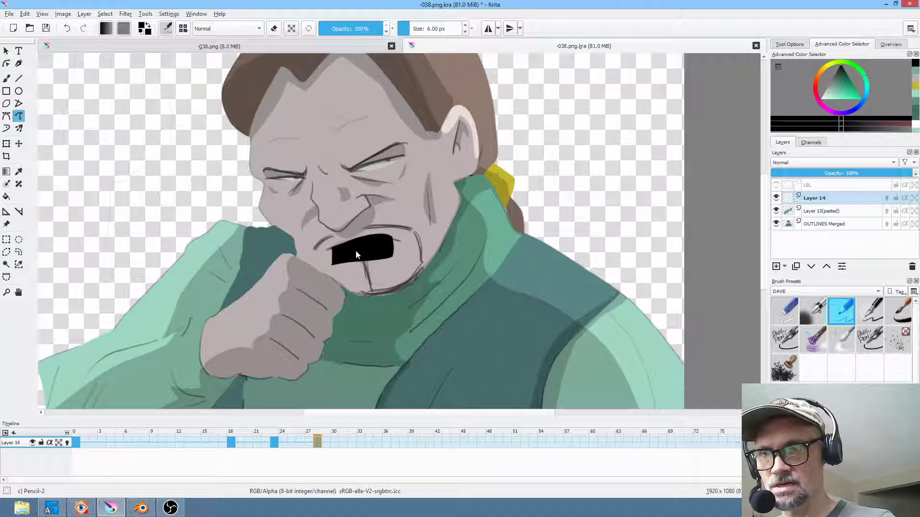
key(Right)
key(Right)
key(Right)
key(Right)
key(Right)
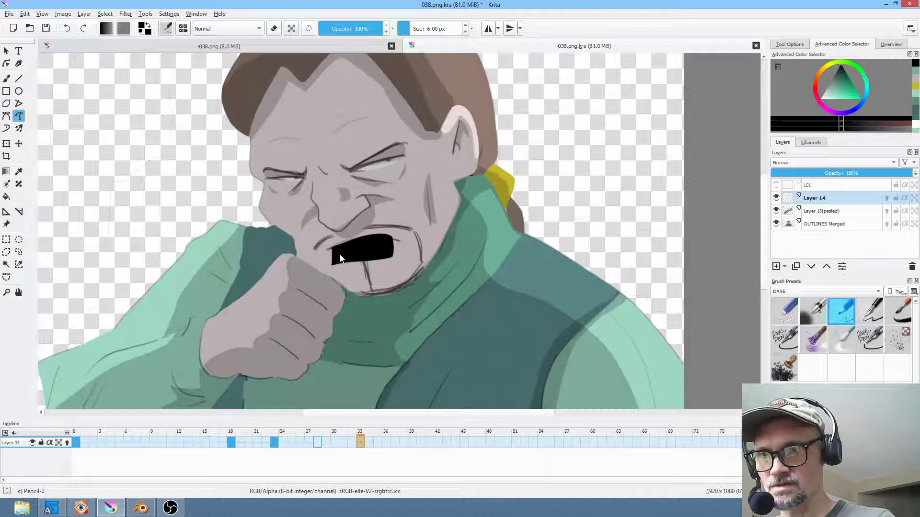
Check the neighbouring mouth frames, redraw the black open mouth at frame 28 and draw another mouth shape at frame 33
click(317, 442)
click(274, 442)
click(361, 442)
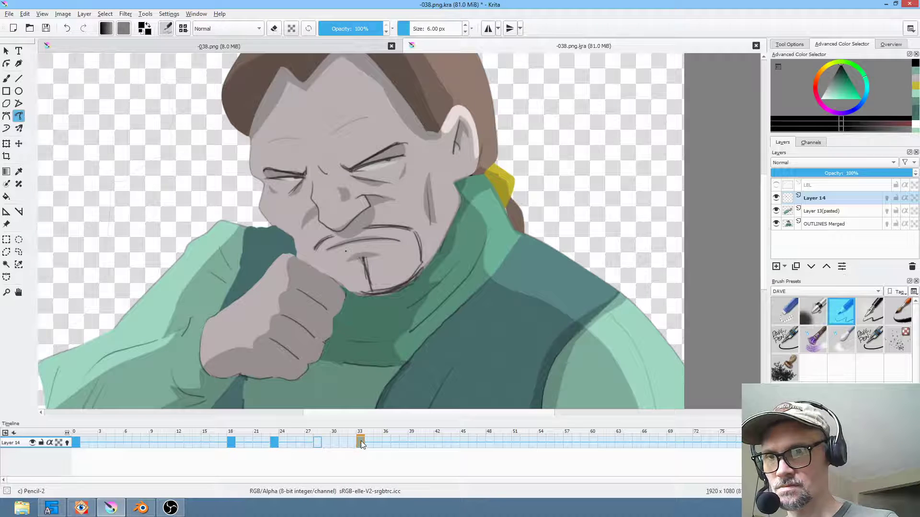
click(317, 442)
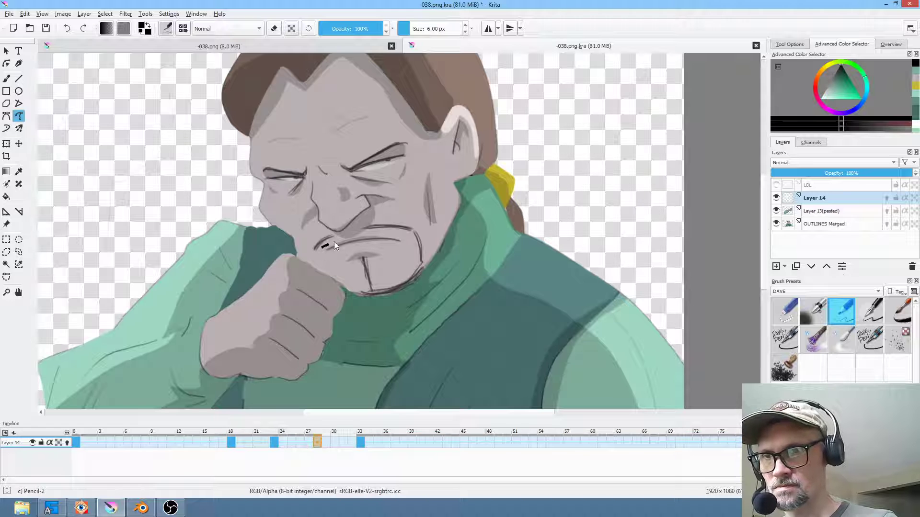
drag(341, 260, 336, 257)
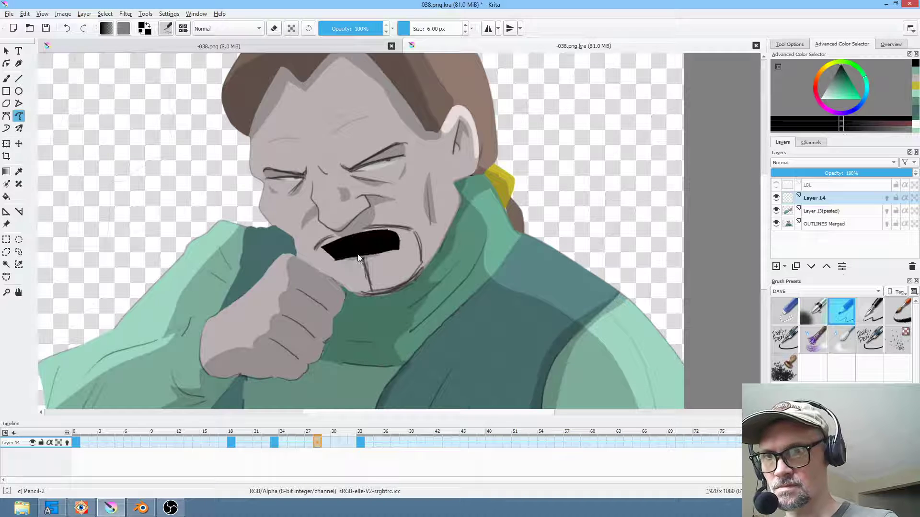
click(361, 440)
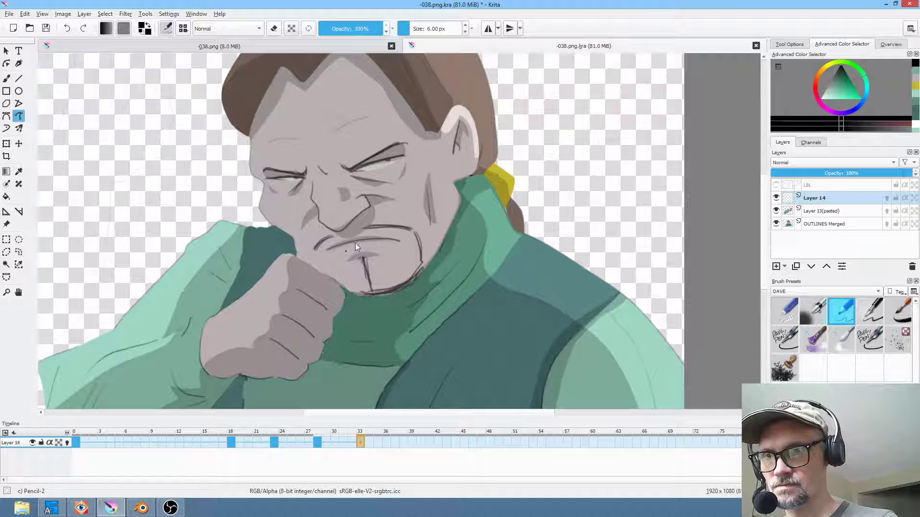
drag(390, 239, 395, 241)
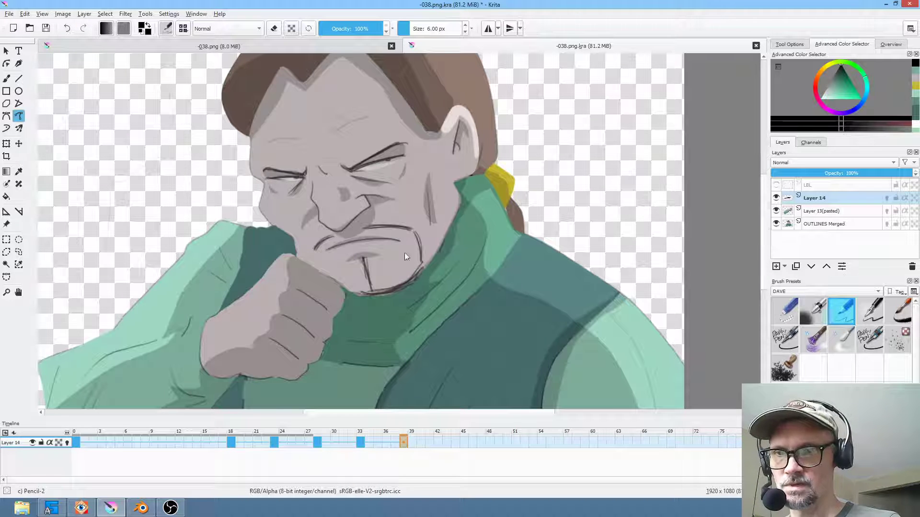
Return to frame 0, set the mouth layer's opacity to 51% and play the animation
click(79, 441)
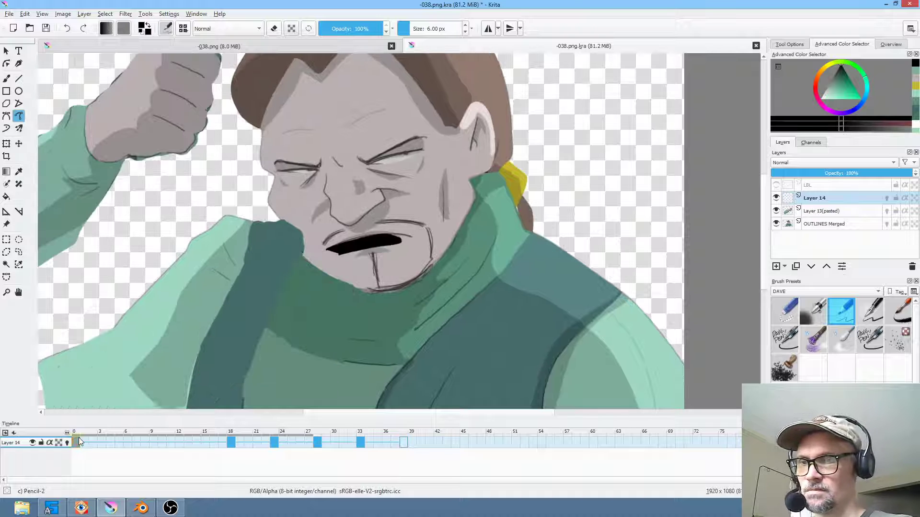
drag(894, 174, 843, 168)
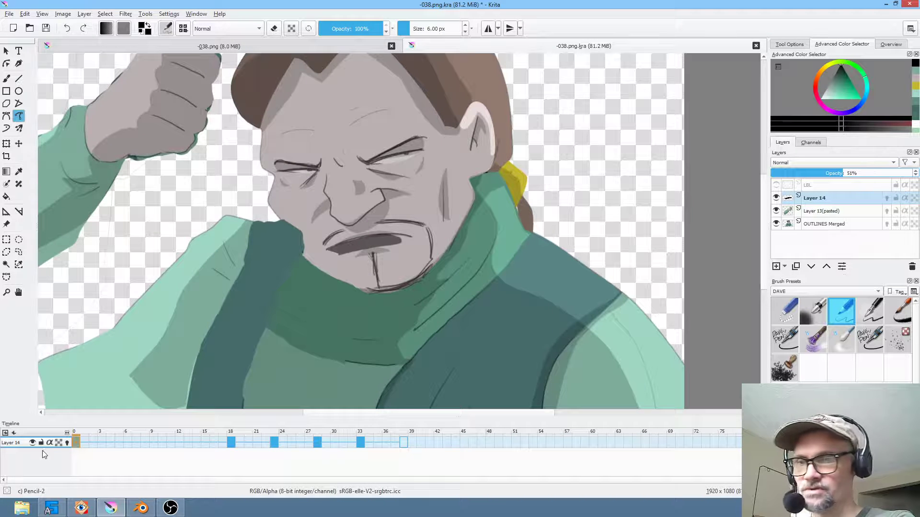
key(space)
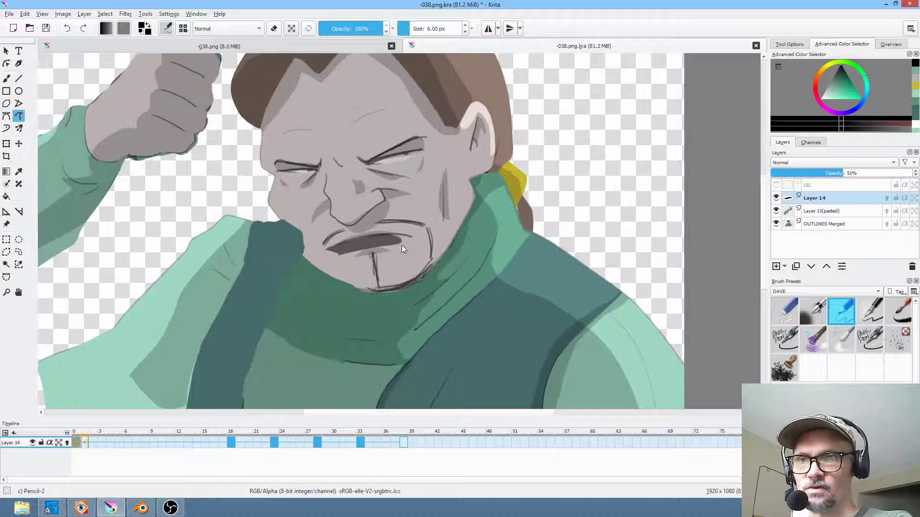
On the OUTLINES Merged layer at frame 12, paint over the closed mouth line with the sampled skin colour and check frame 9
click(820, 223)
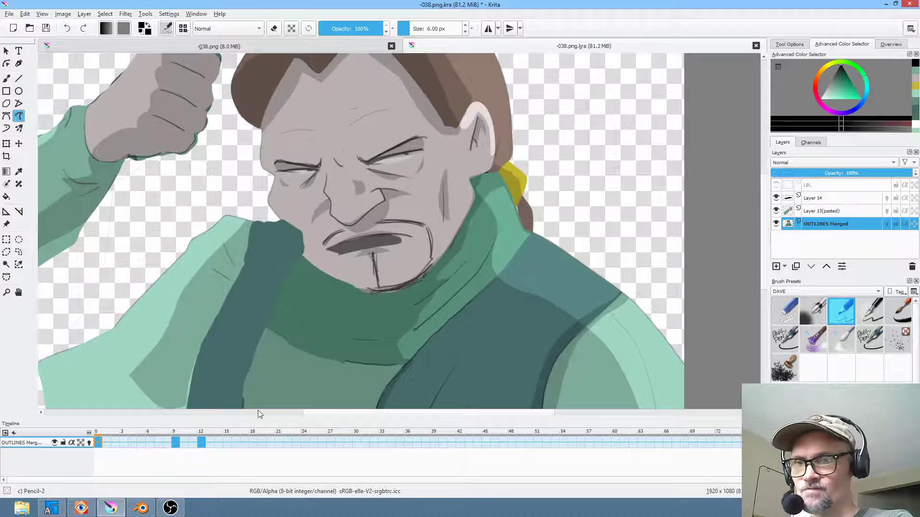
click(201, 443)
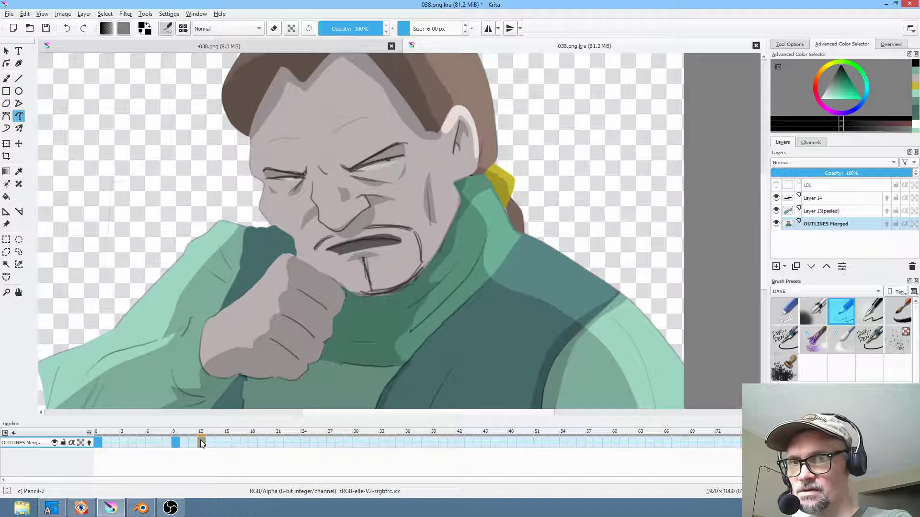
ctrl+click(395, 260)
key(ctrl+z)
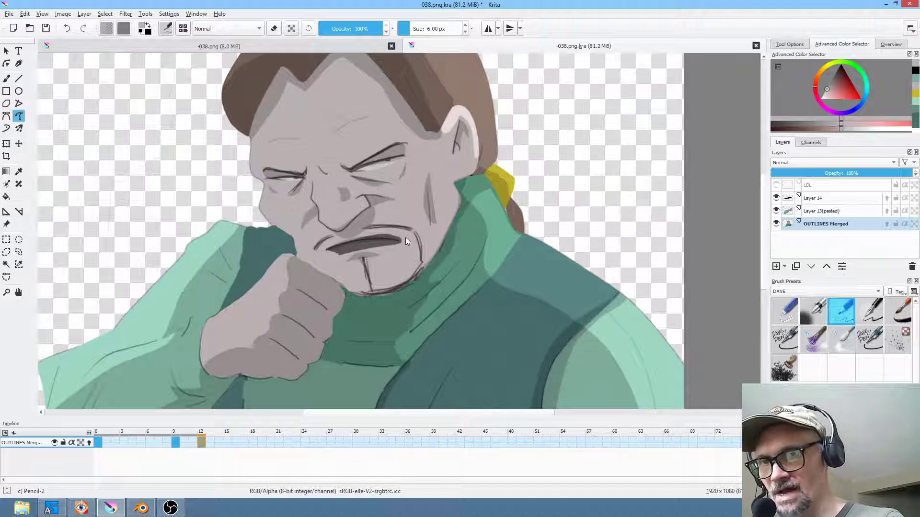
key(ctrl+z)
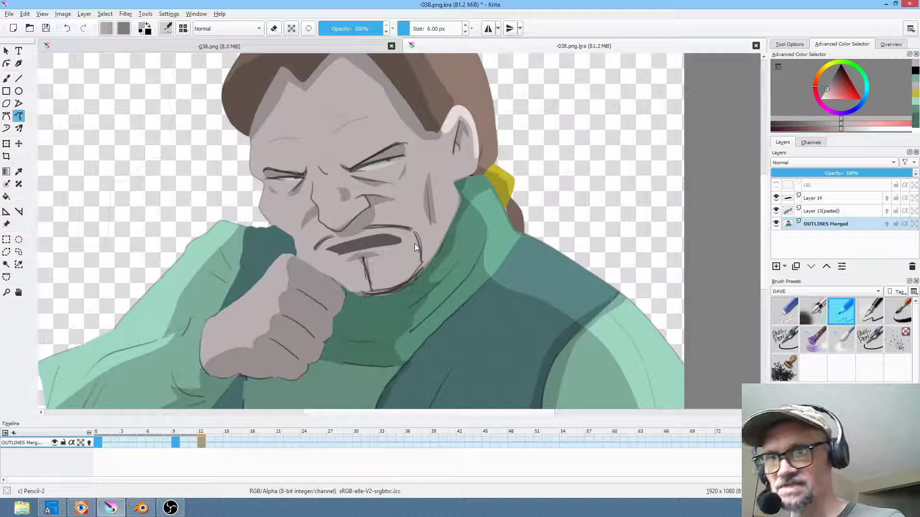
click(176, 443)
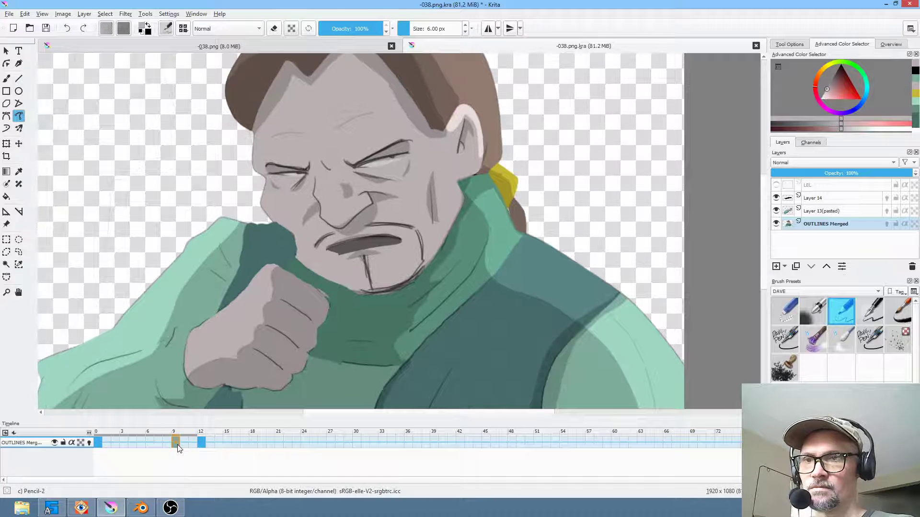
Try a blank keyframe at frame 9 of Layer 14 to hide the open mouth and scrub the surrounding frames
click(828, 199)
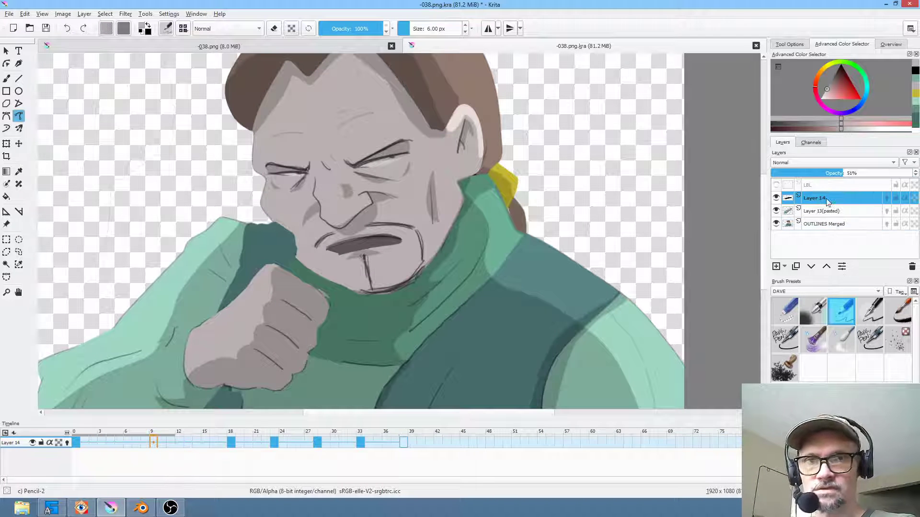
click(205, 443)
click(196, 433)
mouse_move(178, 429)
mouse_down()
mouse_move(143, 424)
mouse_move(159, 427)
mouse_up()
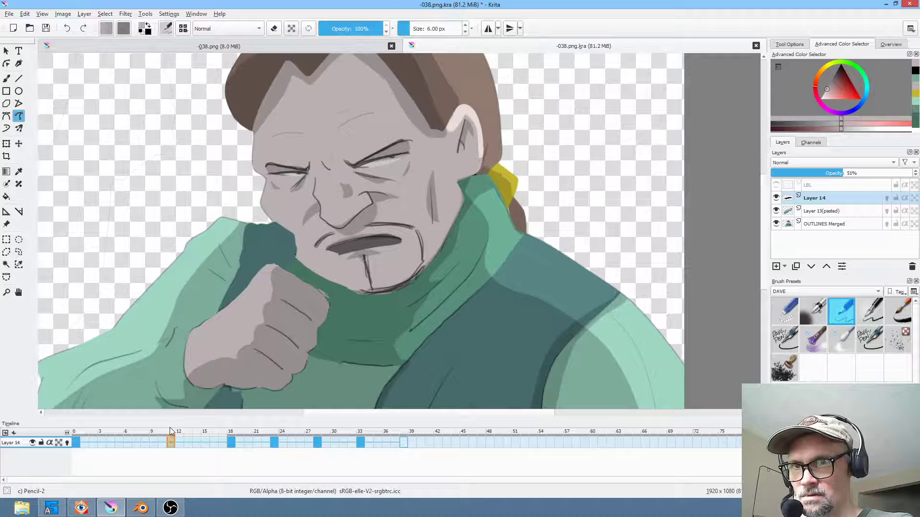
mouse_move(169, 432)
mouse_down()
mouse_move(147, 427)
mouse_move(156, 424)
mouse_up()
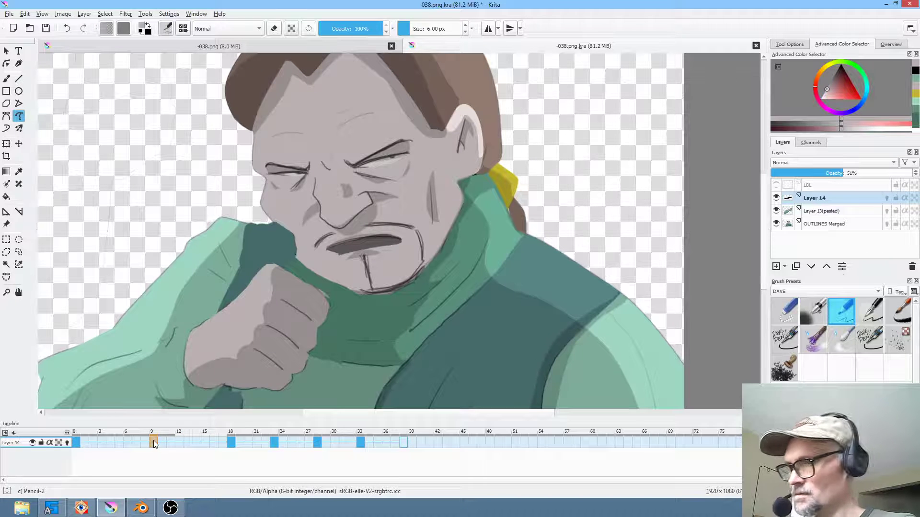
click(196, 434)
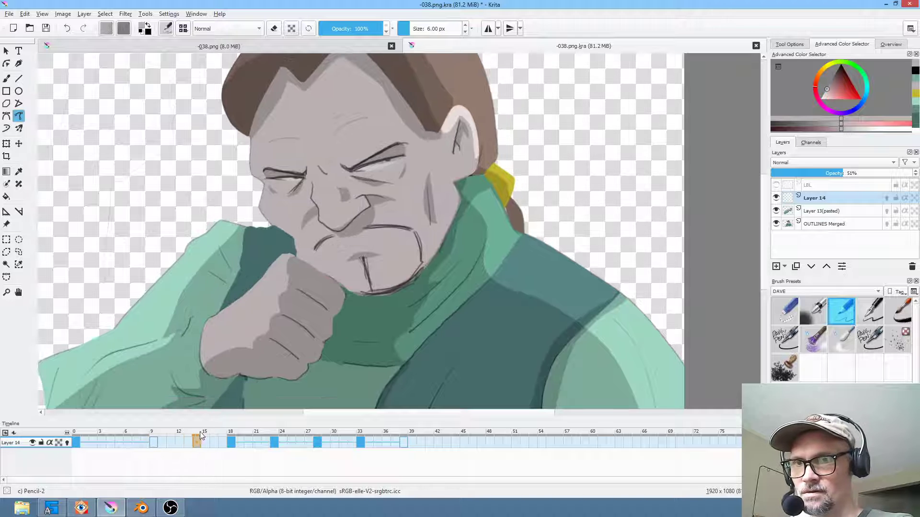
drag(221, 438, 243, 438)
click(153, 442)
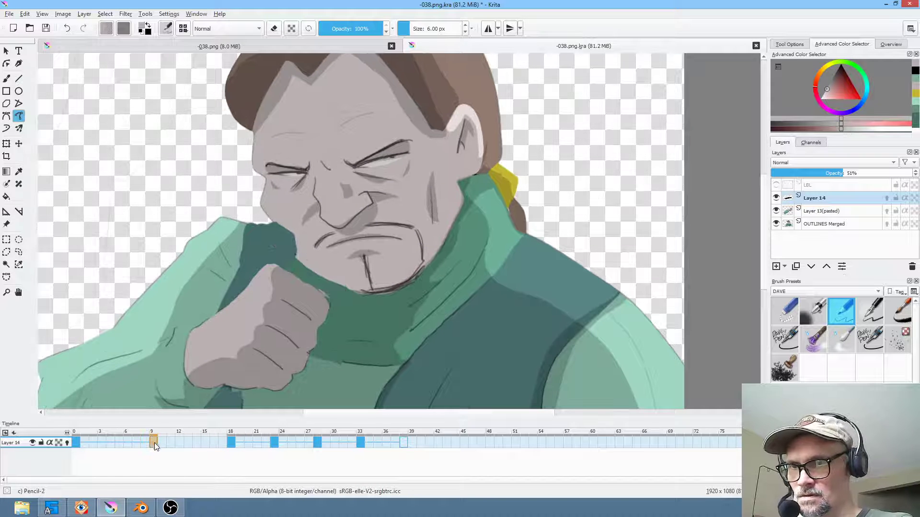
Try moving the blank mouth keyframe on Layer 14 to frame 12 and scrub through the earlier frames
click(180, 441)
drag(177, 430, 126, 422)
key(space)
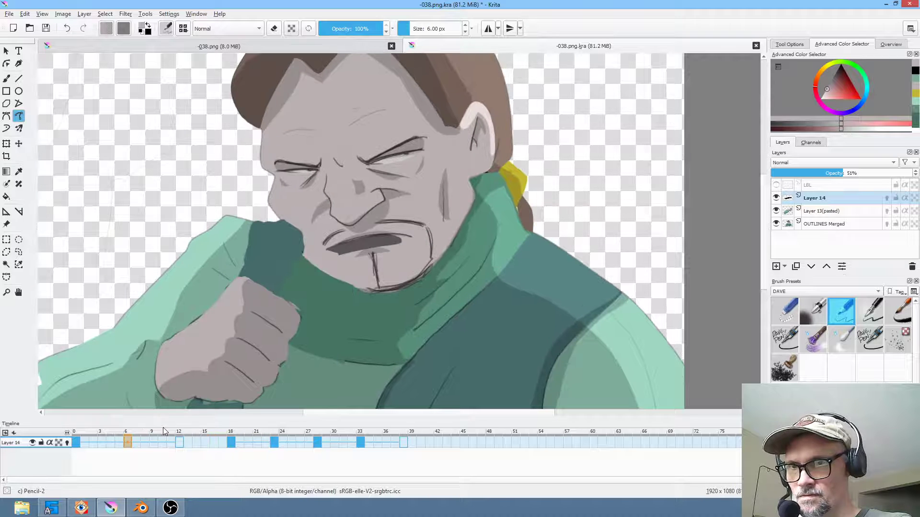
click(179, 441)
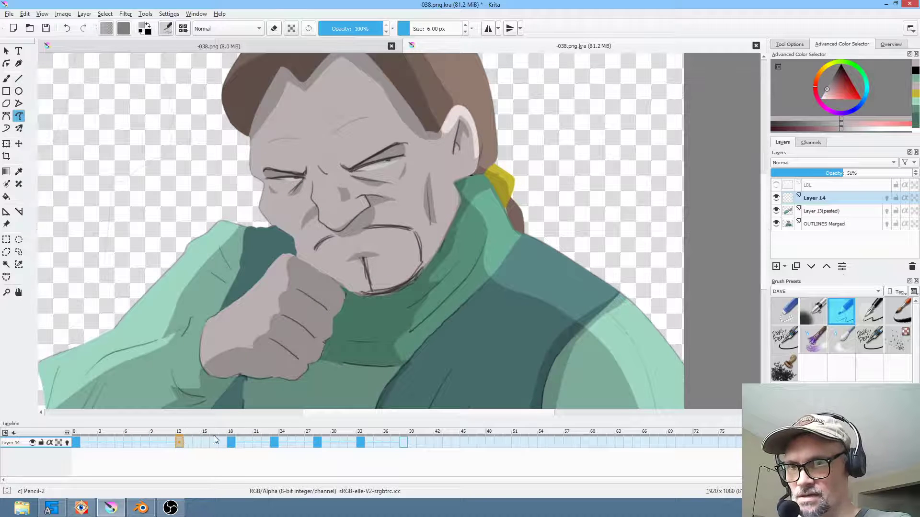
drag(182, 431, 77, 440)
click(180, 443)
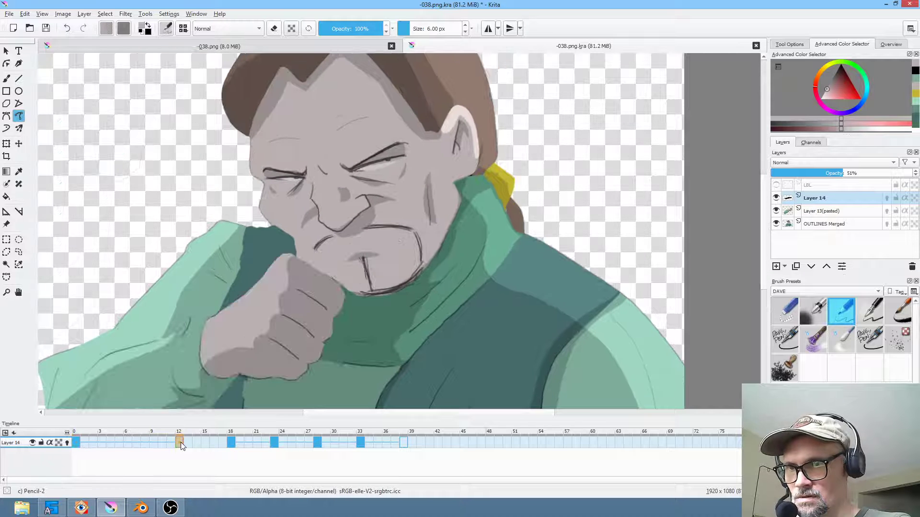
Empty the mouth drawing at frame 0 of Layer 14, move its frame 18 keyframe to frame 12 and play the animation
click(76, 443)
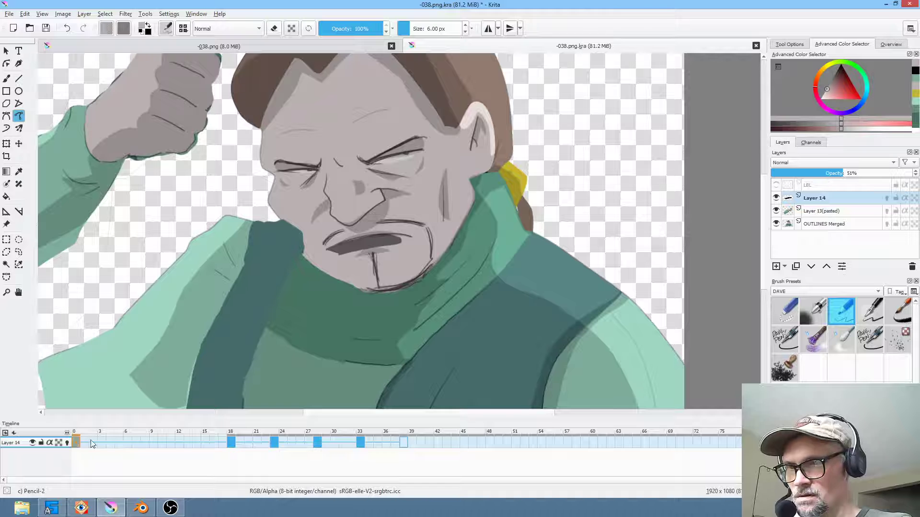
click(177, 434)
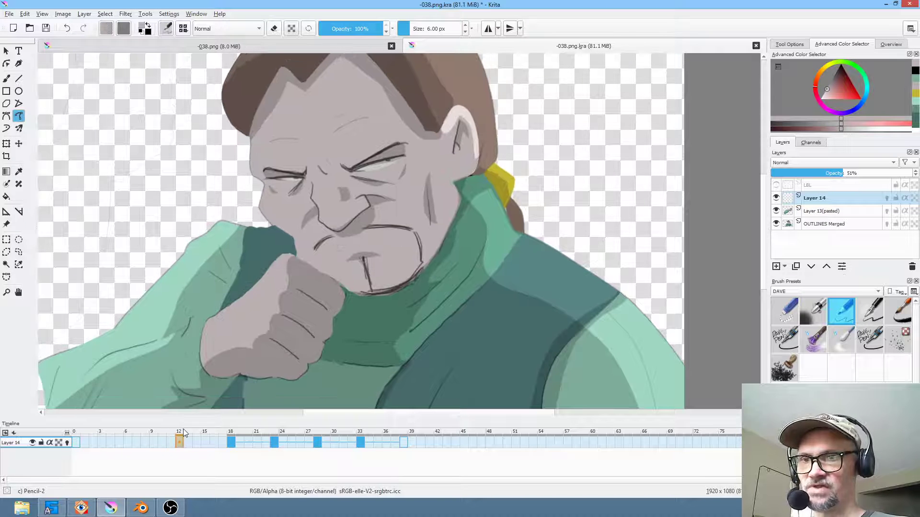
mouse_move(176, 430)
mouse_down()
mouse_move(160, 428)
mouse_move(228, 434)
mouse_move(166, 422)
mouse_up()
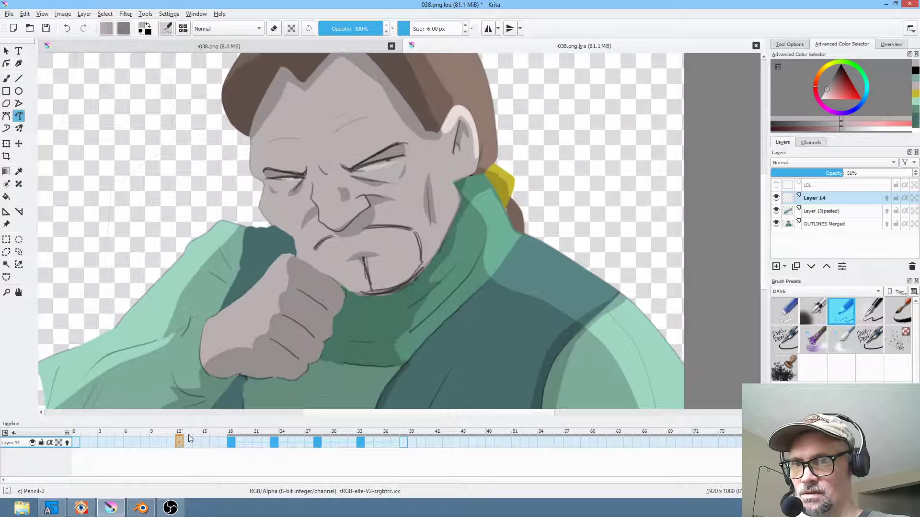
mouse_move(231, 442)
mouse_down()
mouse_move(206, 470)
mouse_move(179, 442)
mouse_up()
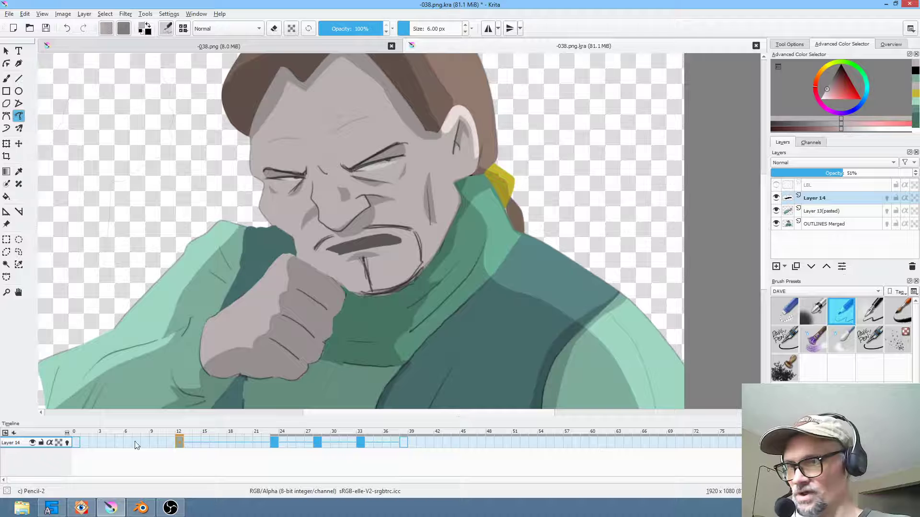
click(75, 443)
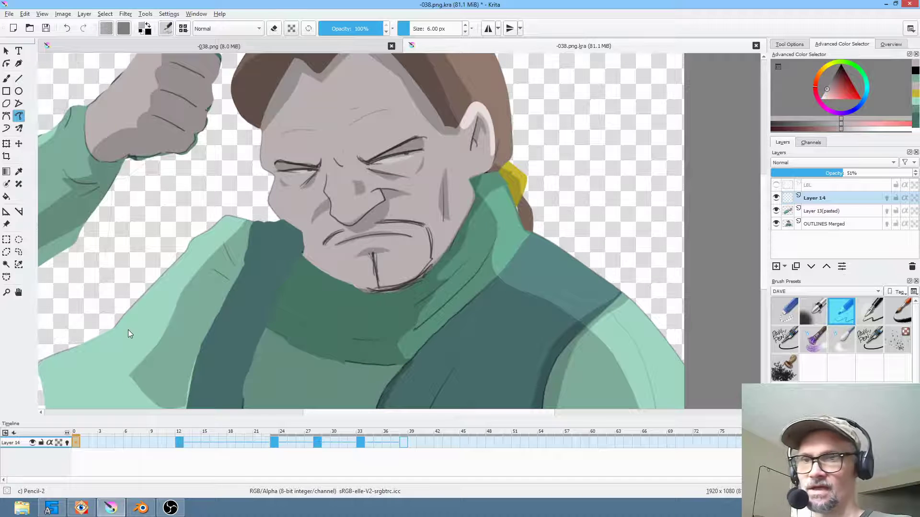
key(space)
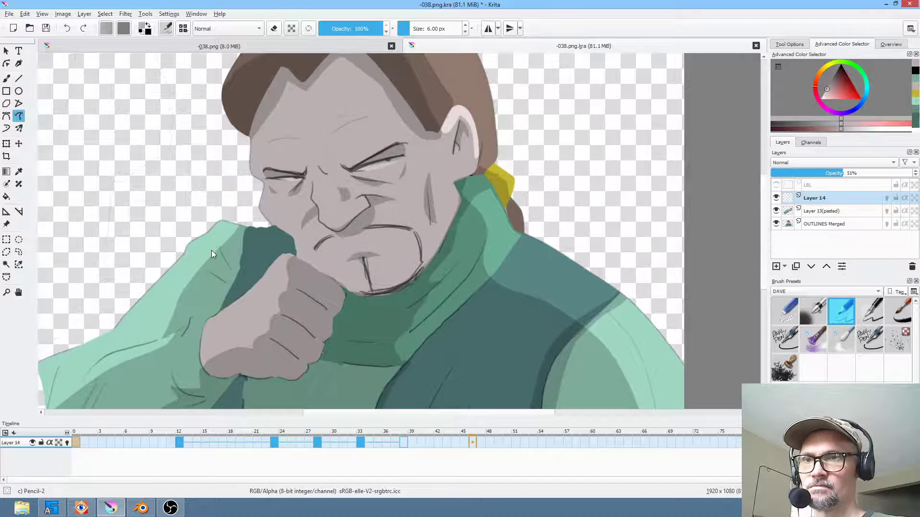
Draw a black closed-mouth line between the nose and chin at frame 38 of Layer 14
click(403, 443)
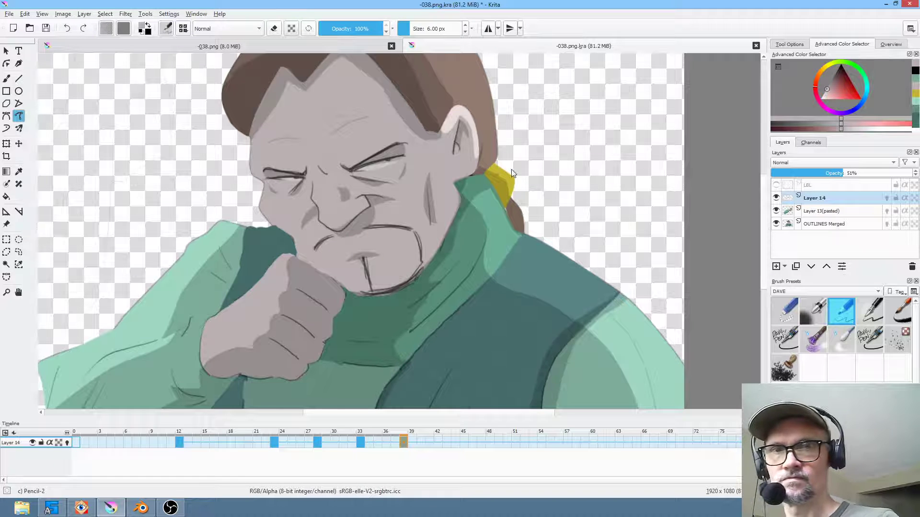
click(782, 202)
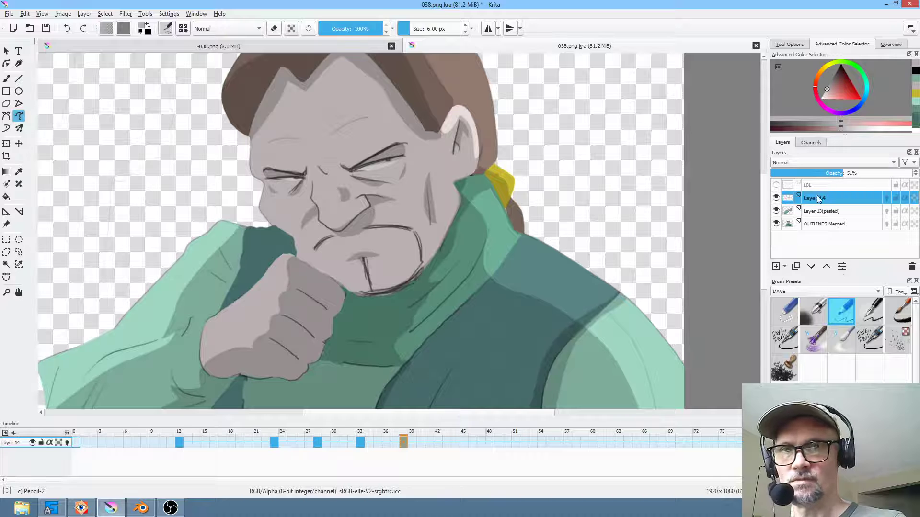
click(840, 80)
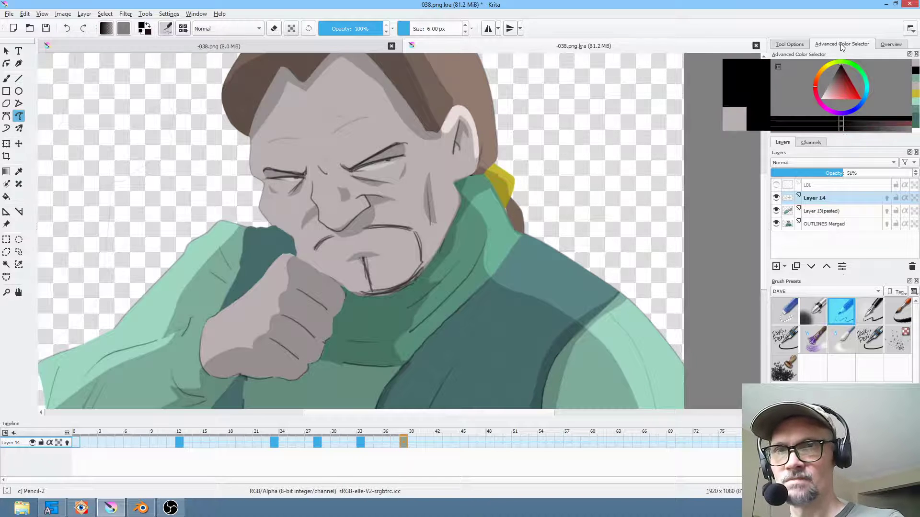
drag(390, 241, 389, 241)
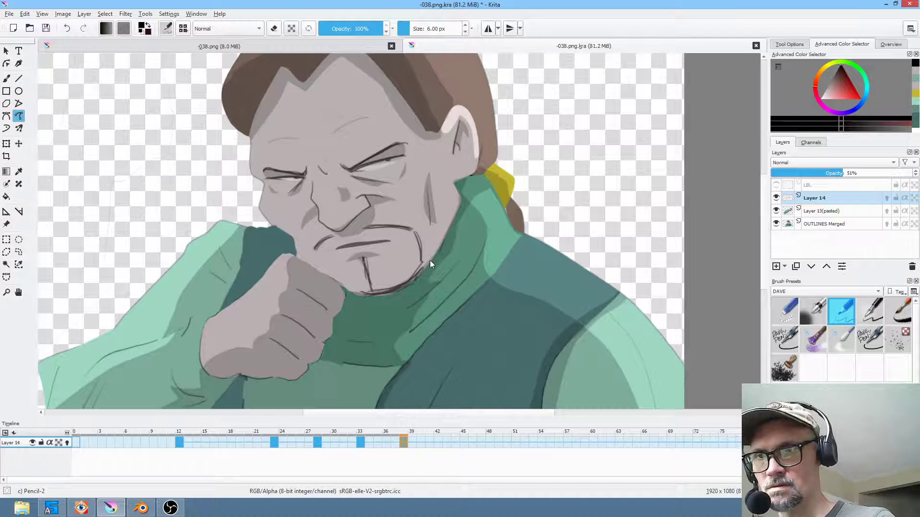
Play the animation from frame 0 and review the arm, head and mouth movement with more of the figure in view
click(76, 442)
key(space)
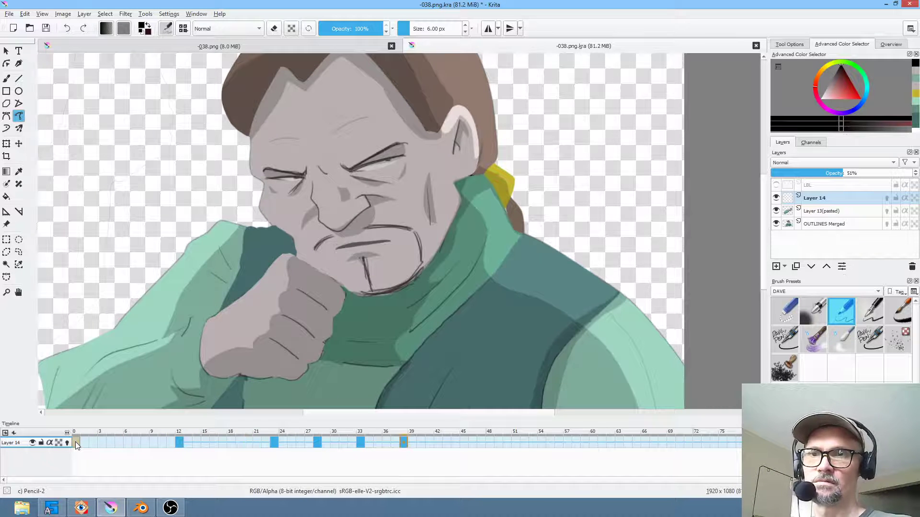
key(space)
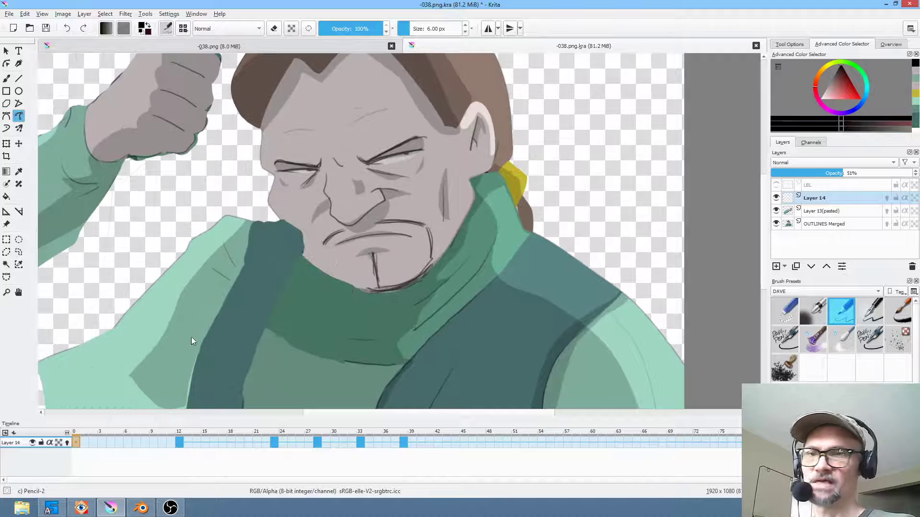
scroll(215, 335, down, 1)
middle_drag(259, 344, 267, 339)
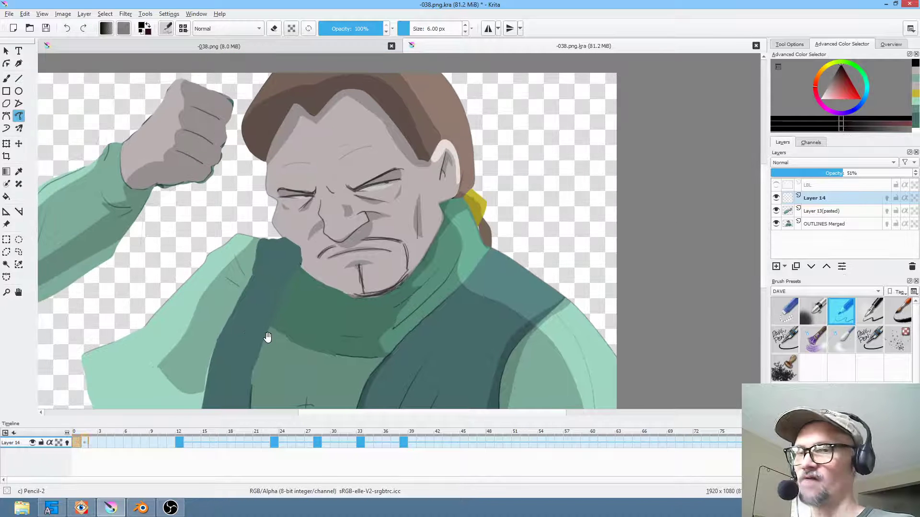
key(space)
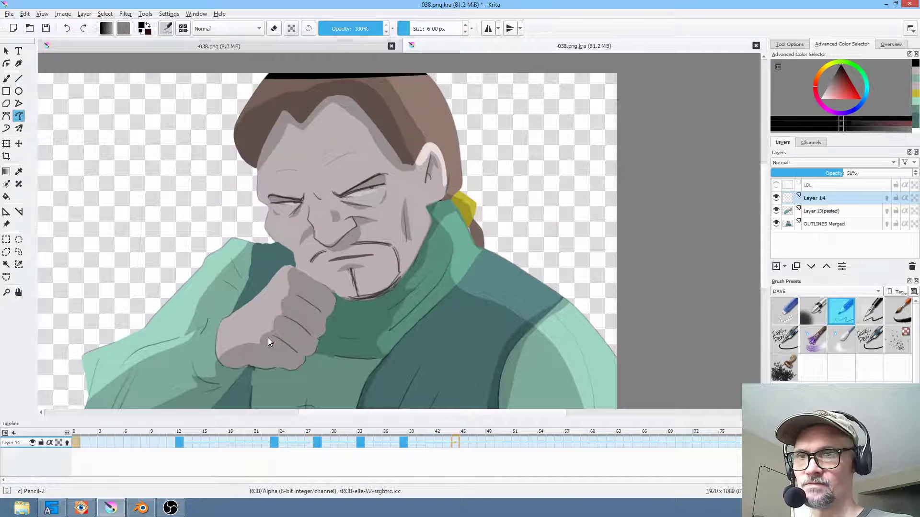
key(space)
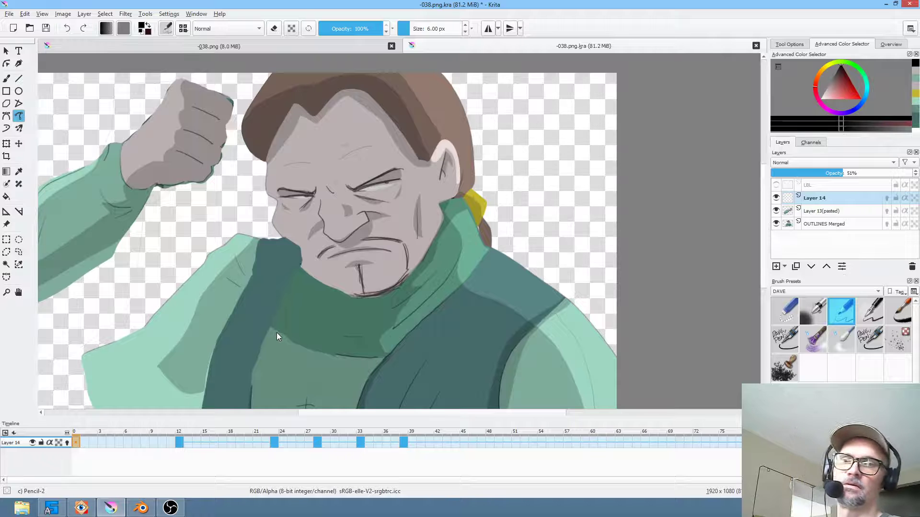
scroll(306, 324, down, 1)
scroll(306, 324, up, 1)
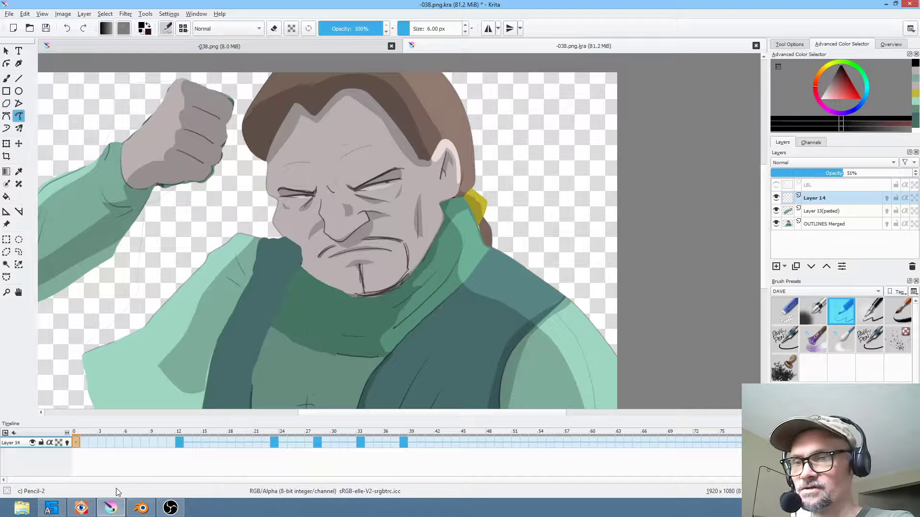
Switch to Blender and play the deformation animation of the same character for comparison, scrub it, and stop at frame 0
click(140, 508)
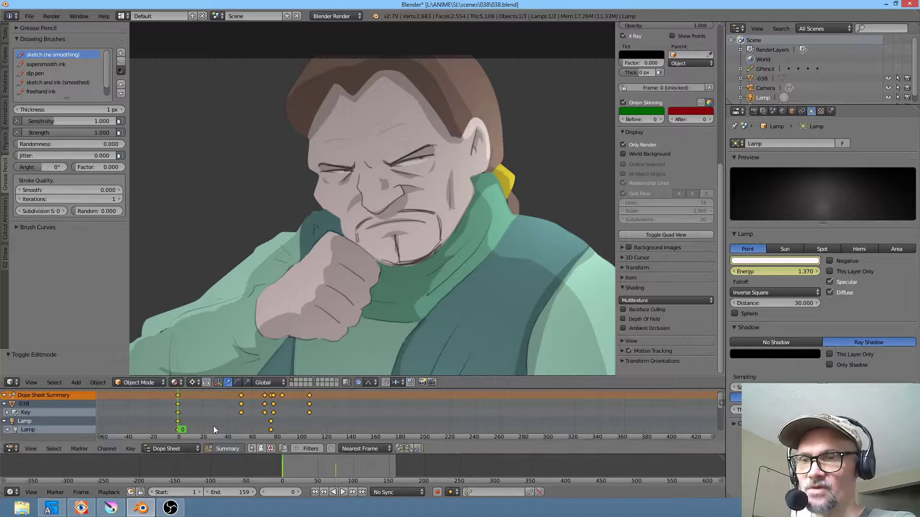
key(alt+a)
mouse_move(195, 421)
mouse_down()
mouse_move(361, 407)
mouse_move(179, 418)
mouse_up()
key(Escape)
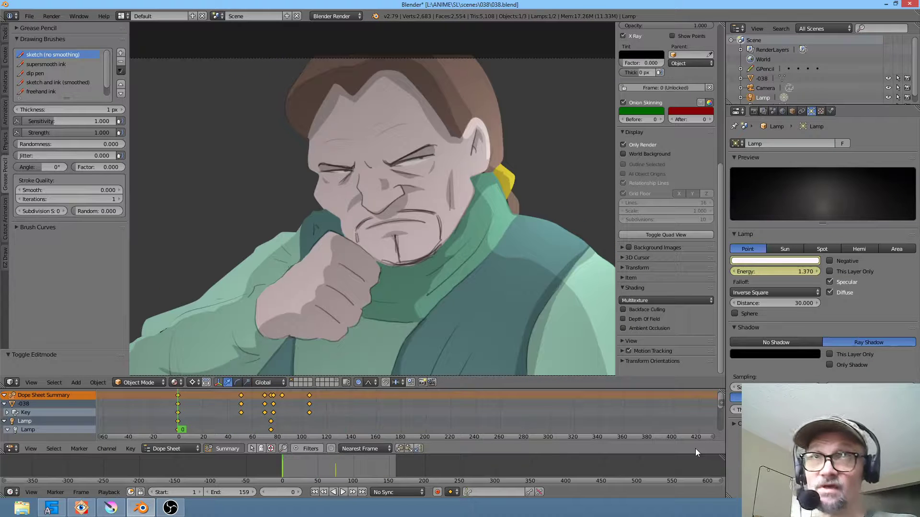